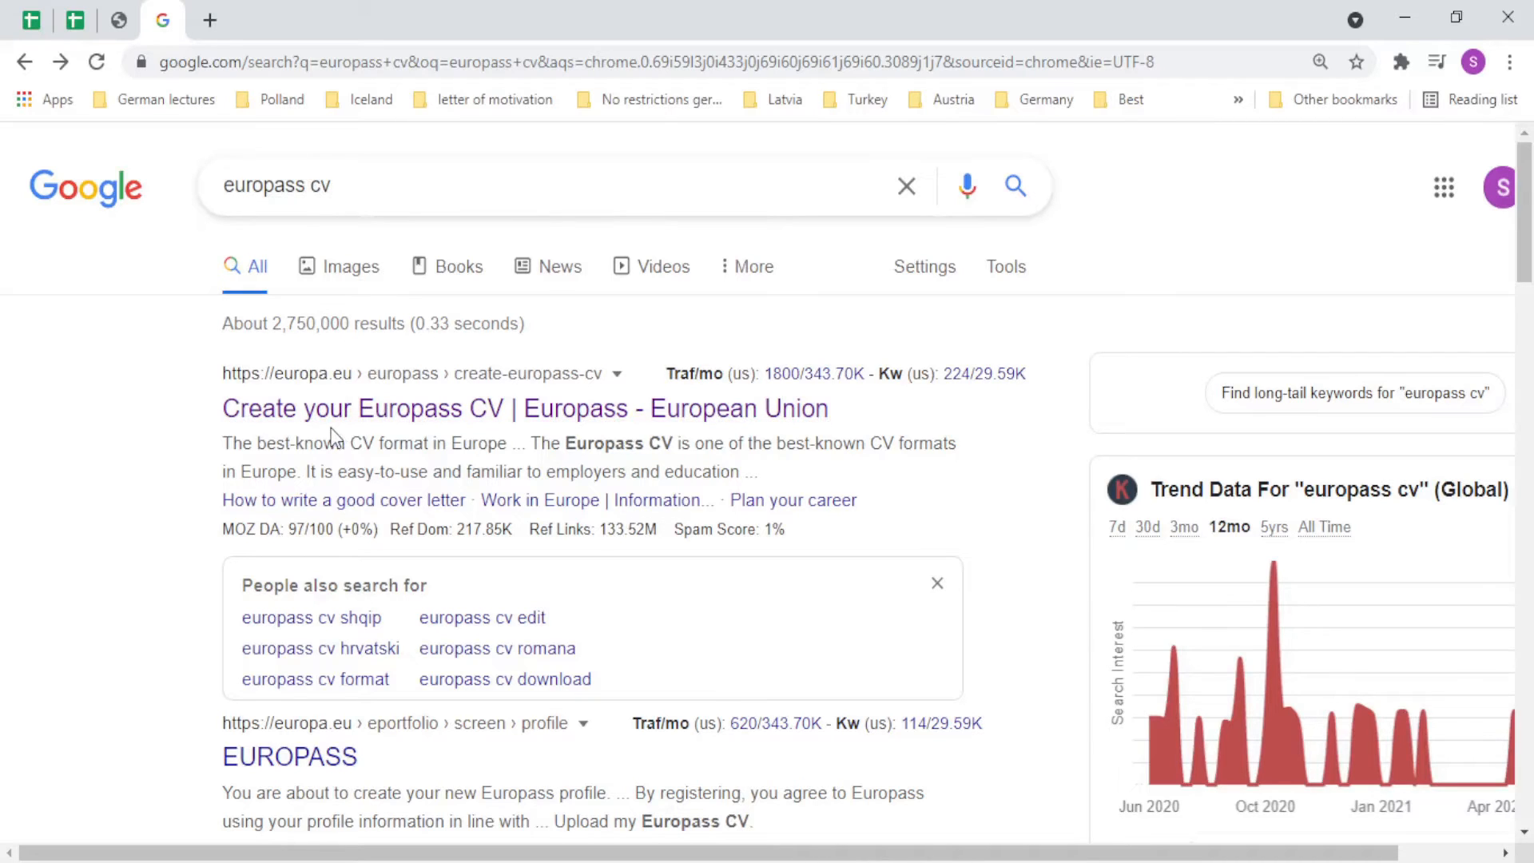
# Open the official 'Create your Europass CV' page from the Google search results.
pyautogui.click(394, 187)
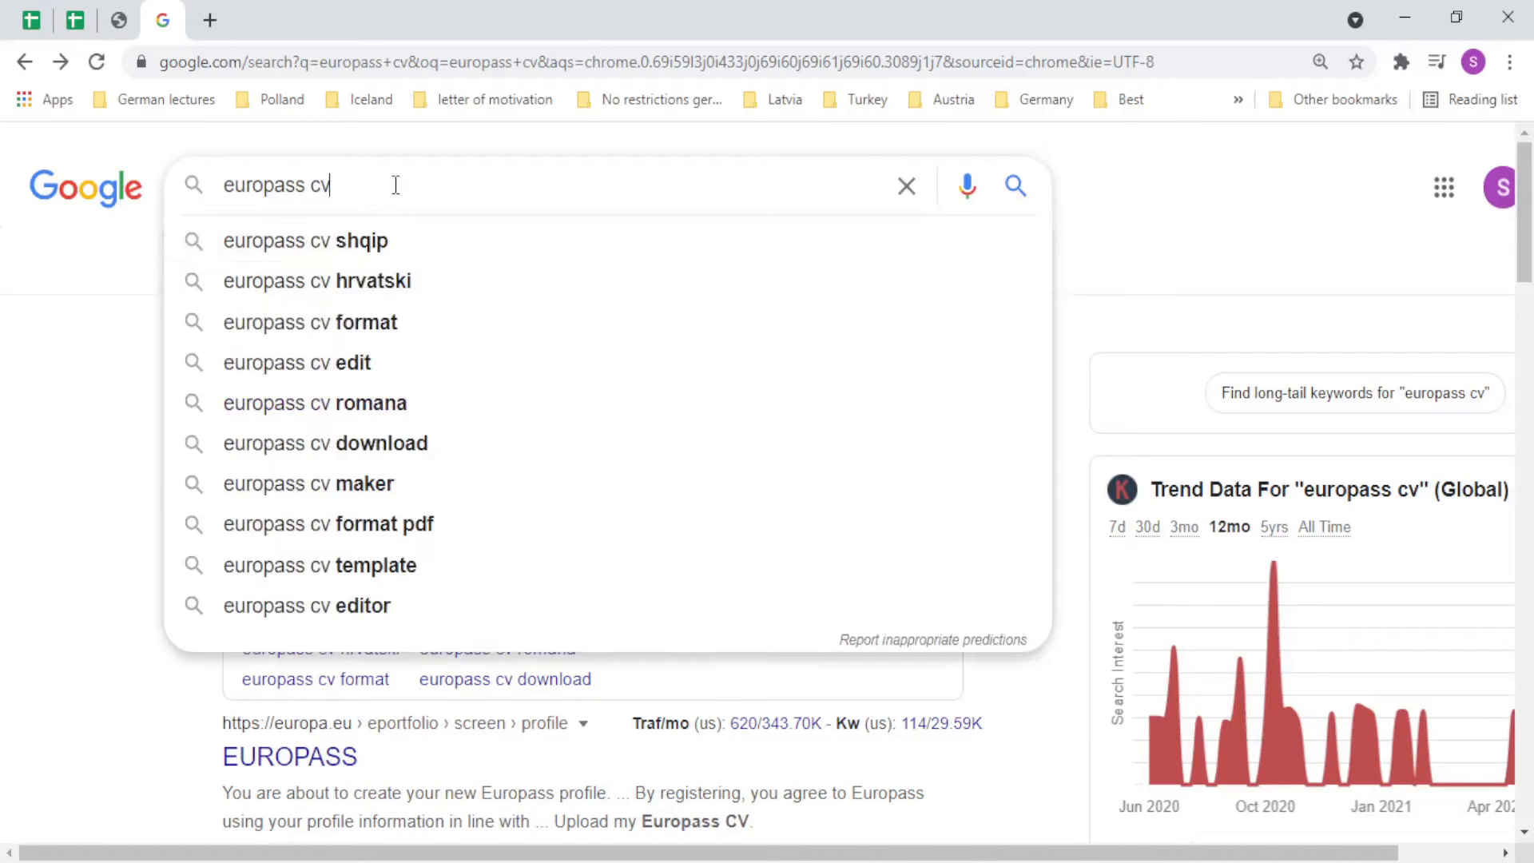
pyautogui.click(36, 372)
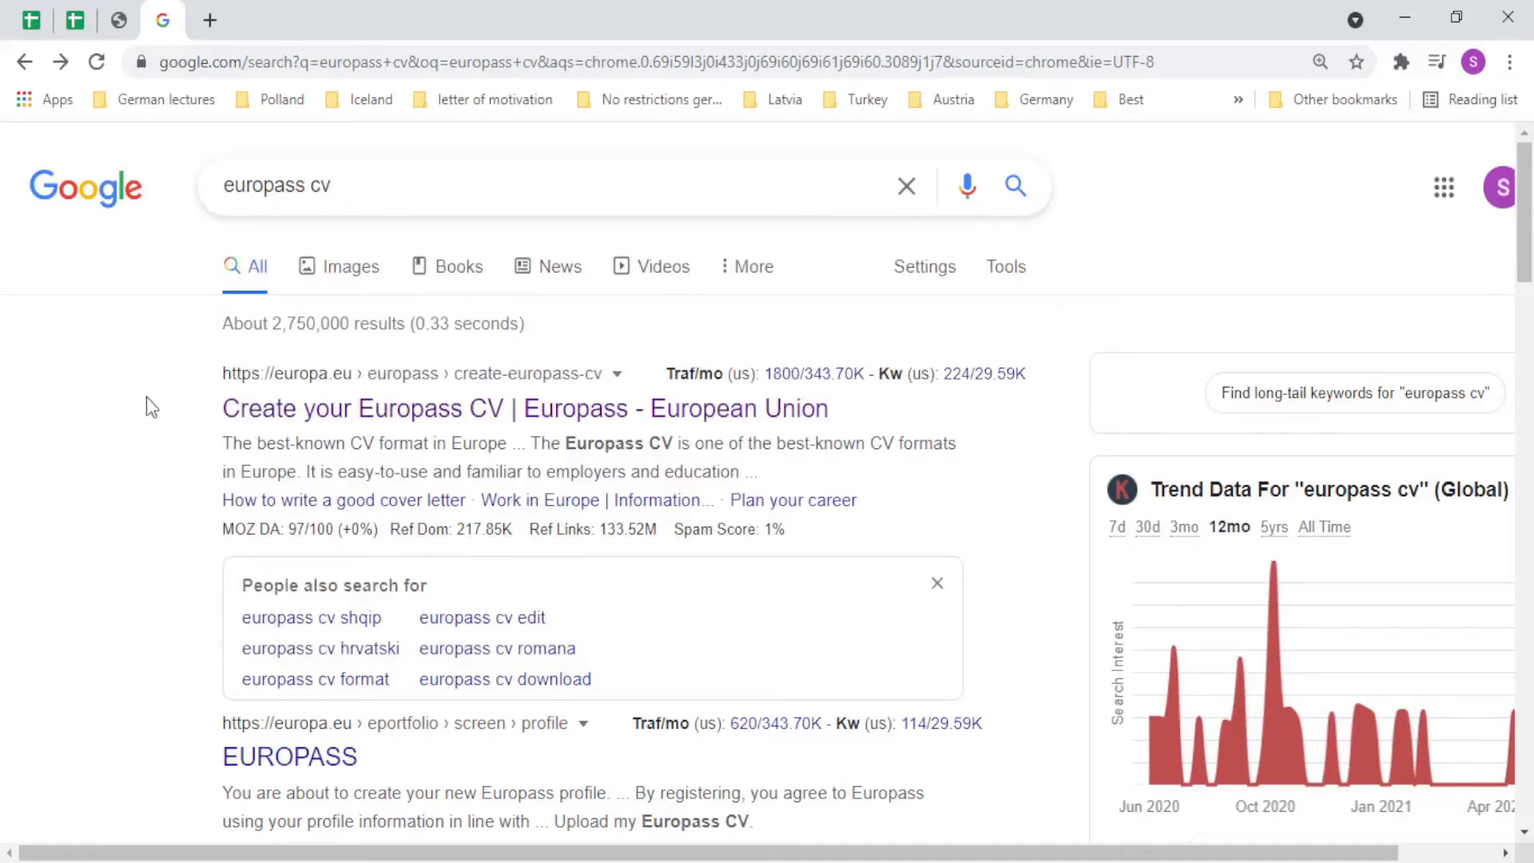
pyautogui.click(372, 410)
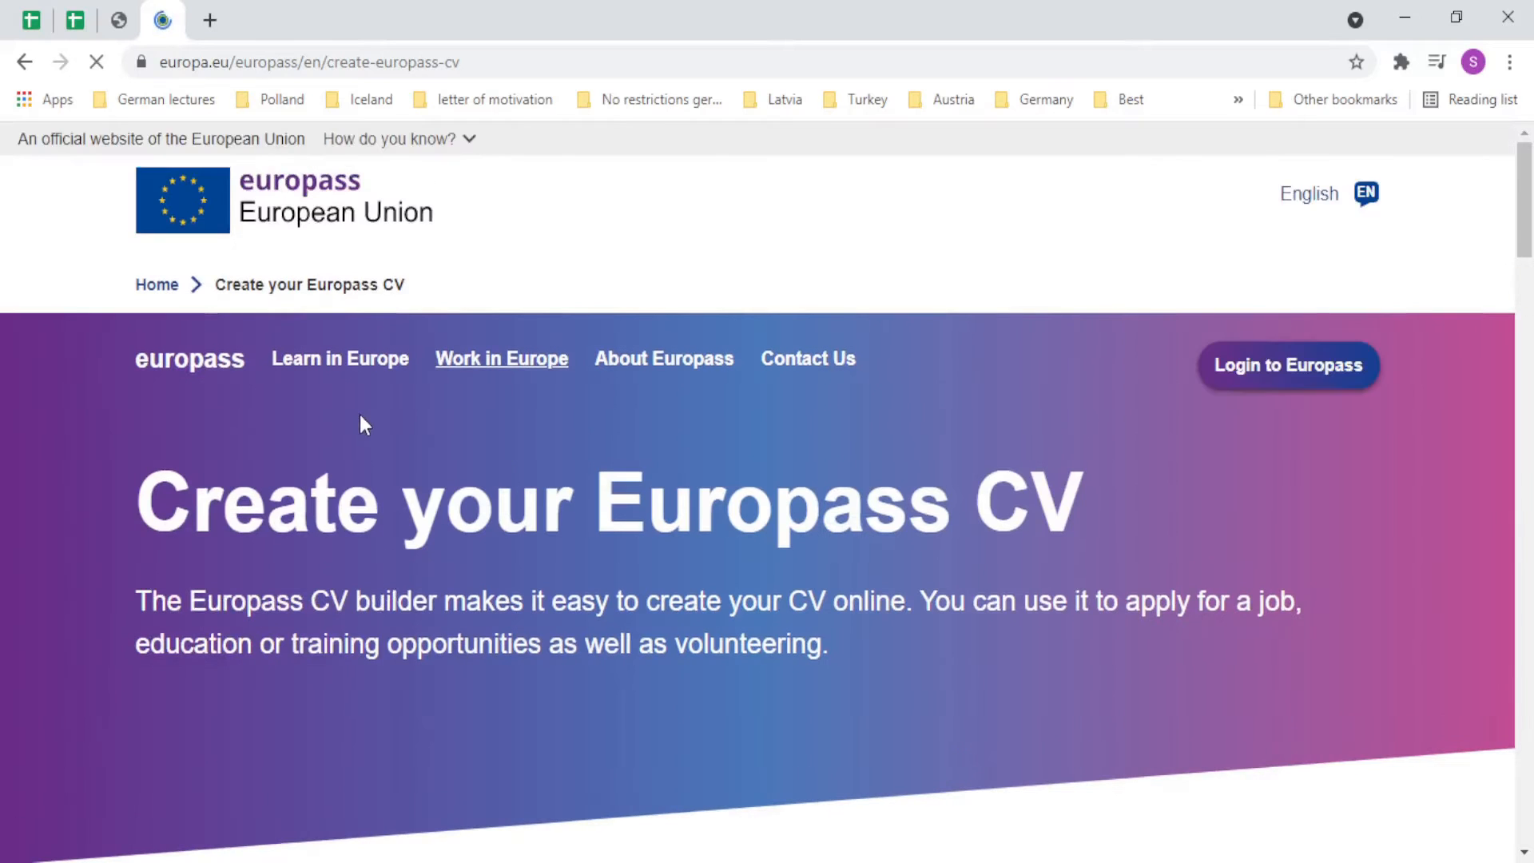
pyautogui.scroll(-5, 489, 486)
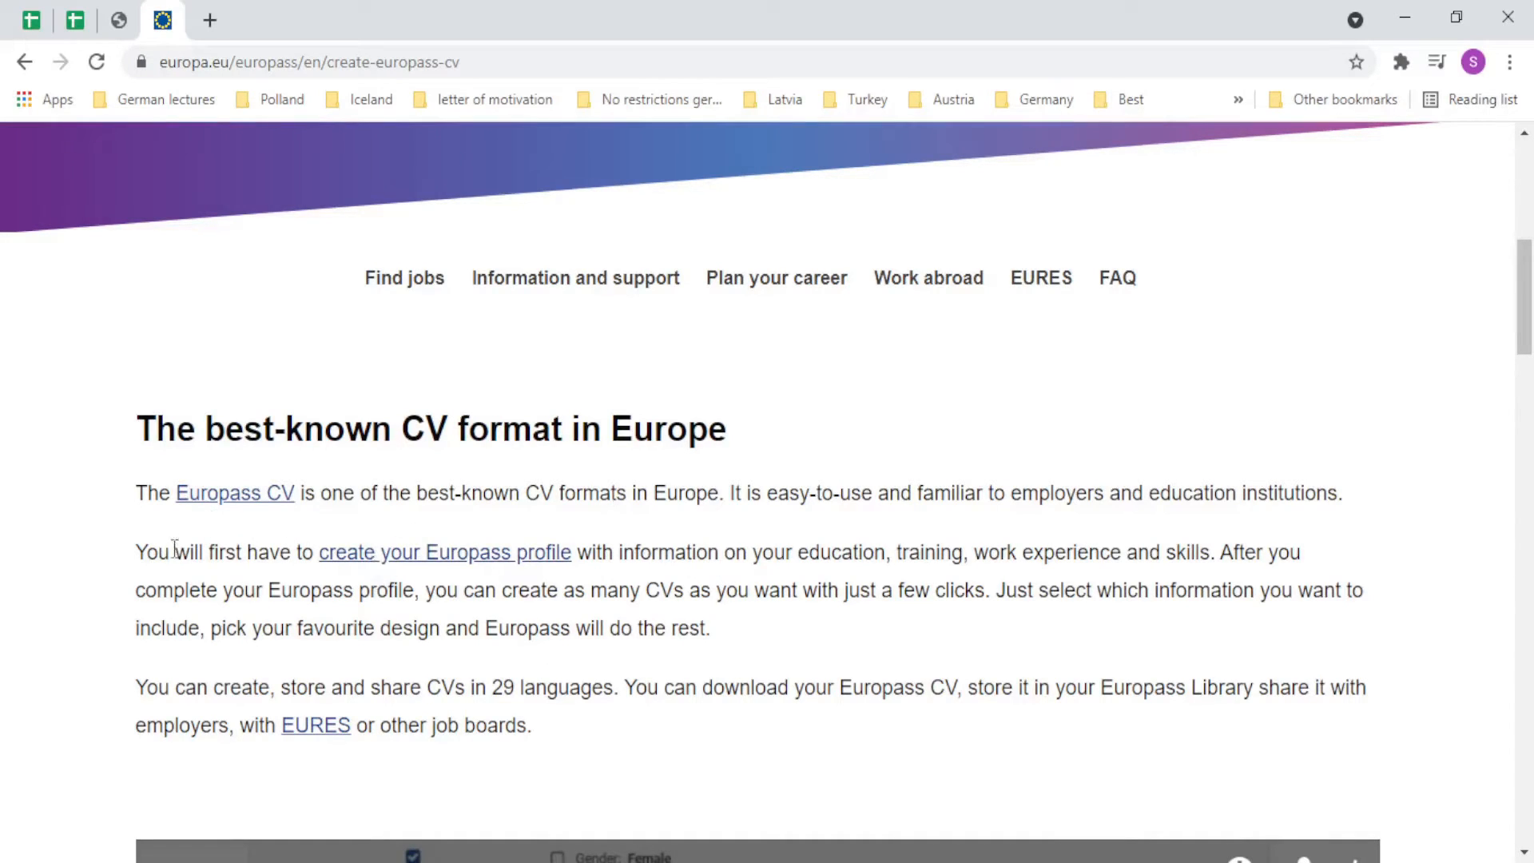
# Start creating a Europass profile as a guest, without registering.
pyautogui.click(458, 560)
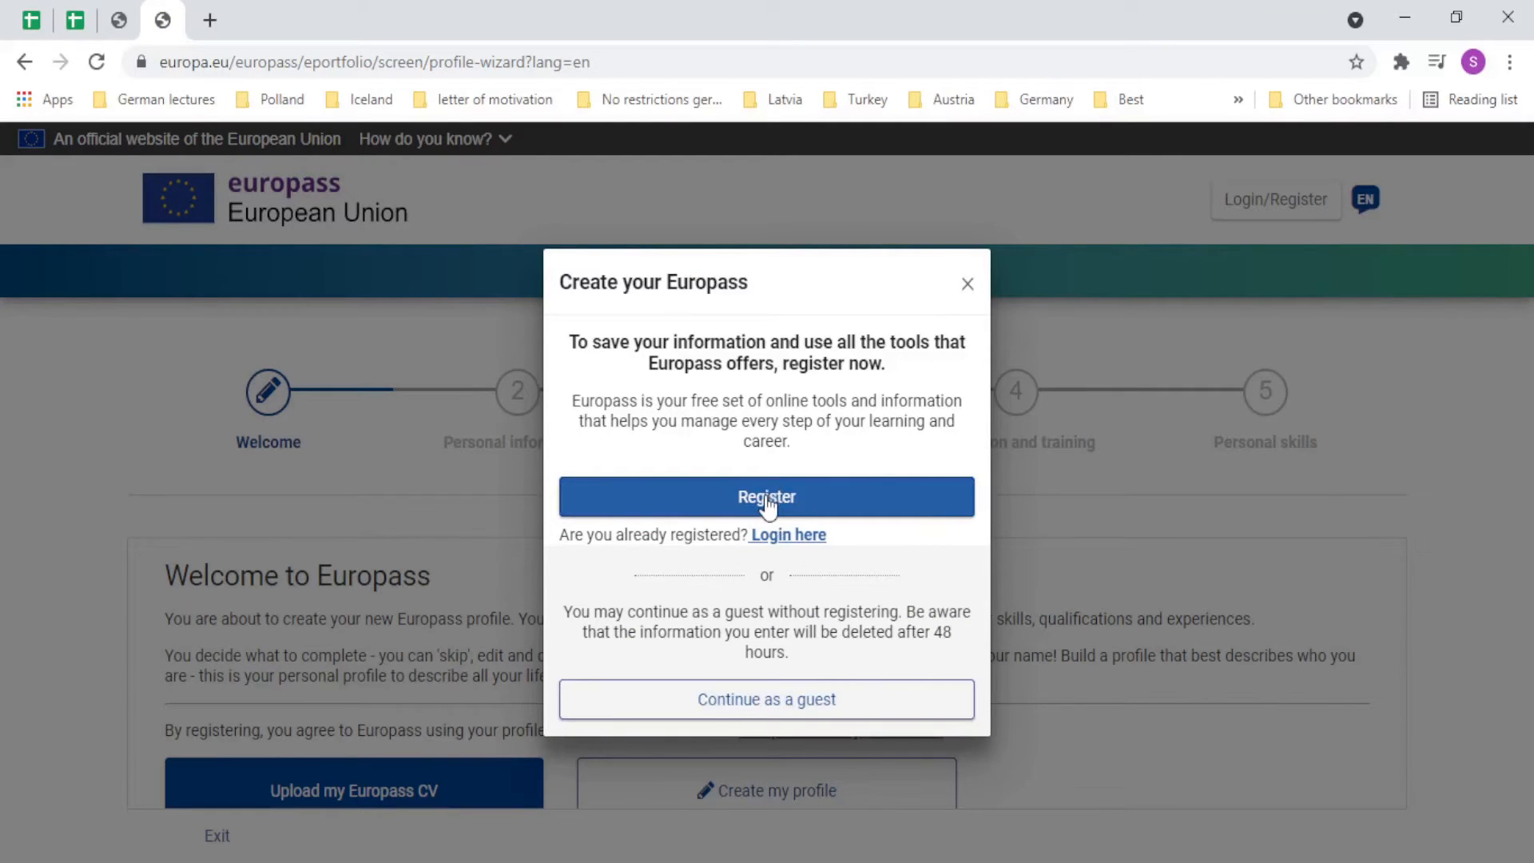
pyautogui.click(716, 703)
pyautogui.moveTo(1528, 312); pyautogui.dragTo(1526, 528)
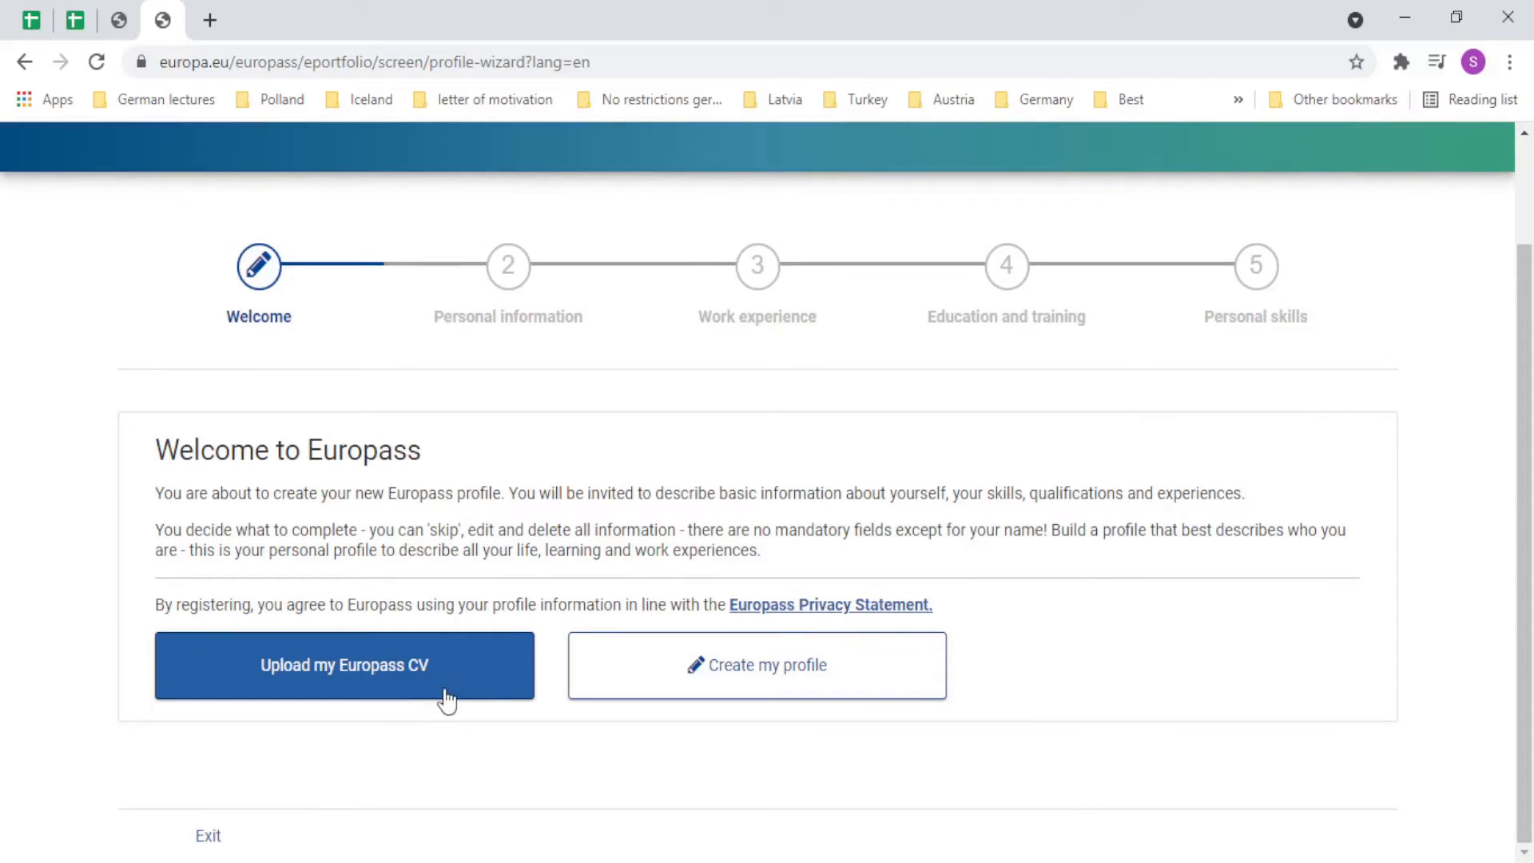
# Start a new profile from scratch and set the date format to 23 Apr 2019.
pyautogui.click(599, 681)
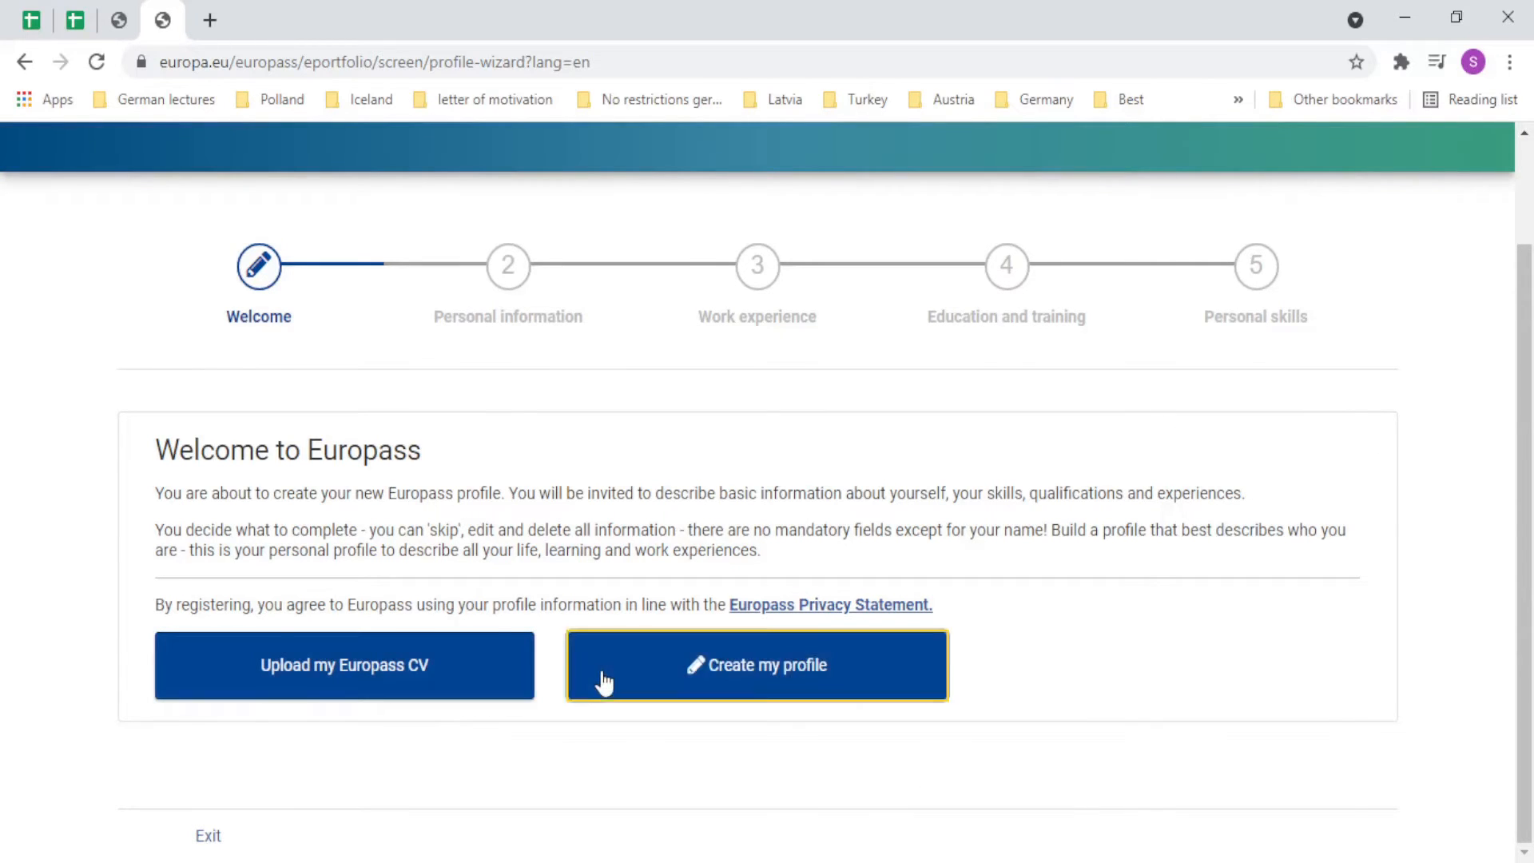
pyautogui.scroll(-4, 557, 706)
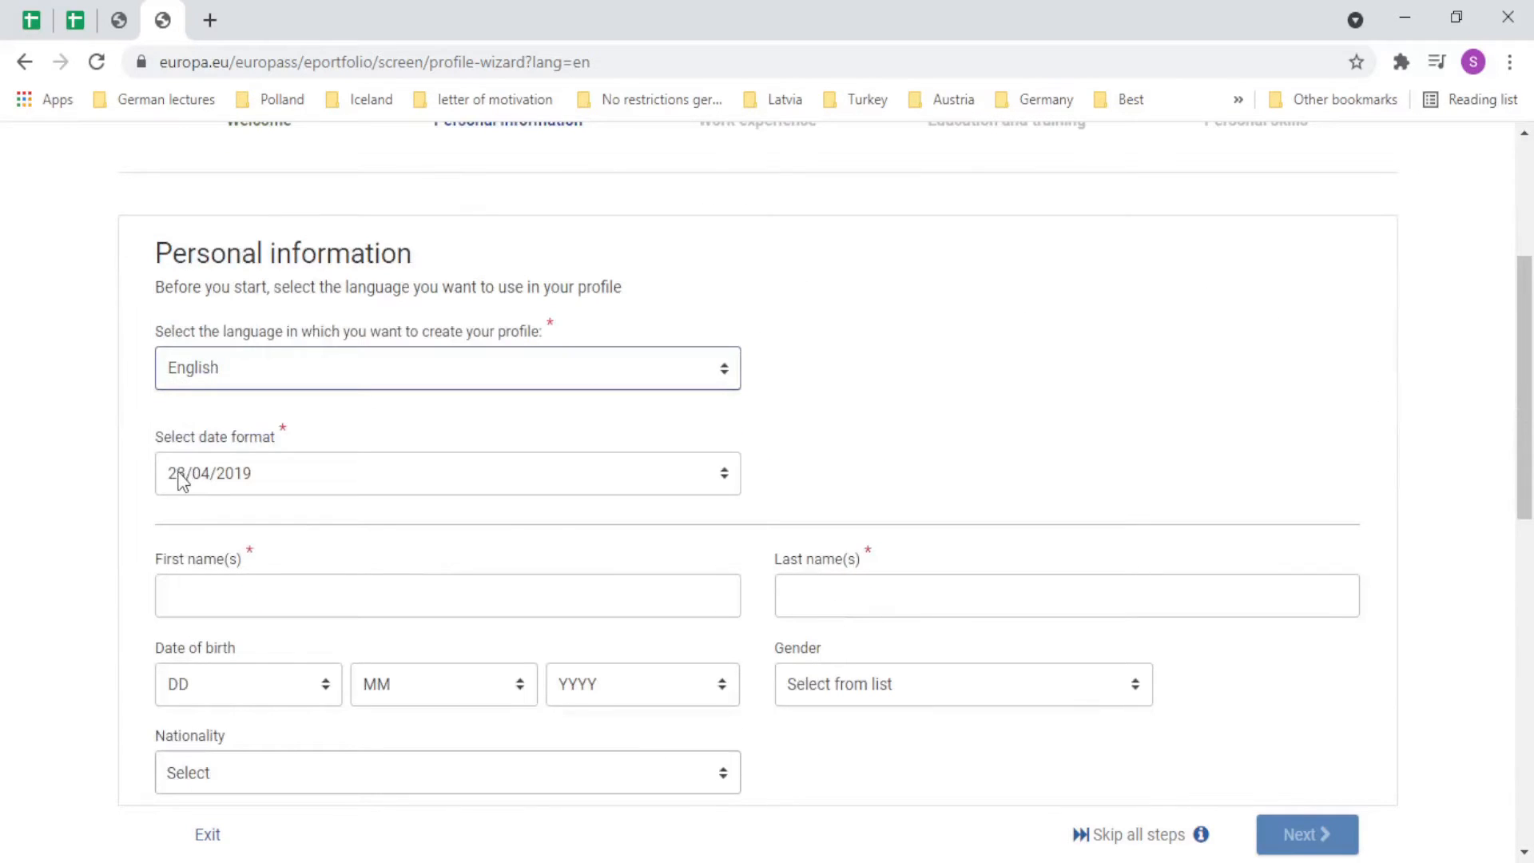
pyautogui.click(706, 476)
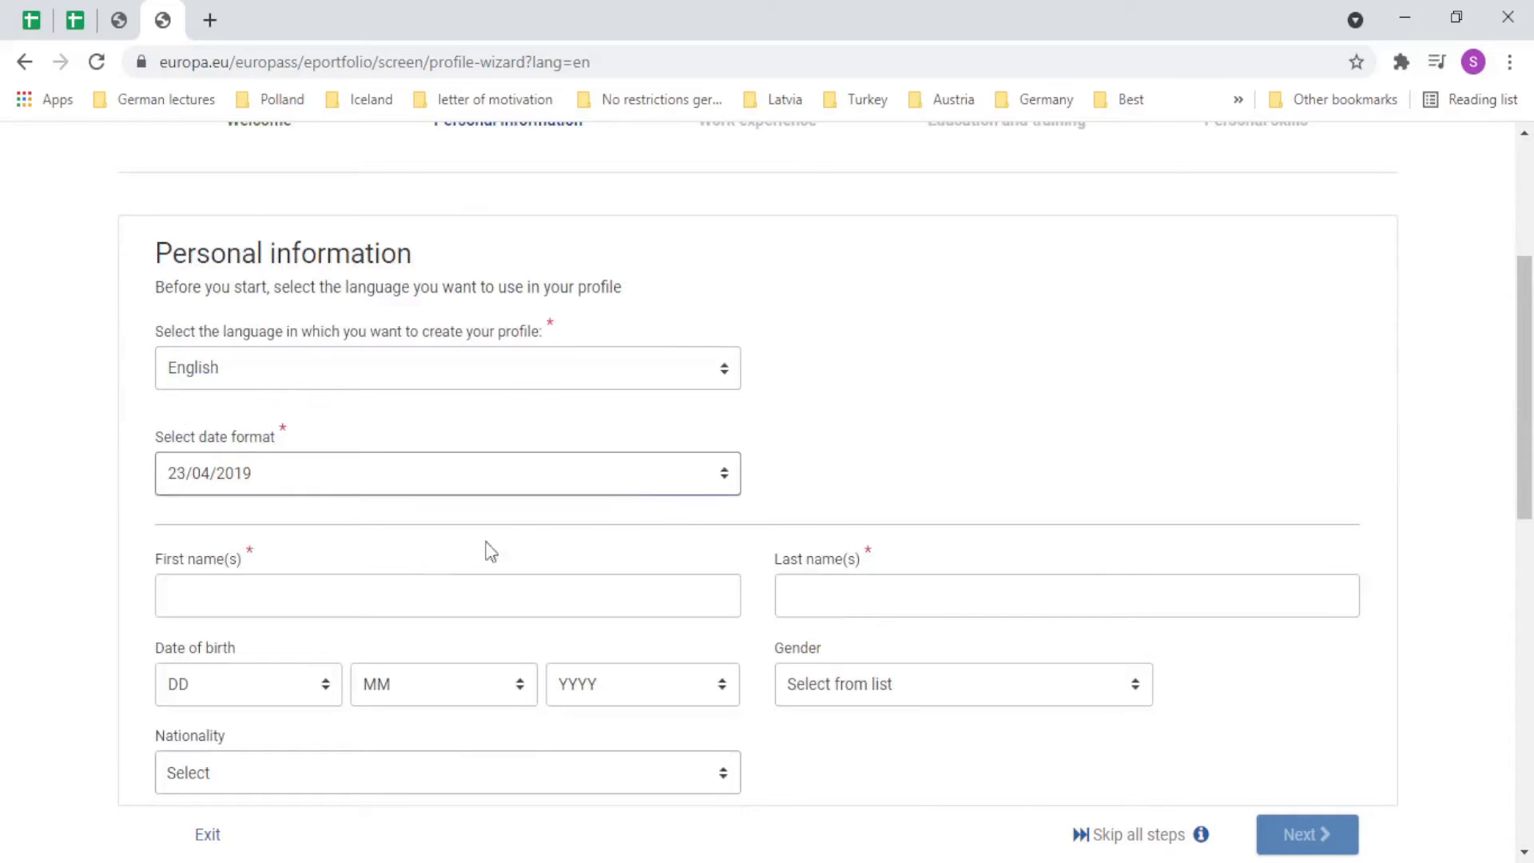
pyautogui.press('Down')
# Fill in the first and last name from the saved autofill suggestion.
pyautogui.click(314, 602)
pyautogui.press('Down')
pyautogui.press('Return')
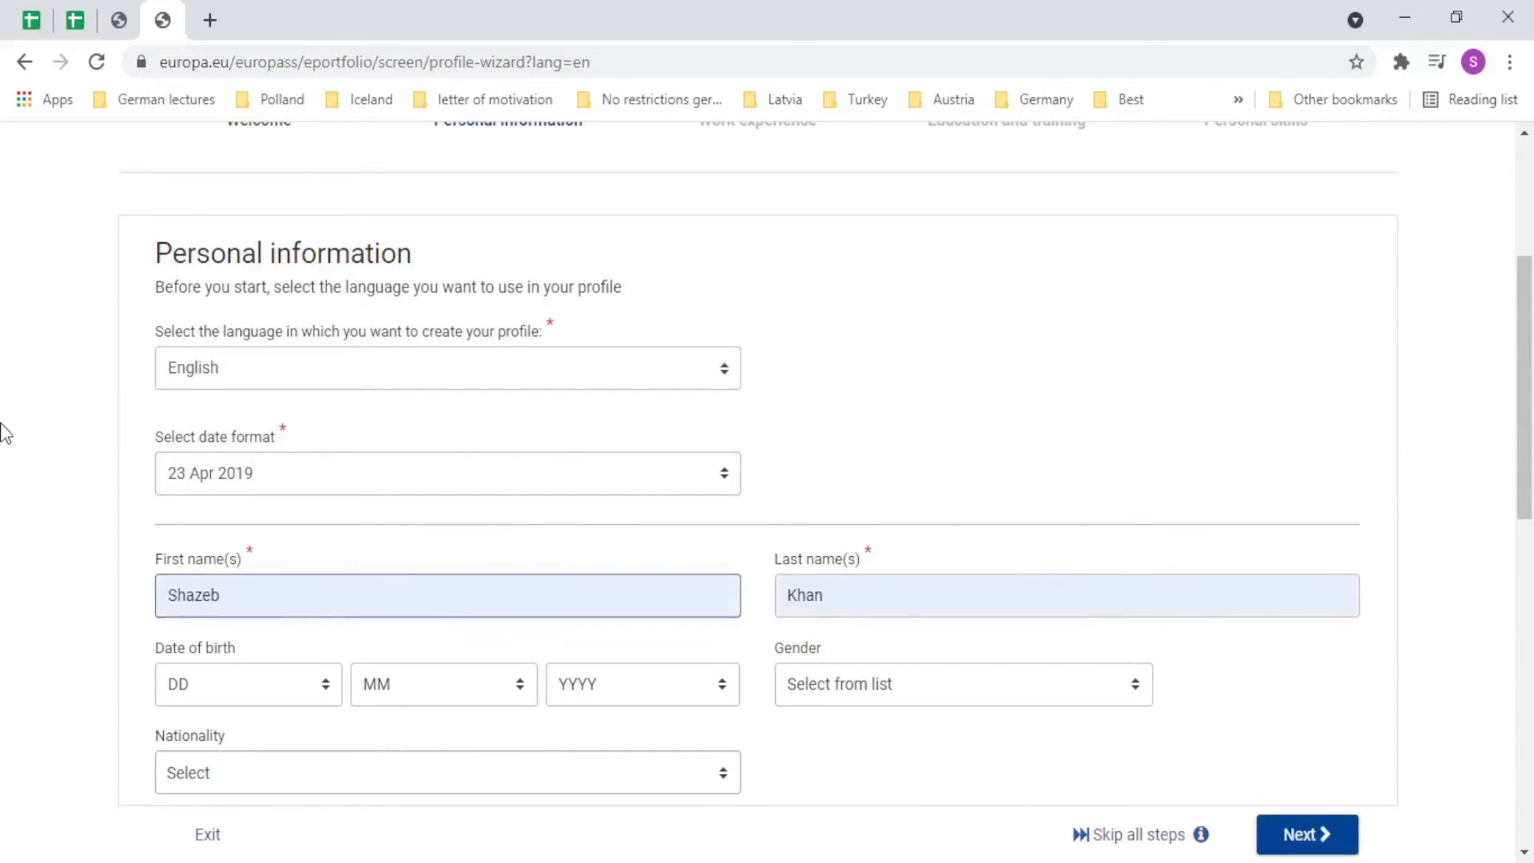
pyautogui.click(3, 425)
pyautogui.scroll(-4, 363, 480)
# Enter the date of birth as 5/11/1995.
pyautogui.click(229, 353)
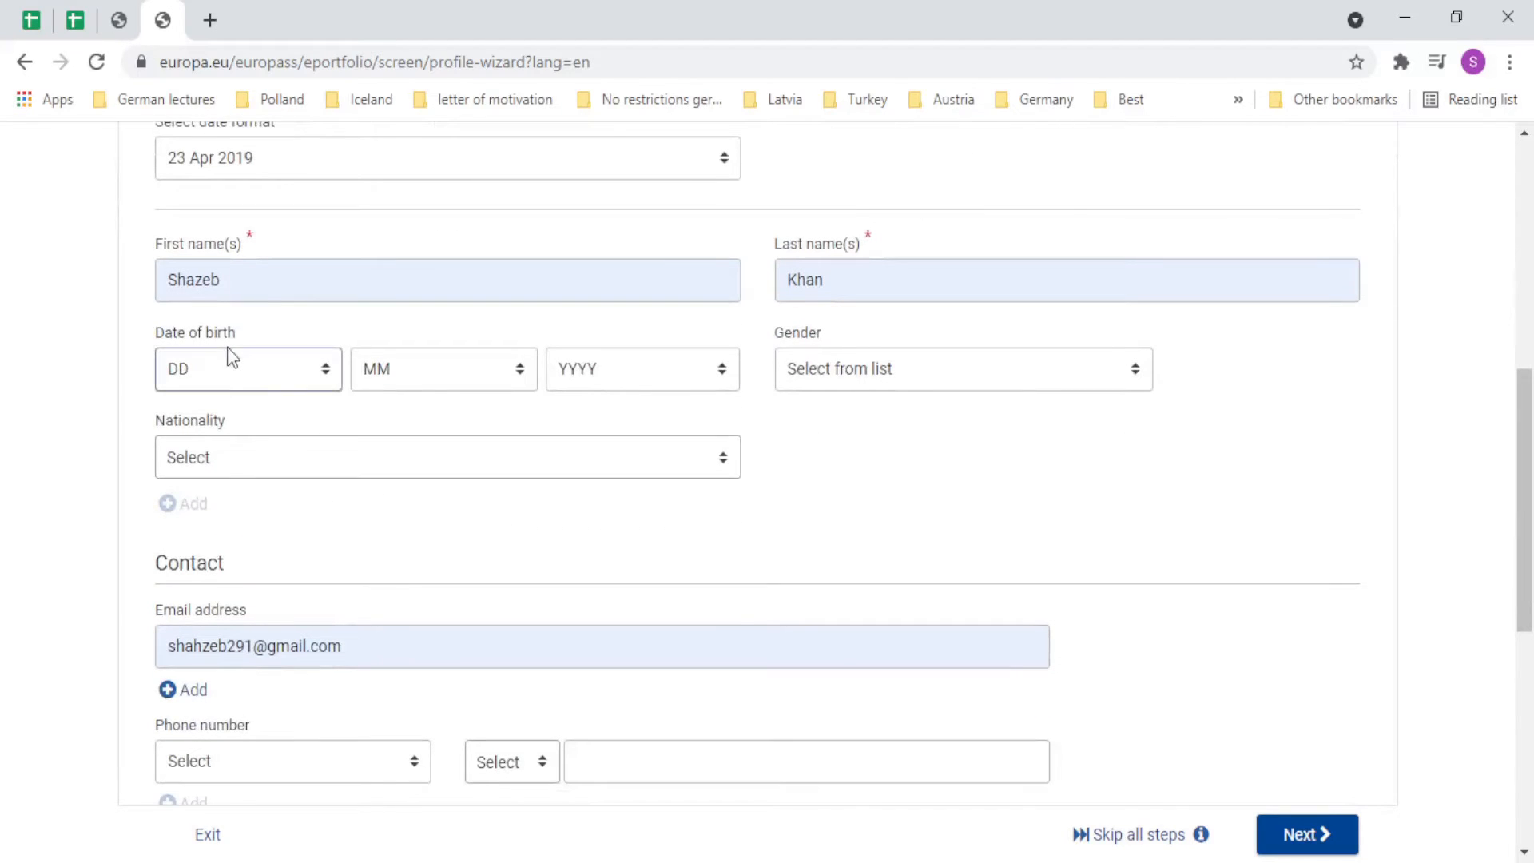
pyautogui.press('5')
pyautogui.press('Tab')
pyautogui.press('1')
pyautogui.press('1')
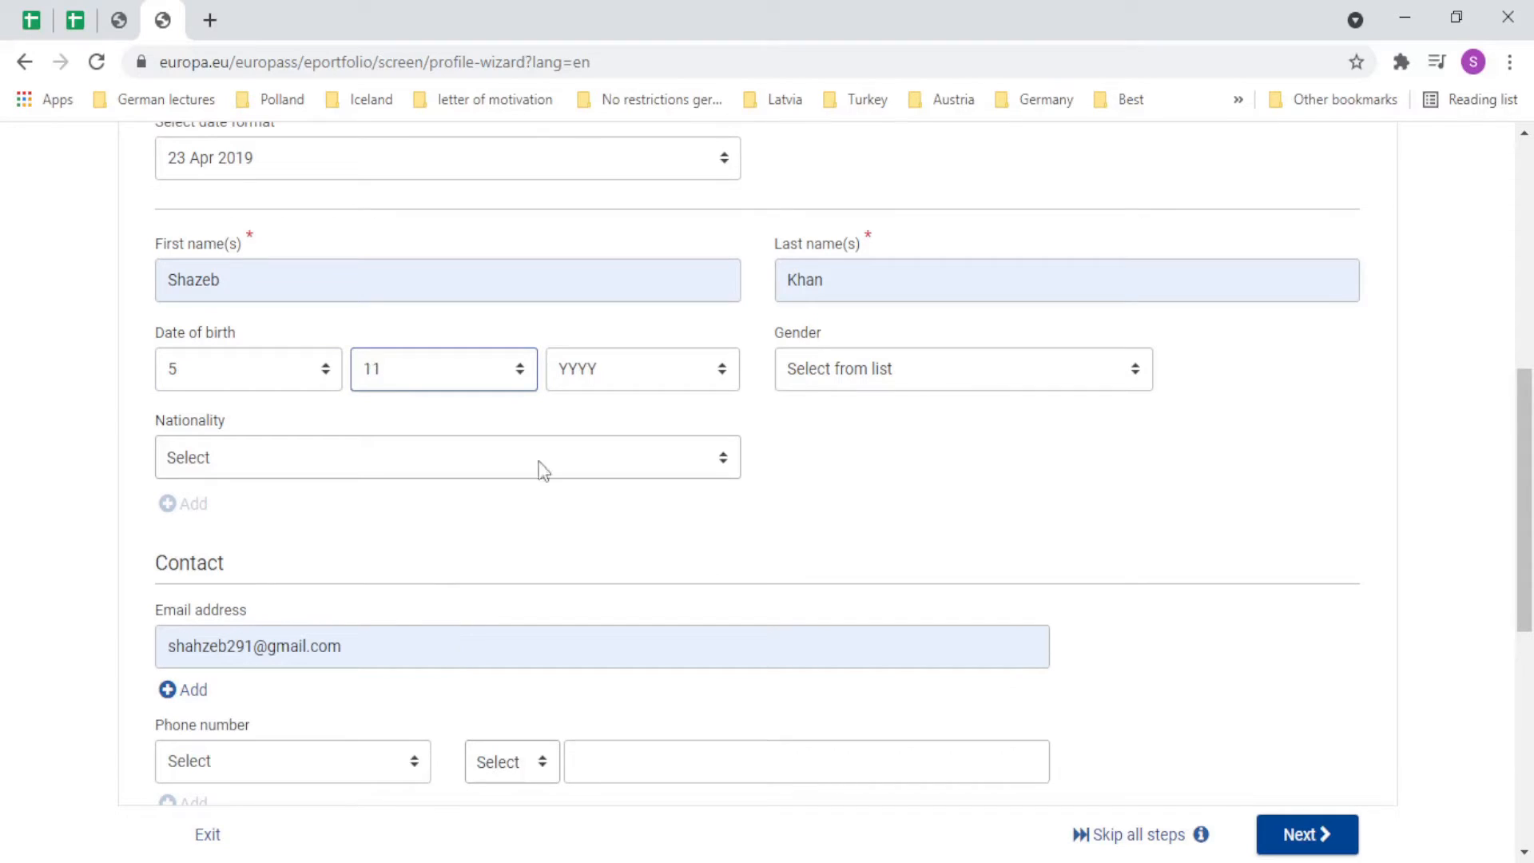
pyautogui.press('Tab')
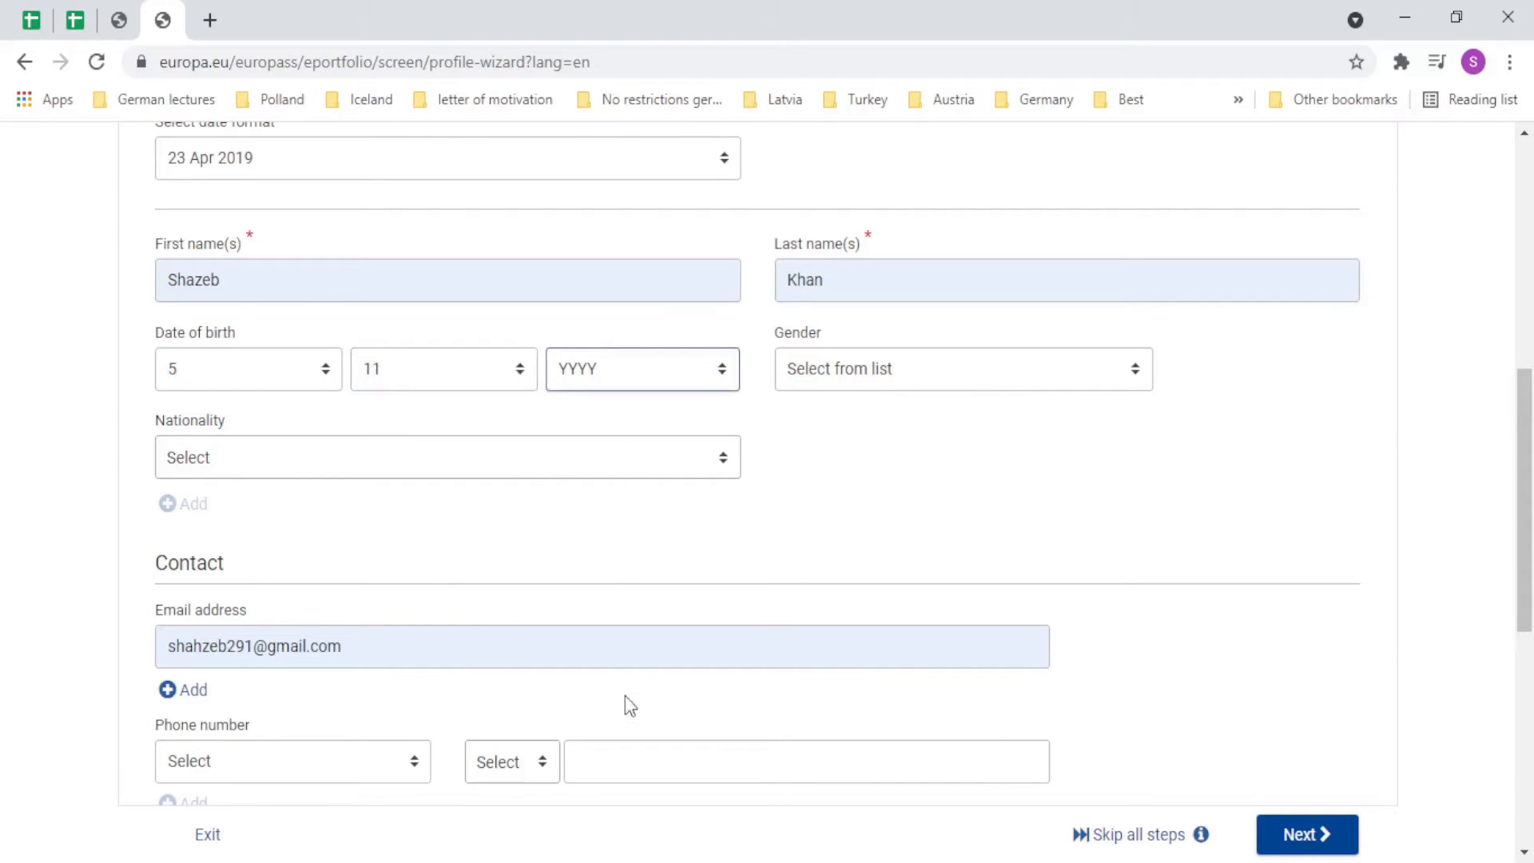
pyautogui.press('1')
pyautogui.press('9')
pyautogui.press('8')
pyautogui.press('9')
pyautogui.press('1')
pyautogui.press('9')
pyautogui.press('9')
pyautogui.press('5')
# Set gender to Male and nationality to Pakistani, and clear the prefilled e-mail address.
pyautogui.press('Tab')
pyautogui.press('m')
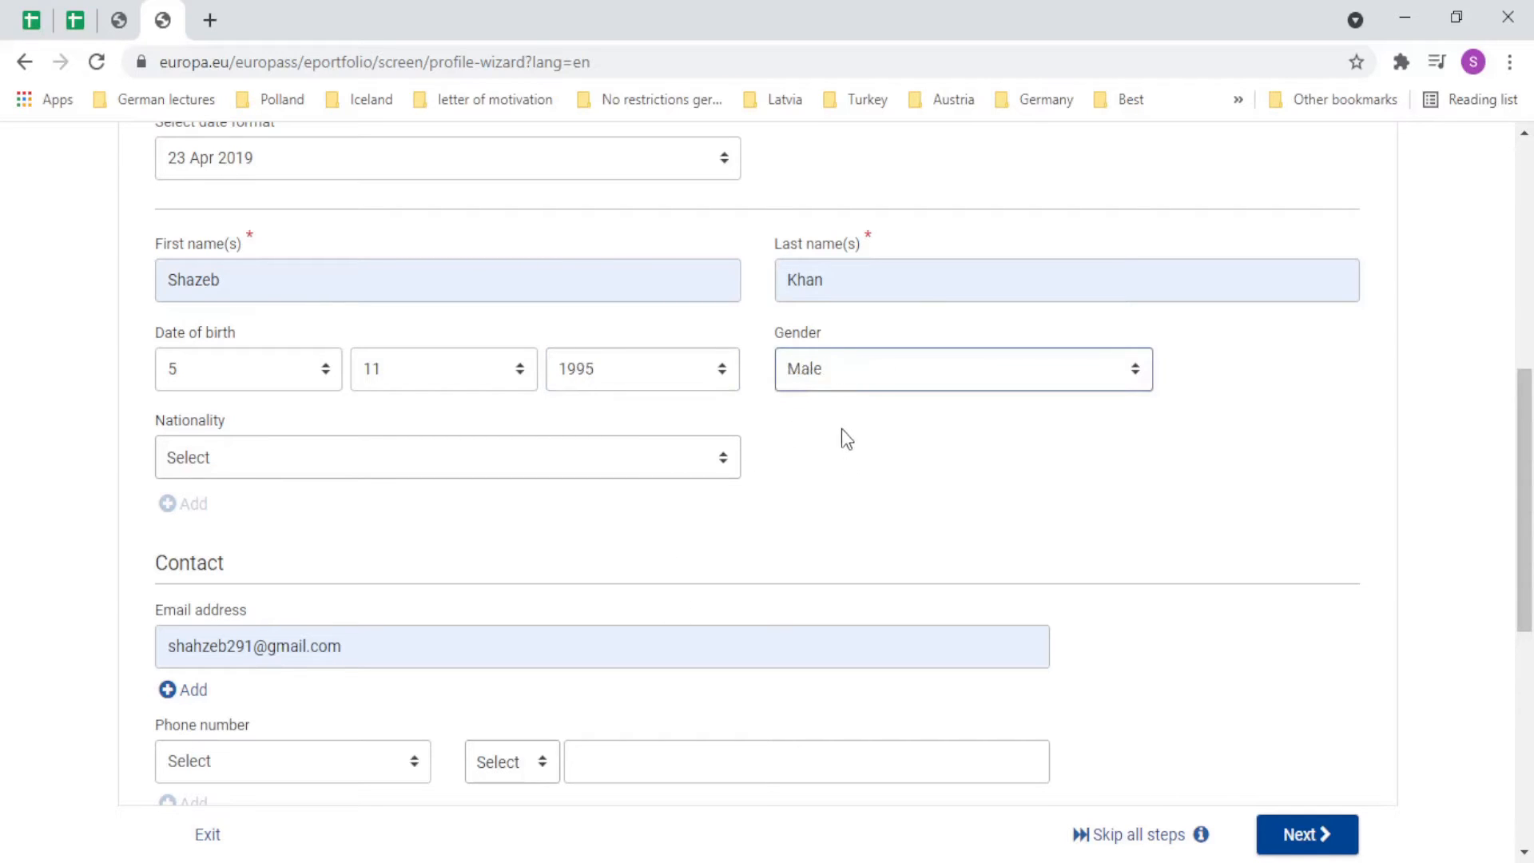
pyautogui.click(587, 456)
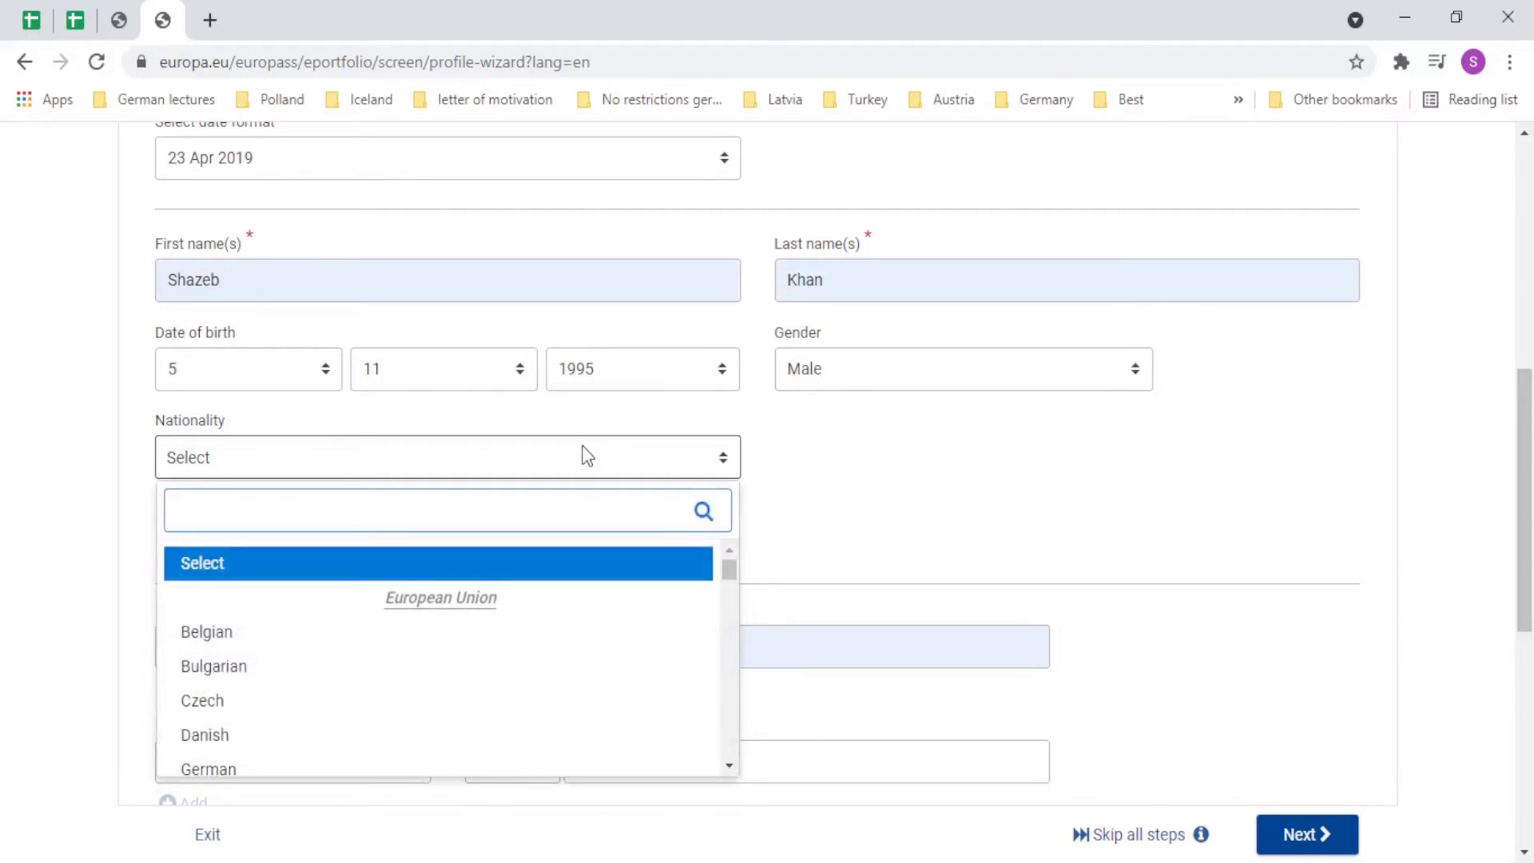
pyautogui.write('pakist')
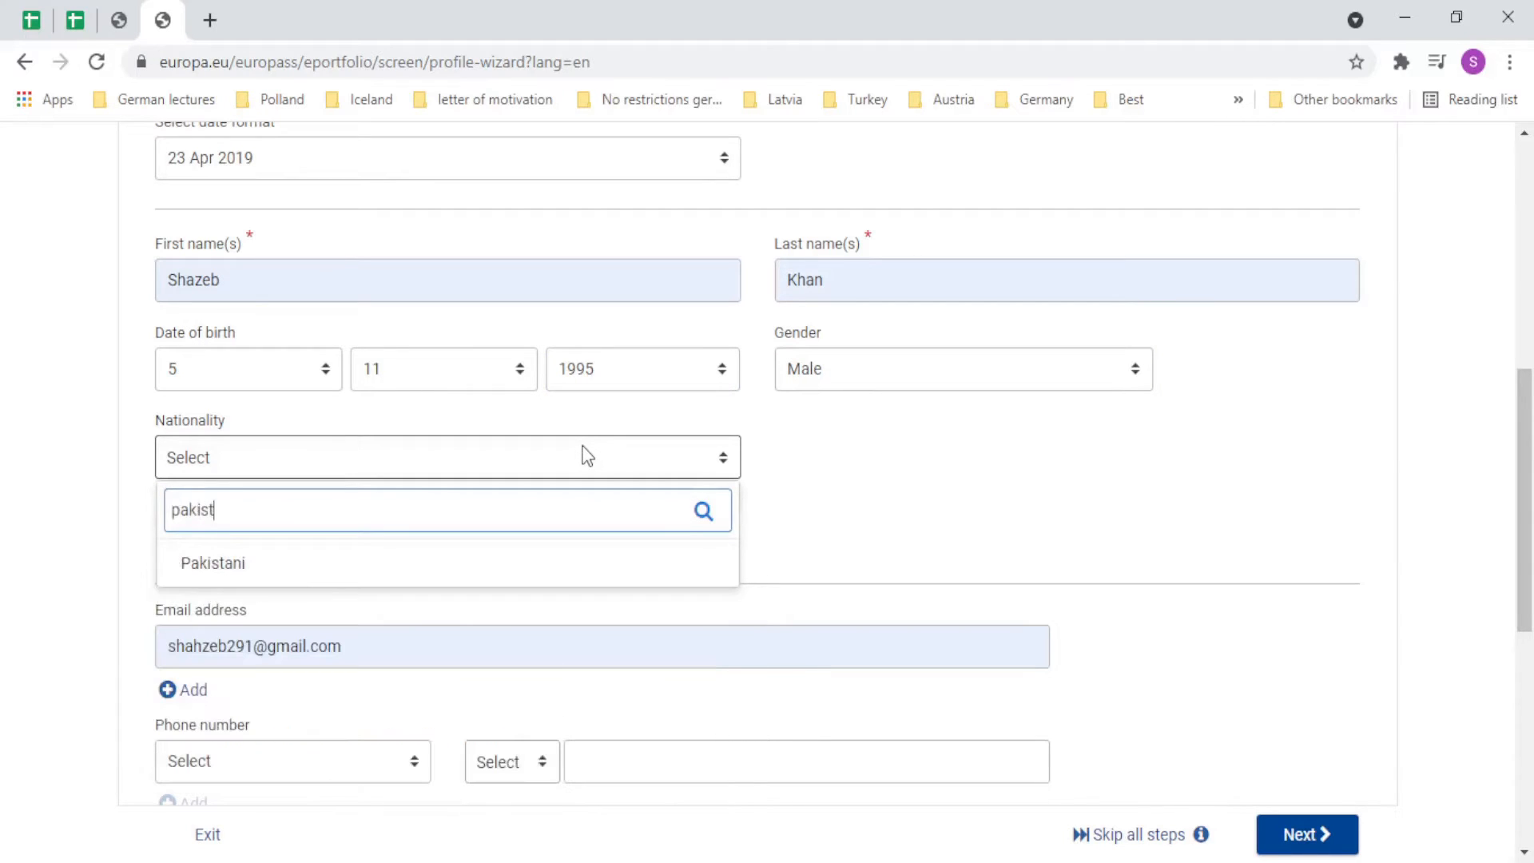
pyautogui.click(583, 564)
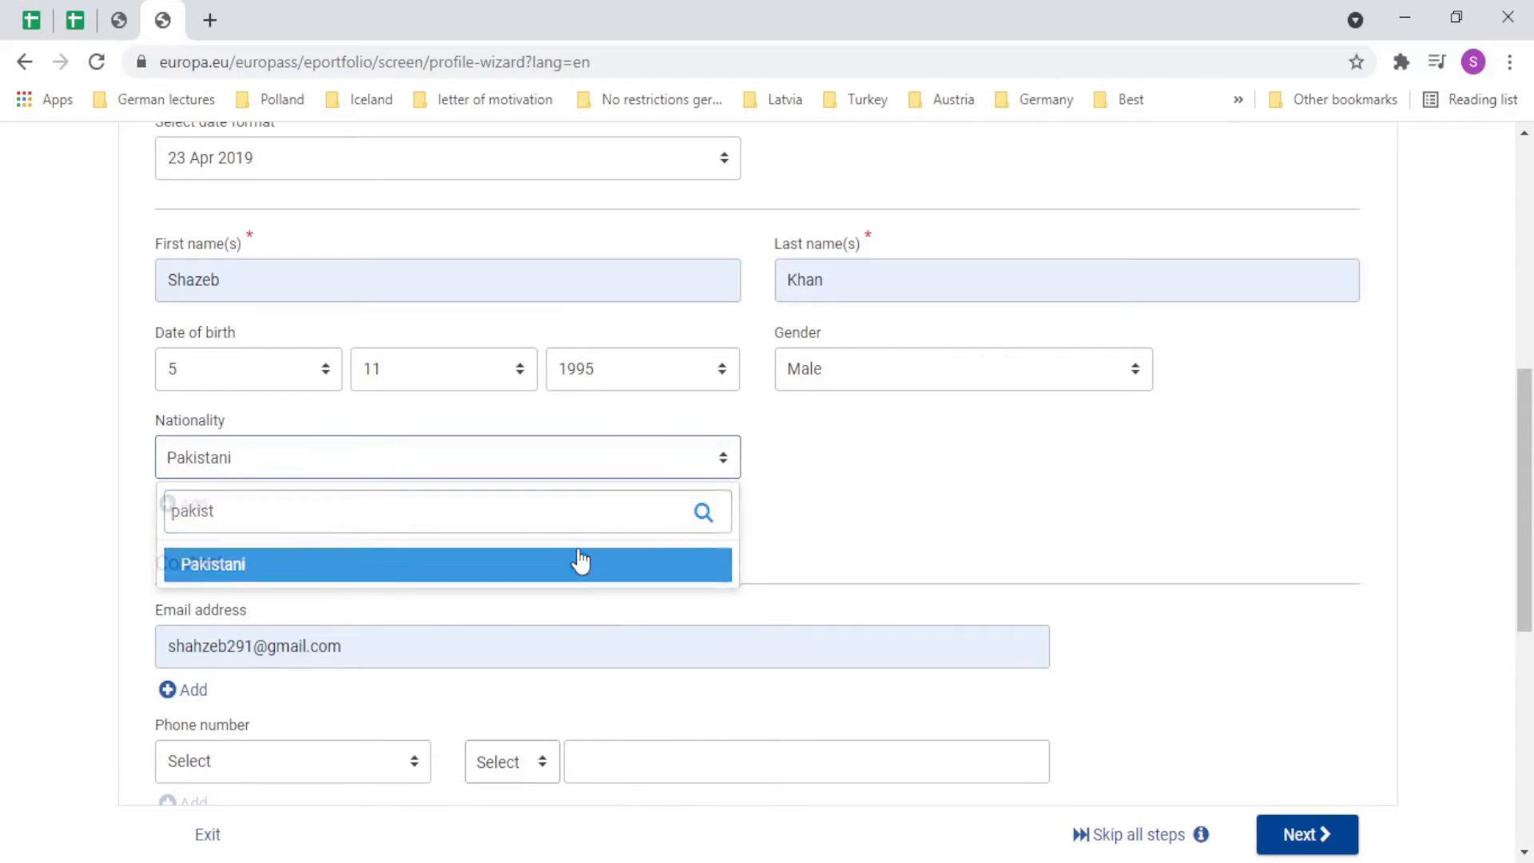
pyautogui.tripleClick(352, 643)
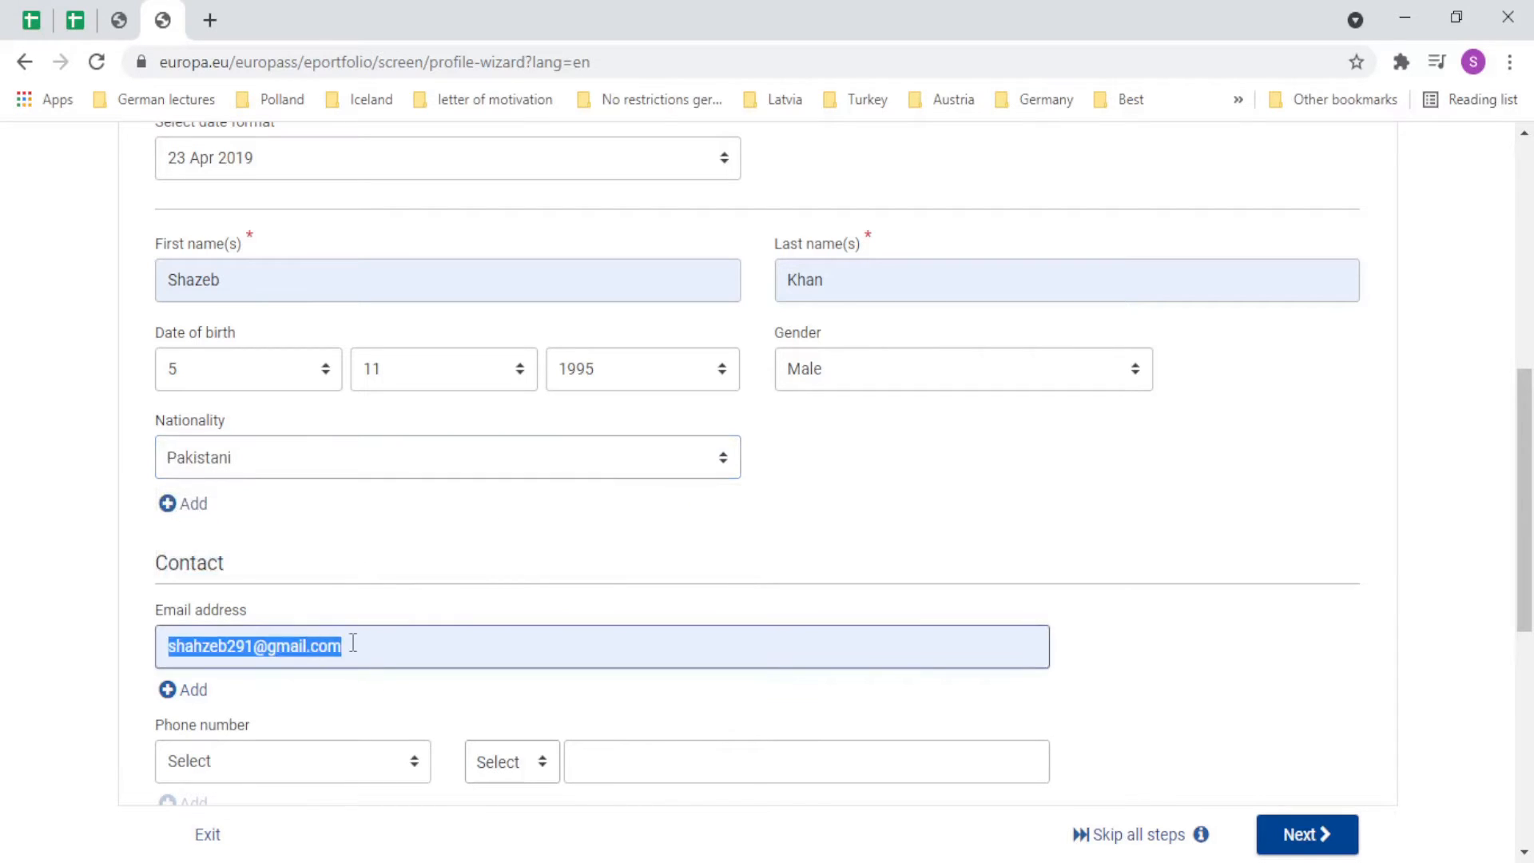
pyautogui.press('BackSpace')
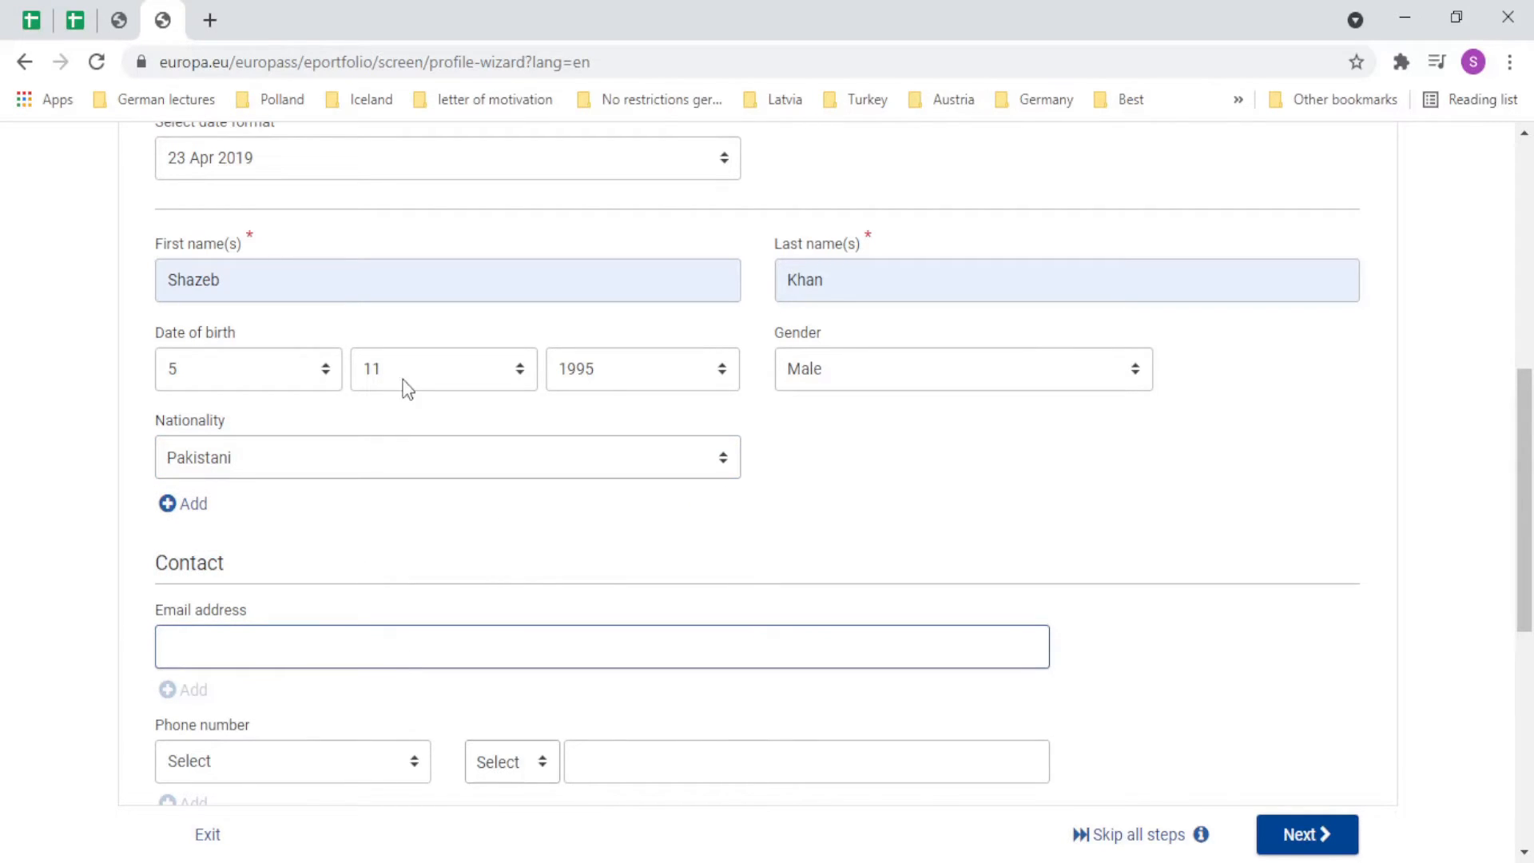
# Add a Mobile phone number with the Pakistan +92 calling code.
pyautogui.scroll(-4, 222, 701)
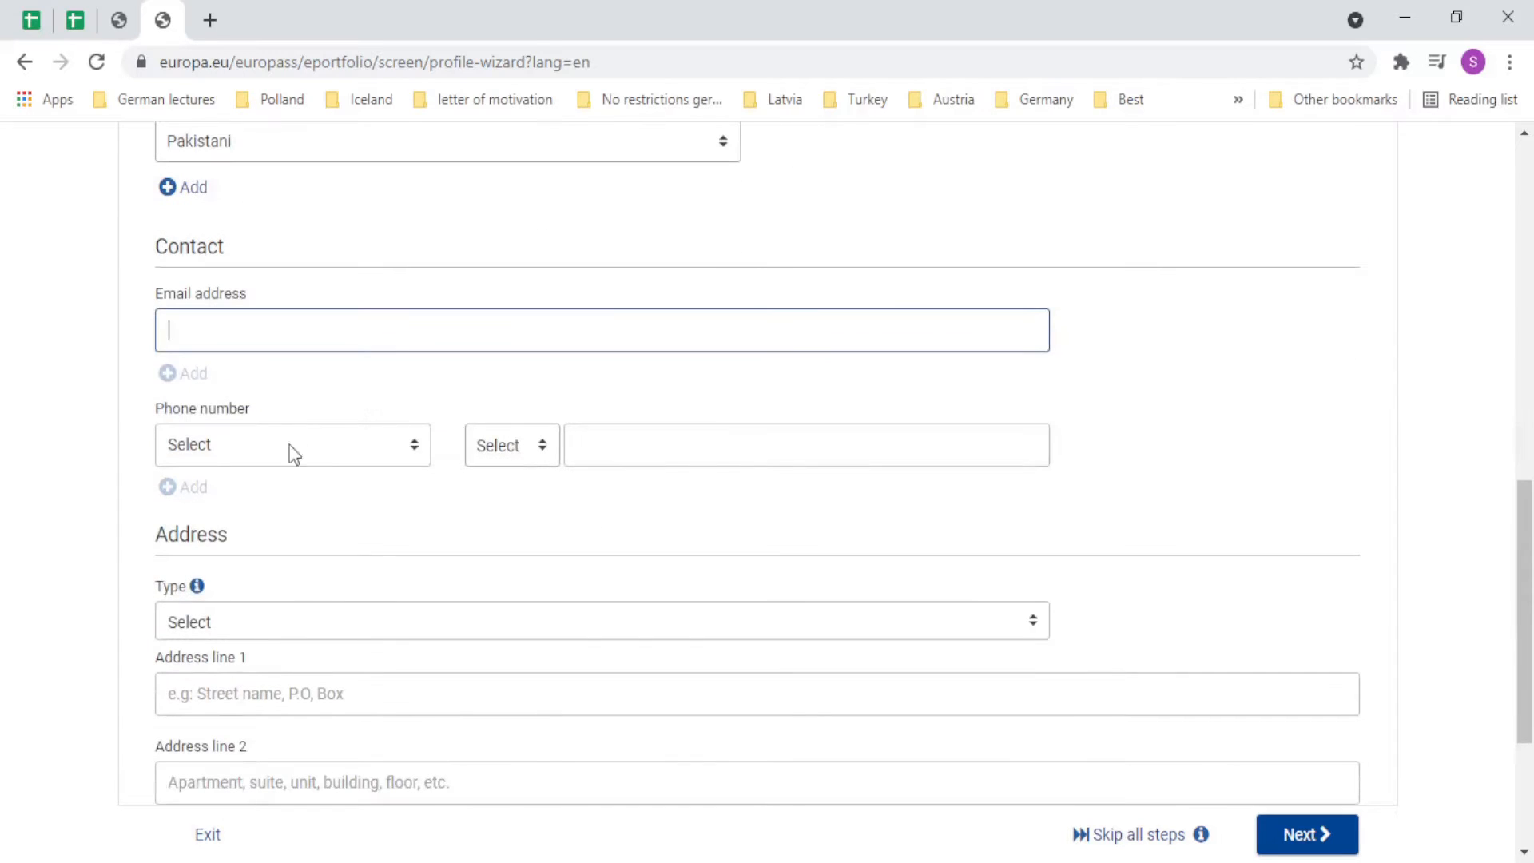
pyautogui.click(292, 440)
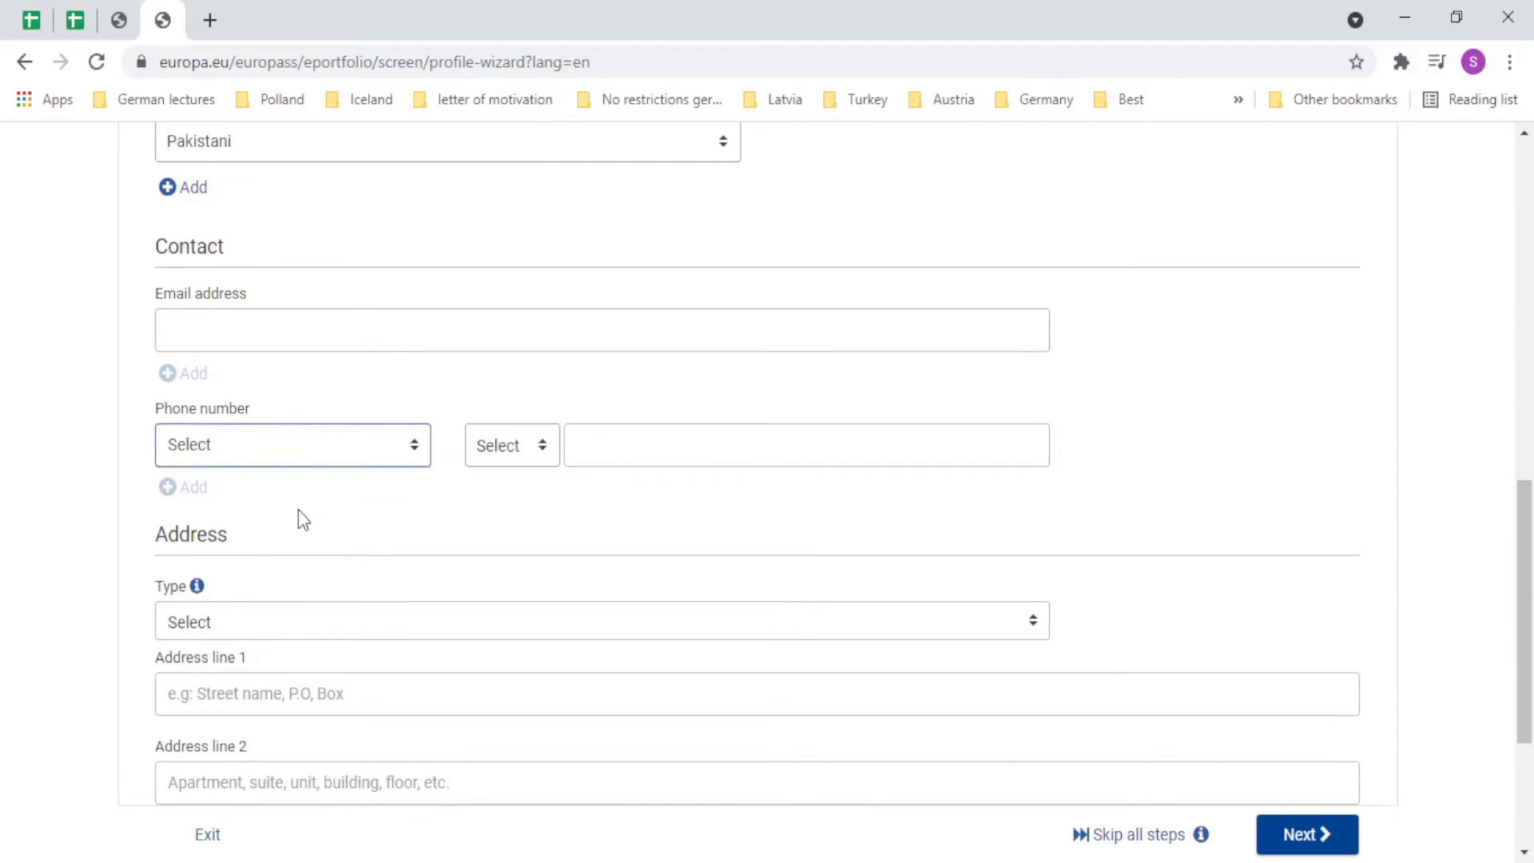
pyautogui.click(336, 538)
pyautogui.click(493, 453)
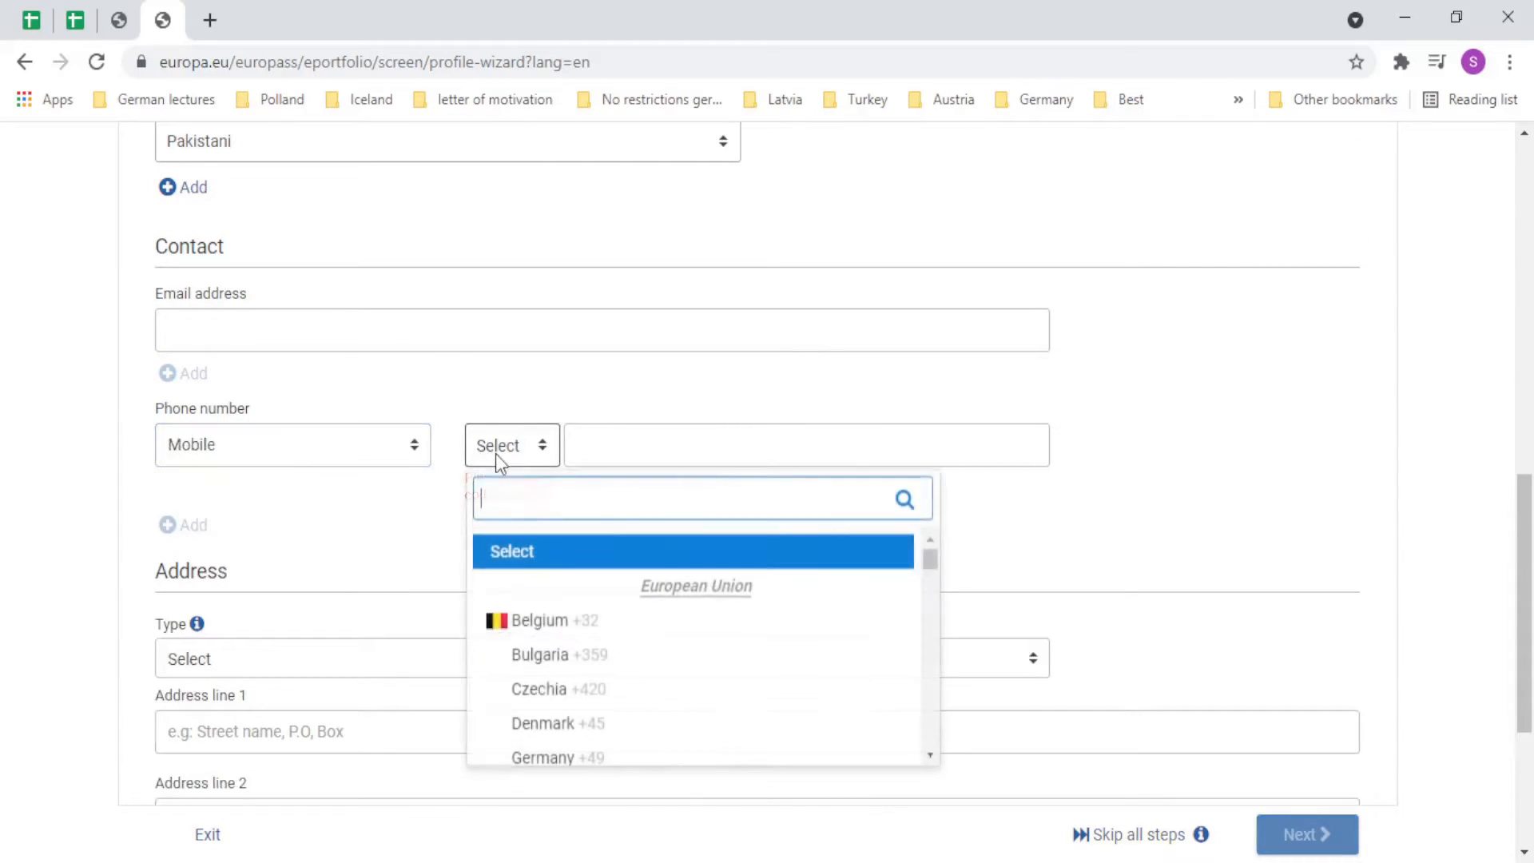
pyautogui.click(497, 453)
pyautogui.click(493, 456)
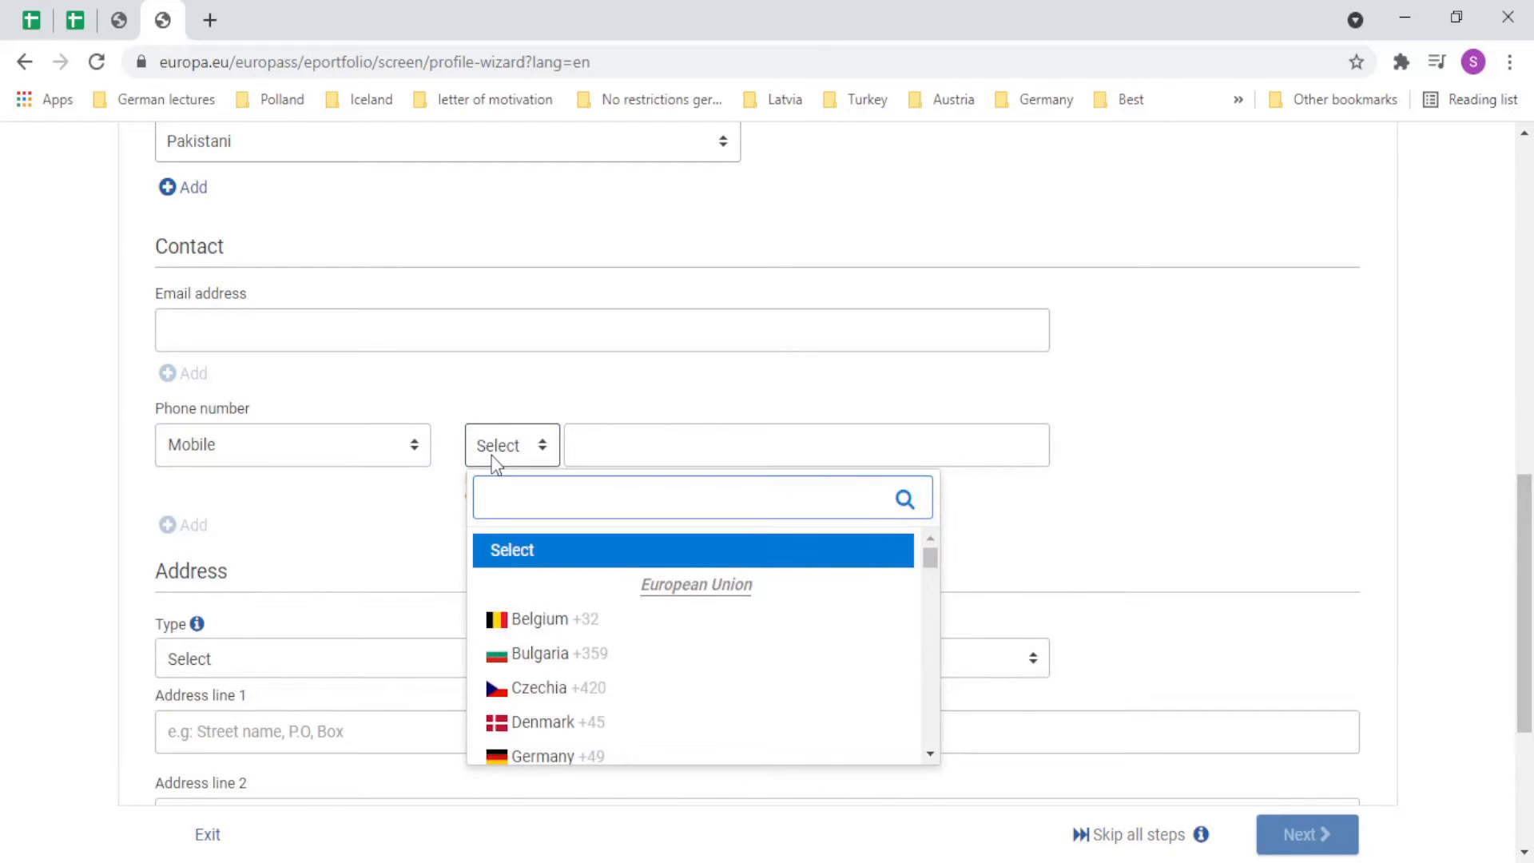
pyautogui.write('+92')
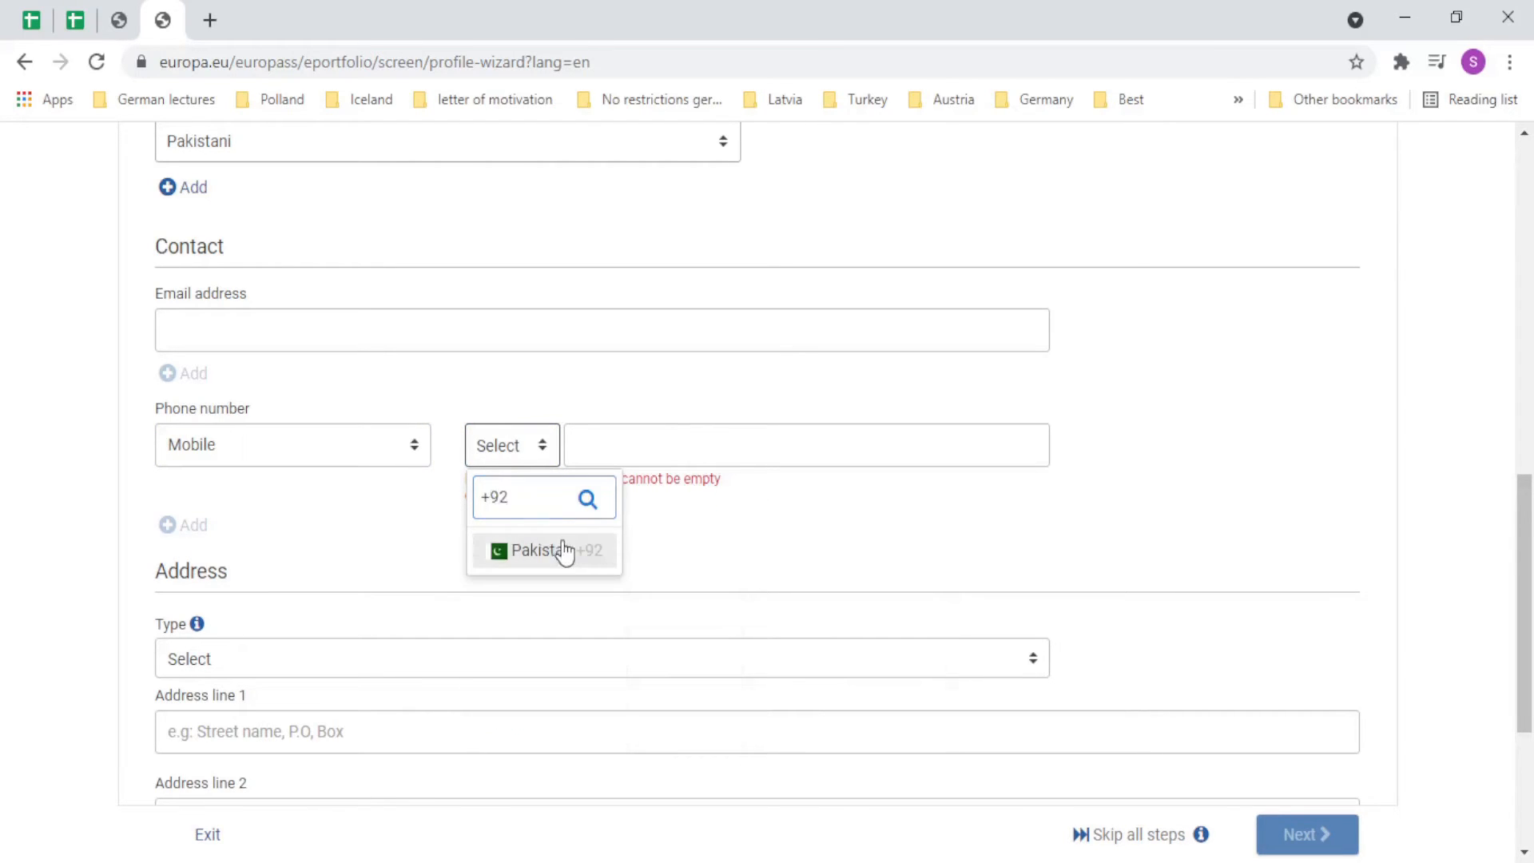
pyautogui.click(563, 551)
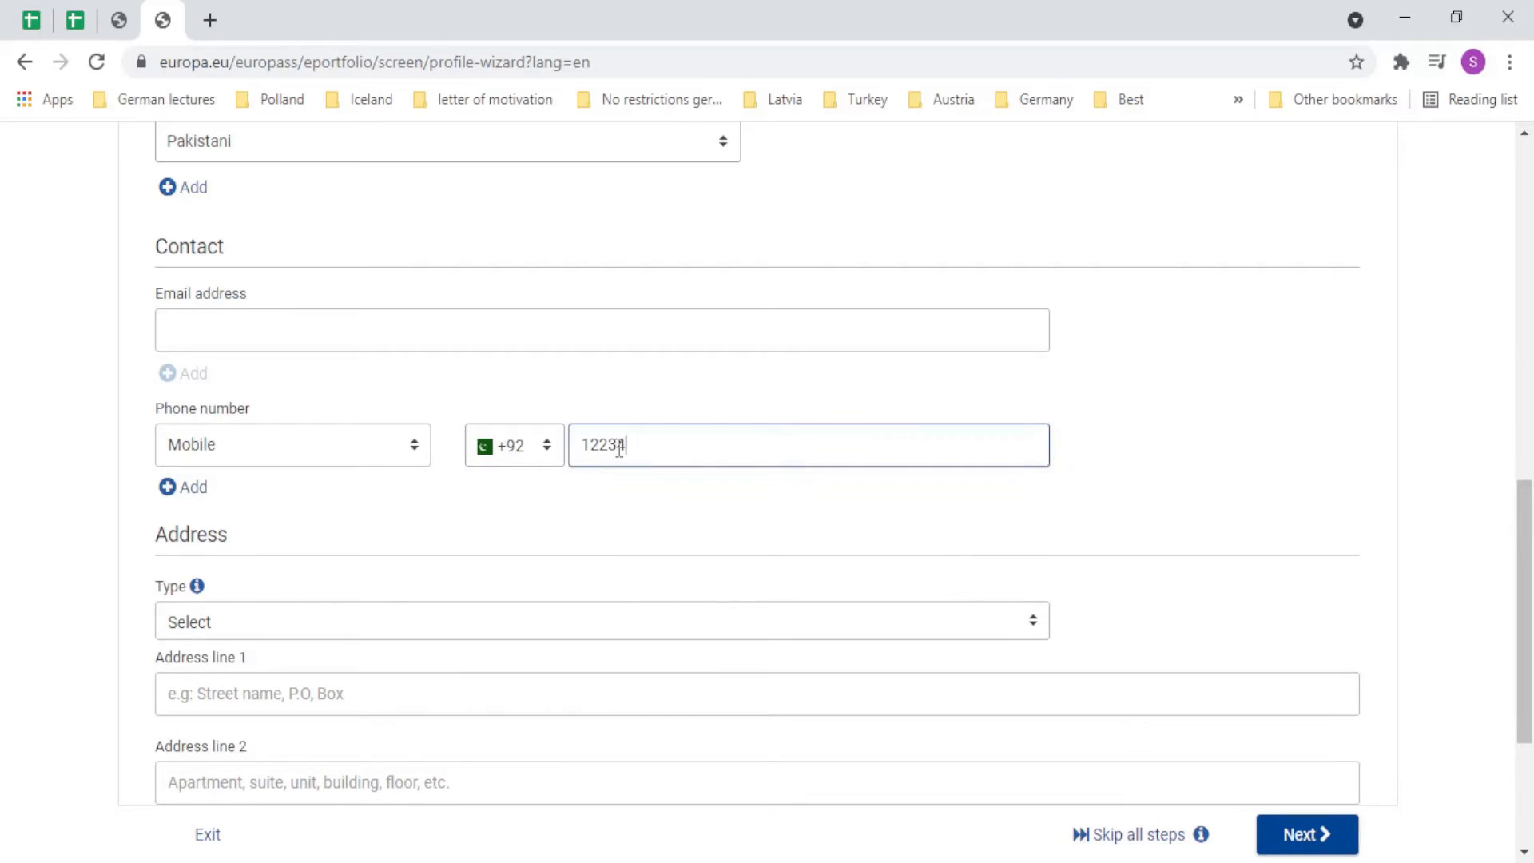
# Review the home address fields (postal code, city, country) and continue to Work experience.
pyautogui.scroll(-3, 367, 528)
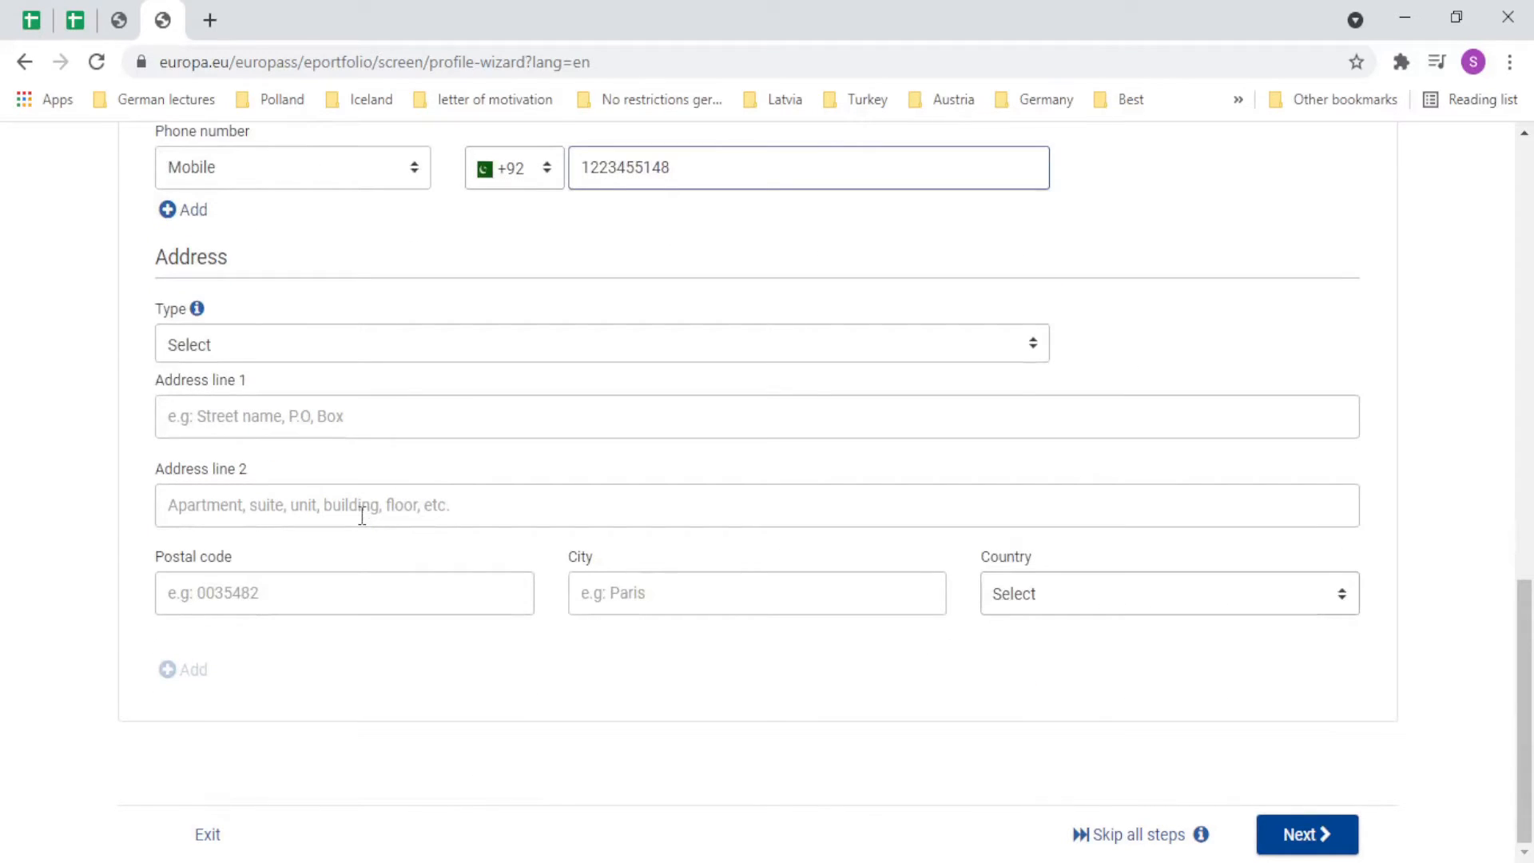
pyautogui.scroll(7, 1014, 483)
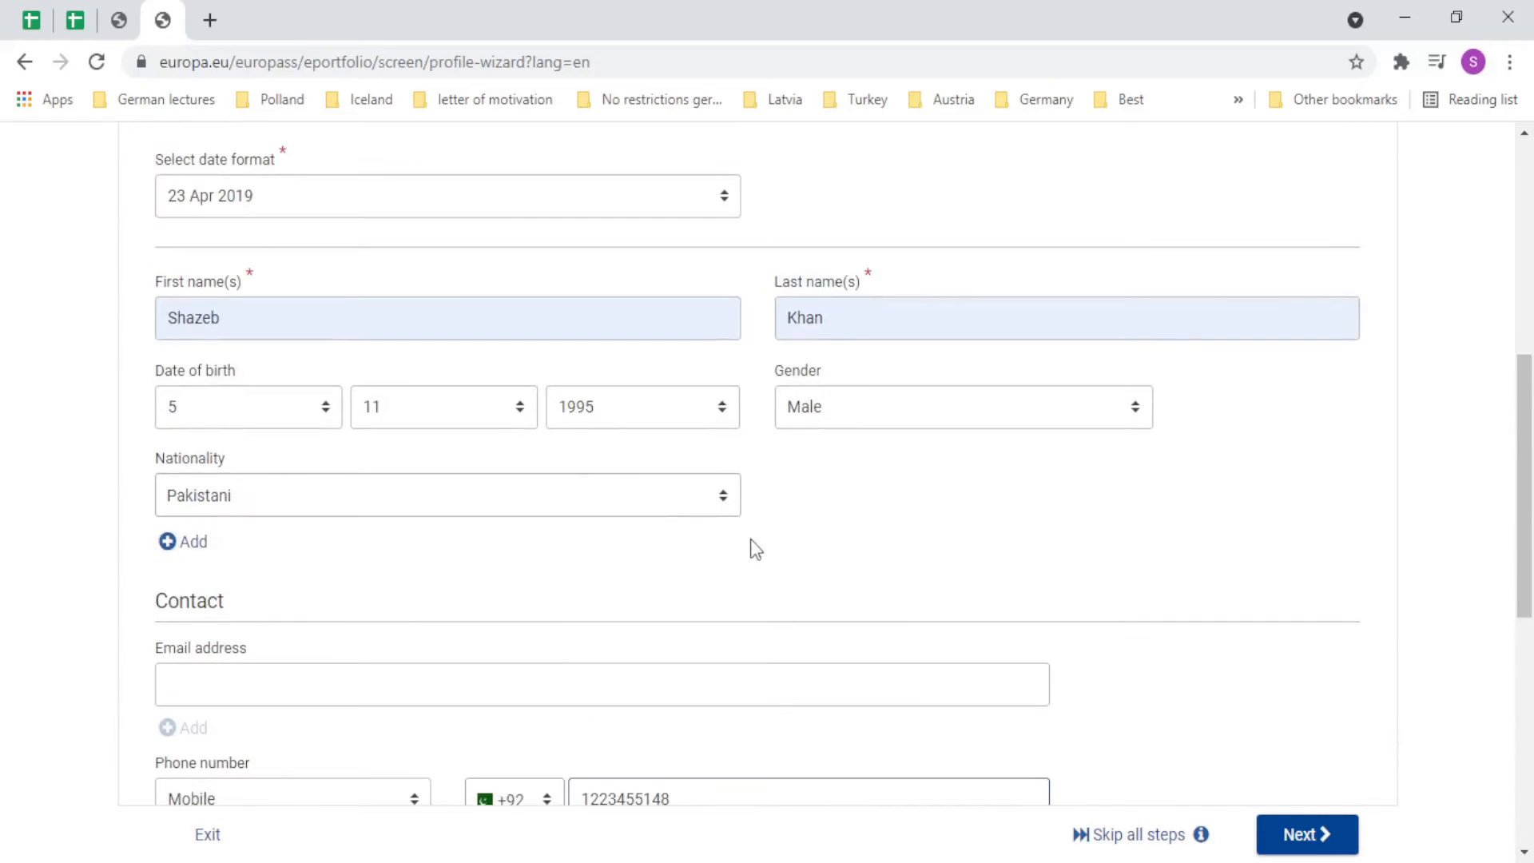
pyautogui.scroll(-4, 309, 524)
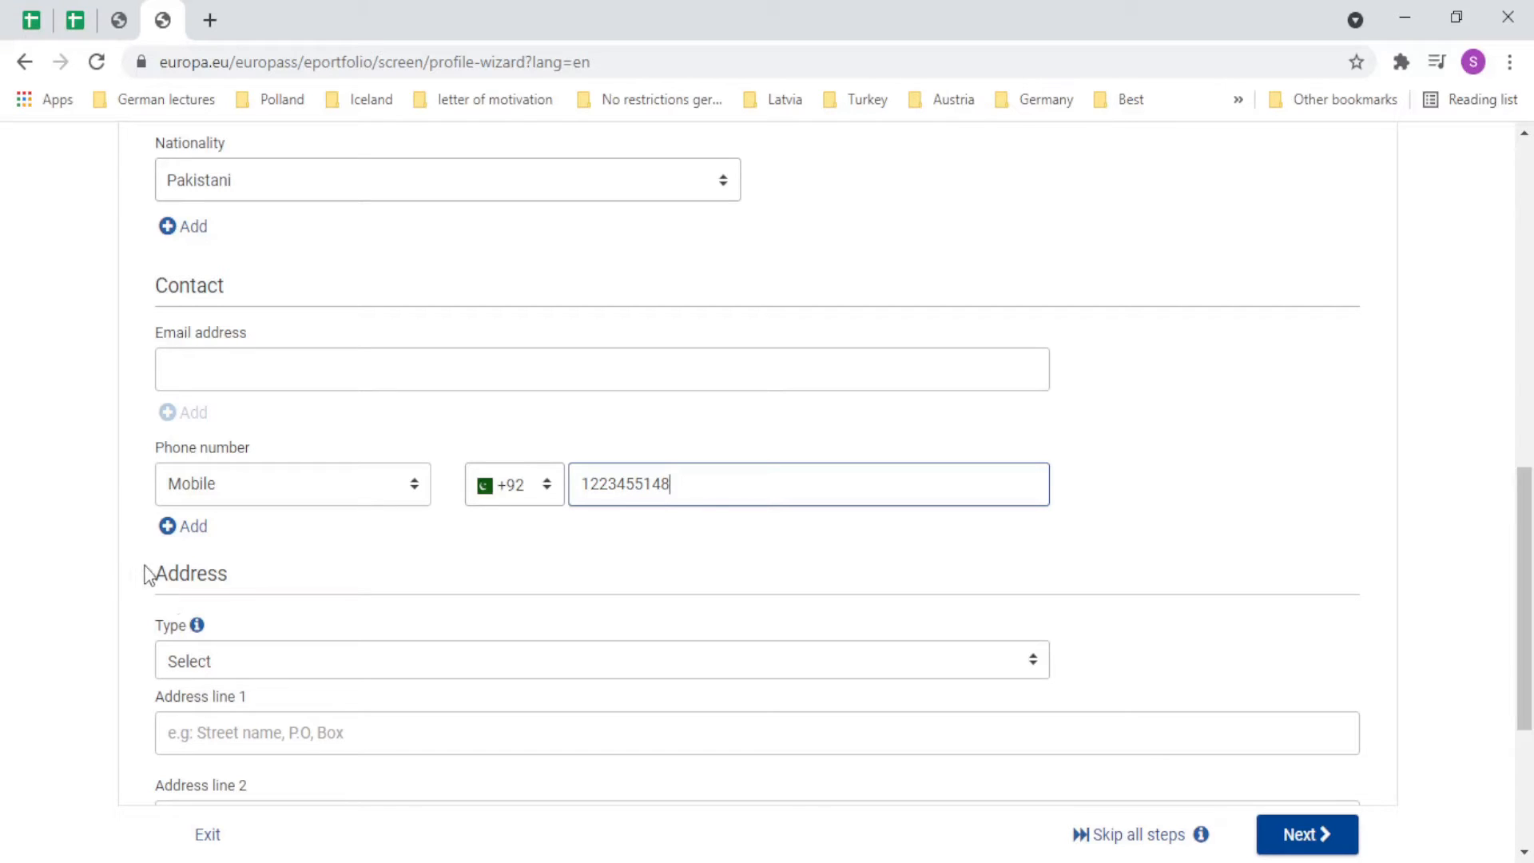
pyautogui.scroll(-4, 199, 646)
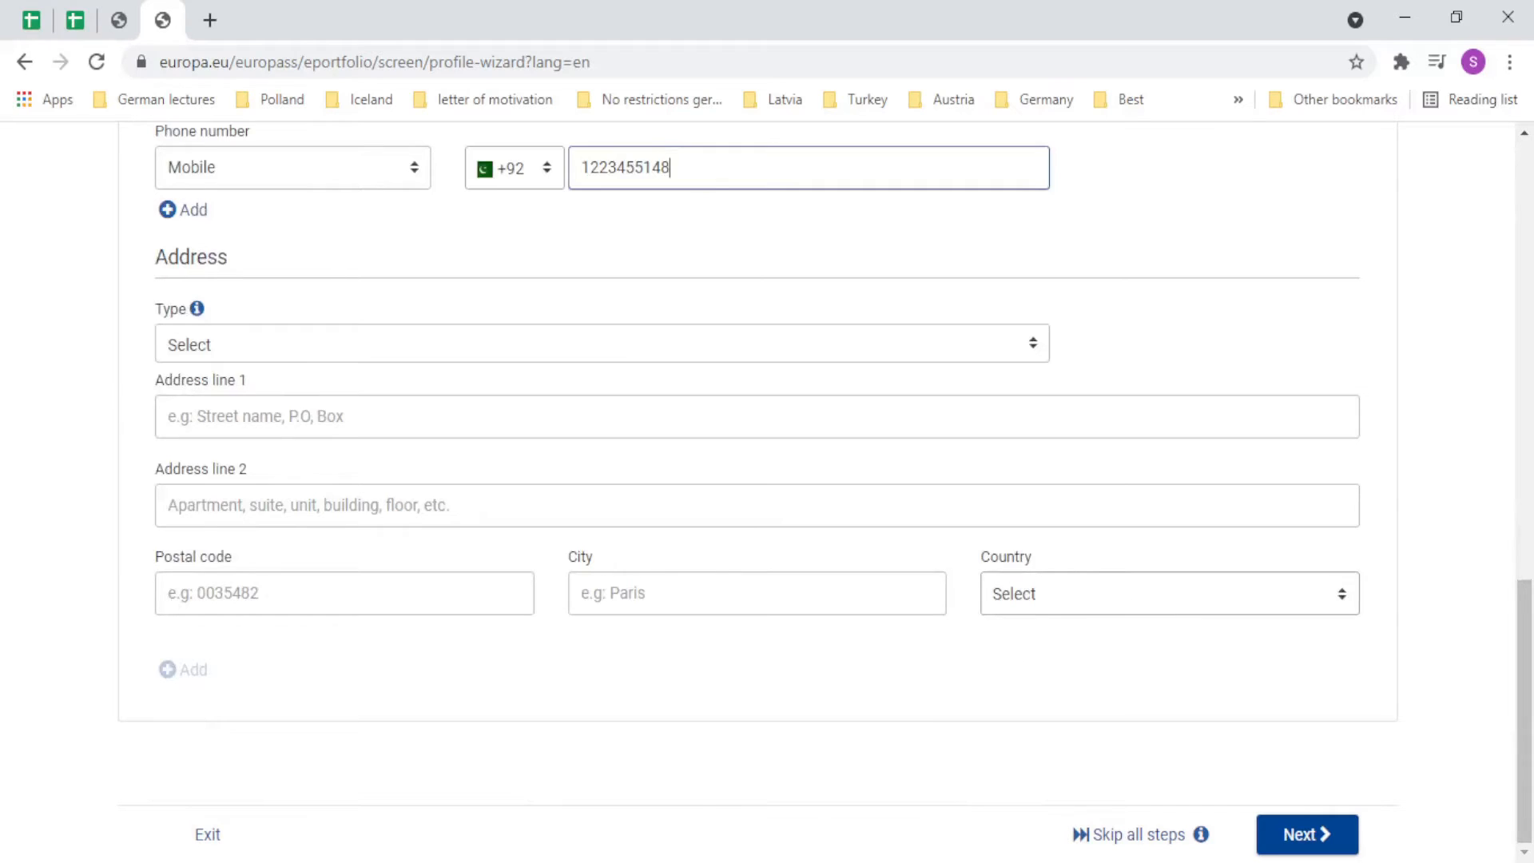
pyautogui.scroll(8, 349, 705)
pyautogui.scroll(-8, 351, 762)
pyautogui.scroll(4, 182, 575)
pyautogui.scroll(-4, 181, 581)
pyautogui.scroll(4, 435, 847)
pyautogui.scroll(8, 467, 799)
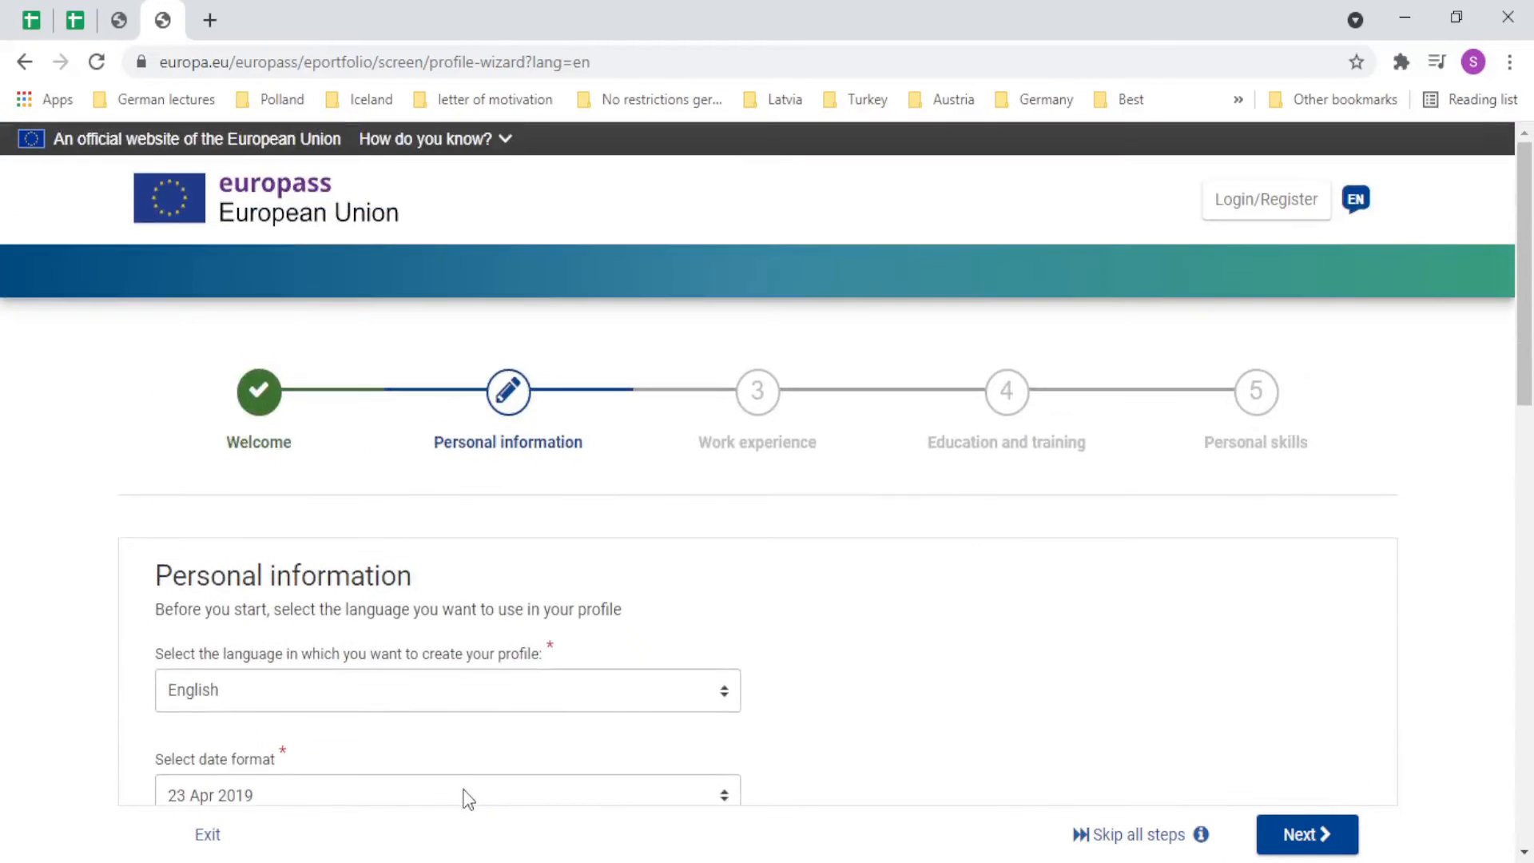
pyautogui.scroll(-10, 467, 799)
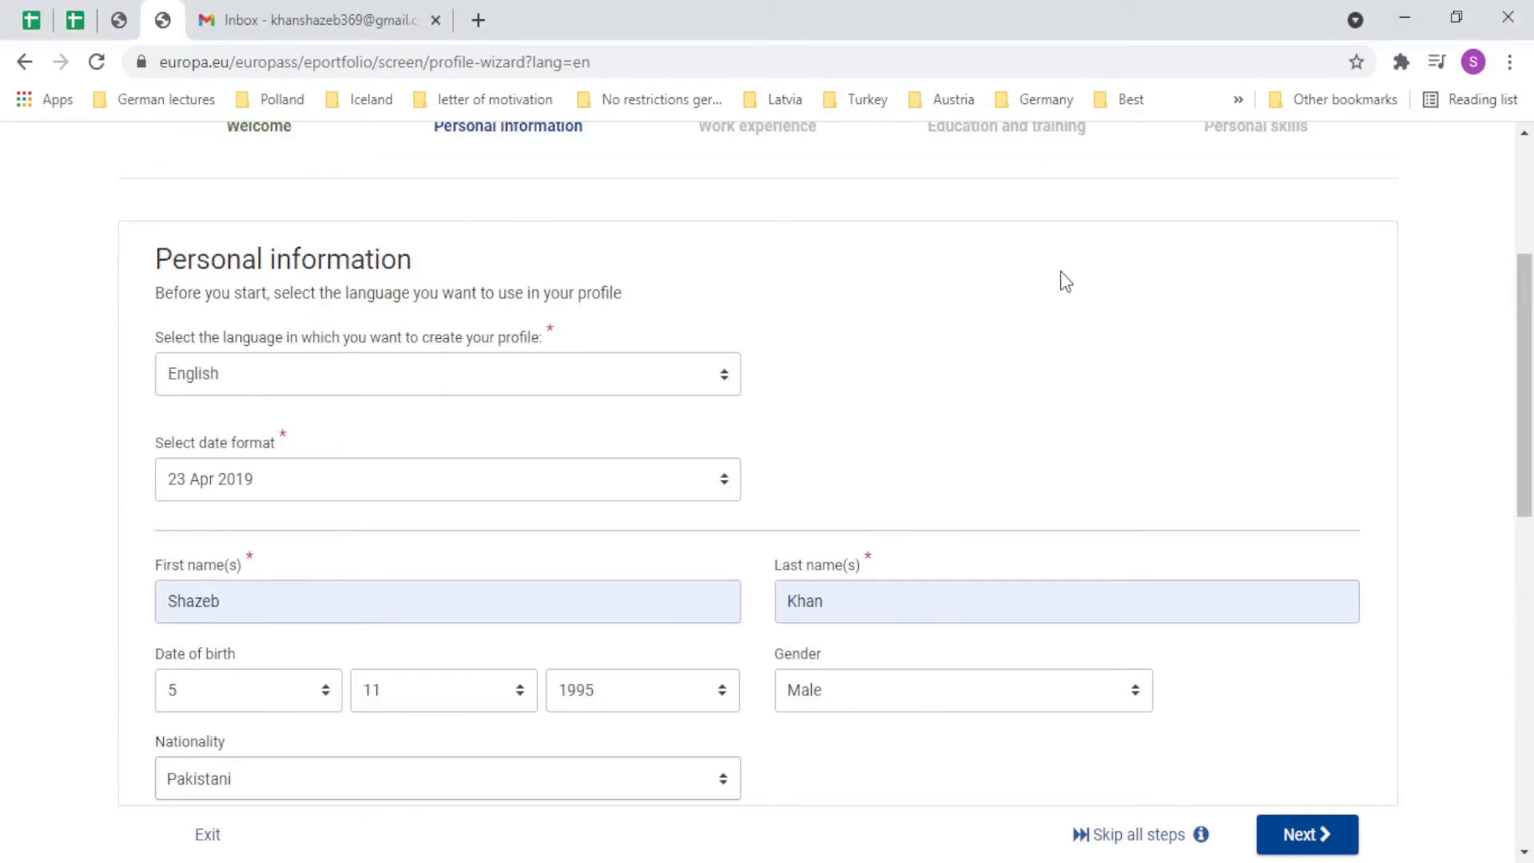
pyautogui.scroll(-7, 1061, 279)
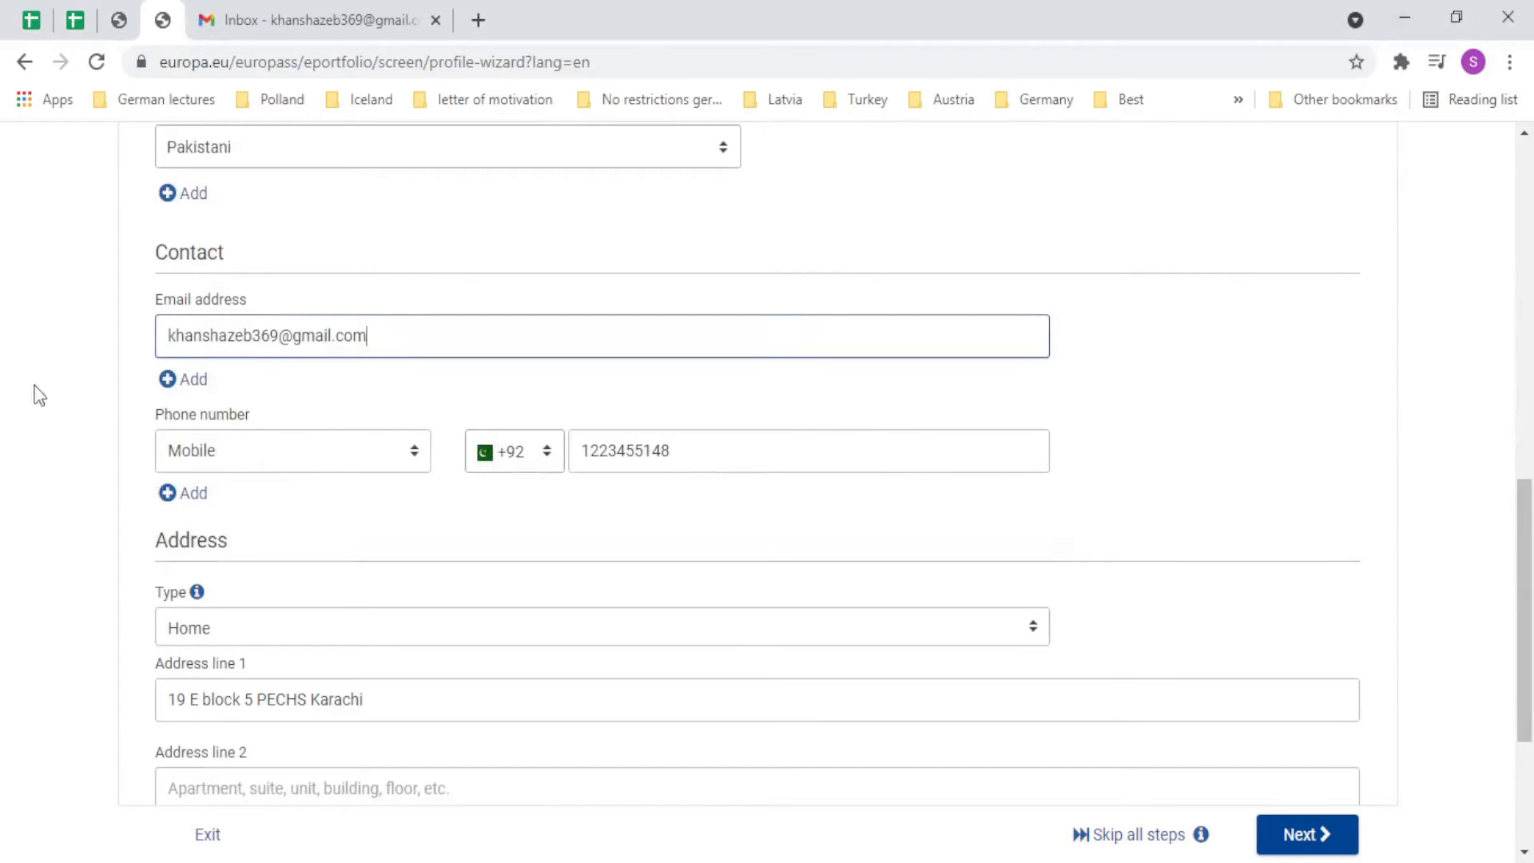
pyautogui.scroll(-3, 630, 468)
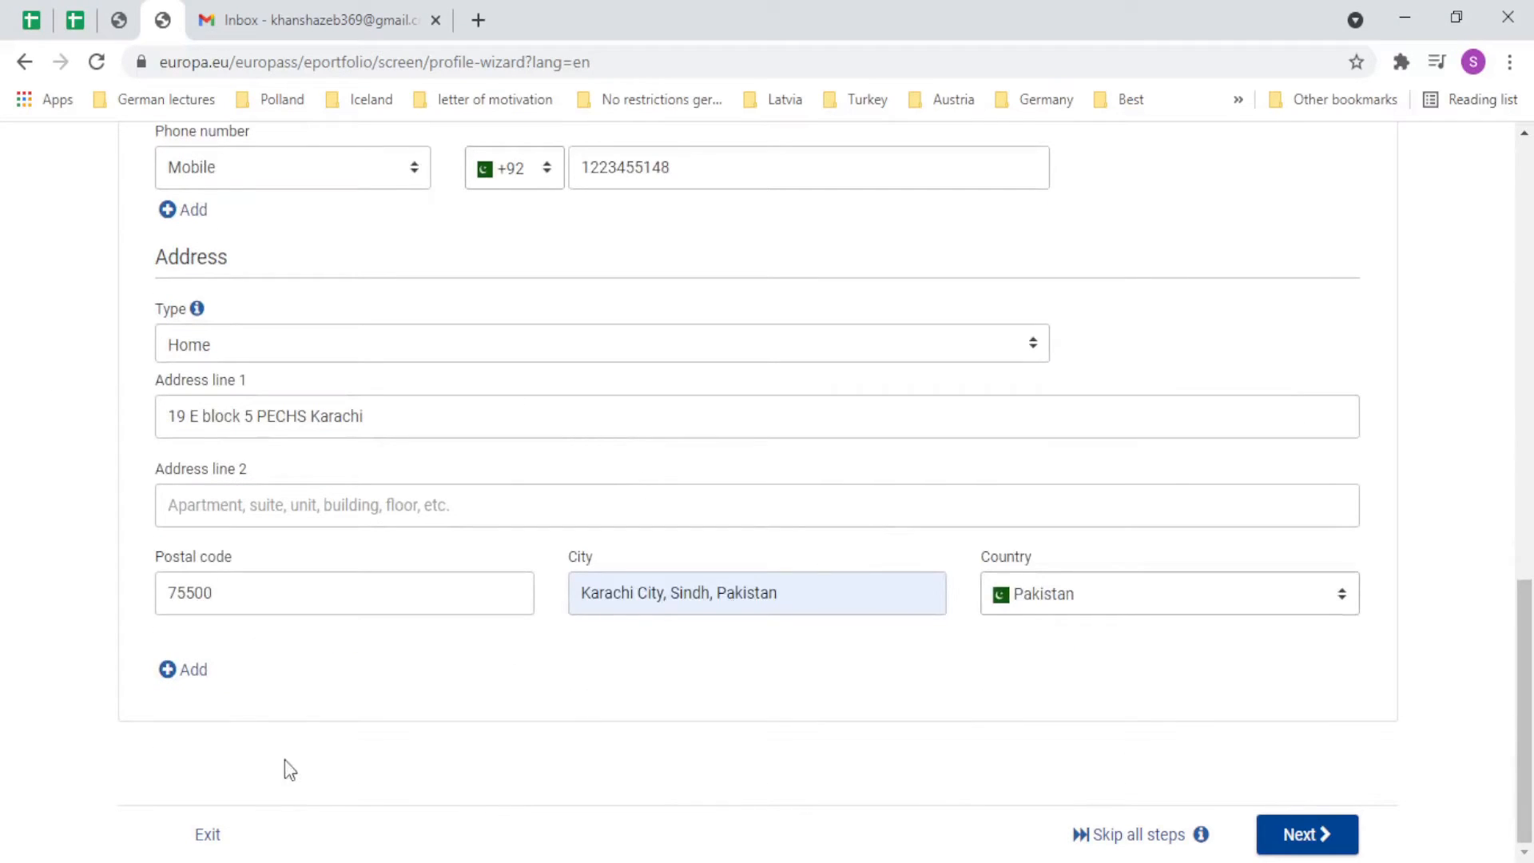
pyautogui.click(1324, 845)
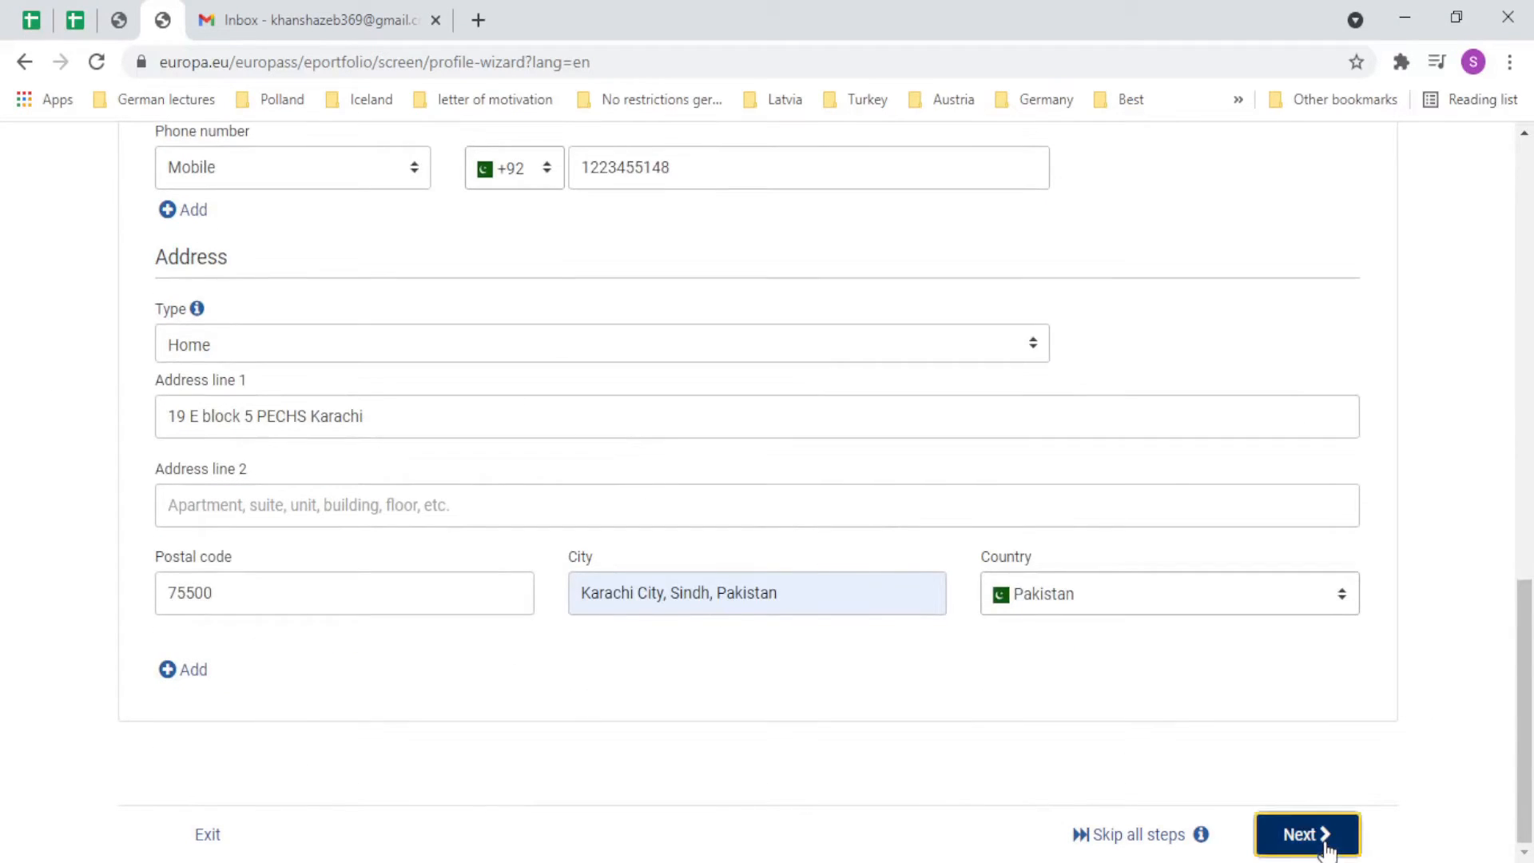
# Focus the occupation field and highlight the words 'Work' and 'experience' in the heading.
pyautogui.scroll(-4, 470, 586)
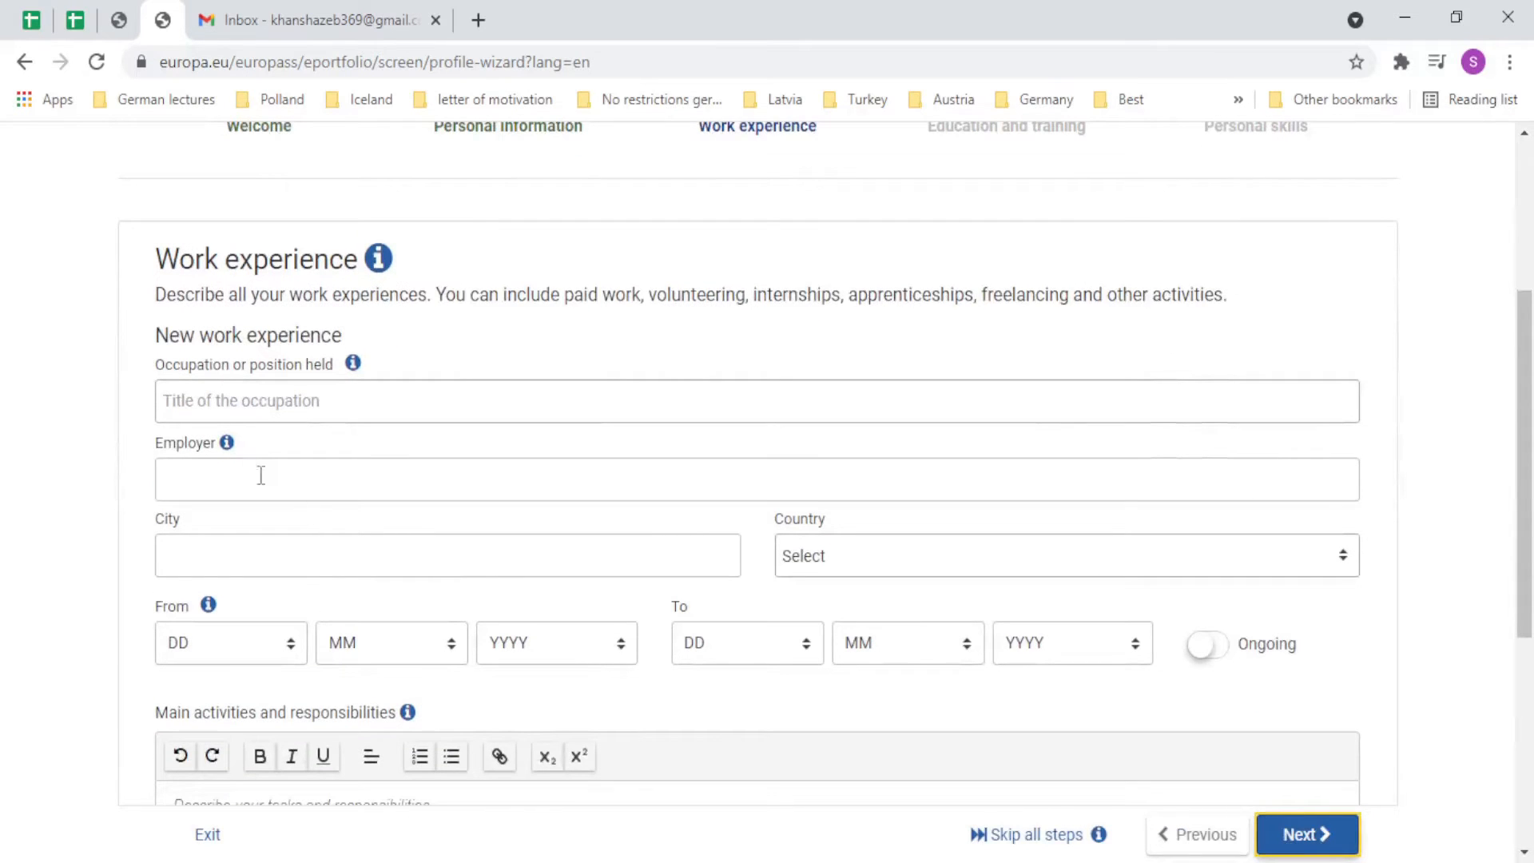
pyautogui.click(229, 415)
pyautogui.scroll(4, 538, 325)
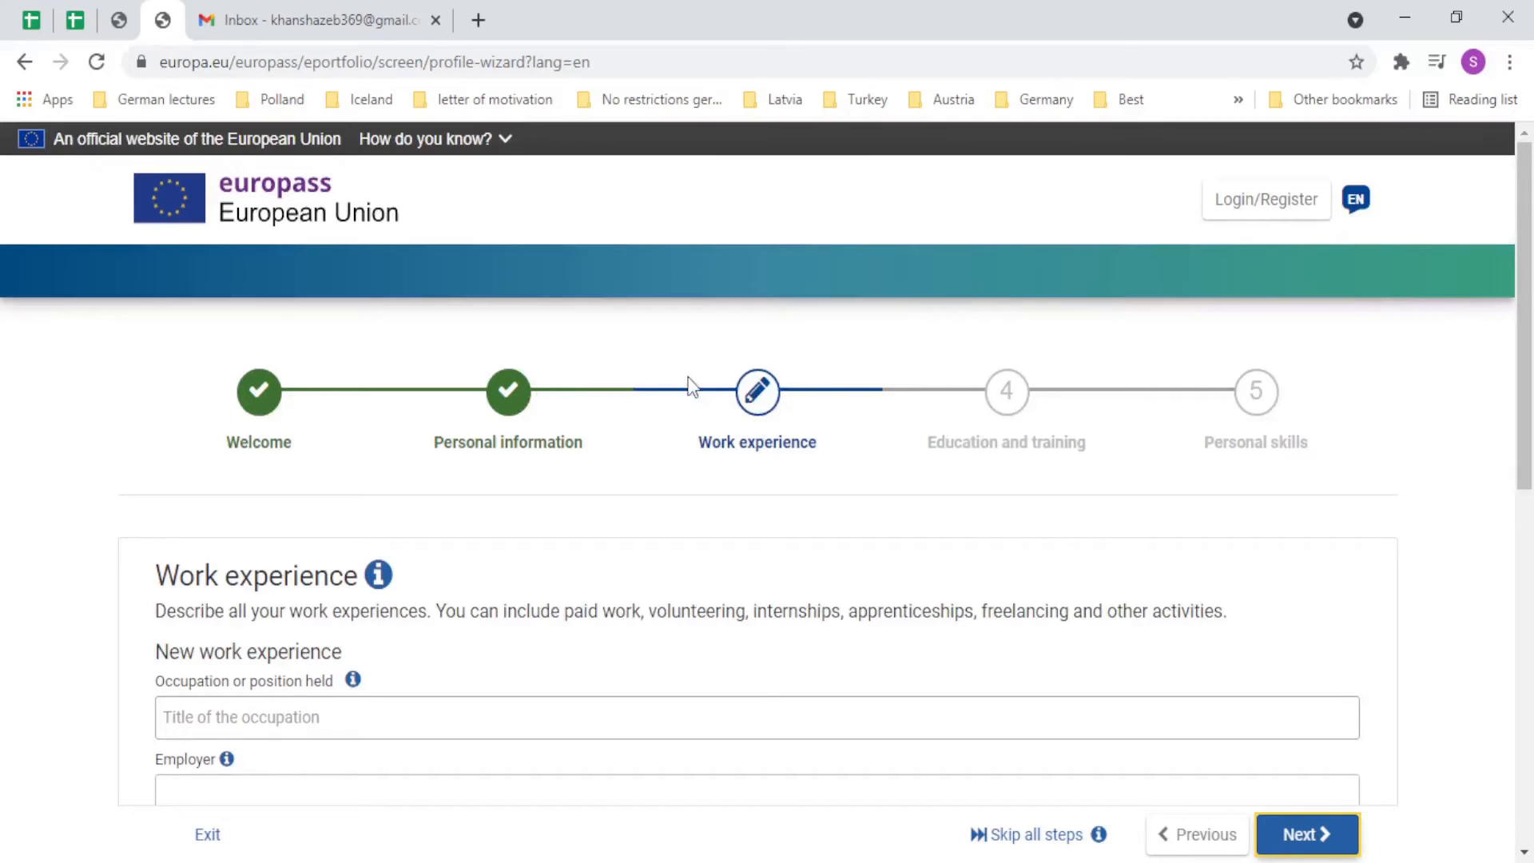
pyautogui.scroll(-4, 685, 387)
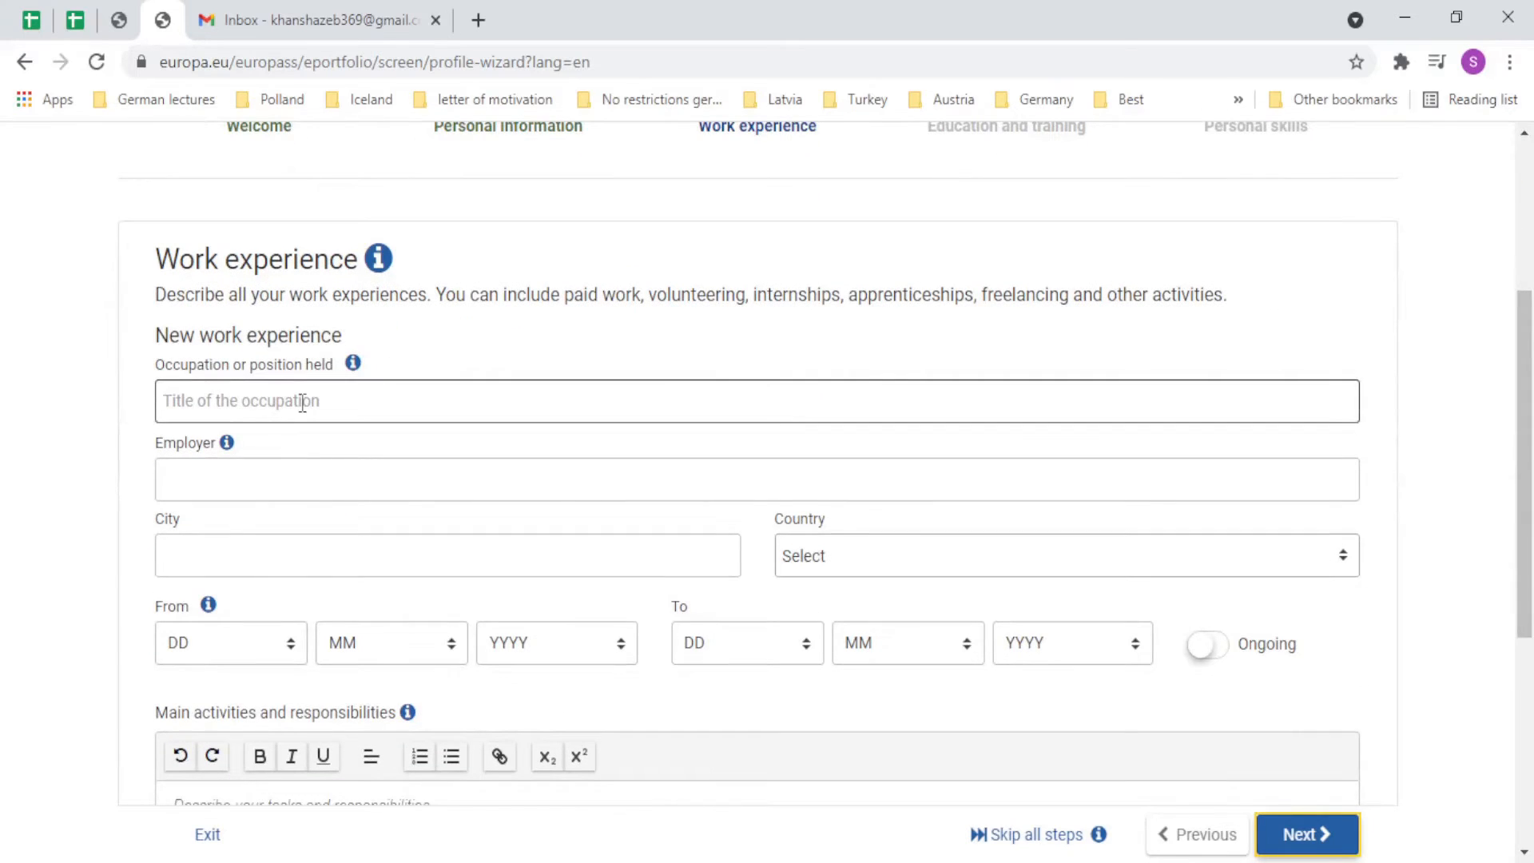
pyautogui.doubleClick(205, 334)
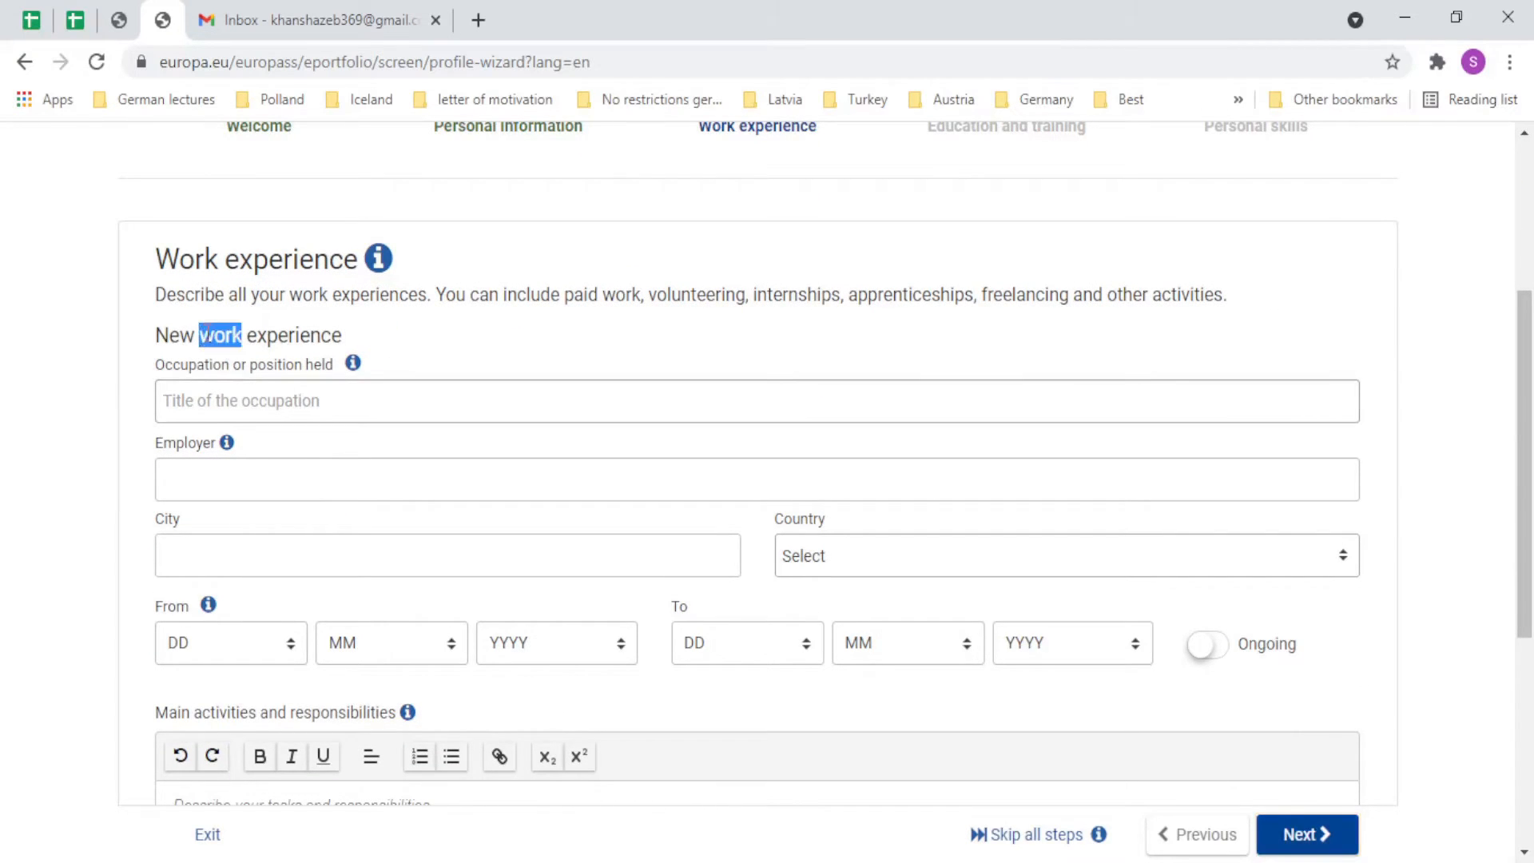
pyautogui.doubleClick(293, 334)
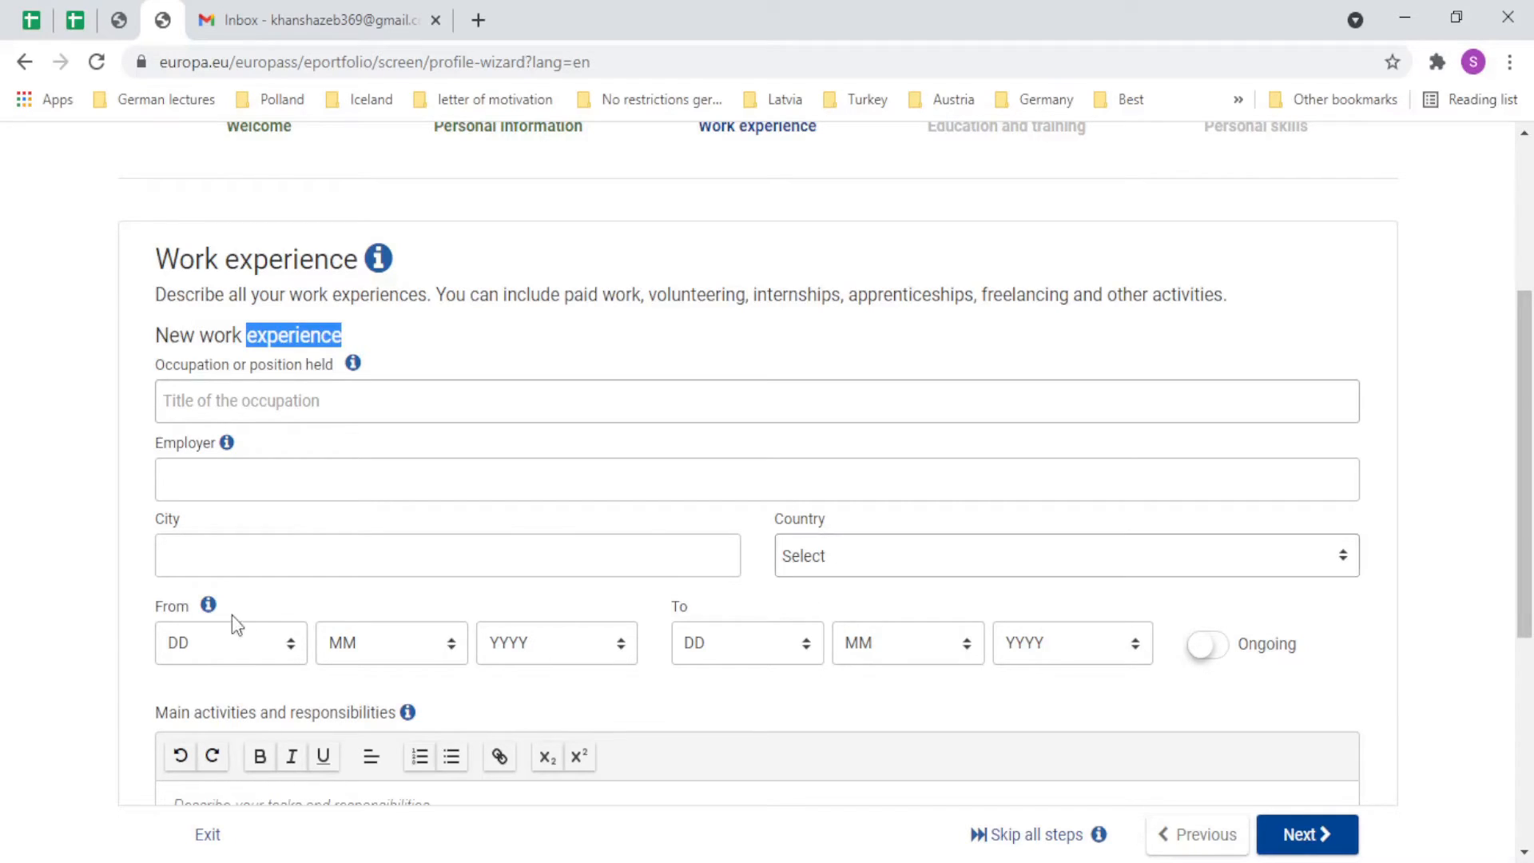
# Set the job's From date to day 1, month 5, year 2018.
pyautogui.click(233, 641)
pyautogui.press('1')
pyautogui.click(386, 650)
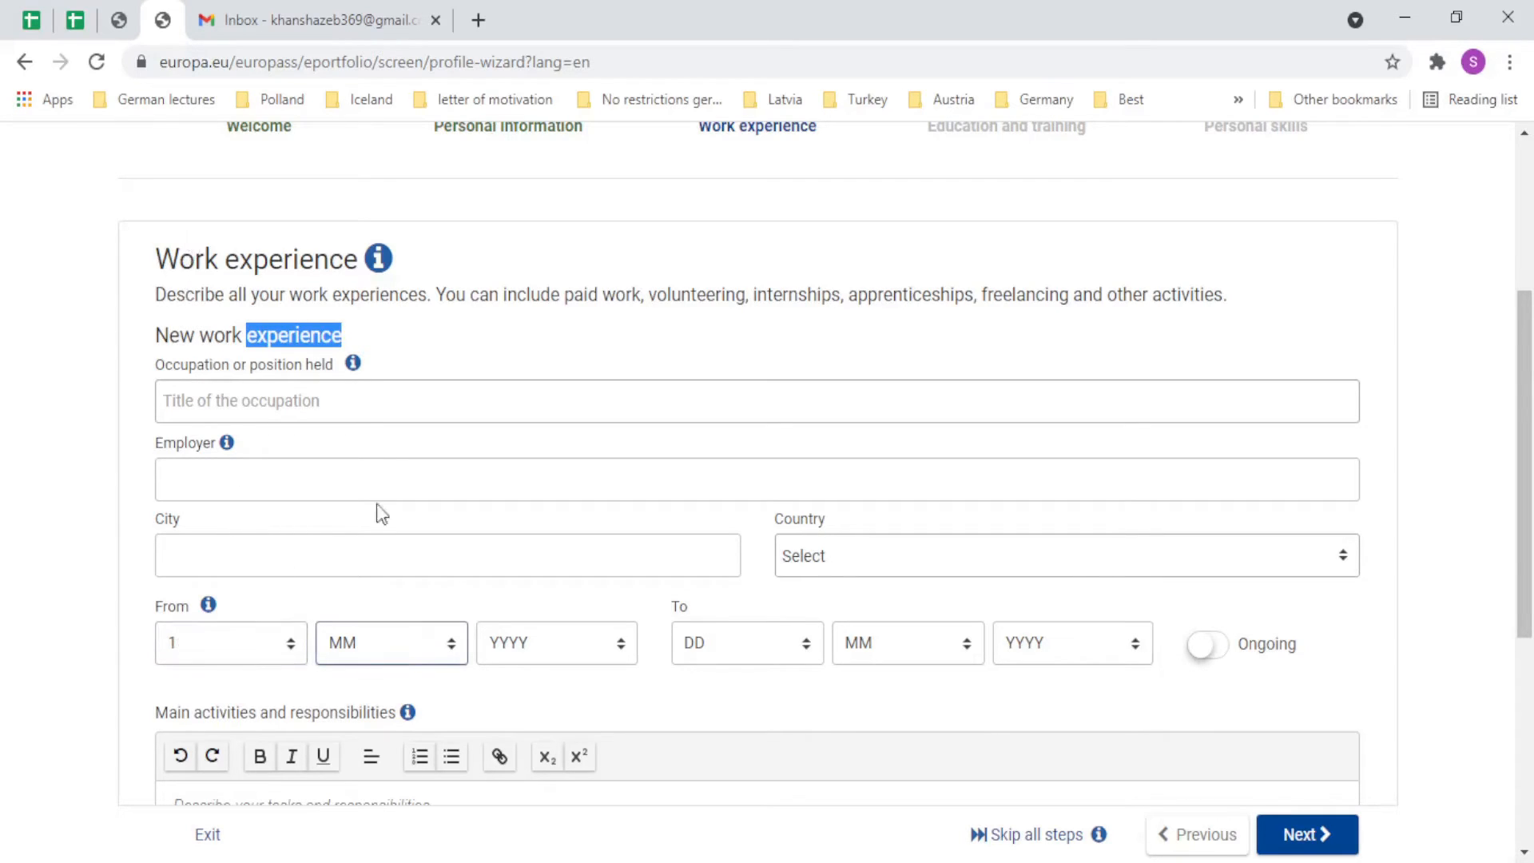
pyautogui.press('5')
pyautogui.click(502, 645)
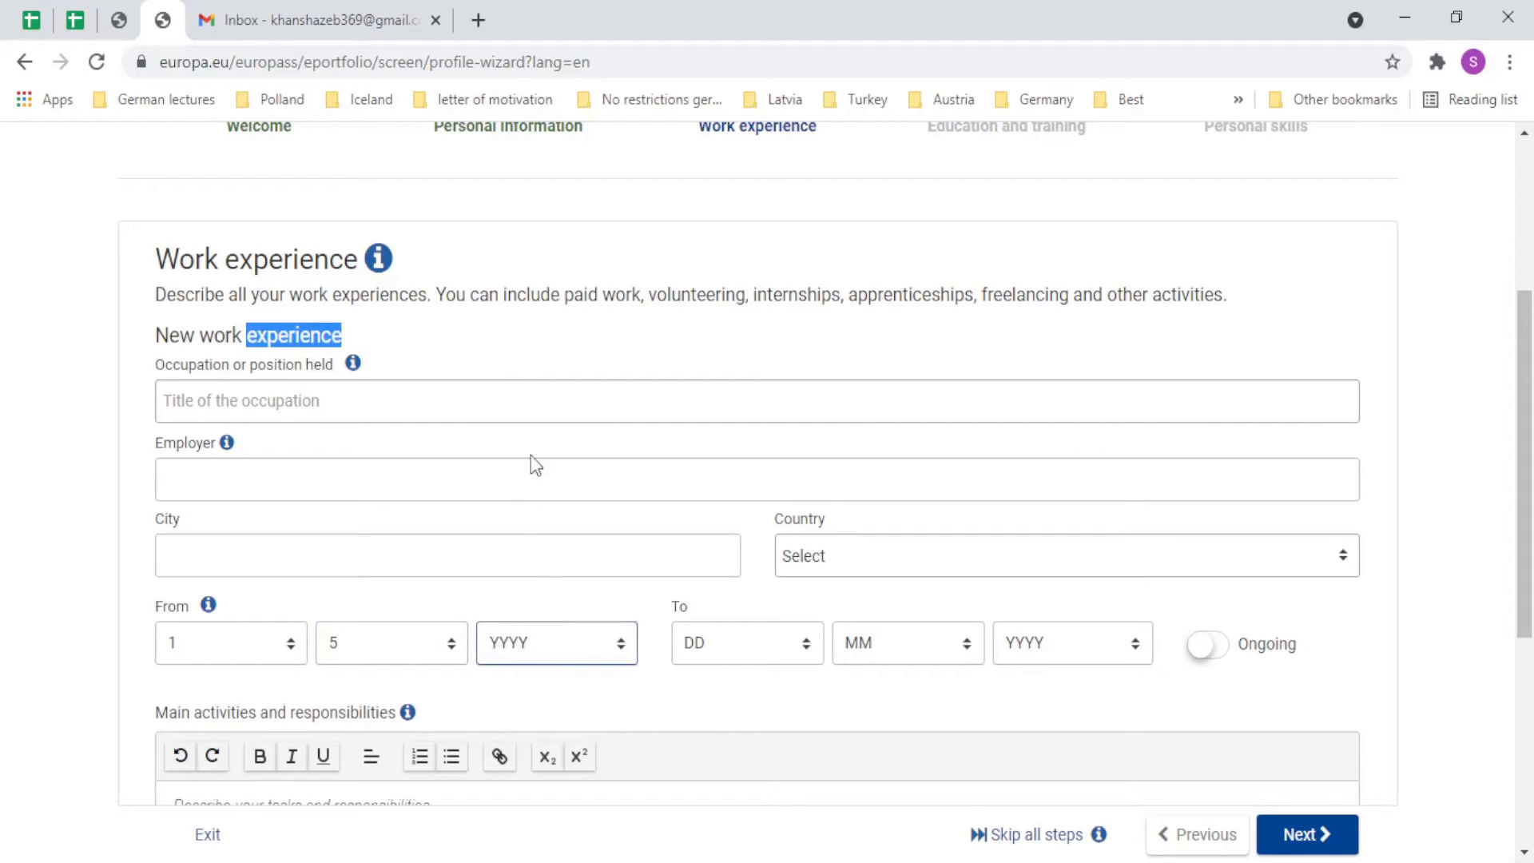
pyautogui.click(552, 345)
pyautogui.click(730, 681)
pyautogui.click(1223, 679)
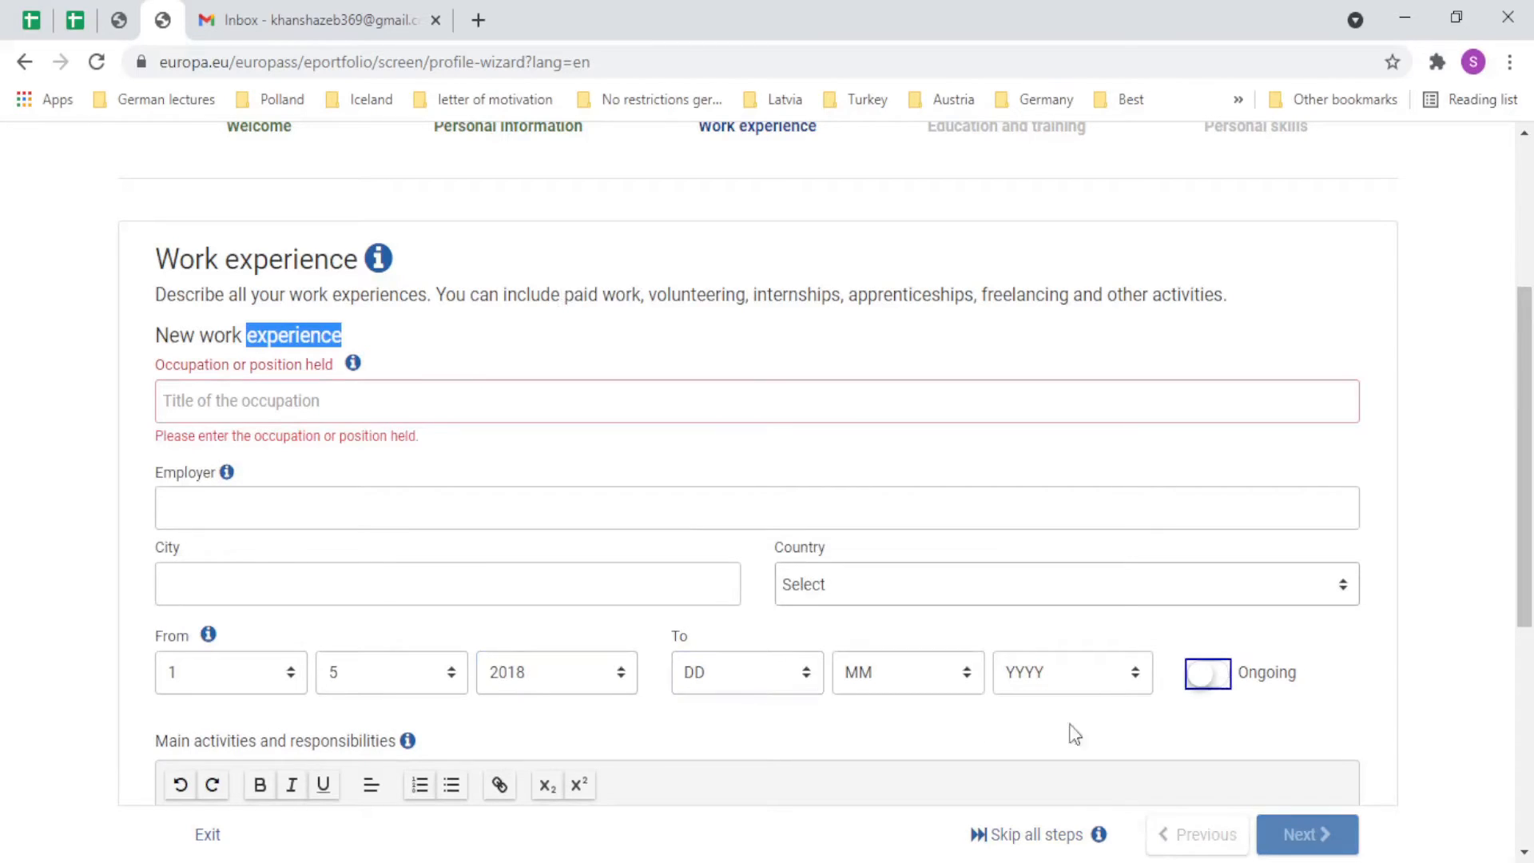
# Mark the job as Ongoing instead of entering an end date.
pyautogui.click(680, 672)
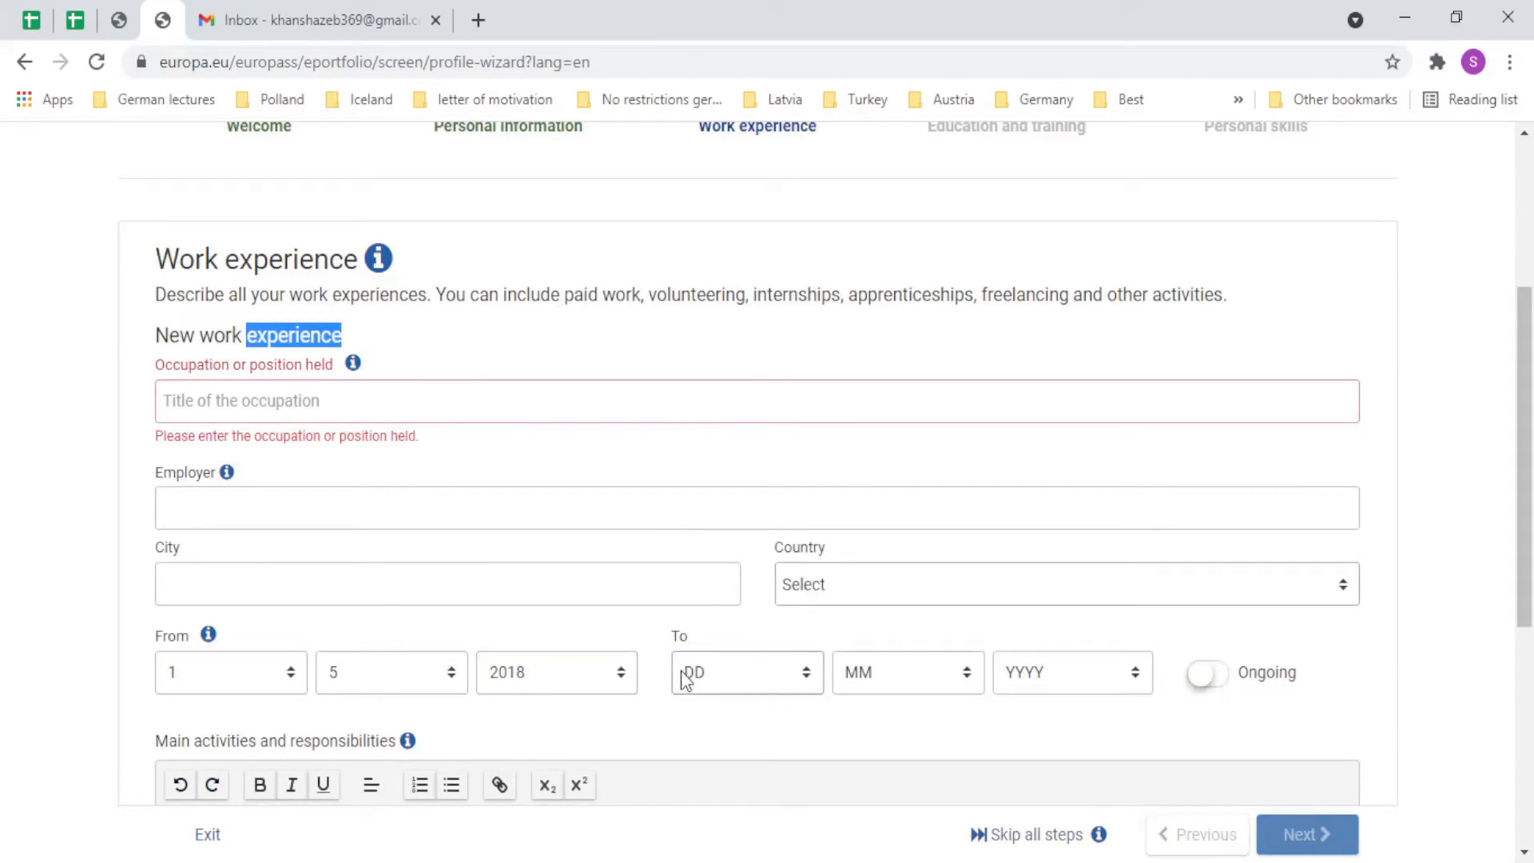
pyautogui.click(933, 639)
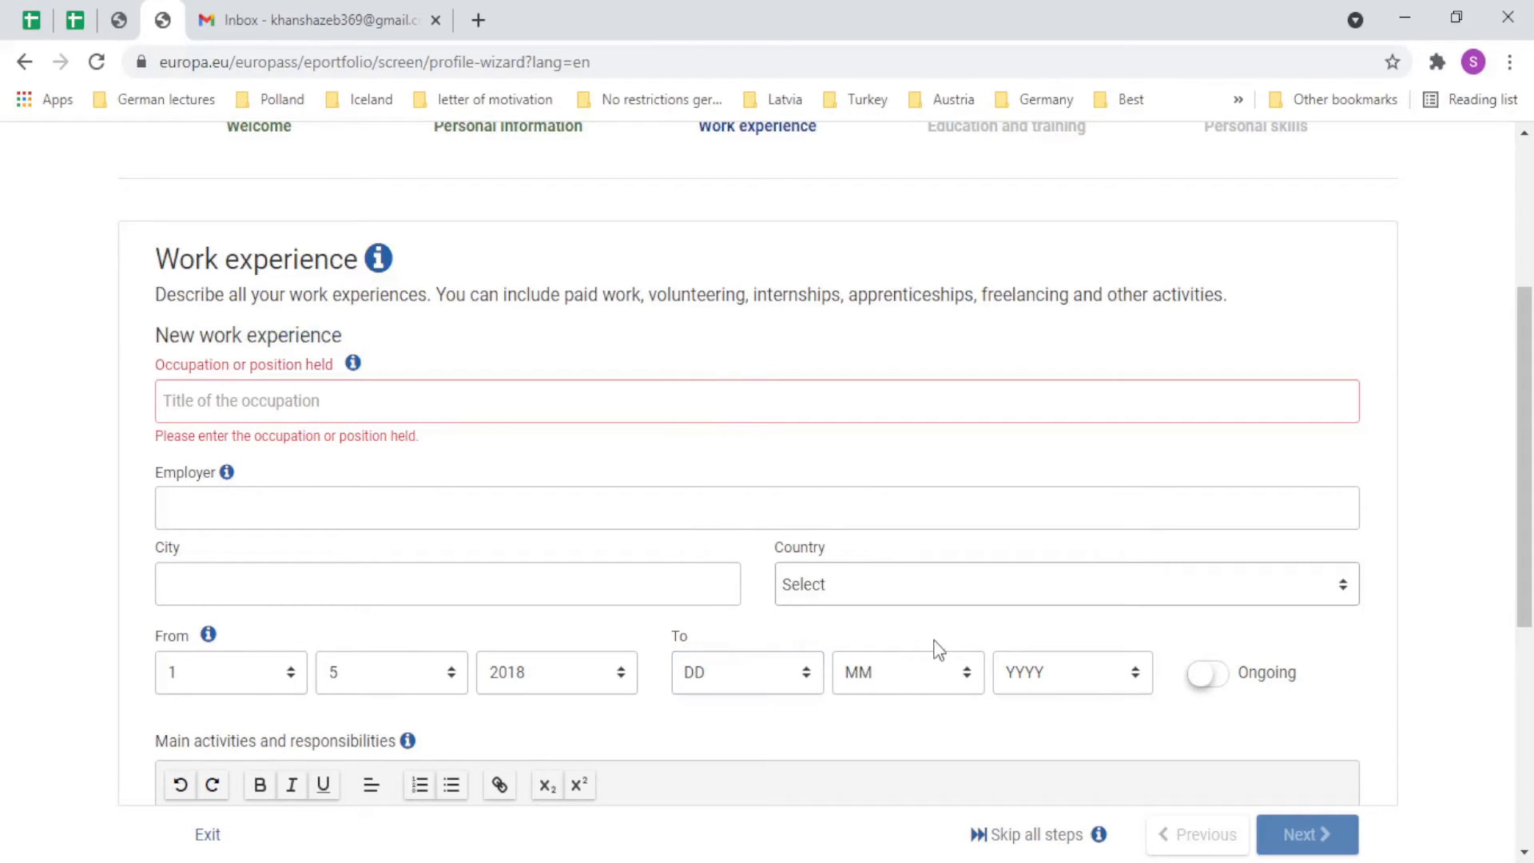
pyautogui.click(1215, 679)
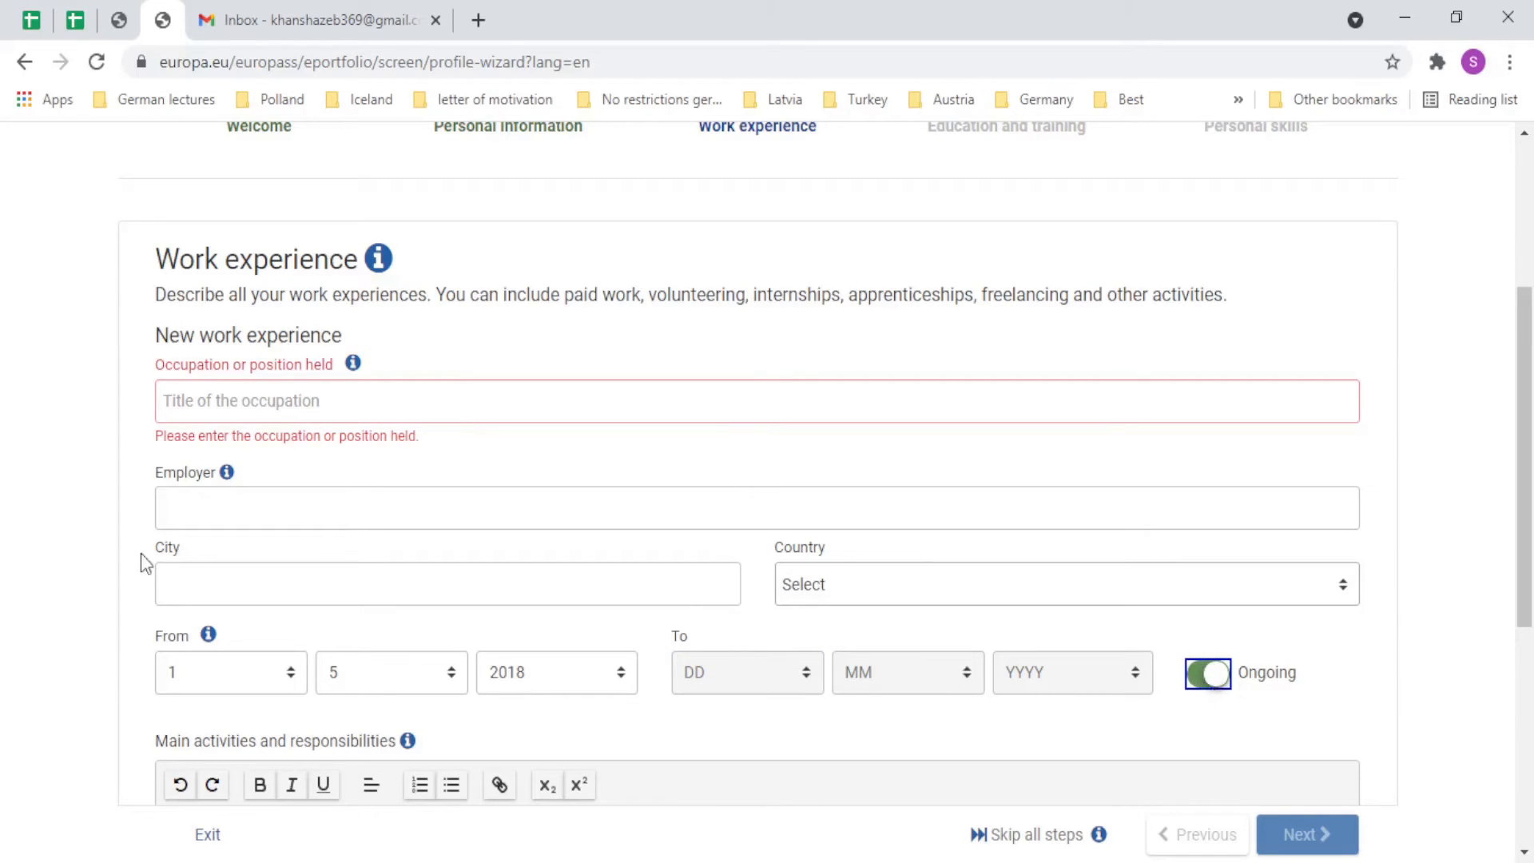
pyautogui.scroll(-2, 624, 485)
pyautogui.scroll(-4, 639, 504)
pyautogui.scroll(7, 483, 503)
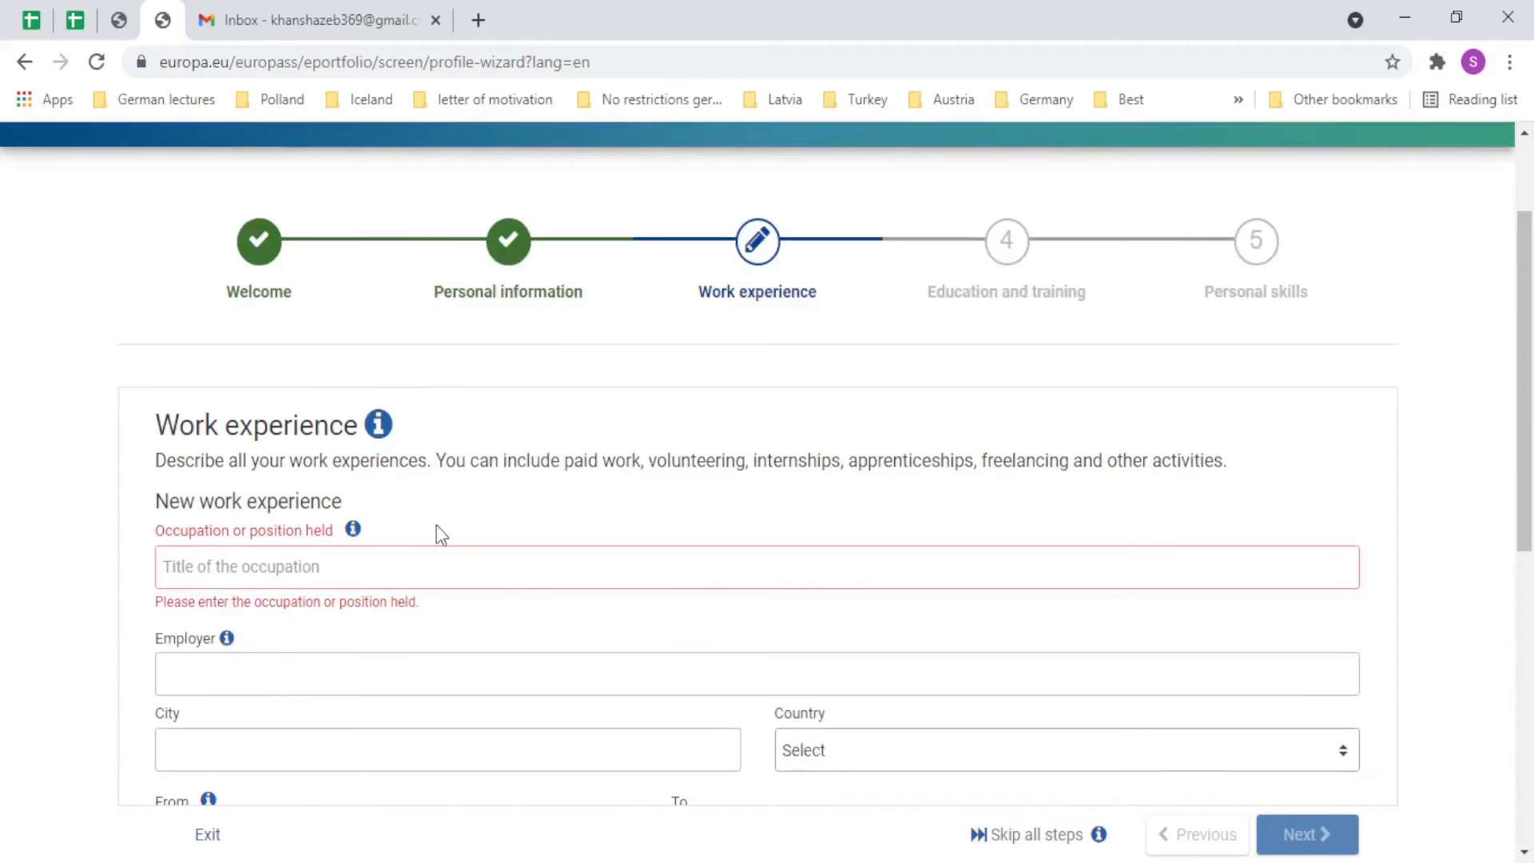
pyautogui.moveTo(1525, 276); pyautogui.dragTo(1506, 422)
pyautogui.click(4, 404)
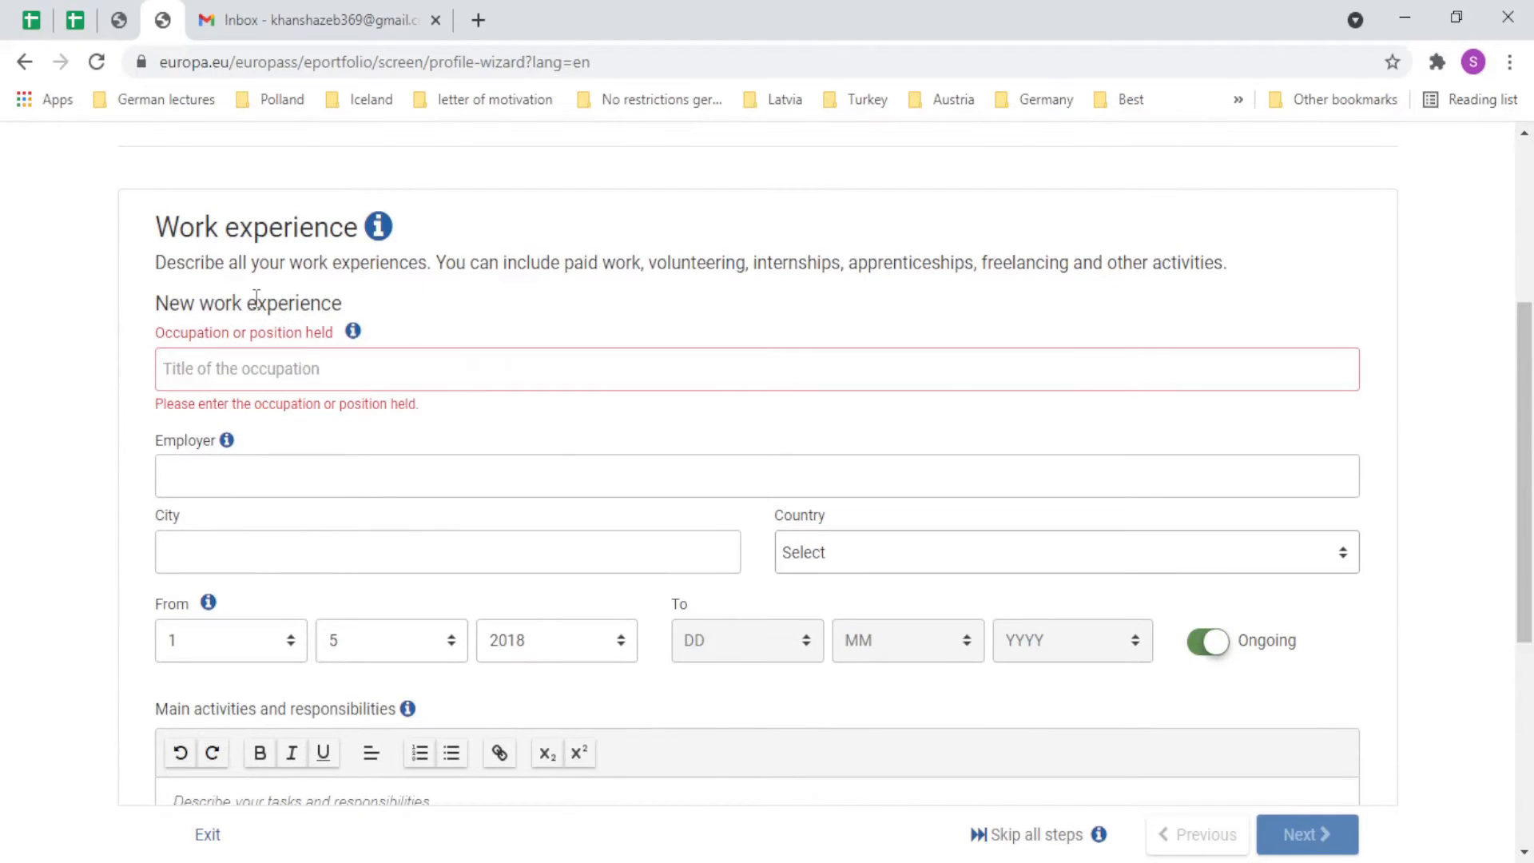
# Focus the occupation title and switch Ongoing back off to allow end dates.
pyautogui.click(257, 368)
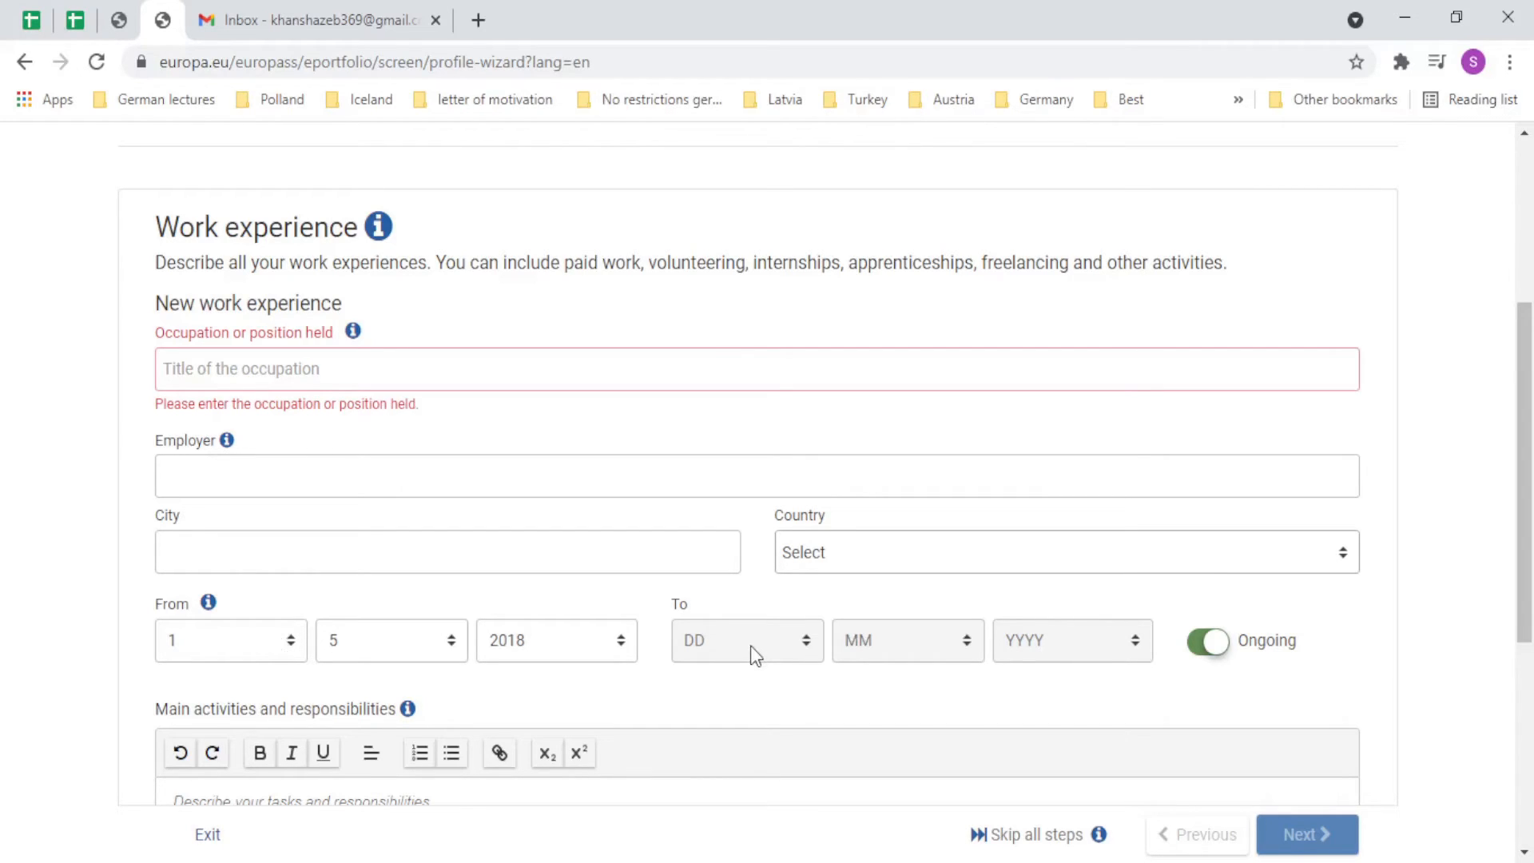
pyautogui.click(1208, 641)
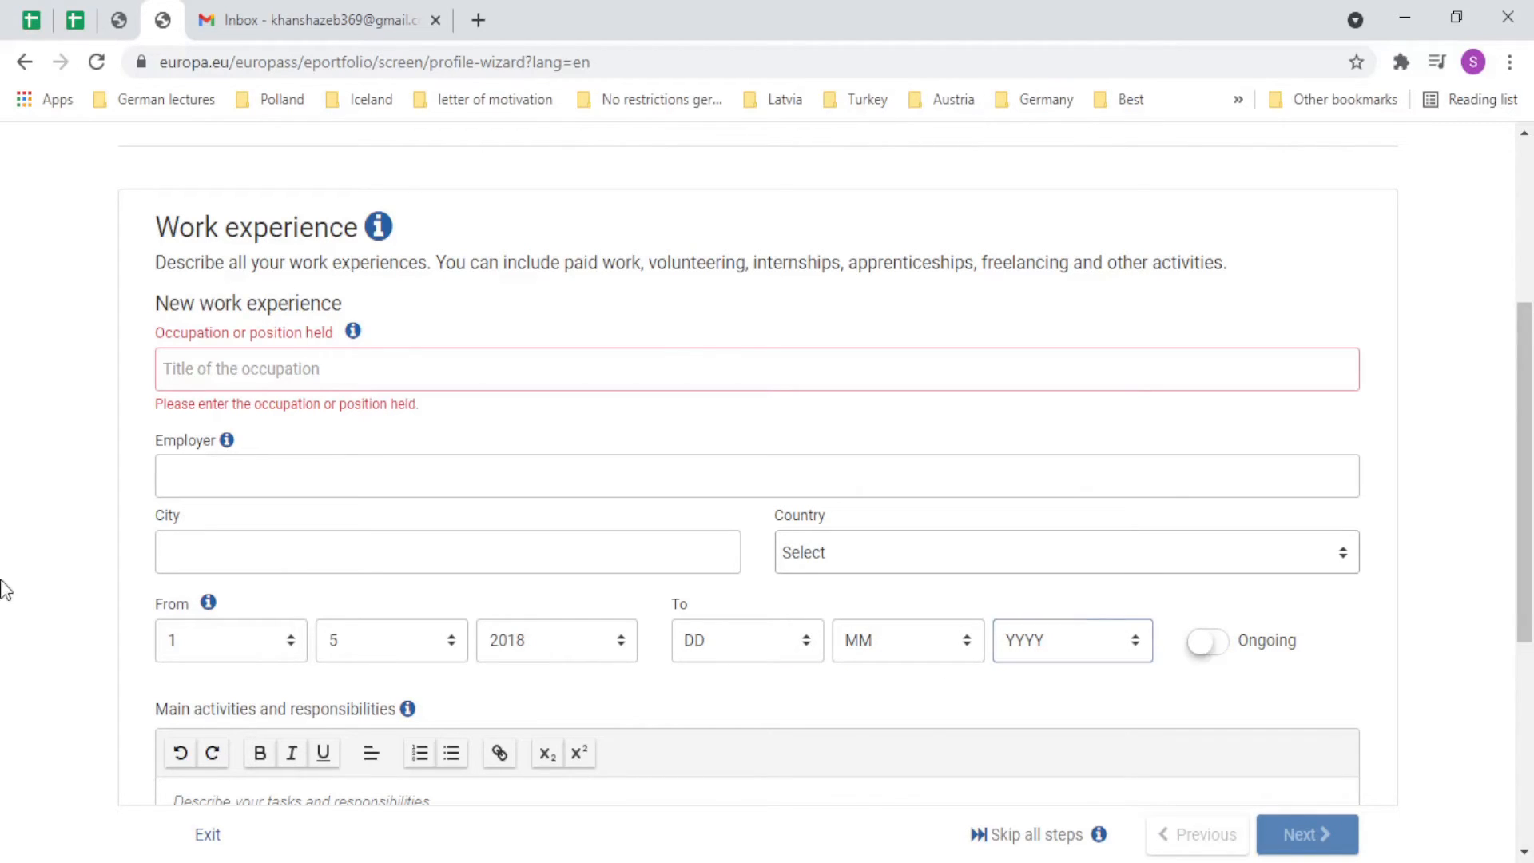
pyautogui.scroll(-4, 116, 575)
pyautogui.scroll(-2, 1193, 336)
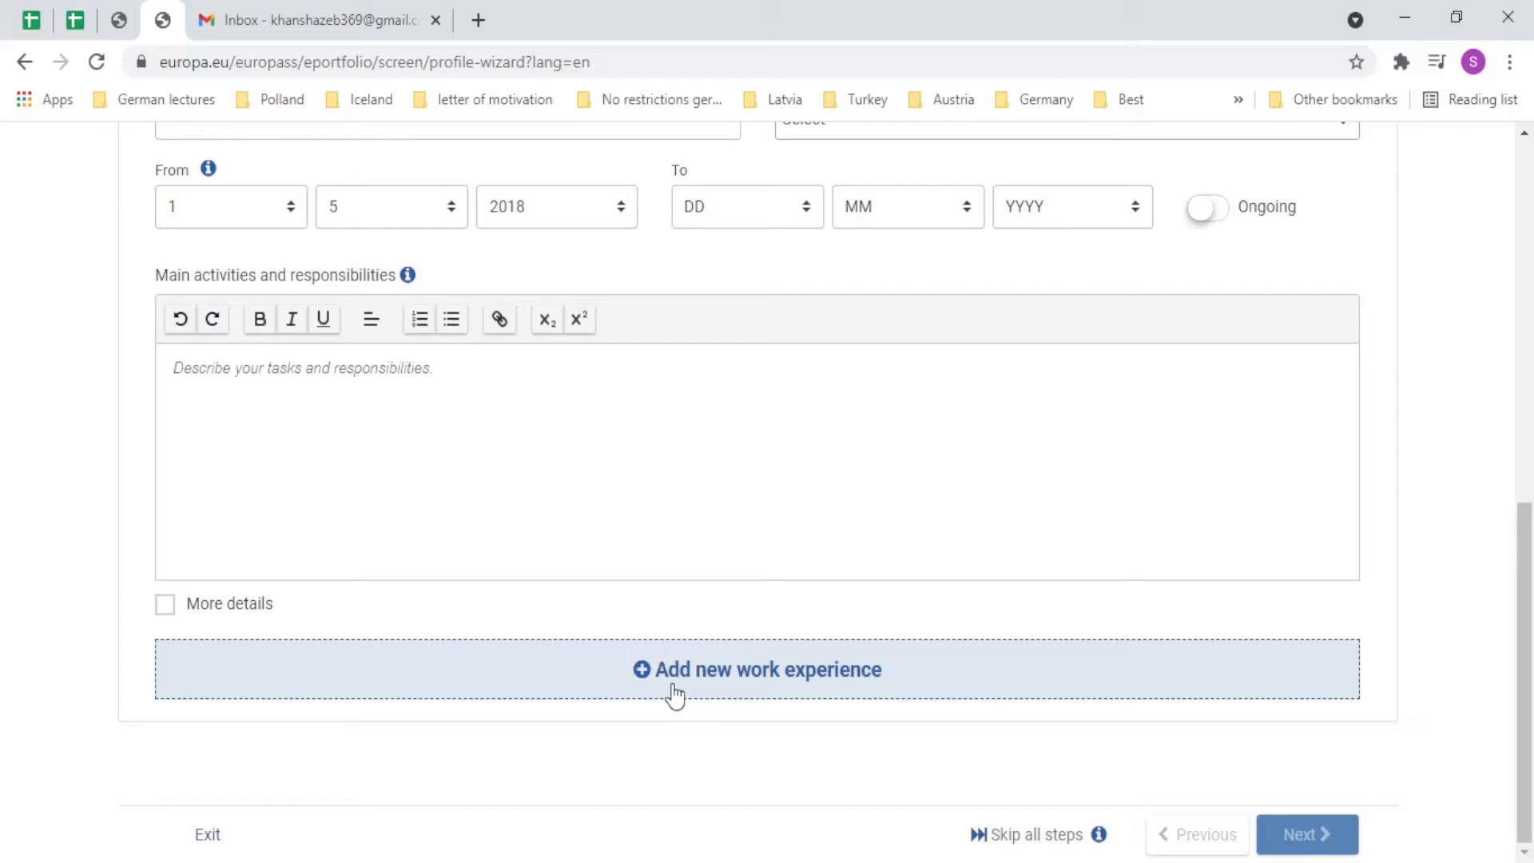
pyautogui.scroll(4, 320, 607)
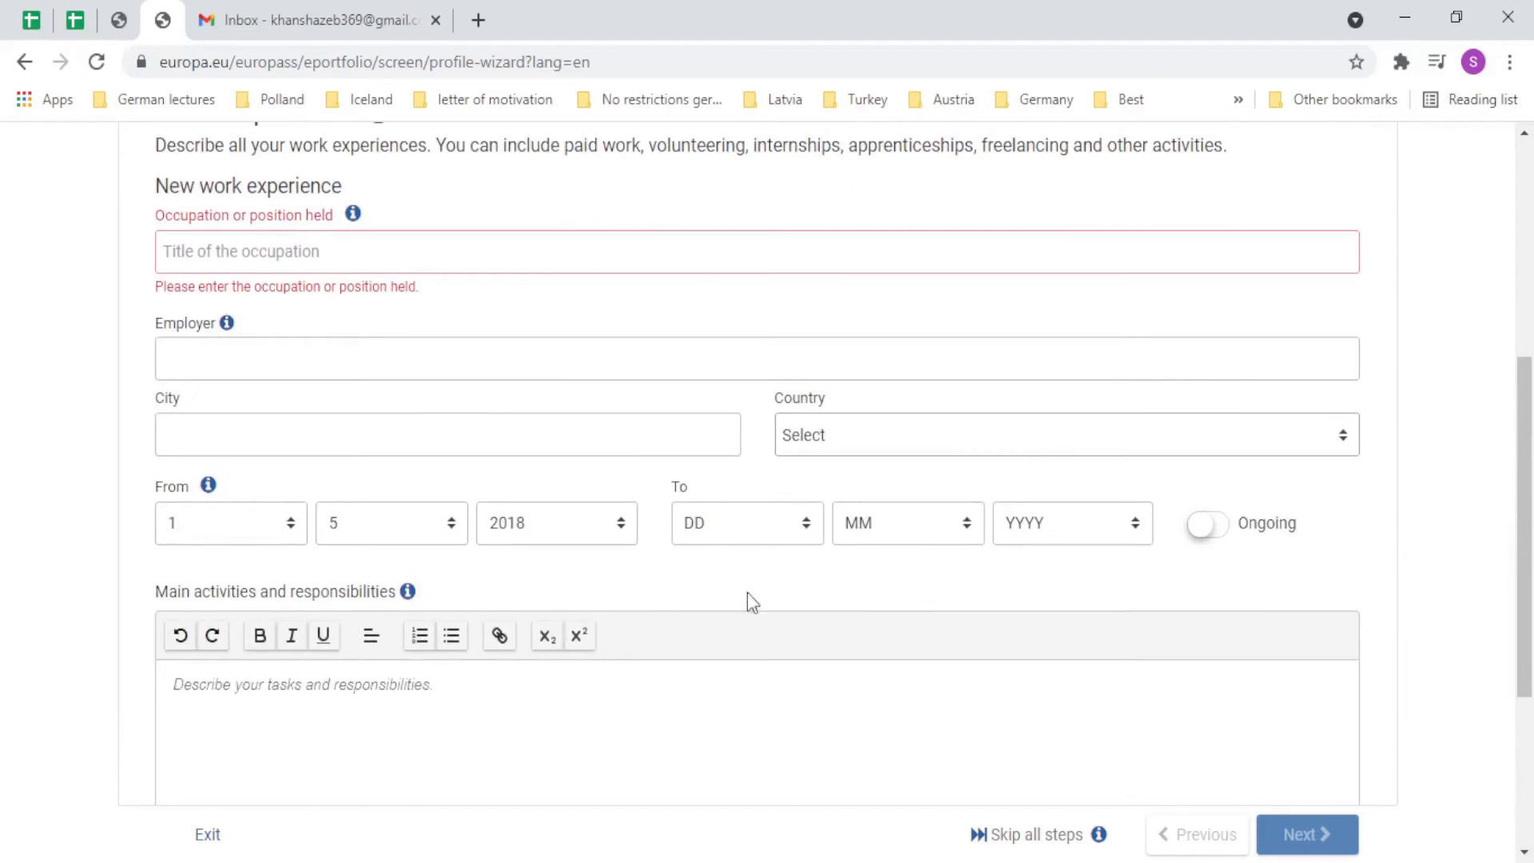
# Switch Ongoing back on for the Intern job and save it to reach Education and training.
pyautogui.click(1206, 525)
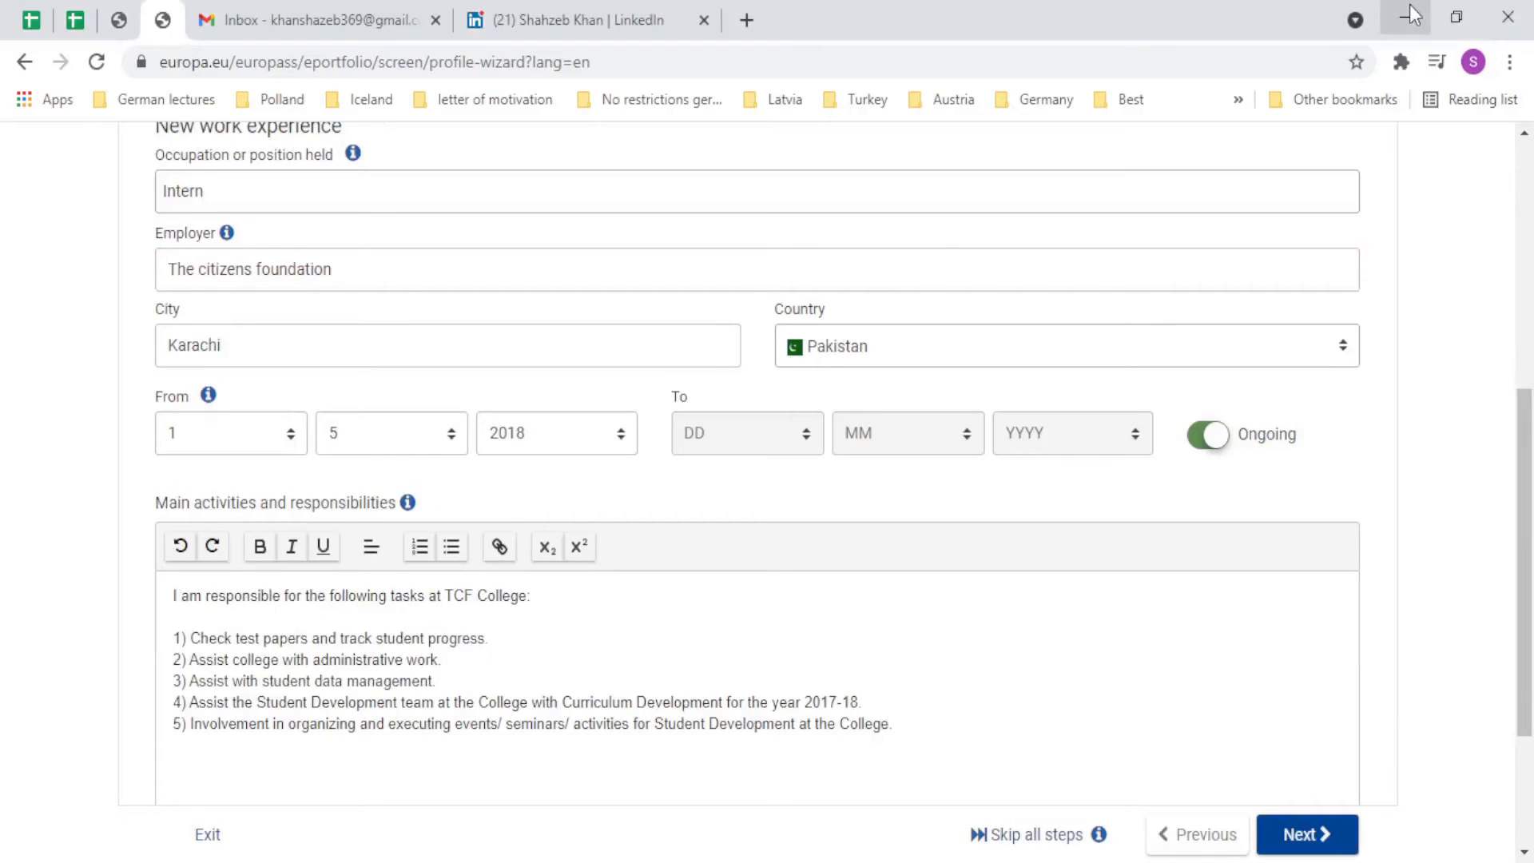
pyautogui.scroll(4, 719, 323)
pyautogui.scroll(-7, 412, 484)
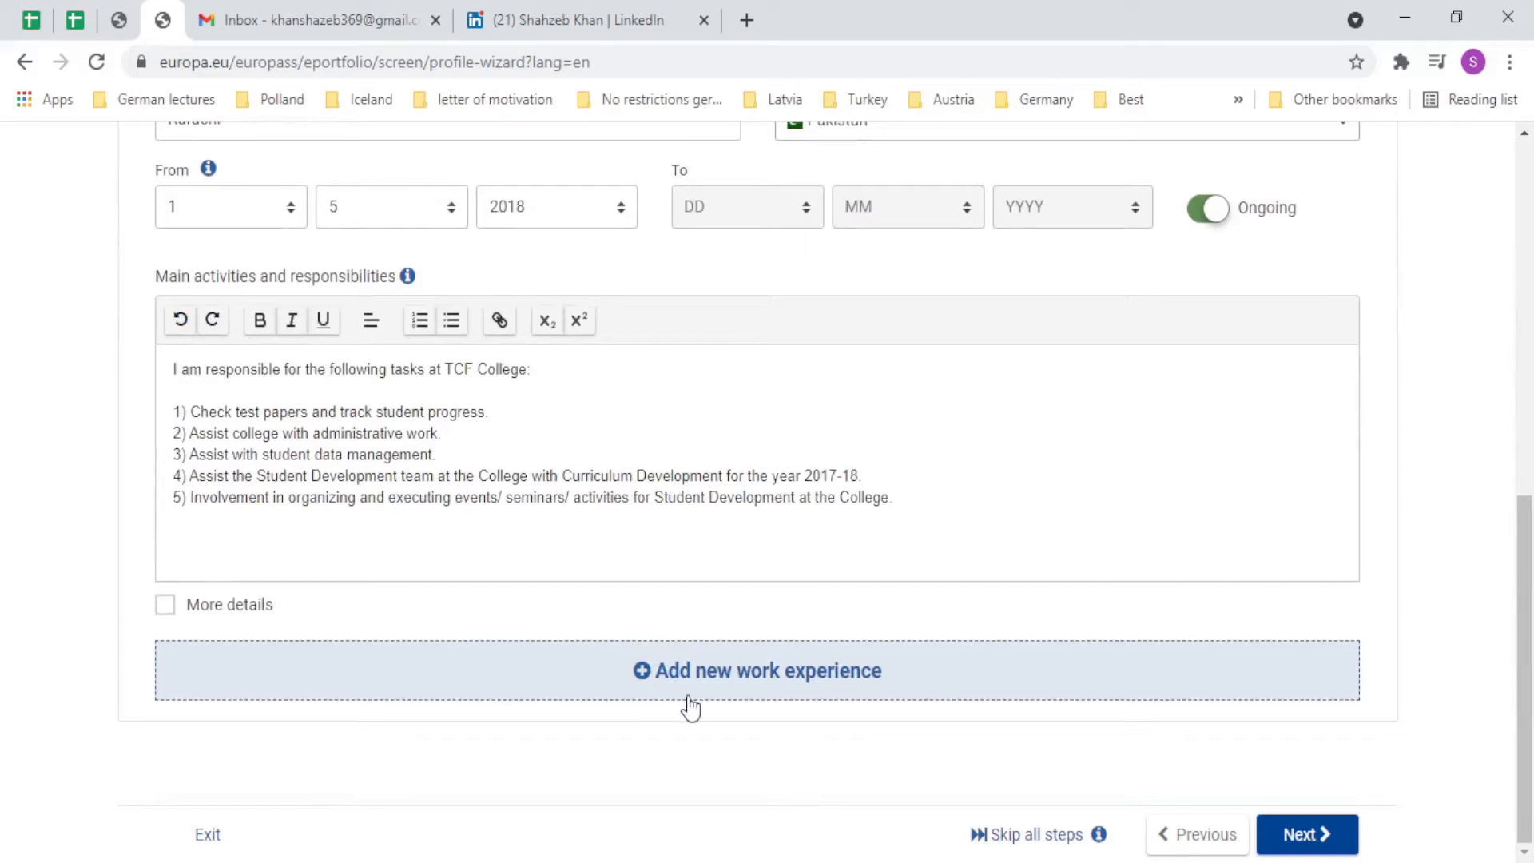
pyautogui.click(1307, 835)
pyautogui.scroll(-4, 998, 573)
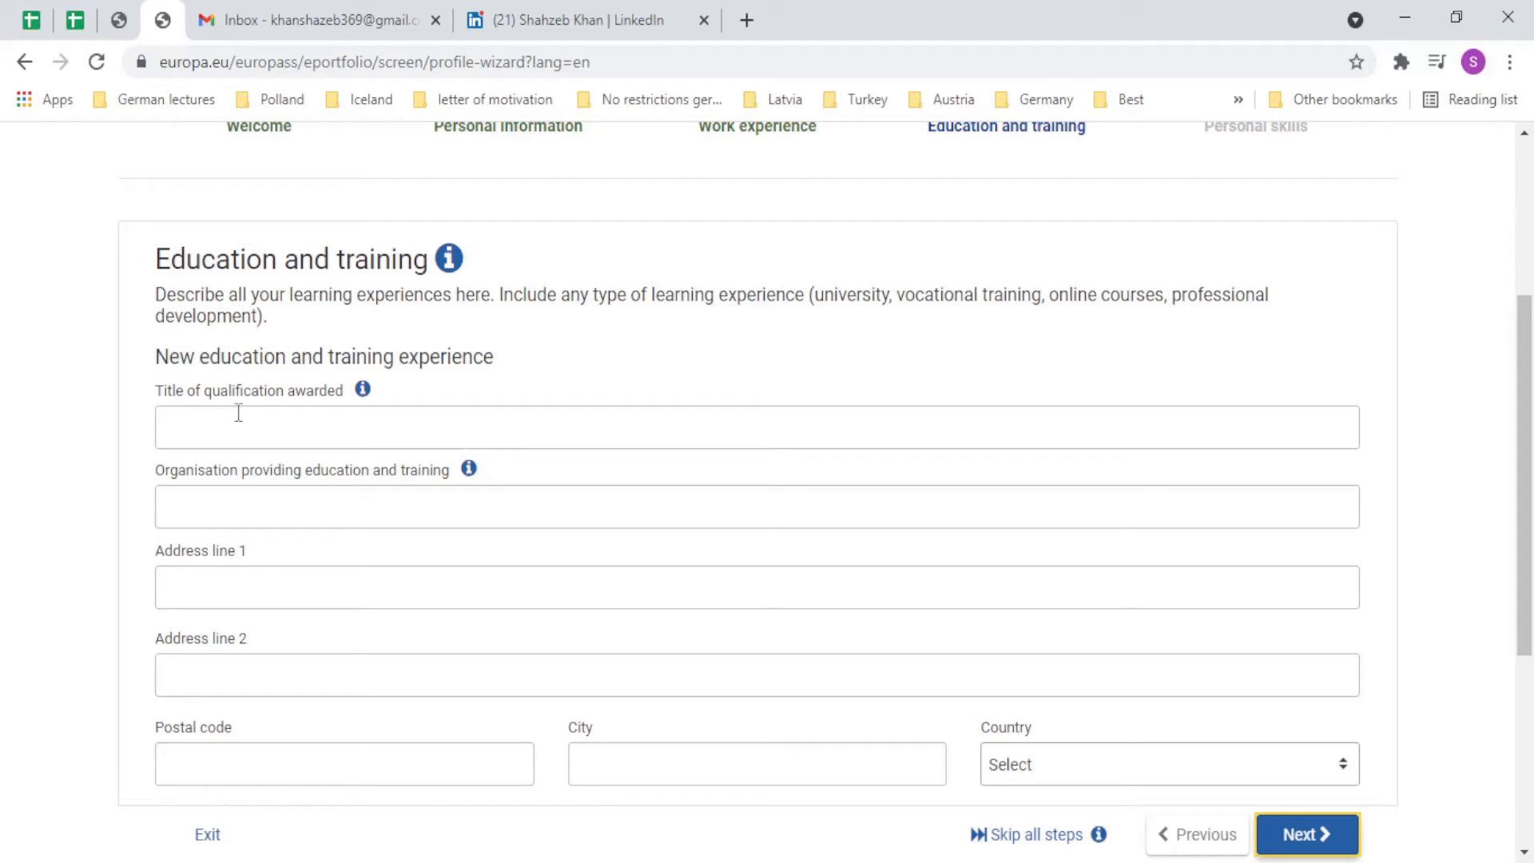
pyautogui.moveTo(169, 357); pyautogui.dragTo(484, 372)
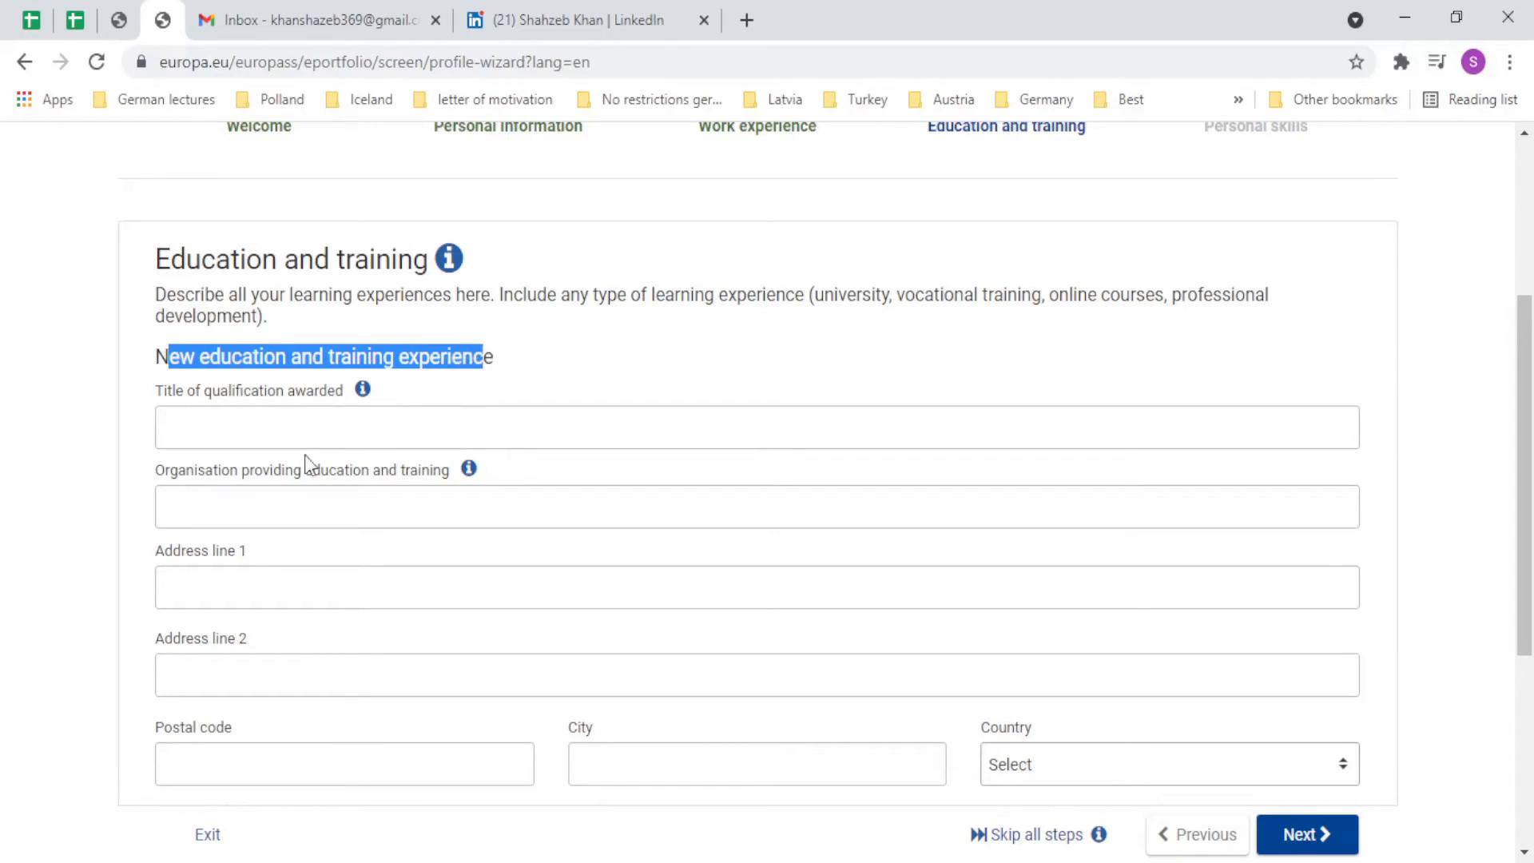
pyautogui.scroll(-4, 303, 431)
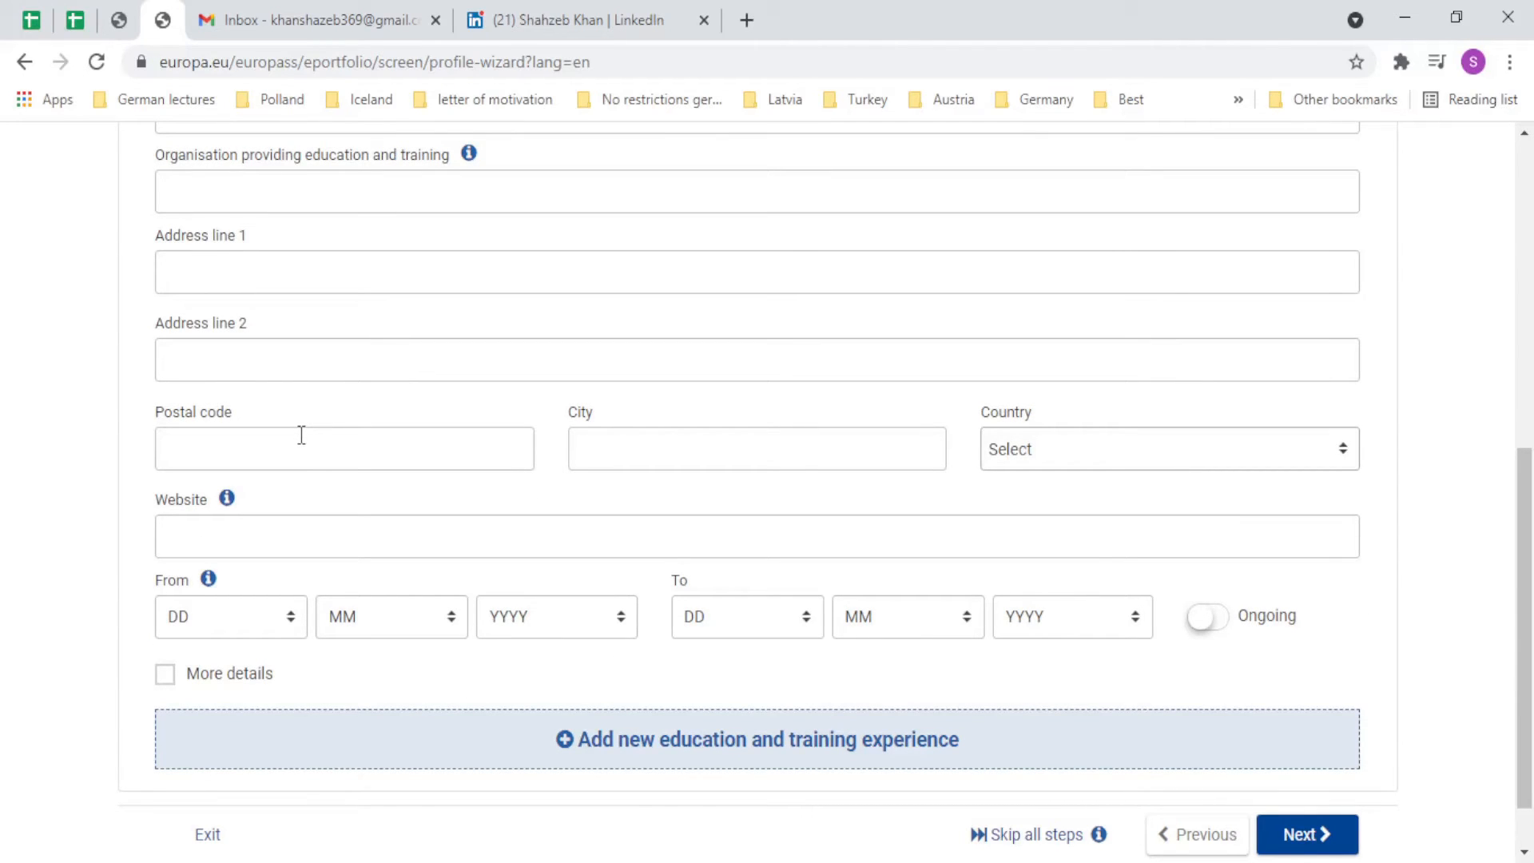
pyautogui.scroll(4, 302, 435)
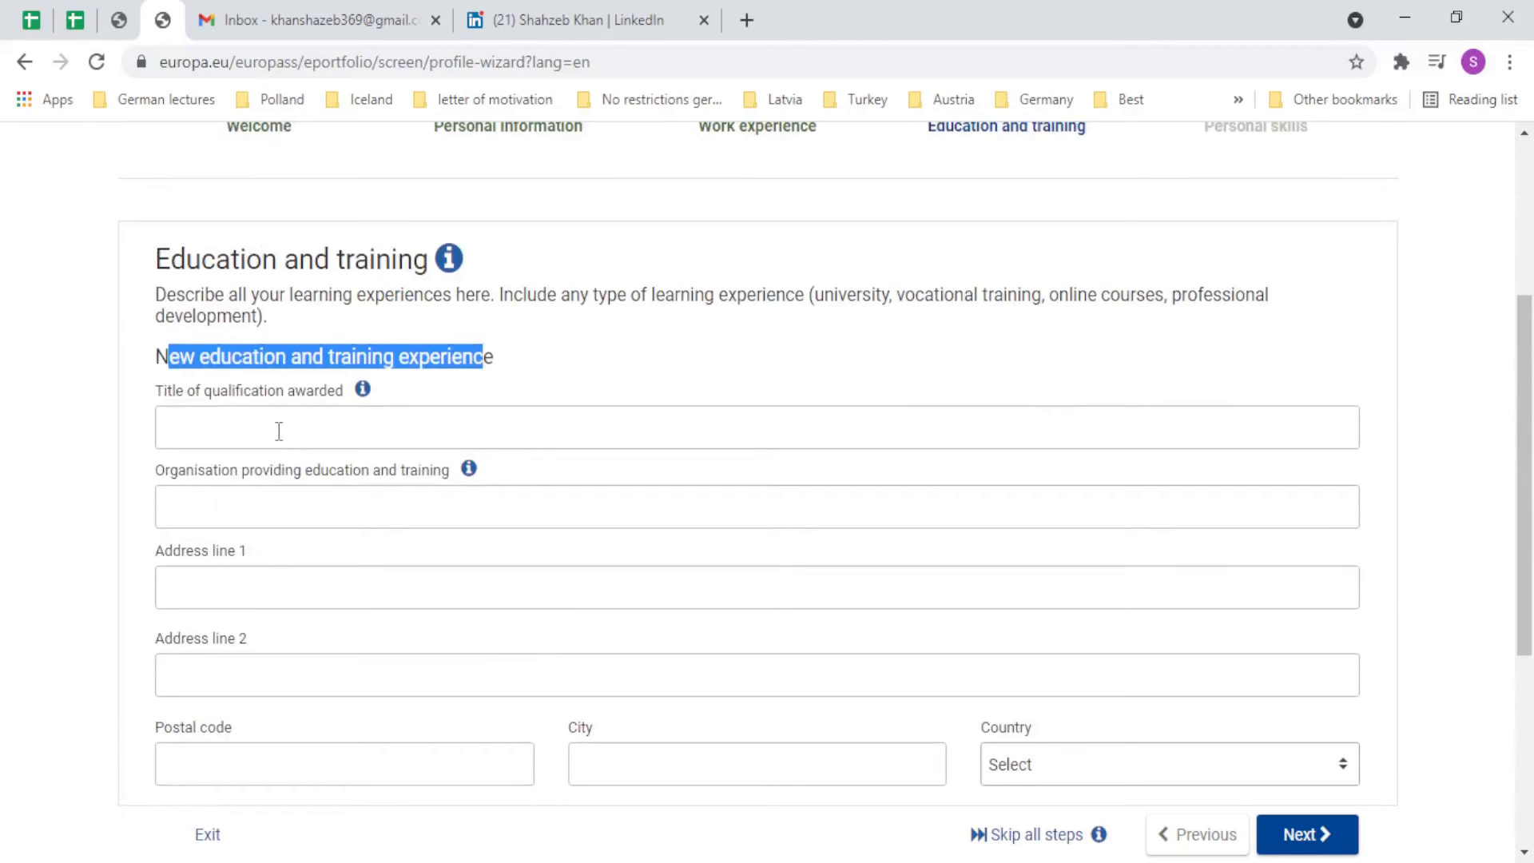
pyautogui.click(326, 342)
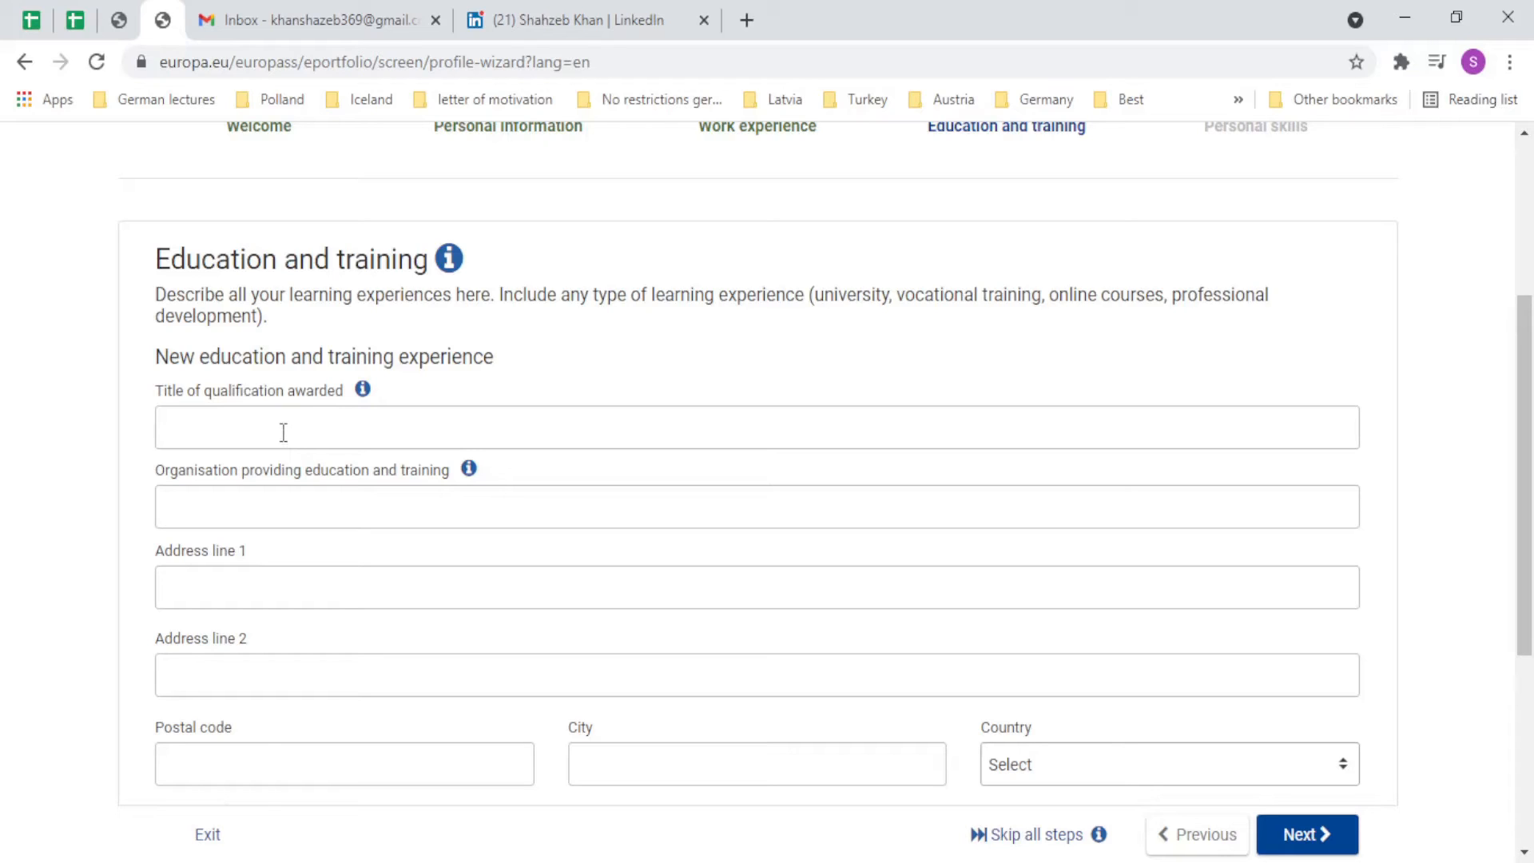
pyautogui.scroll(-4, 283, 432)
pyautogui.scroll(4, 277, 445)
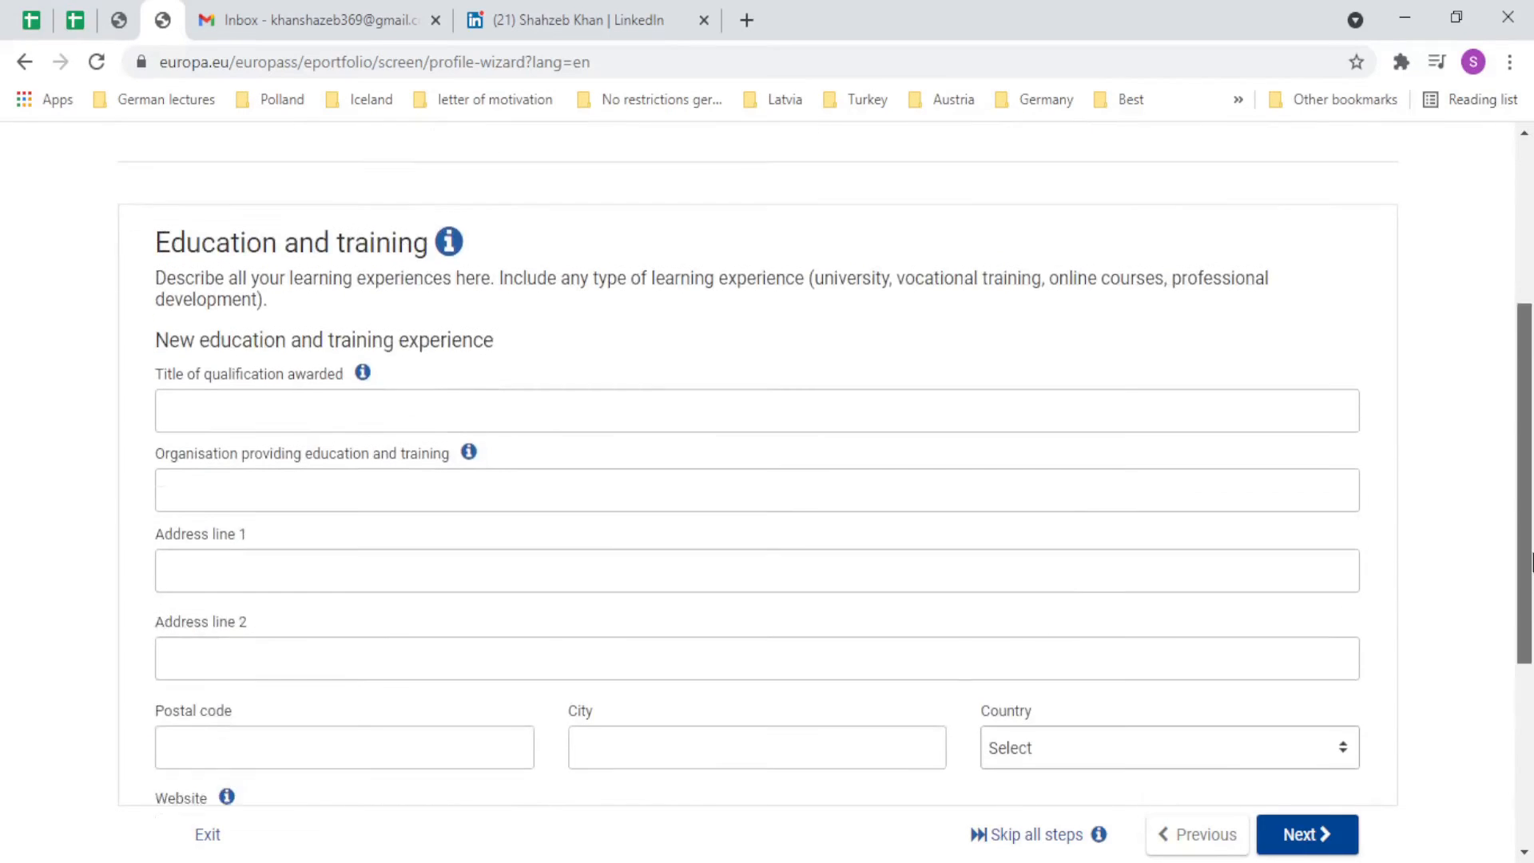
pyautogui.scroll(-3, 1531, 561)
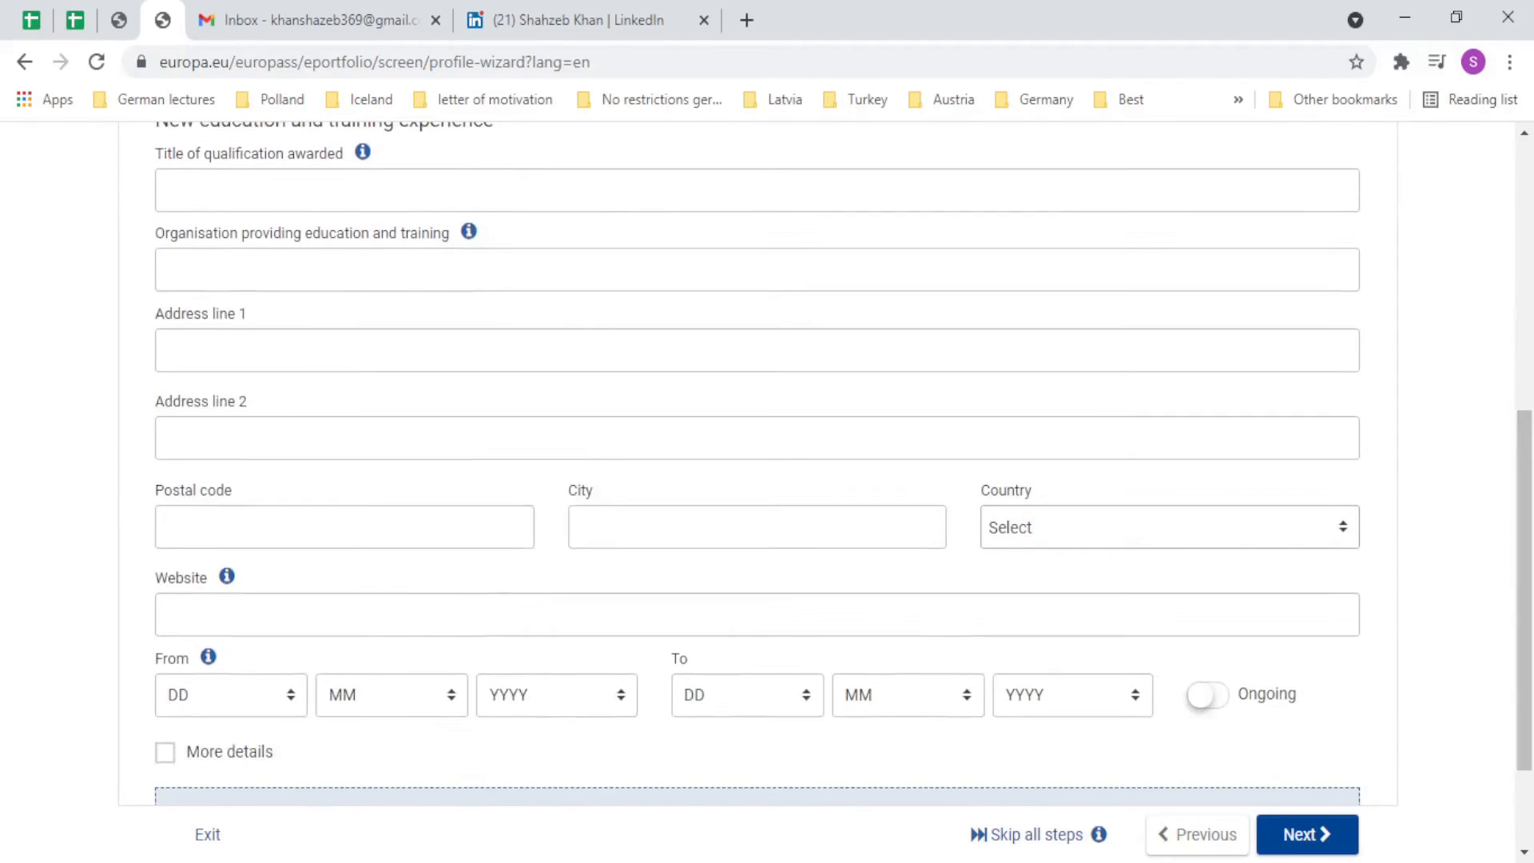
# Enter the qualification title 'Bachelors of Business administration', fixing the spelling of administration.
pyautogui.click(237, 204)
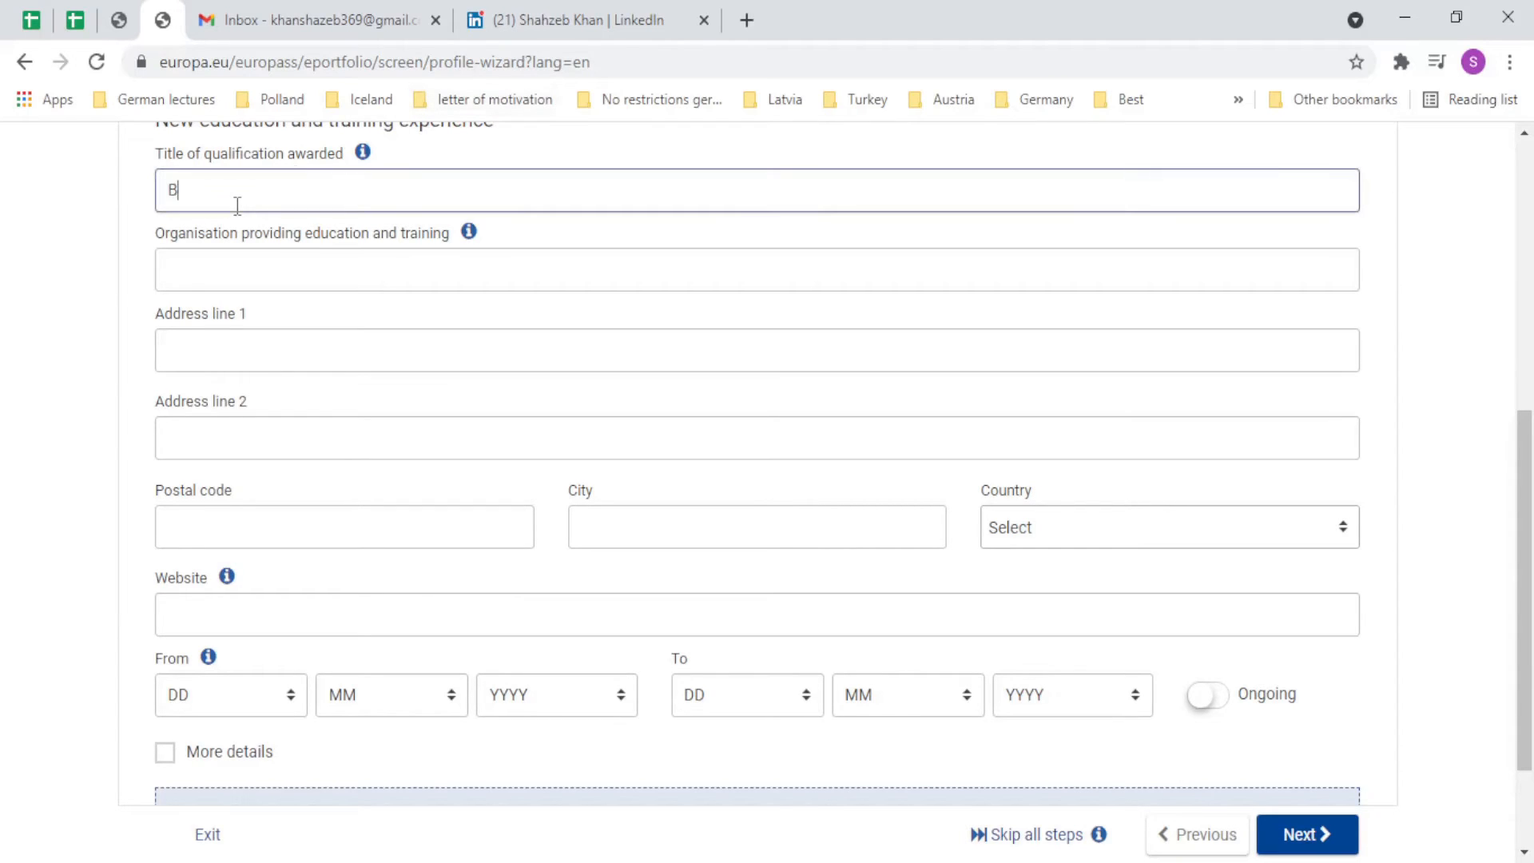
pyautogui.write('Bachelors of Ni')
pyautogui.write('usine')
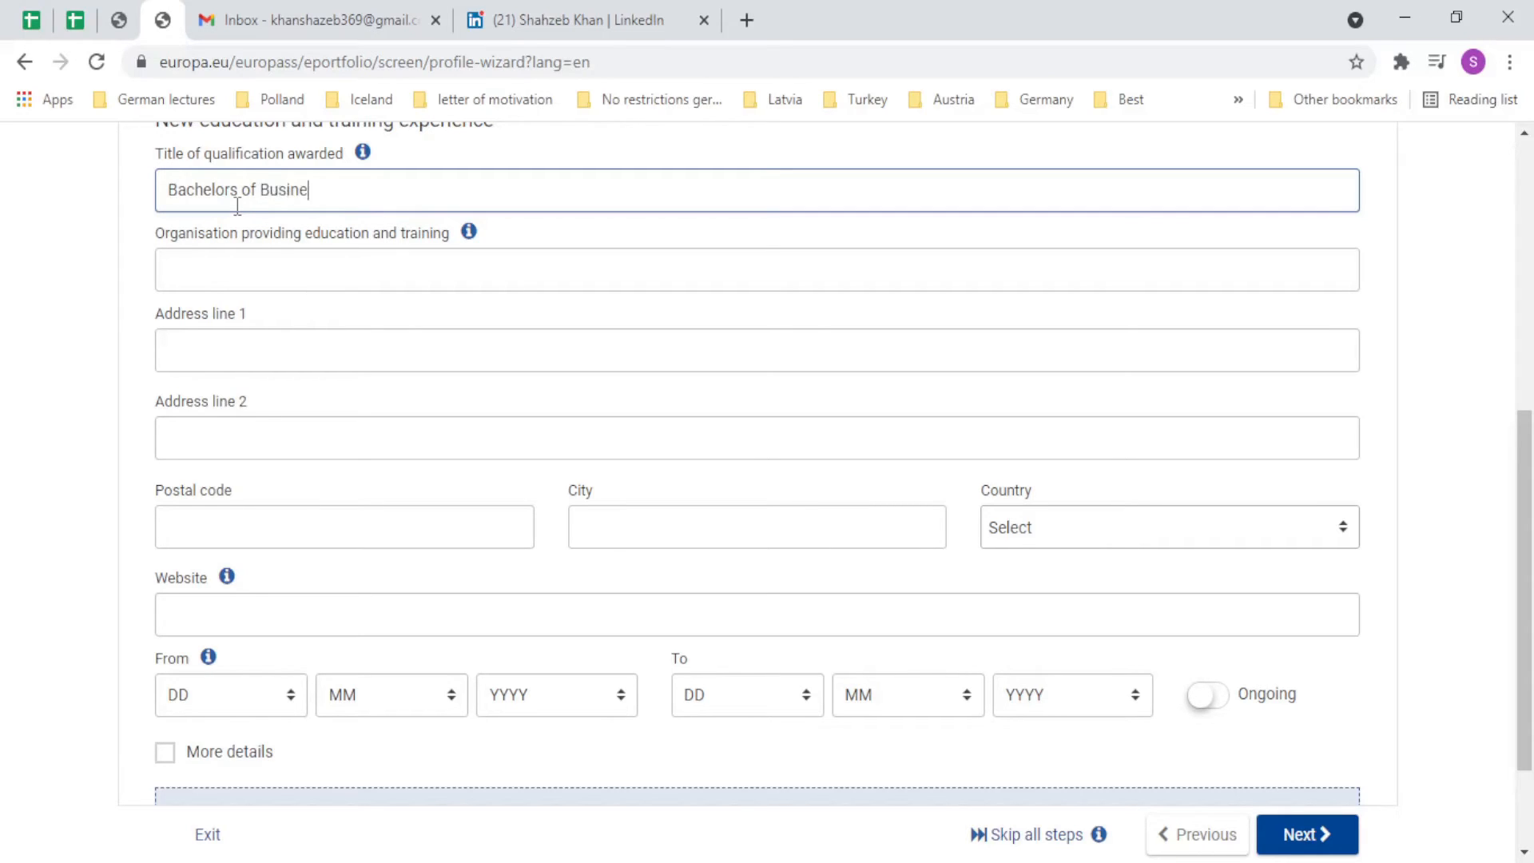
pyautogui.write('ss adminstration')
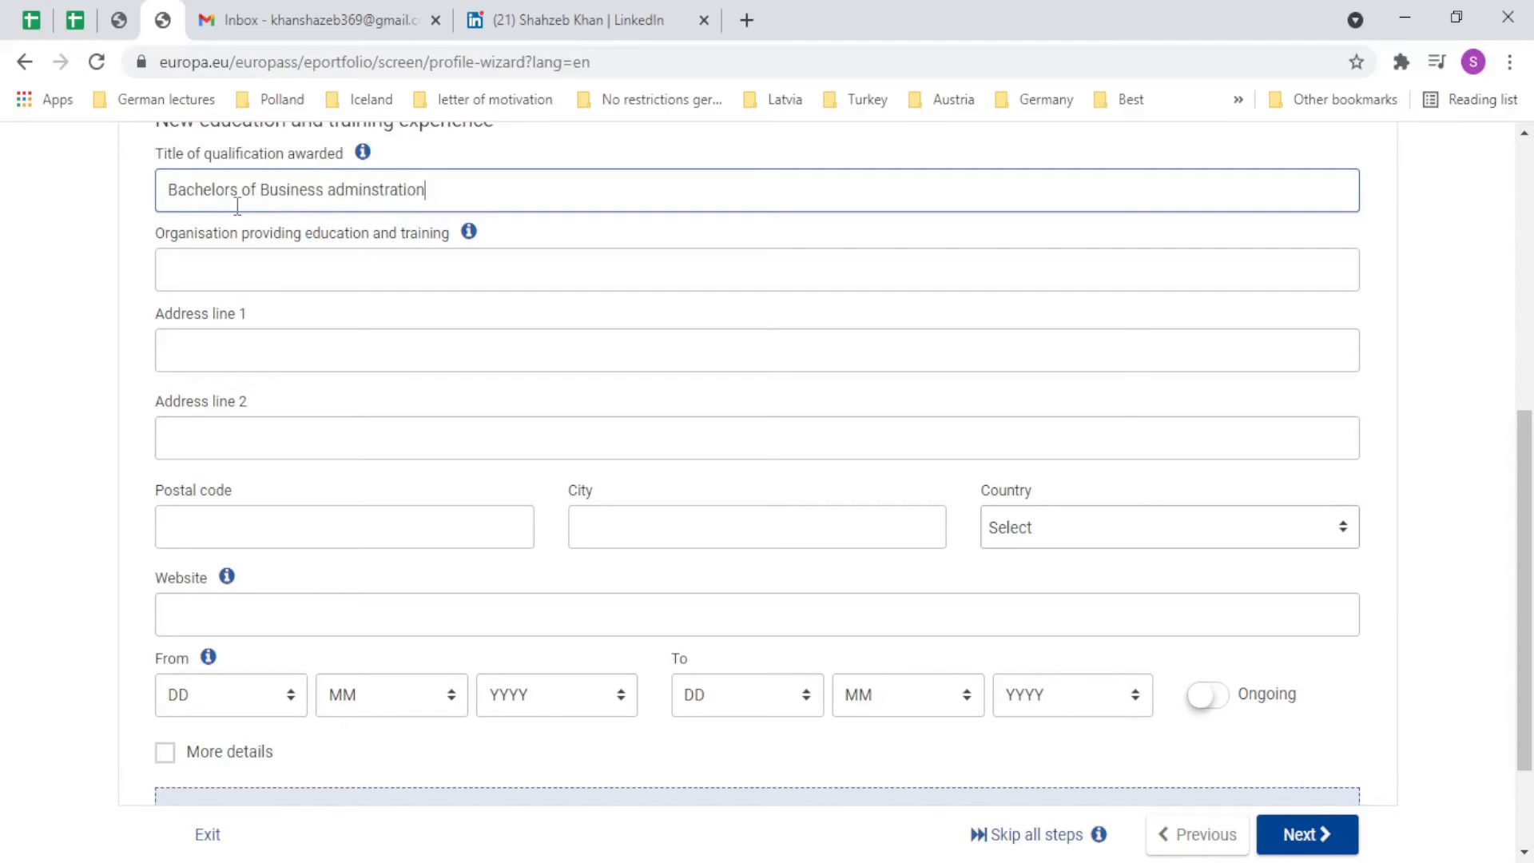
pyautogui.rightClick(388, 206)
pyautogui.click(440, 237)
# Review the IBA Karachi organisation details and continue to Personal skills.
pyautogui.click(126, 862)
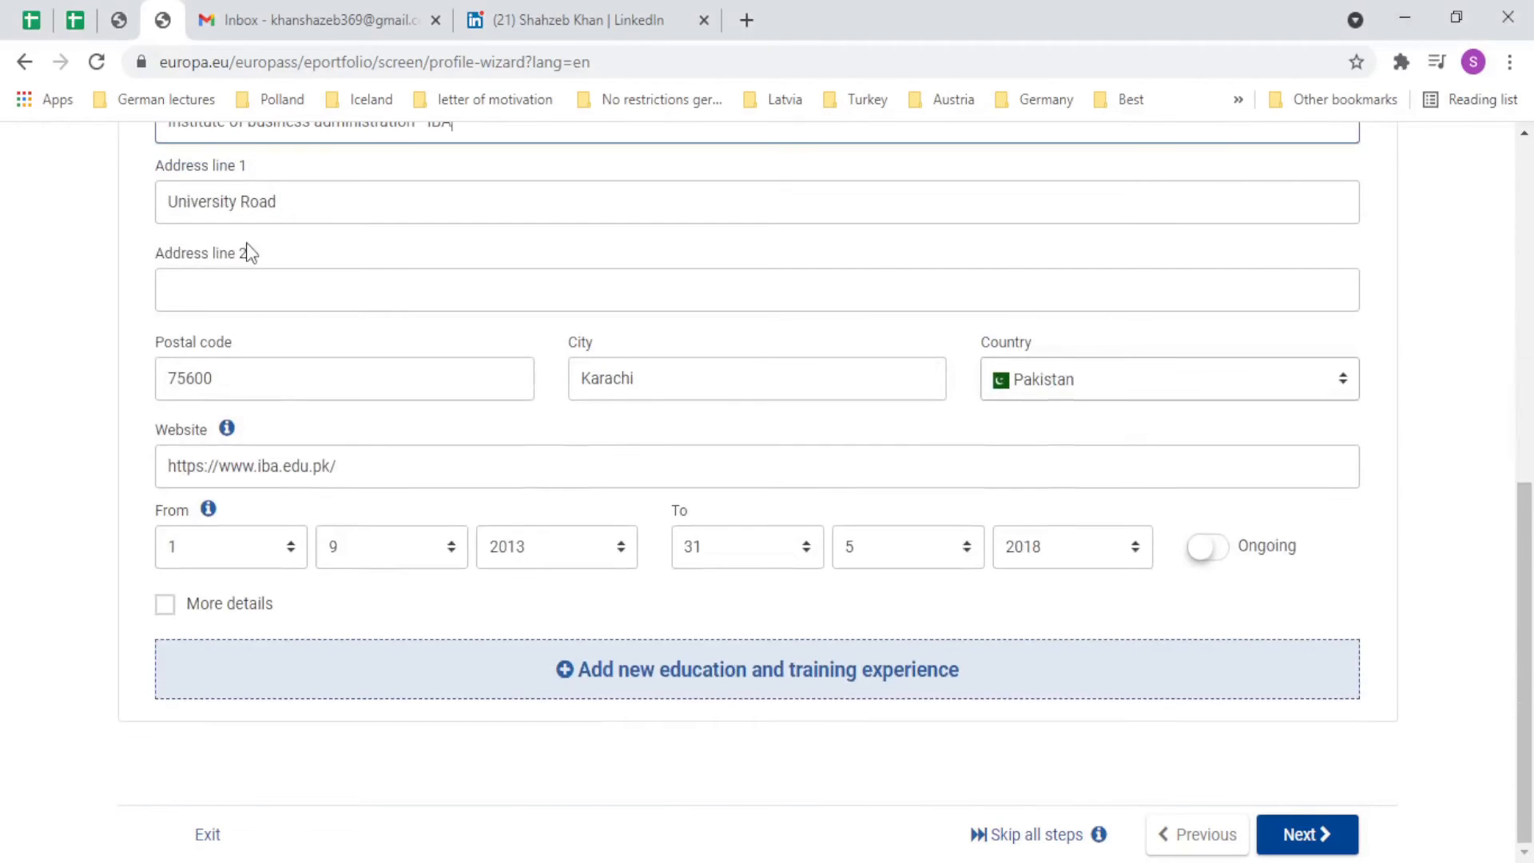
pyautogui.scroll(4, 250, 254)
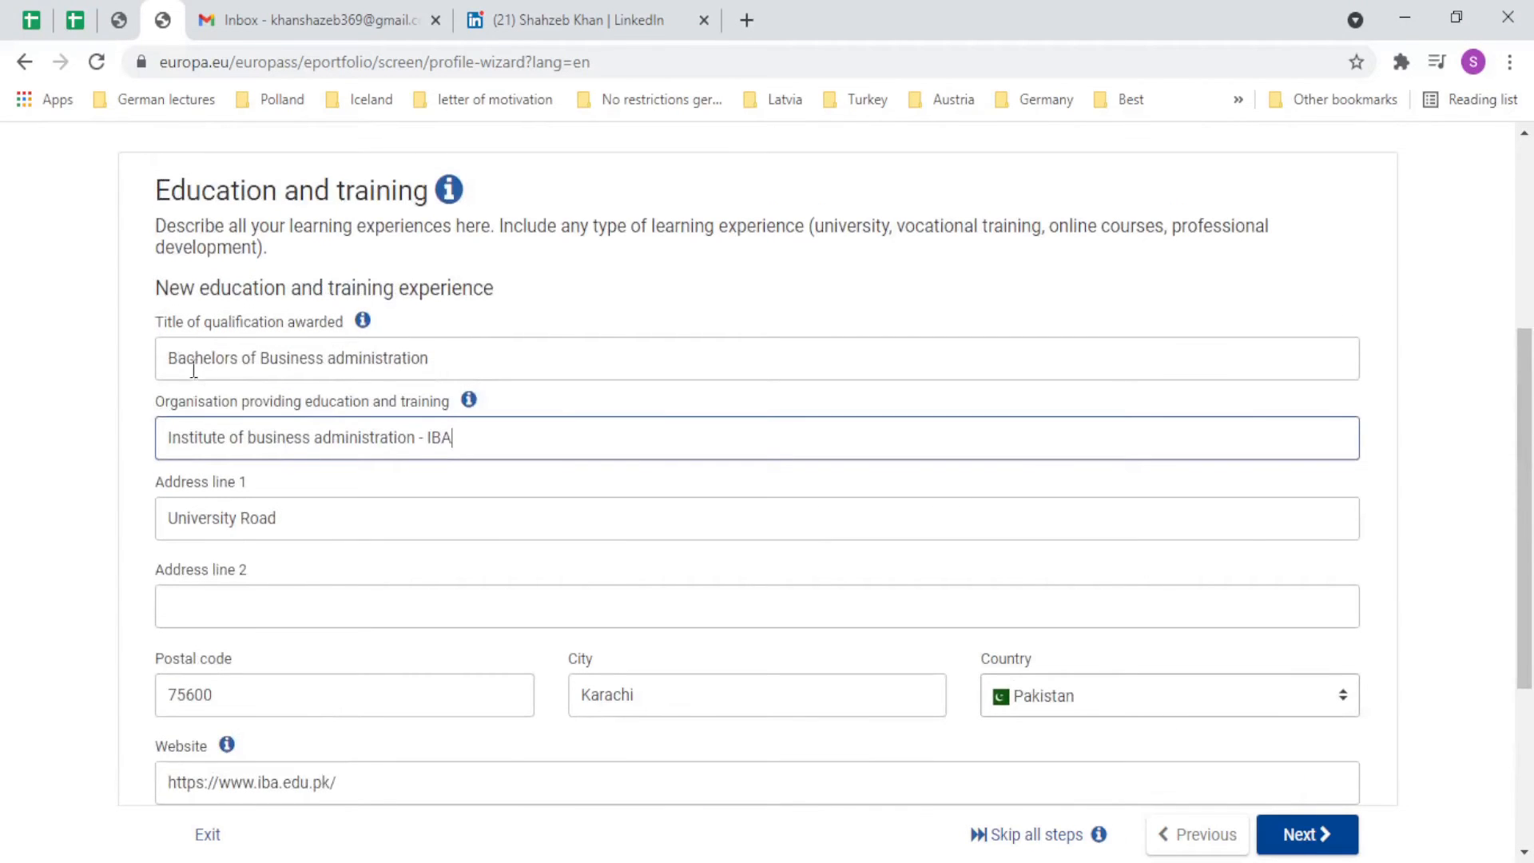
pyautogui.moveTo(194, 369); pyautogui.dragTo(428, 401)
pyautogui.moveTo(190, 448); pyautogui.dragTo(551, 456)
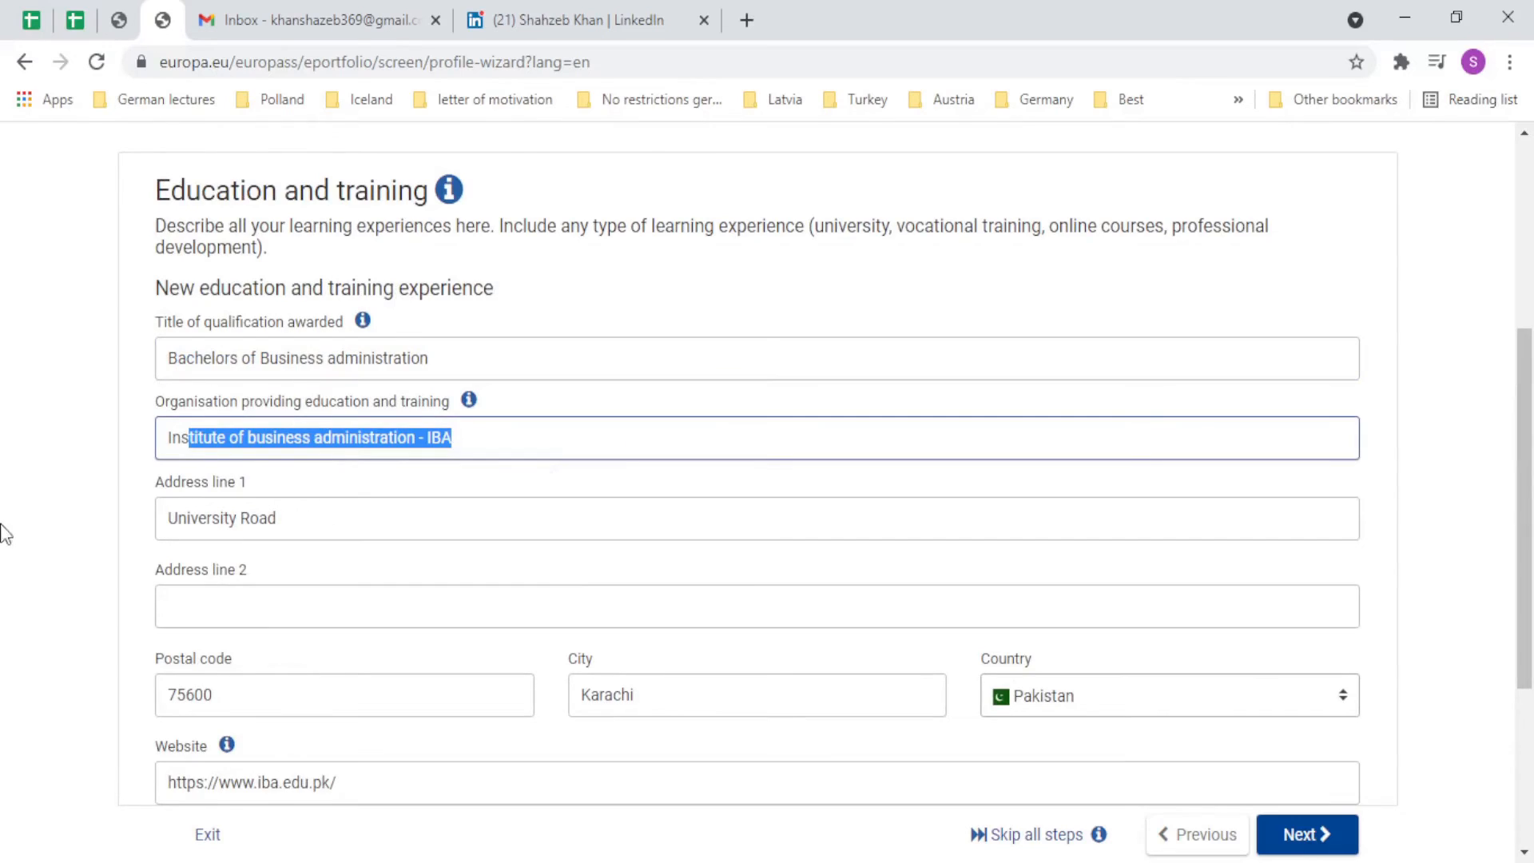
pyautogui.scroll(-4, 120, 488)
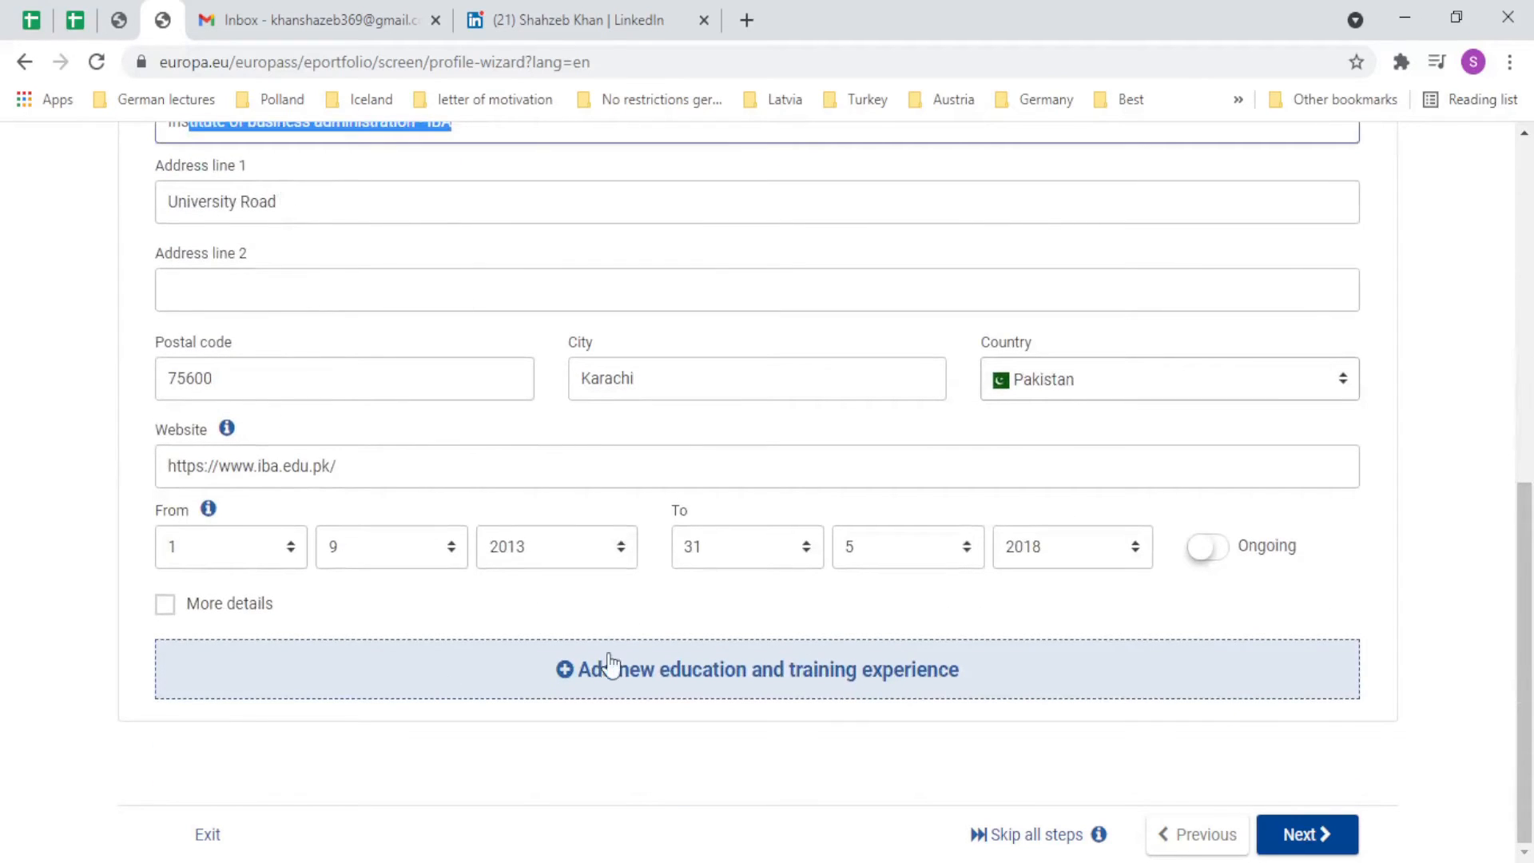
pyautogui.click(447, 809)
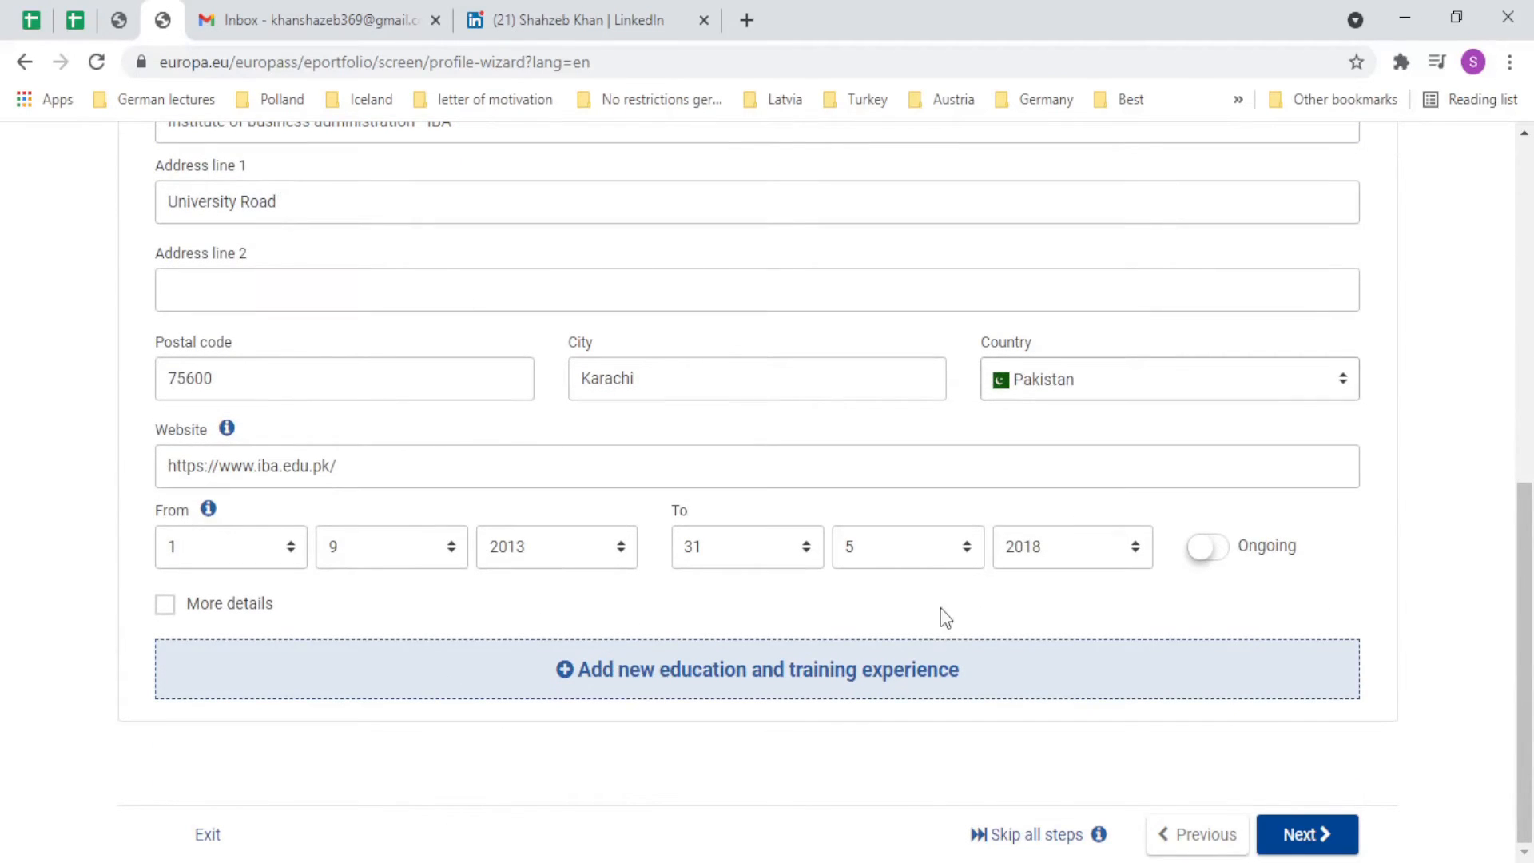
pyautogui.click(1332, 854)
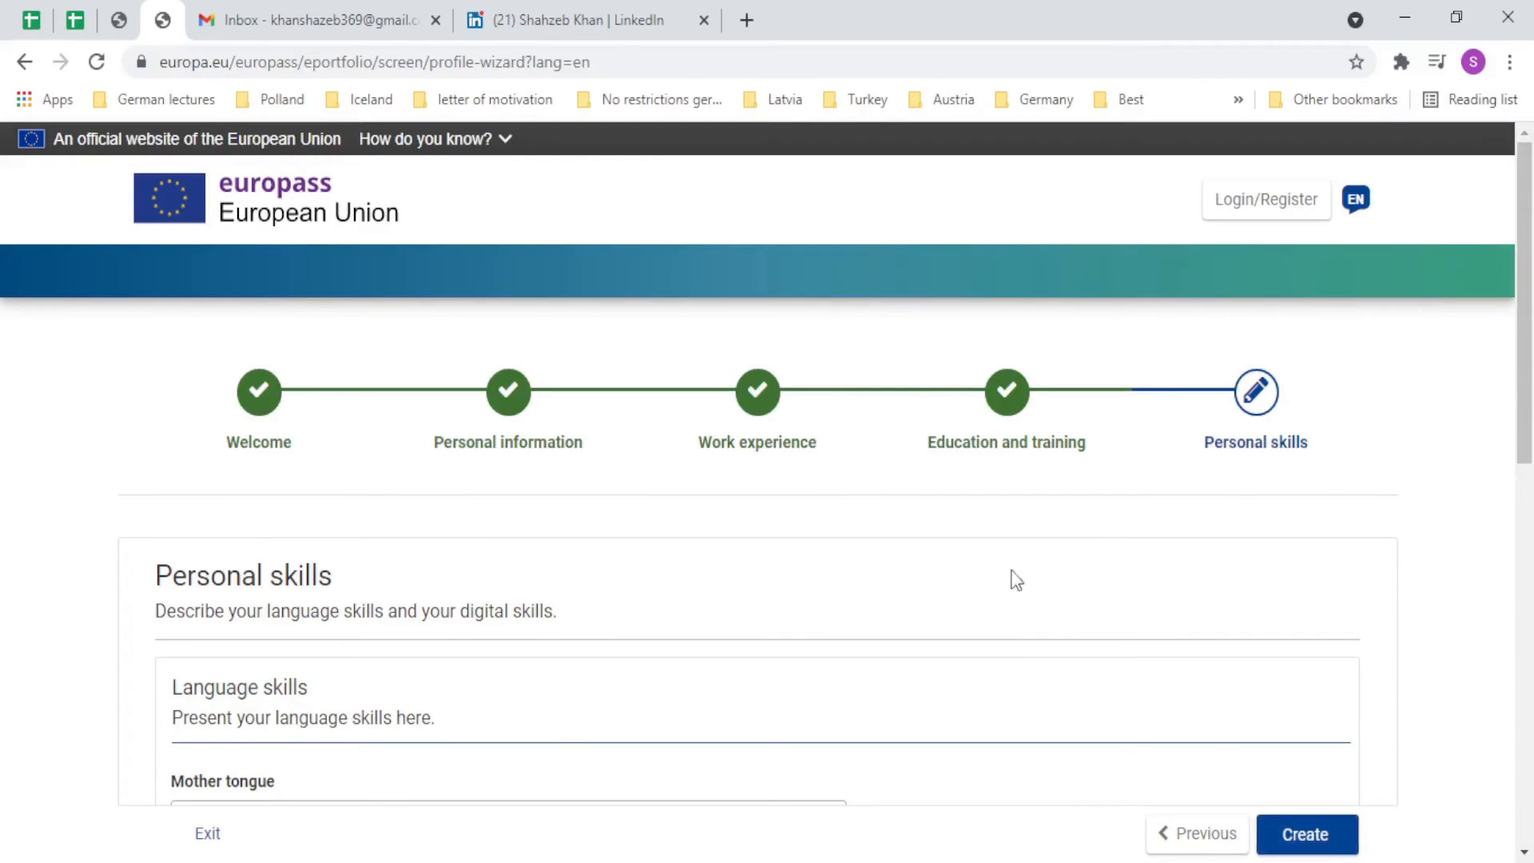
# Set Urdu as the mother tongue.
pyautogui.scroll(-3, 1010, 578)
pyautogui.click(429, 503)
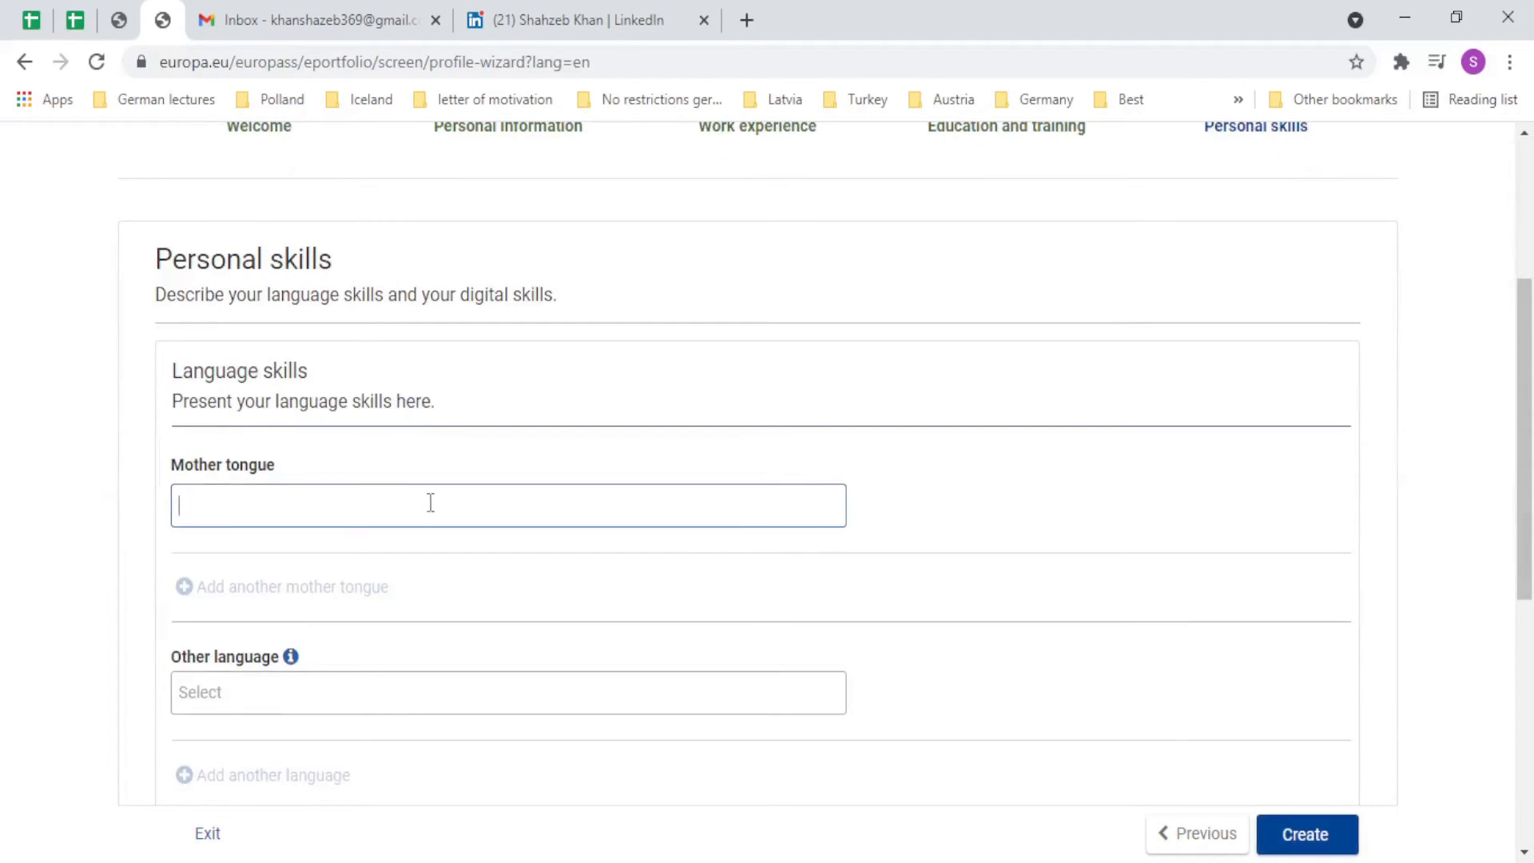
pyautogui.write('Urdu')
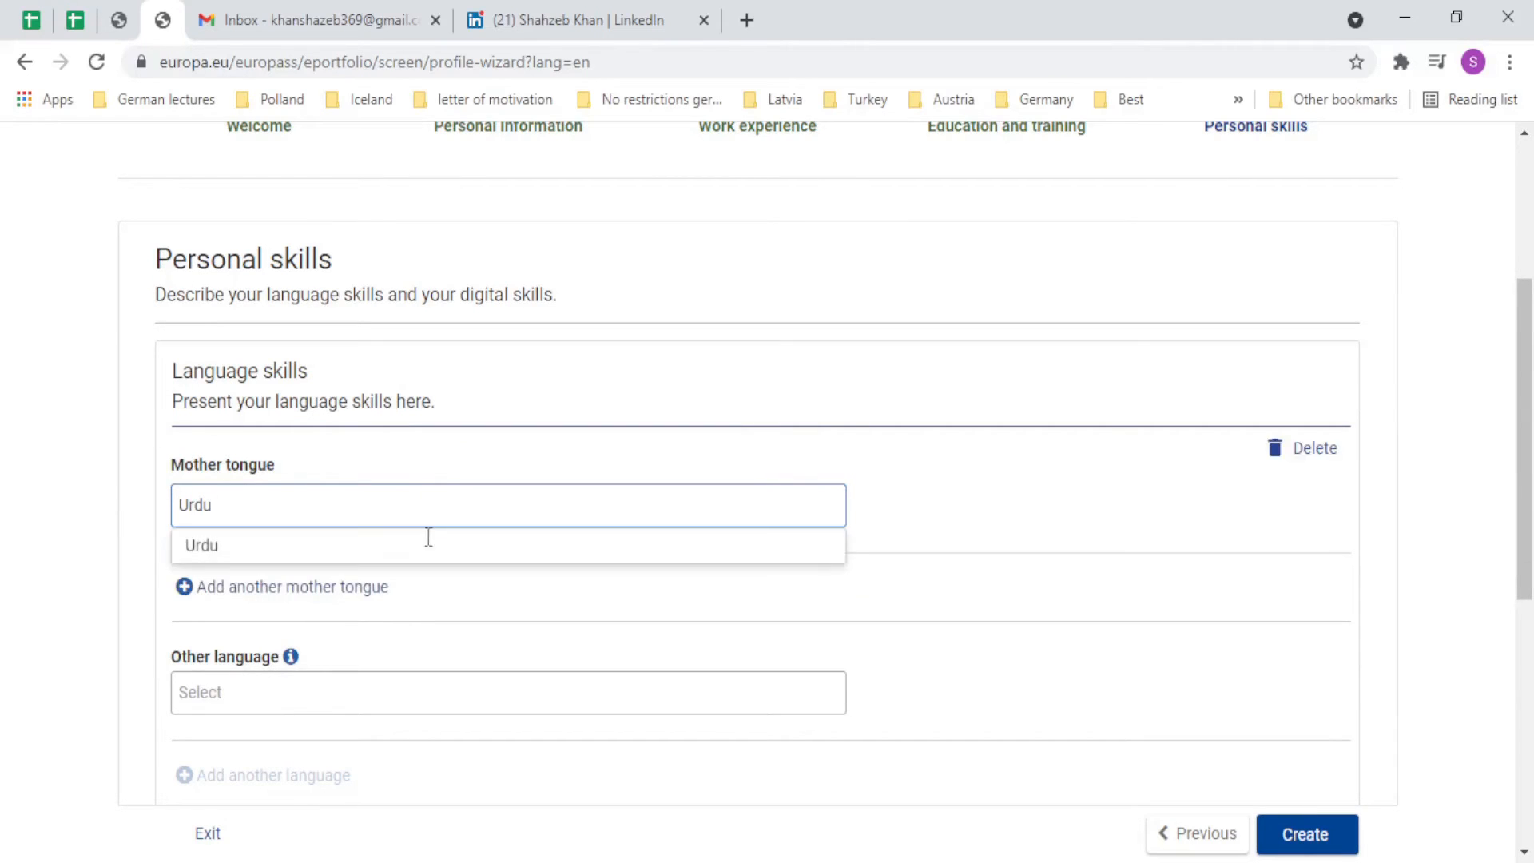
pyautogui.click(334, 559)
pyautogui.scroll(-4, 314, 604)
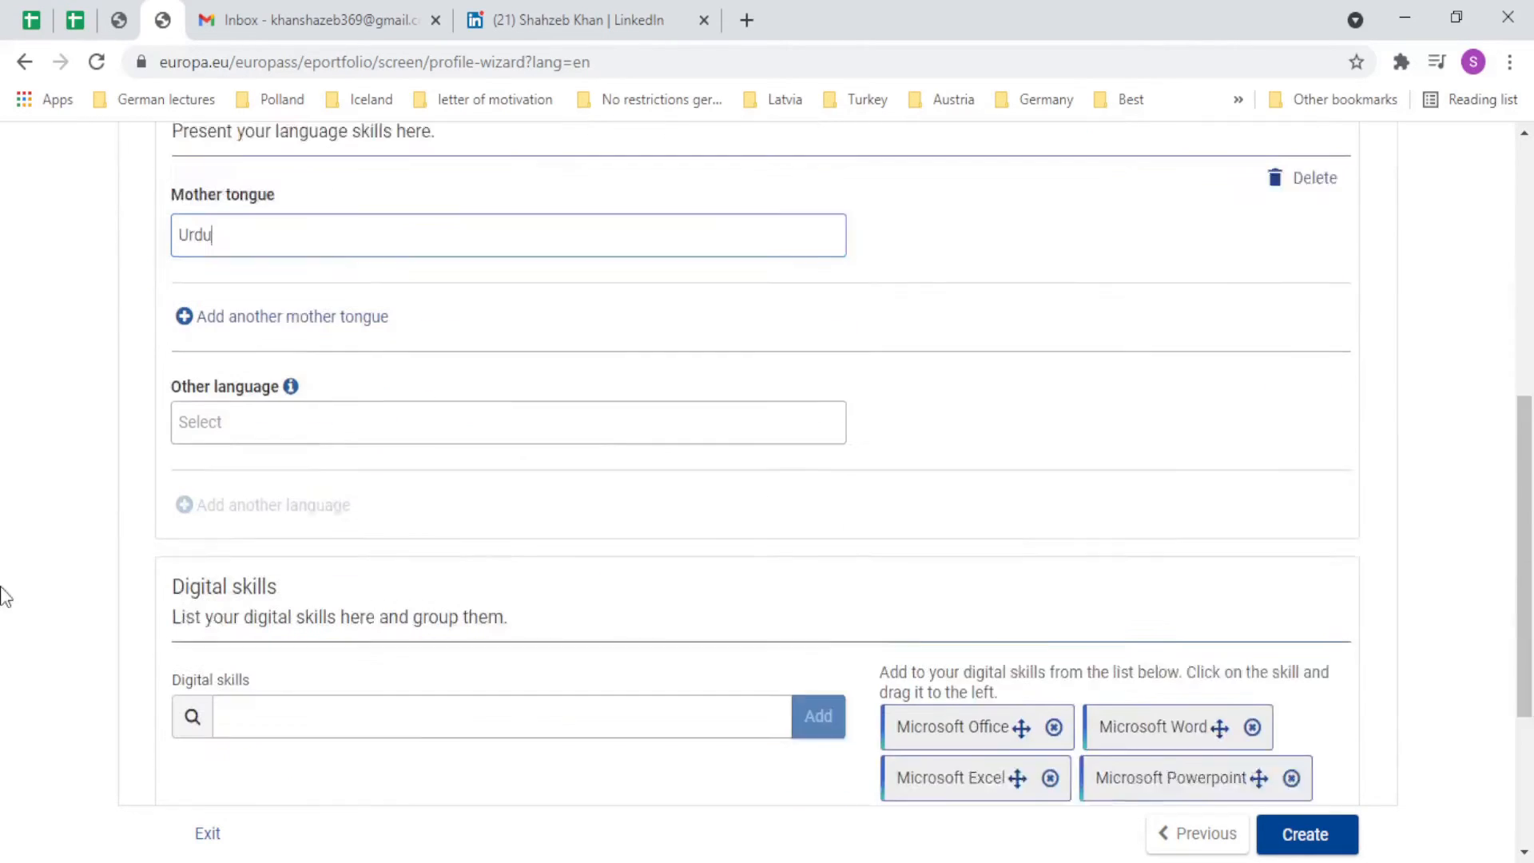
pyautogui.click(298, 378)
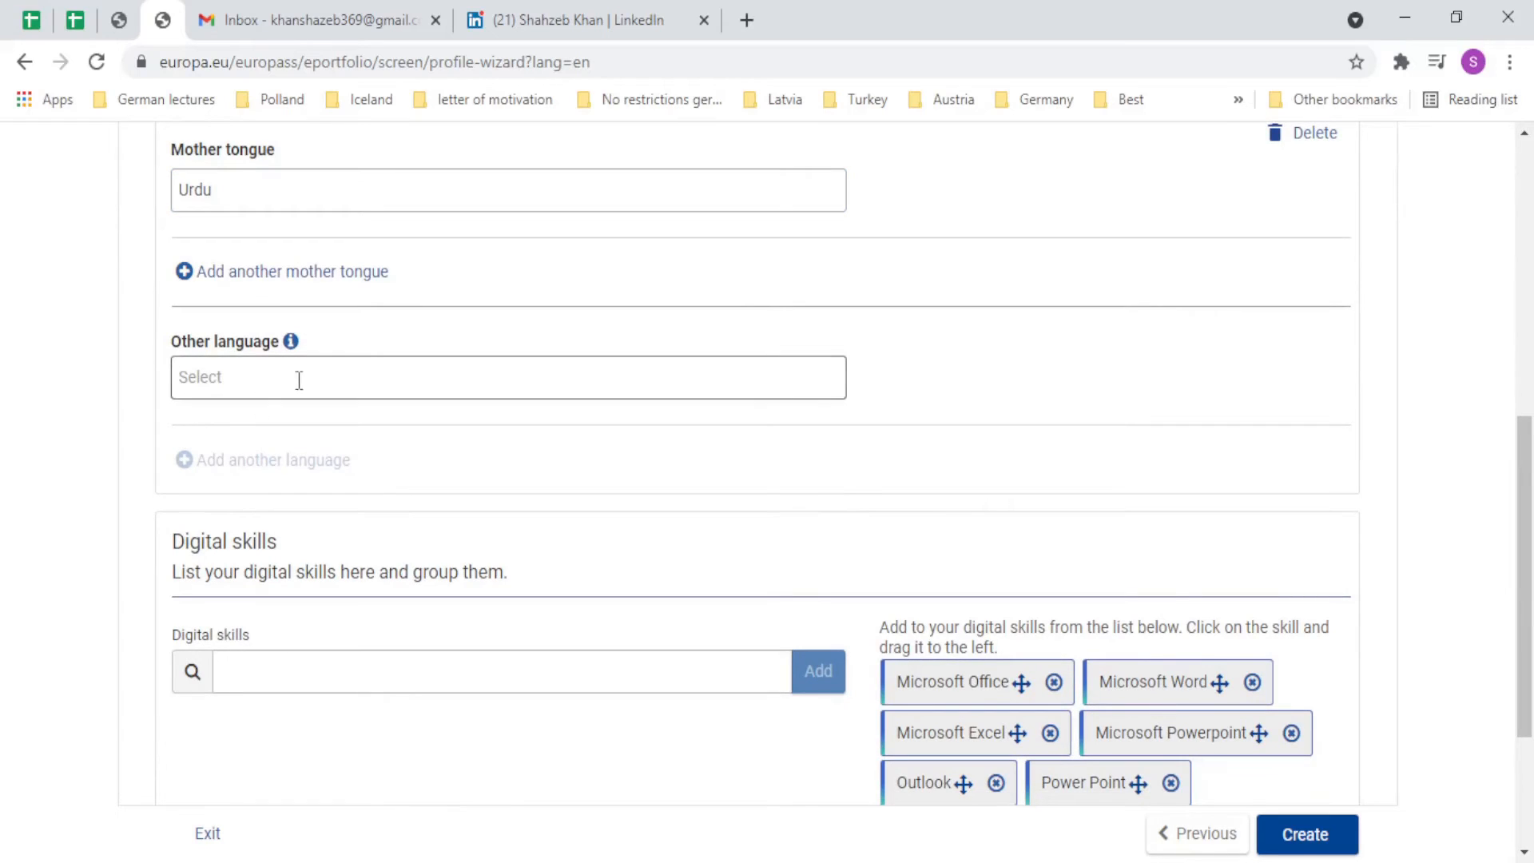
pyautogui.click(214, 271)
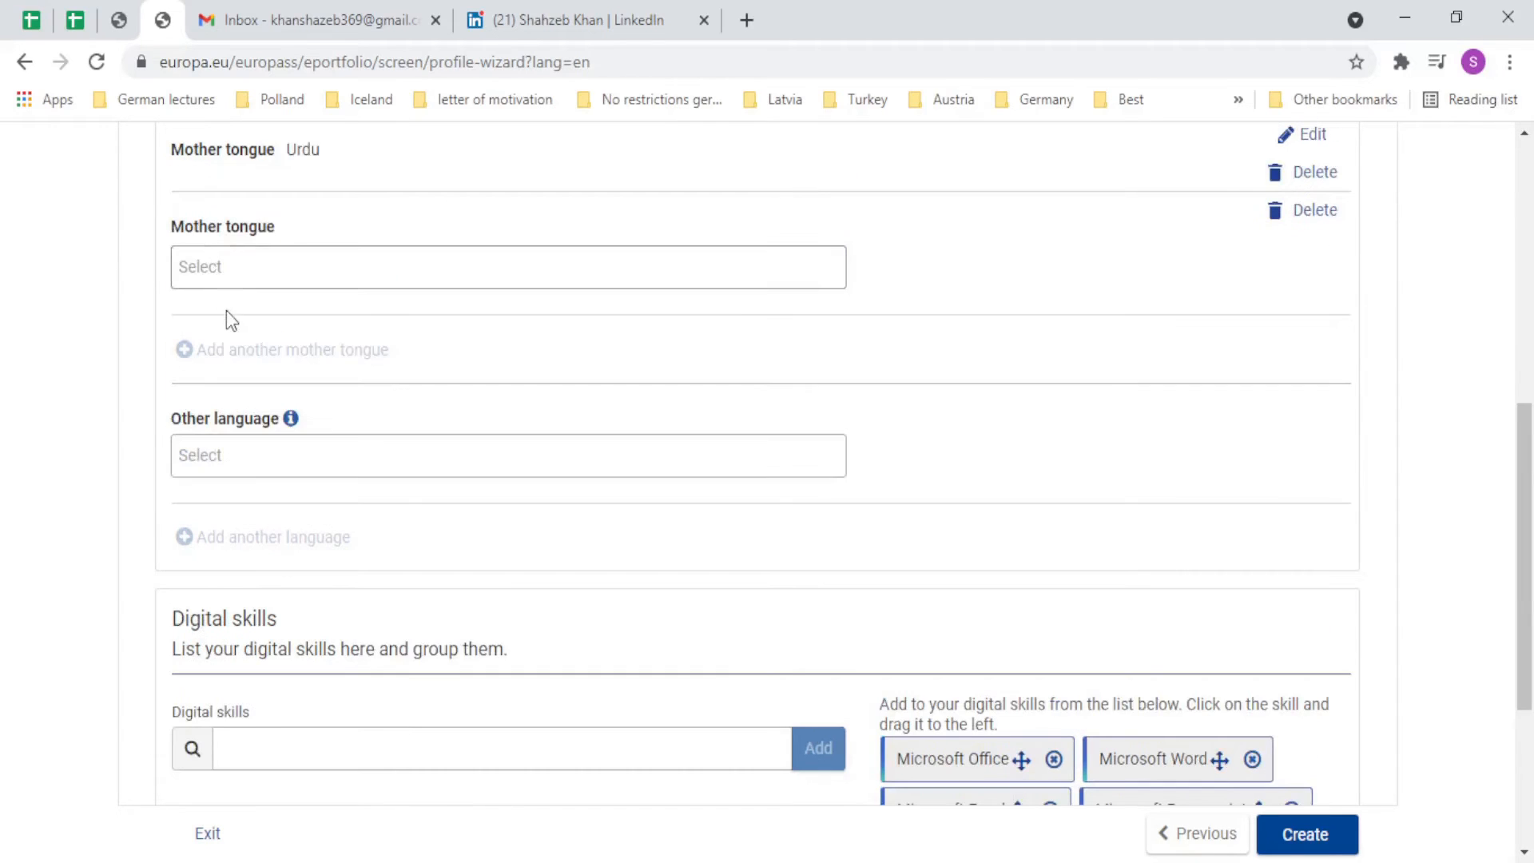
# Add English as another language with listening at C2 - Proficient user.
pyautogui.click(256, 455)
pyautogui.write('E')
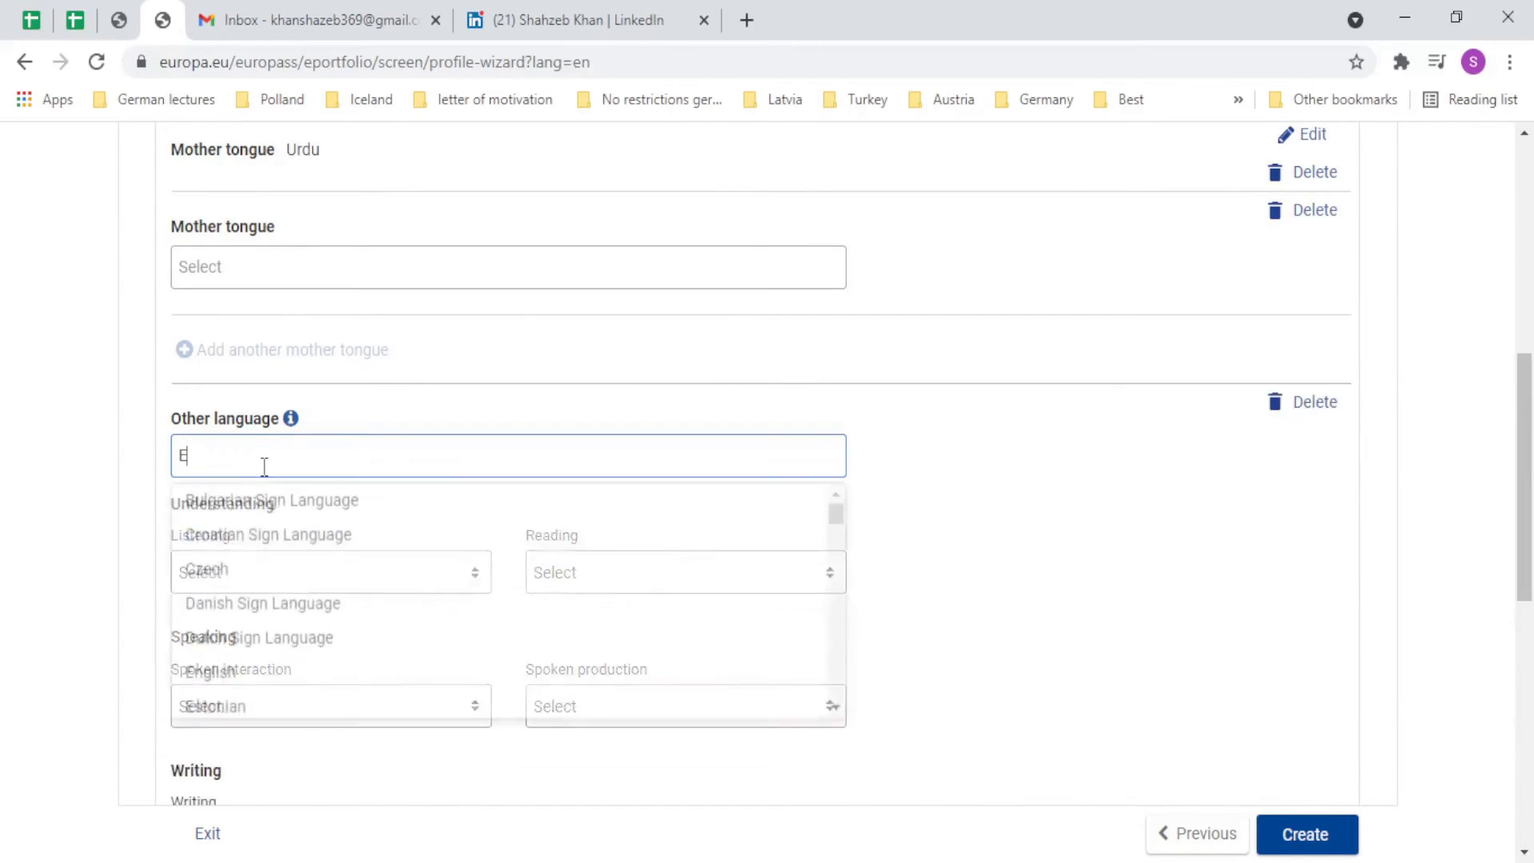
pyautogui.write('ngl')
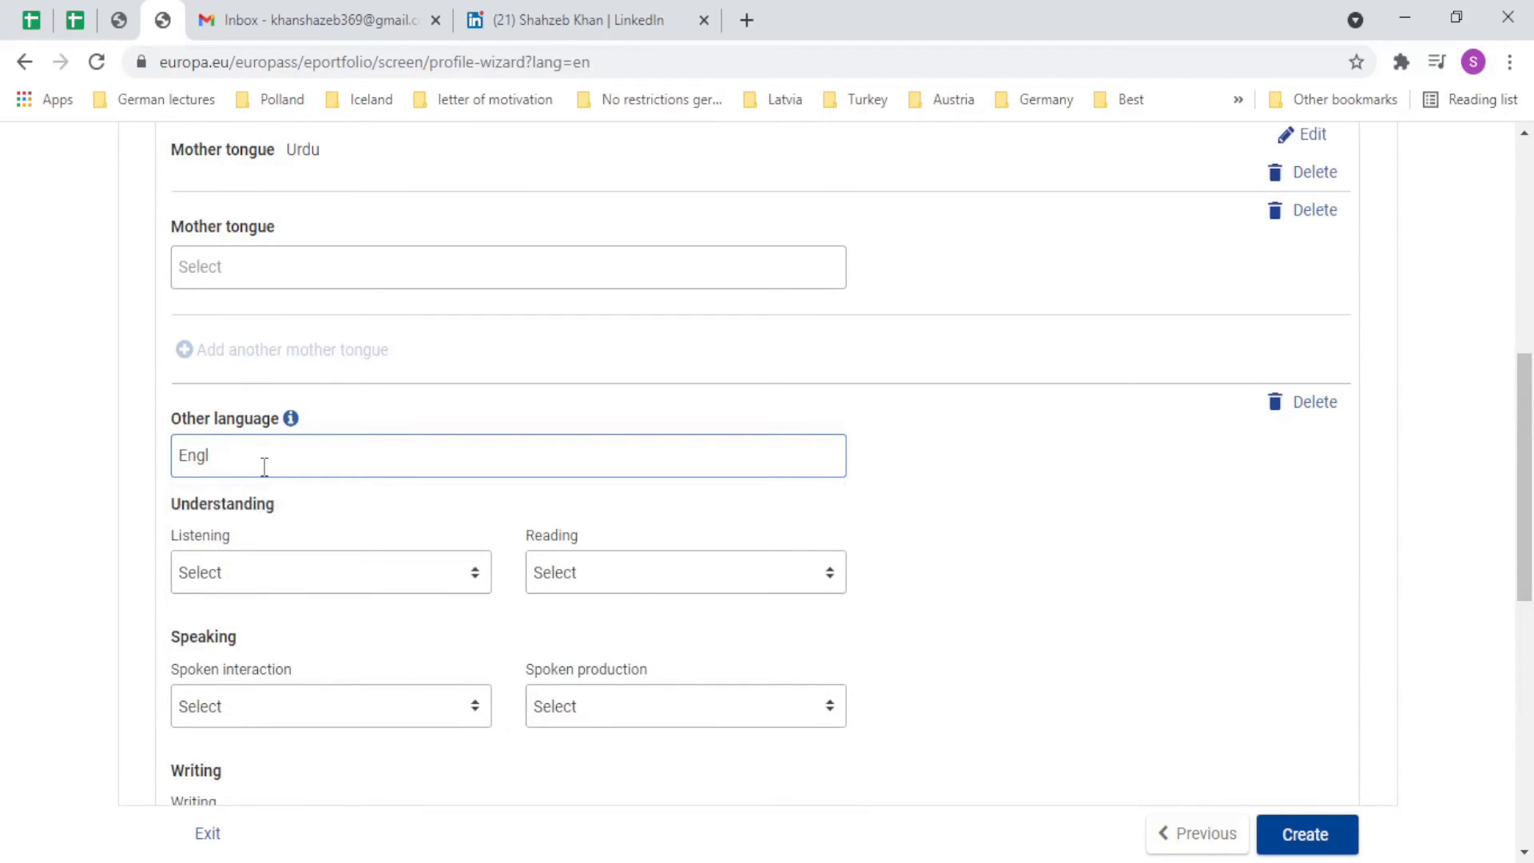
pyautogui.write('siish')
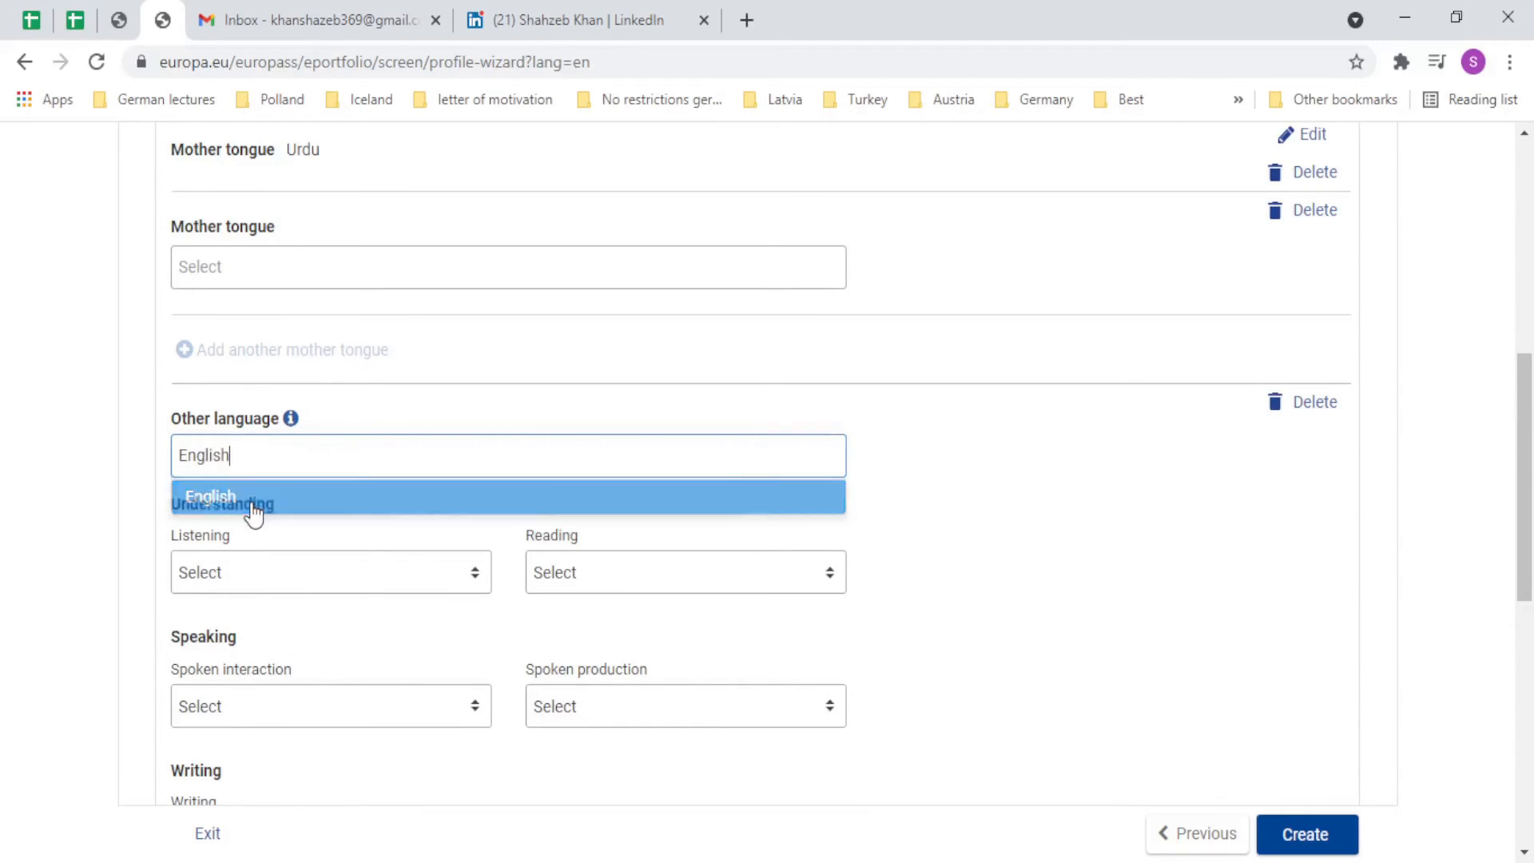
pyautogui.click(251, 508)
pyautogui.click(284, 573)
pyautogui.scroll(-8, 285, 631)
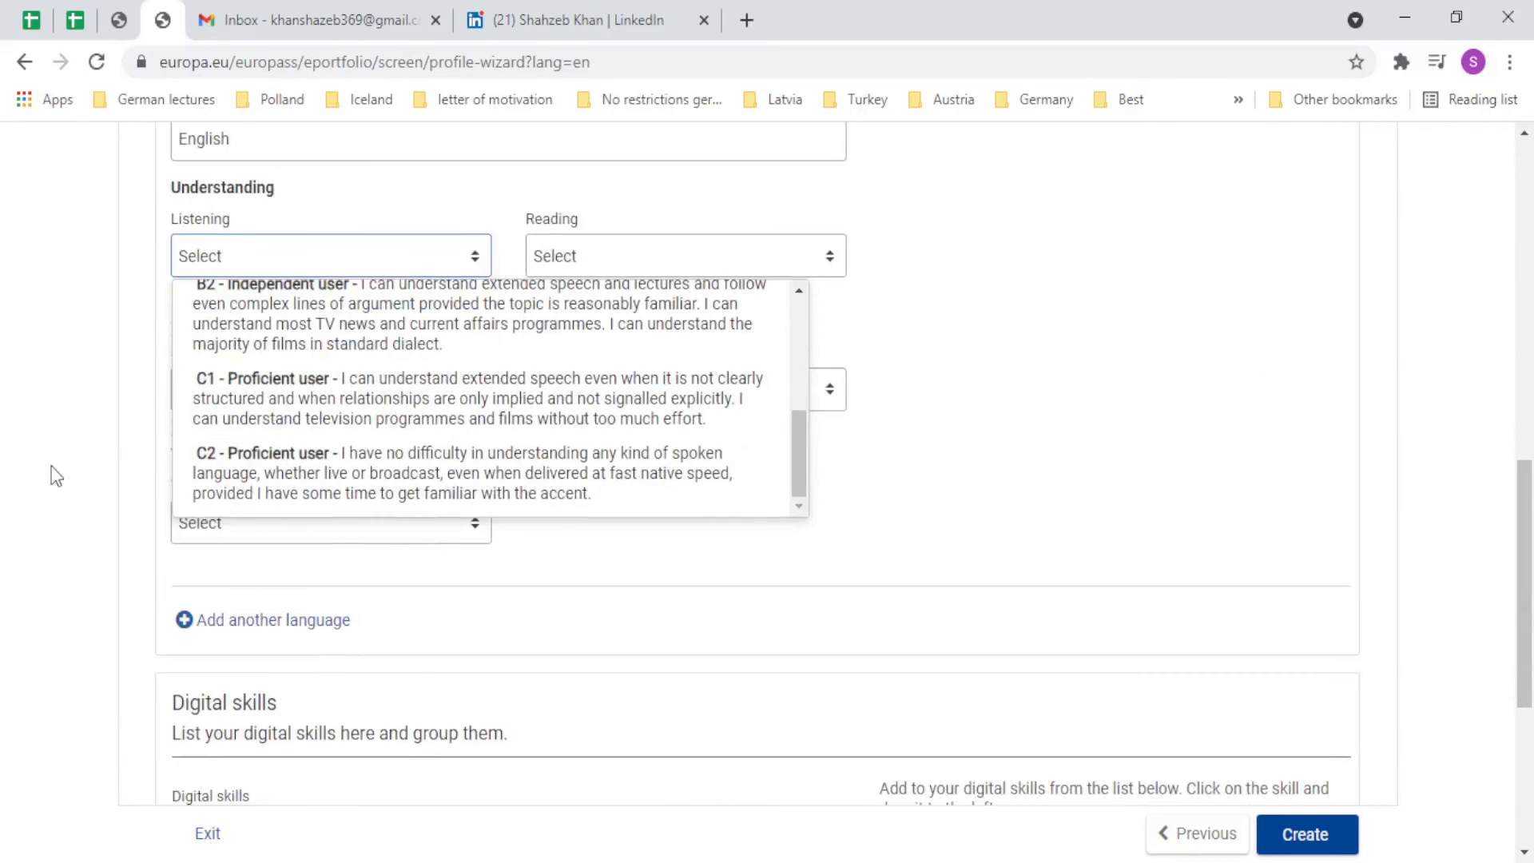
pyautogui.click(294, 471)
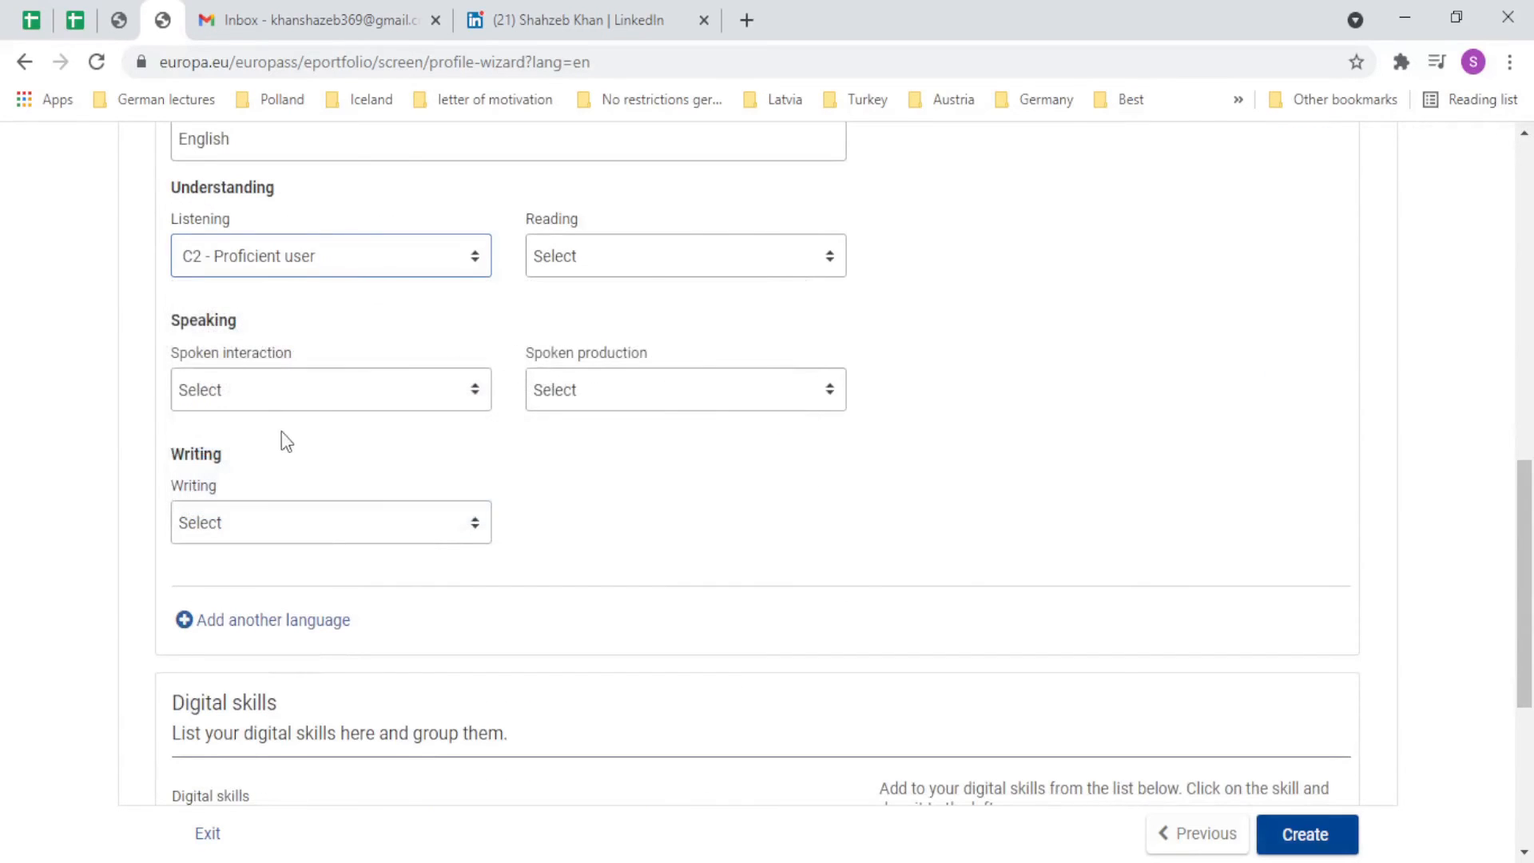
# Set English reading, spoken interaction and spoken production to C2 - Proficient user.
pyautogui.click(650, 262)
pyautogui.scroll(-3, 663, 503)
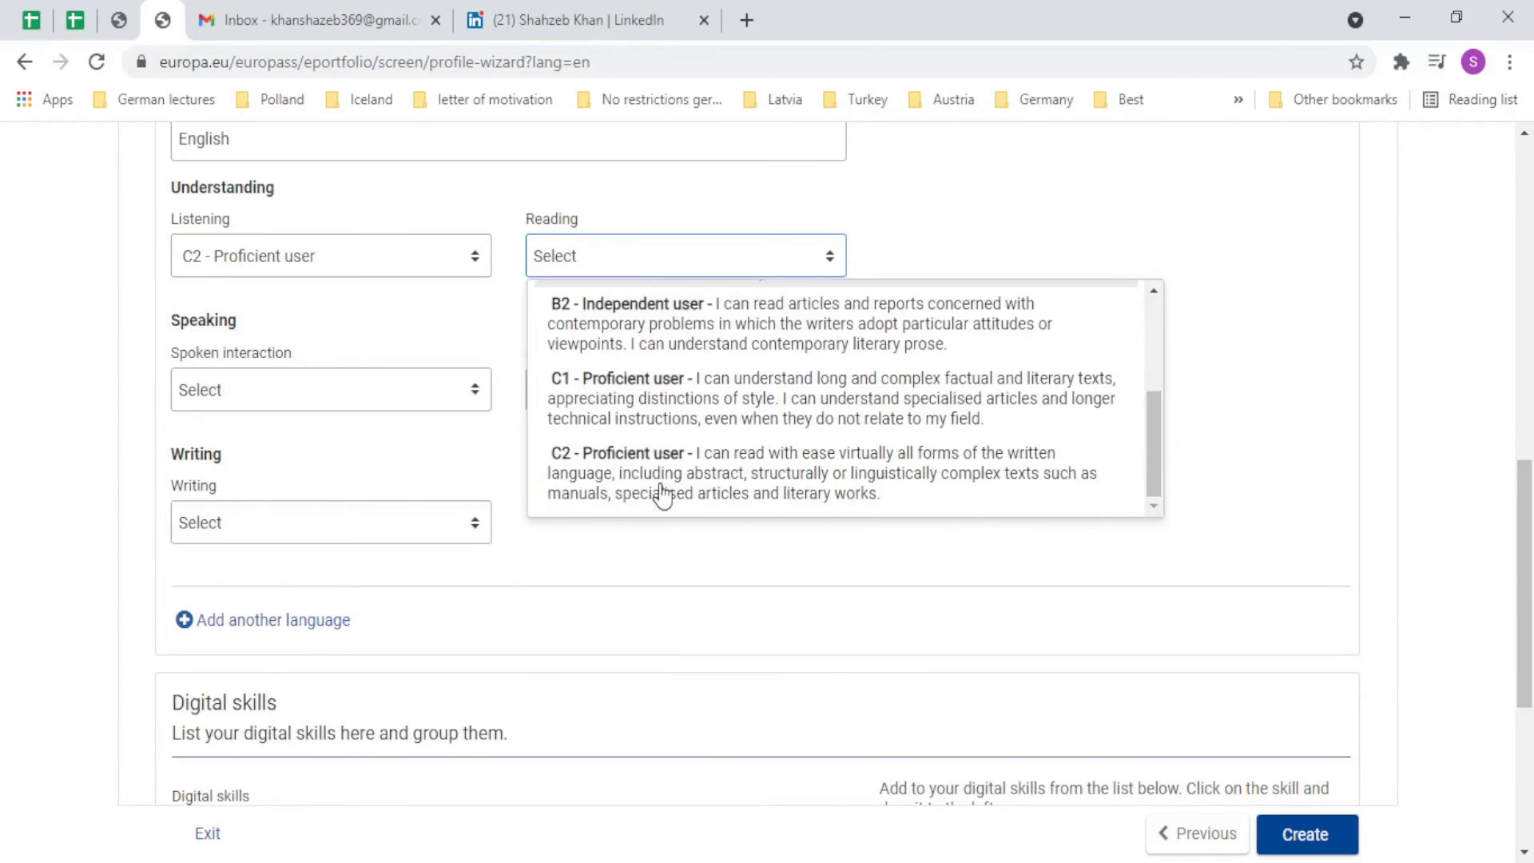
pyautogui.click(661, 490)
pyautogui.click(363, 383)
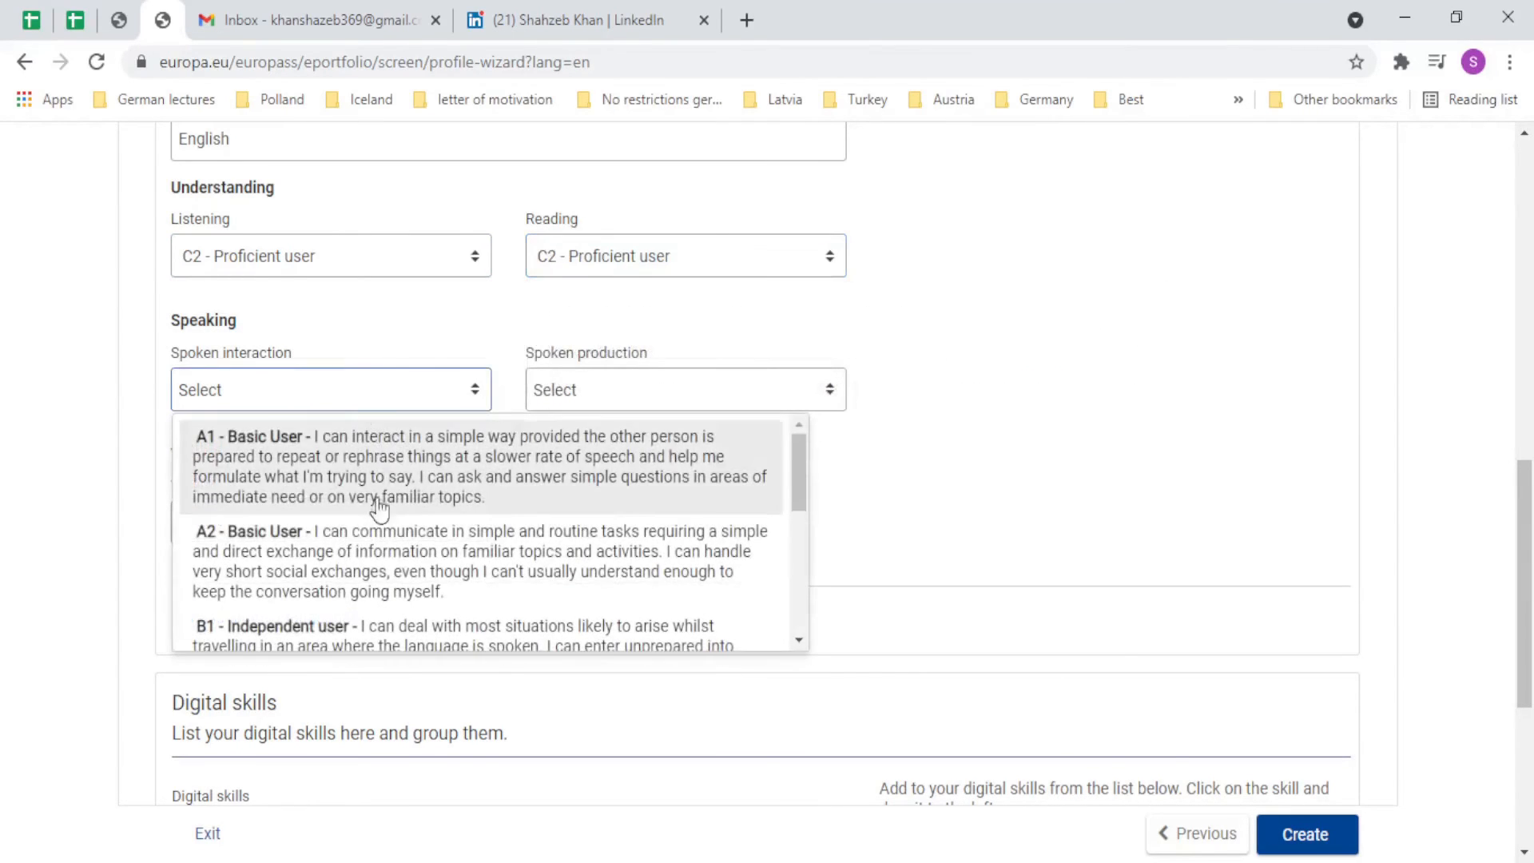
pyautogui.scroll(-5, 379, 508)
pyautogui.click(367, 623)
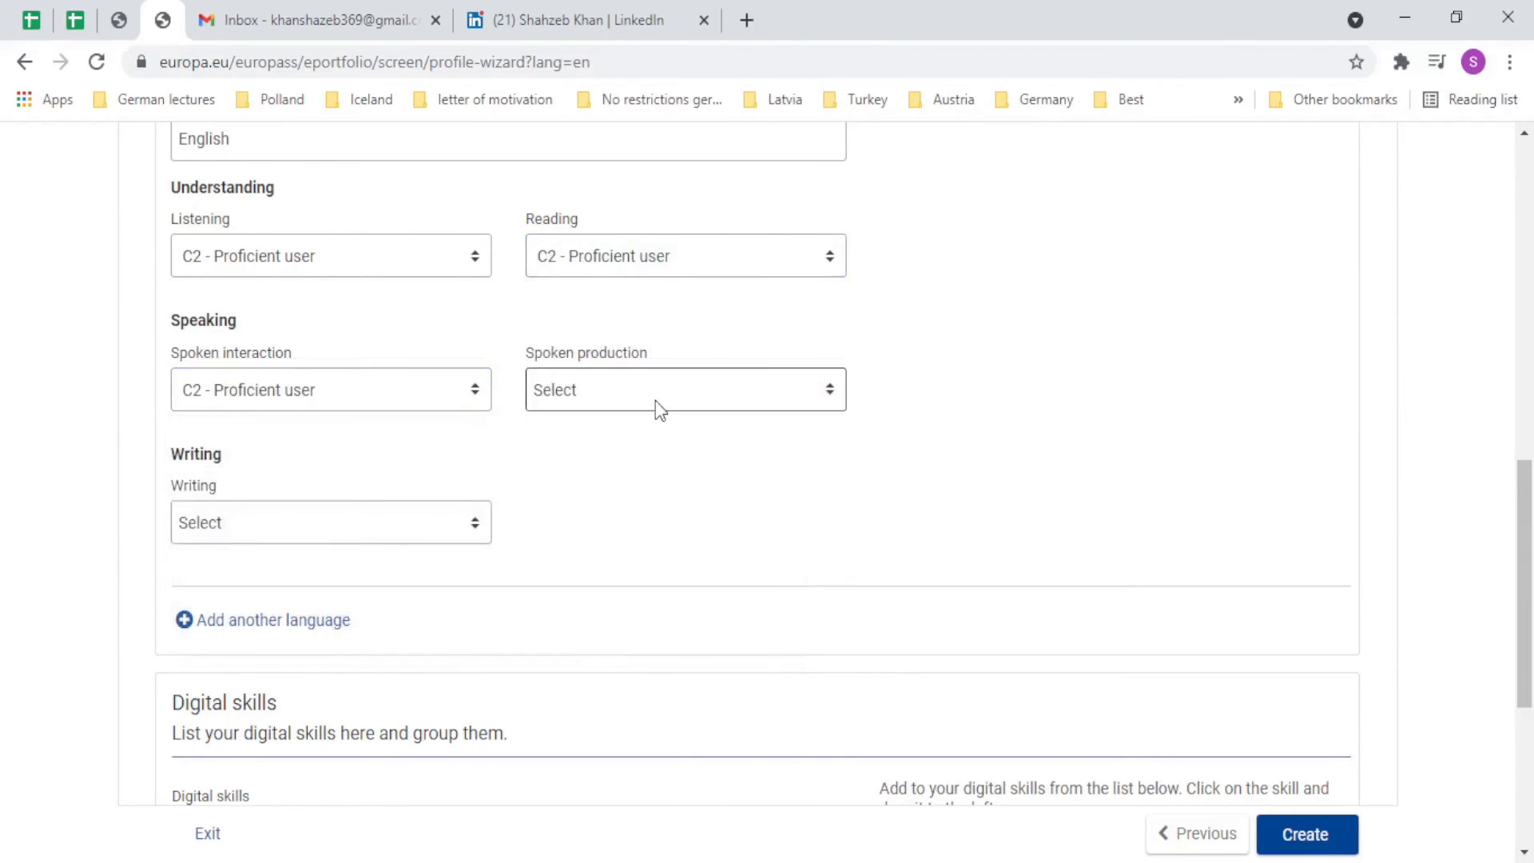
pyautogui.click(655, 400)
pyautogui.scroll(-5, 663, 560)
pyautogui.click(639, 599)
# Set English writing to C2 - Proficient user and save the English entry.
pyautogui.click(223, 520)
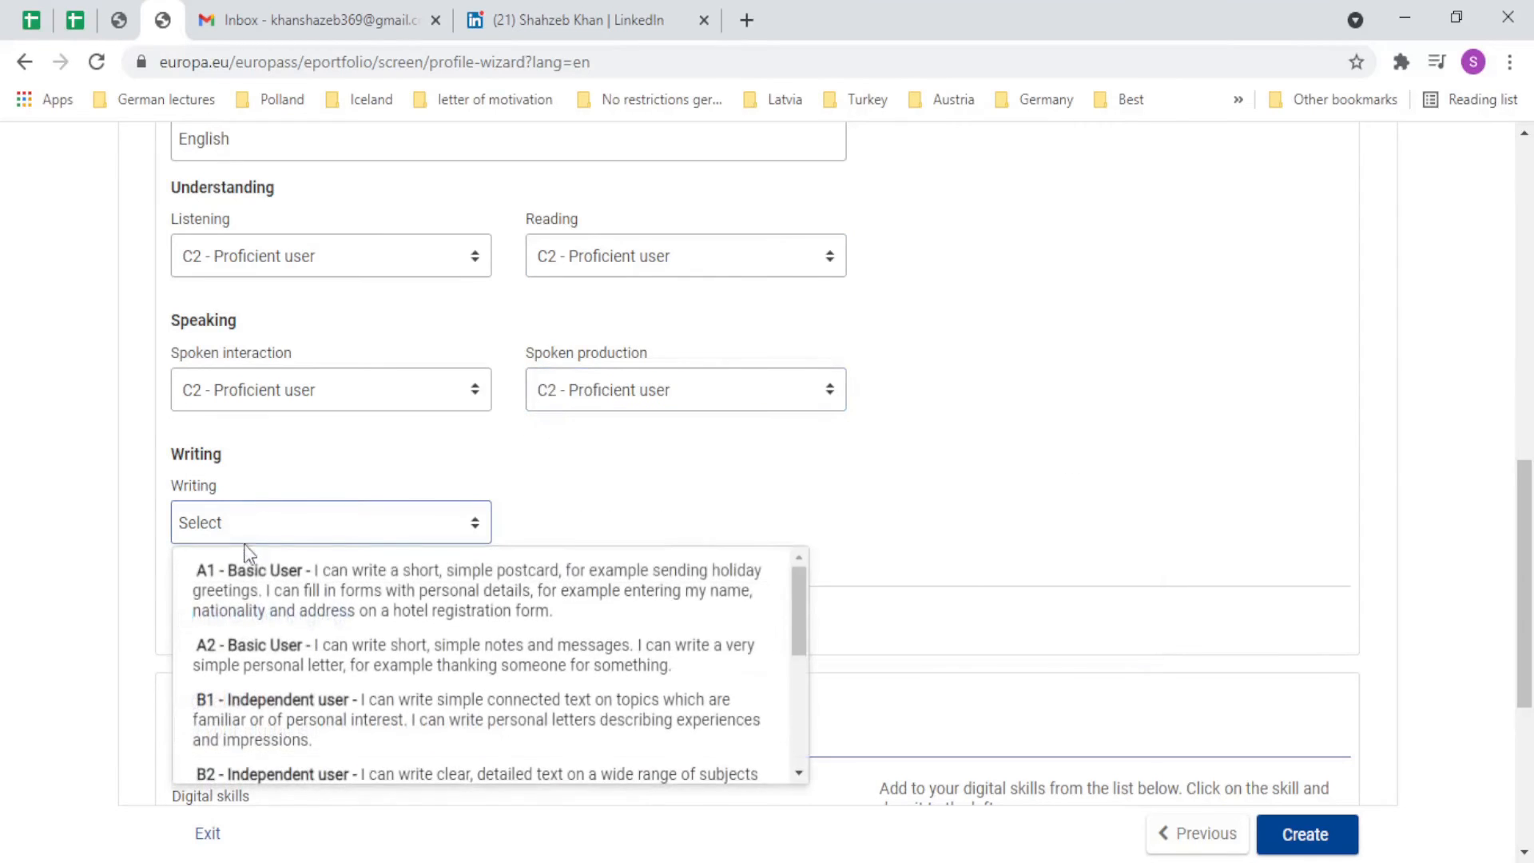
pyautogui.scroll(-10, 267, 683)
pyautogui.click(312, 328)
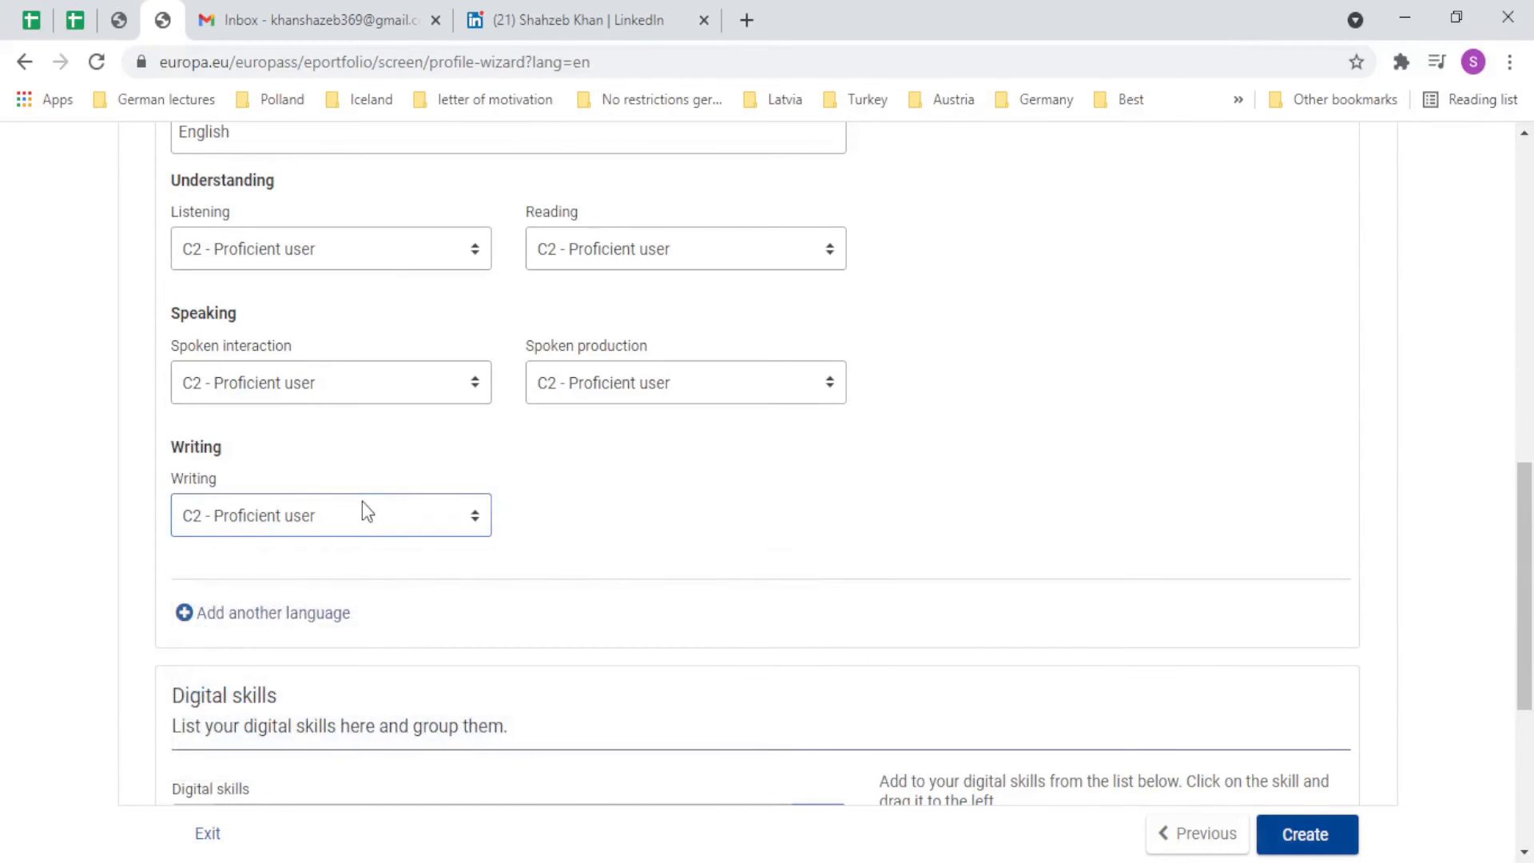
pyautogui.click(335, 612)
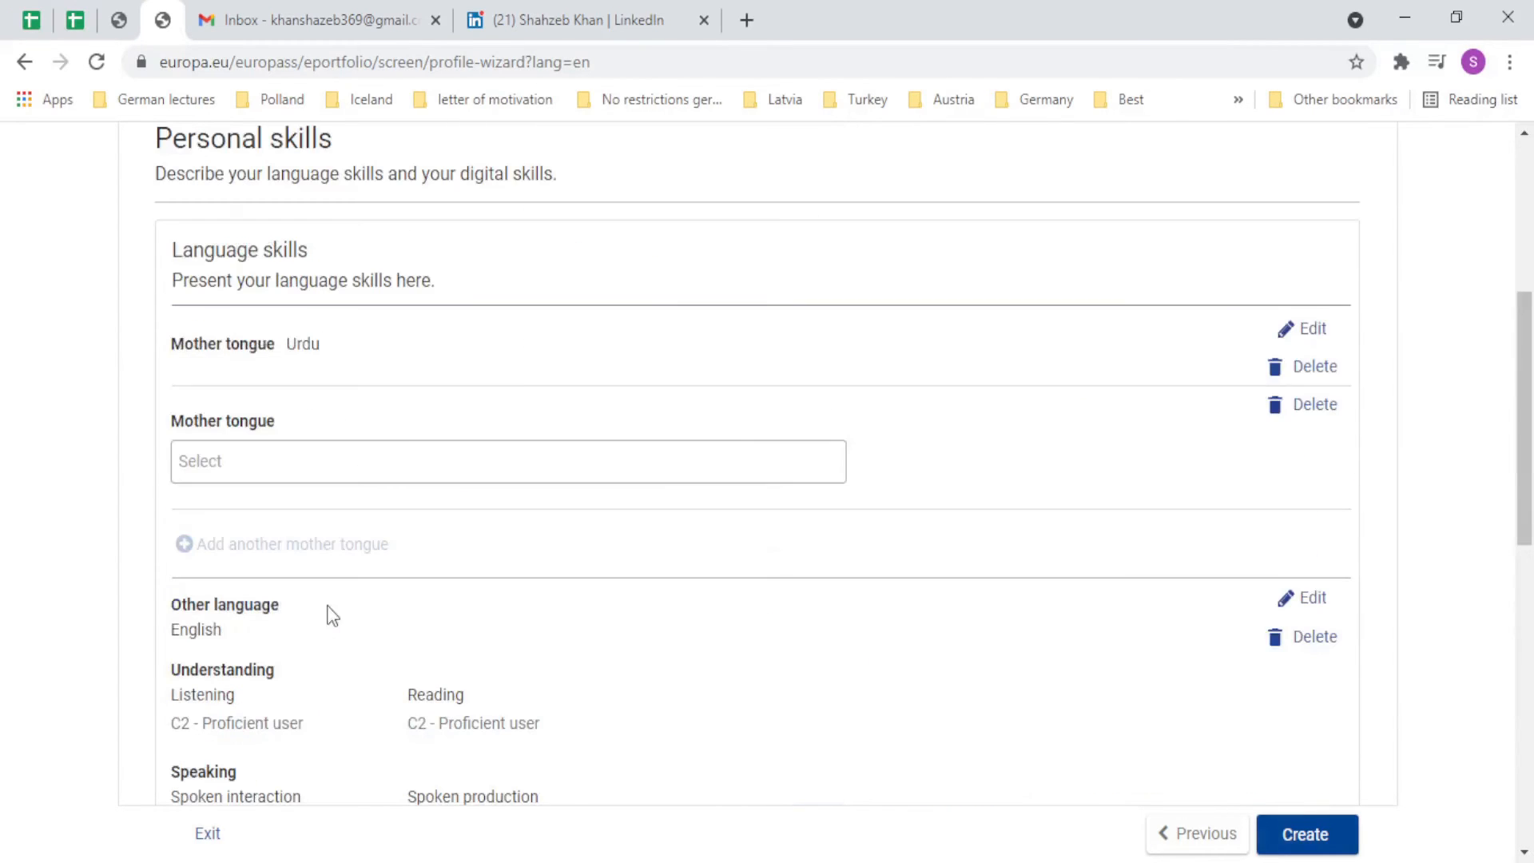
pyautogui.click(340, 453)
pyautogui.scroll(-4, 206, 473)
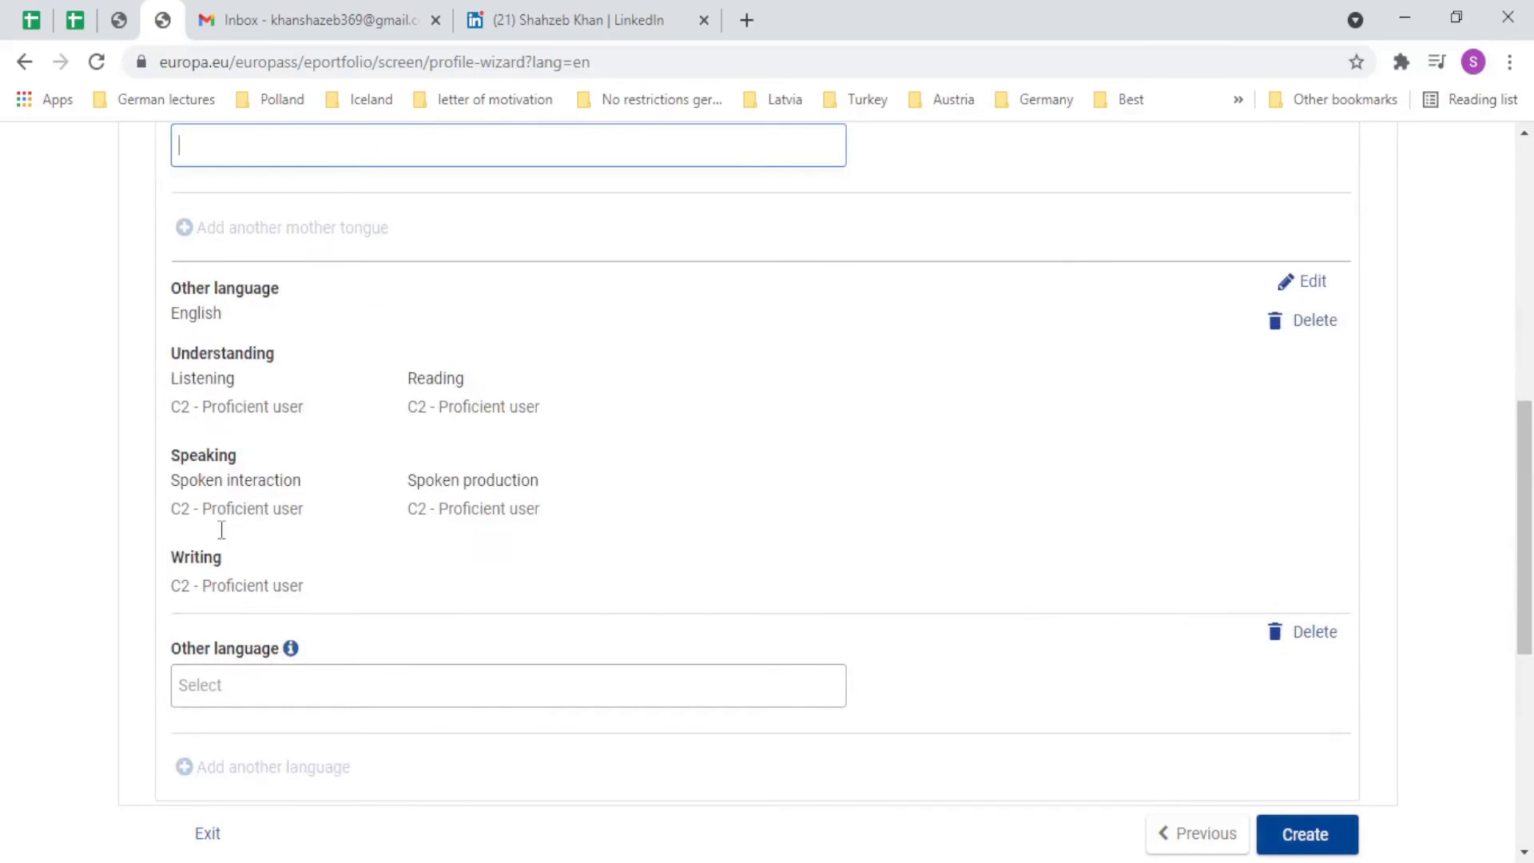
# Enter German as the next other language.
pyautogui.click(256, 703)
pyautogui.write('Ger')
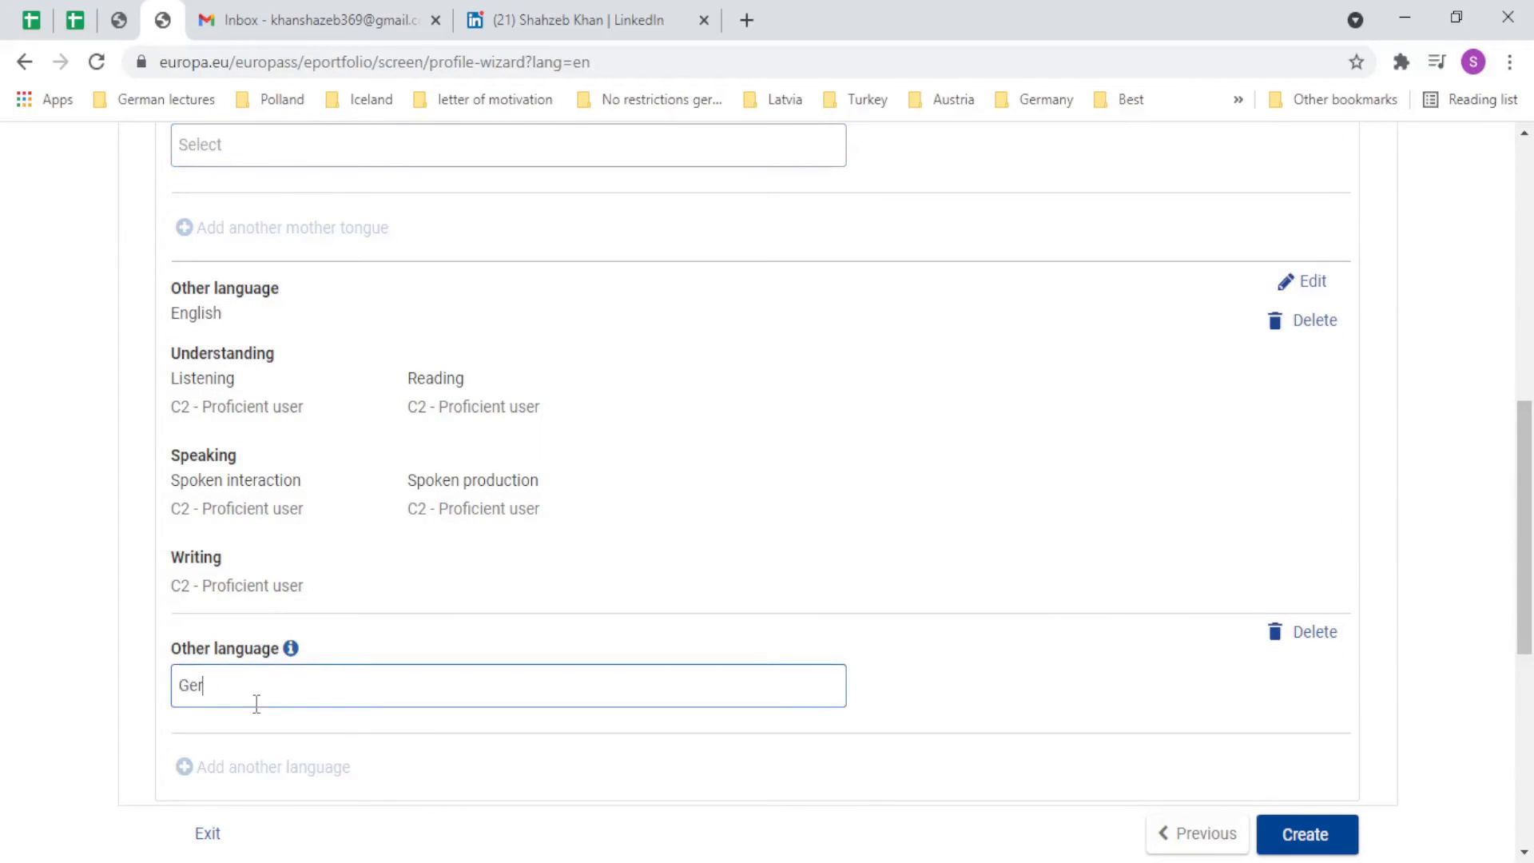
pyautogui.write('man')
pyautogui.click(288, 725)
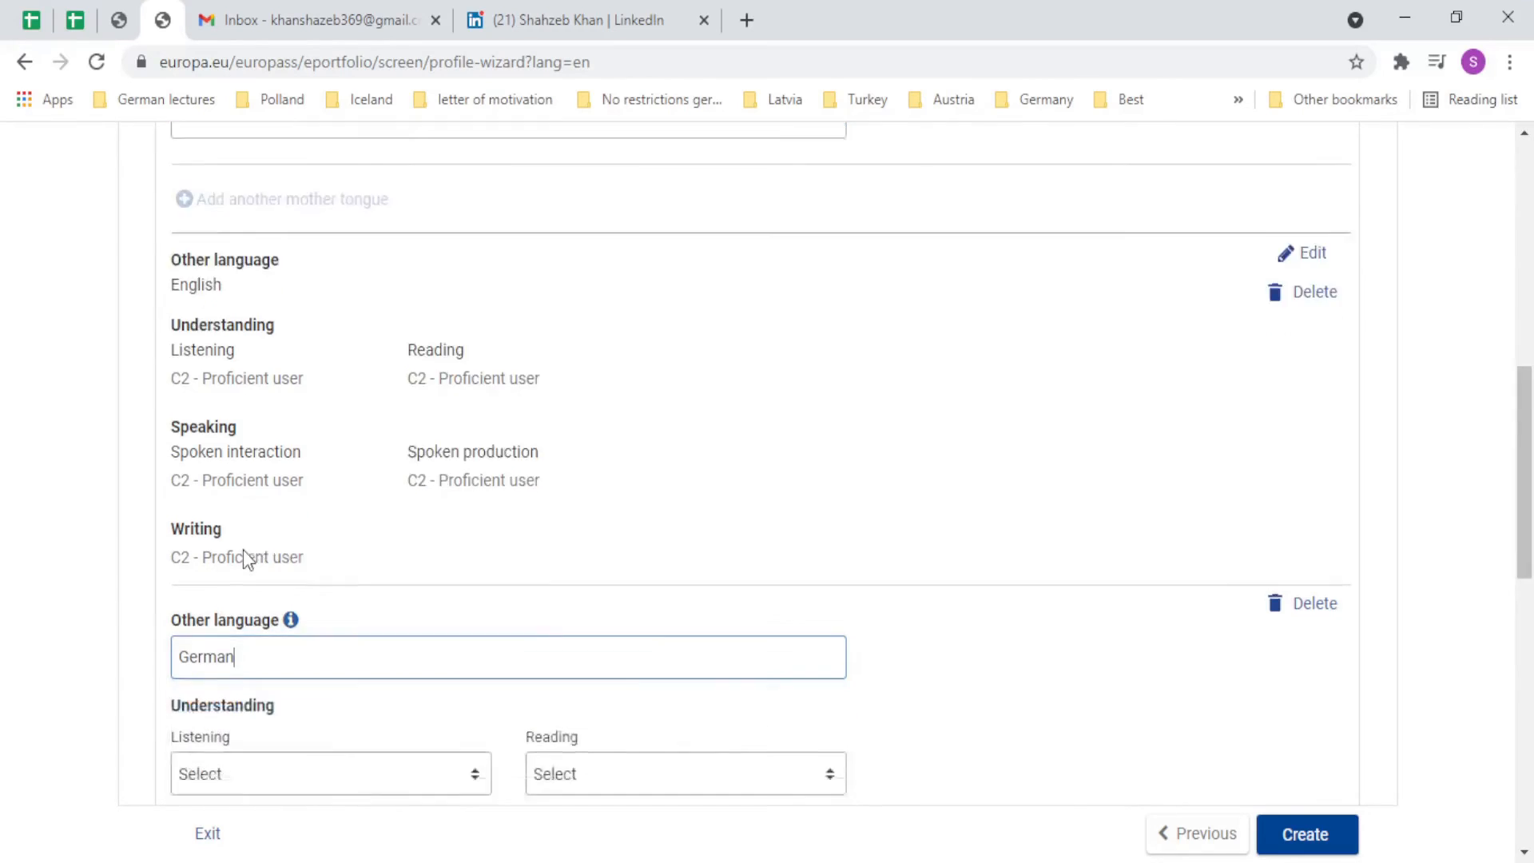
pyautogui.scroll(-3, 243, 549)
# Rate German A1 - Basic User for listening, reading, spoken interaction, spoken production and writing.
pyautogui.click(263, 491)
pyautogui.click(272, 574)
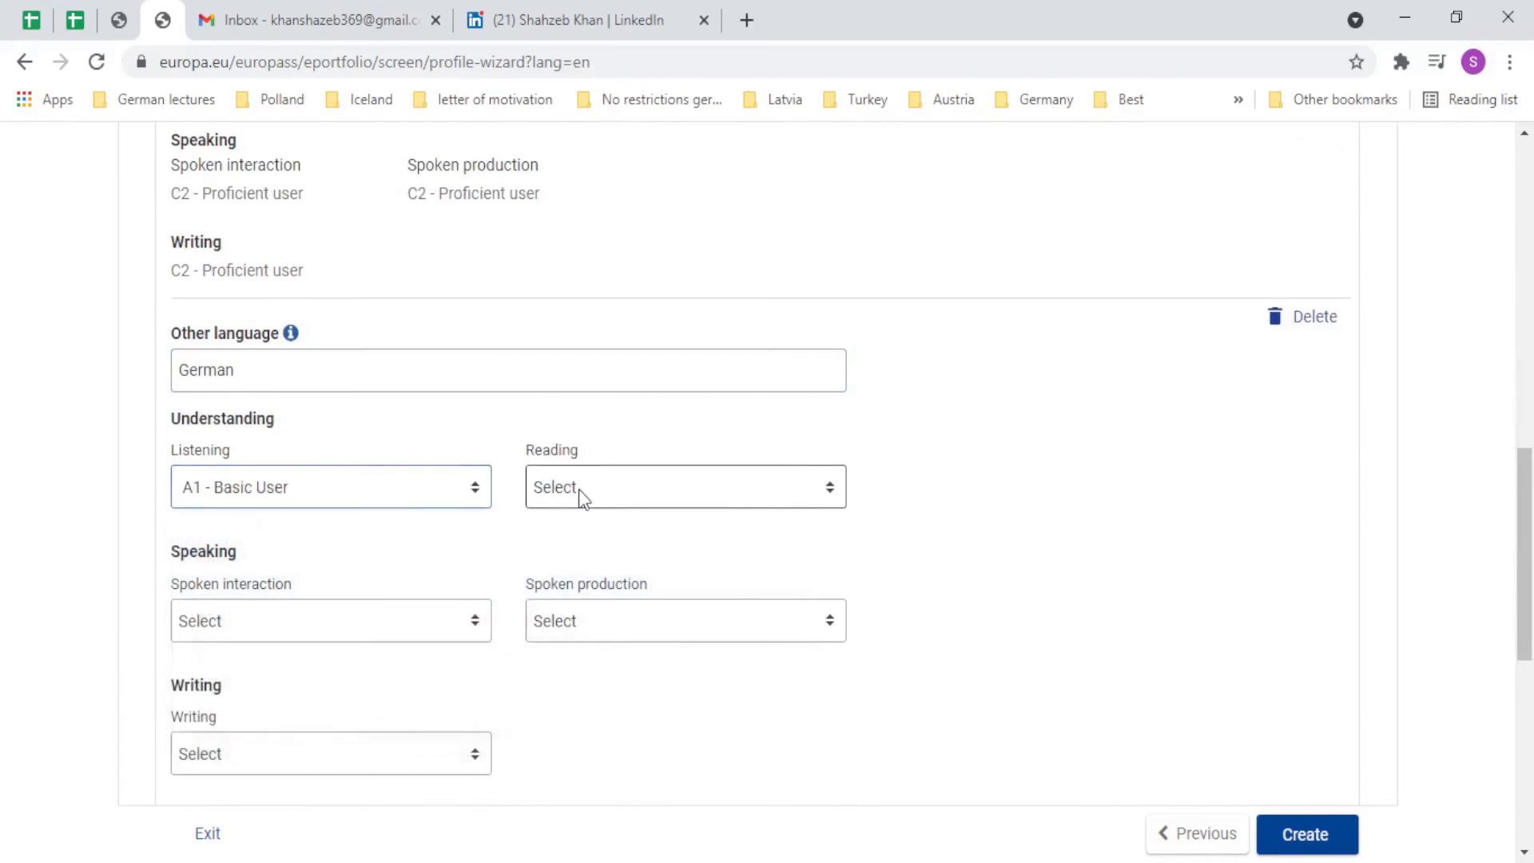
pyautogui.click(578, 489)
pyautogui.click(566, 536)
pyautogui.click(328, 623)
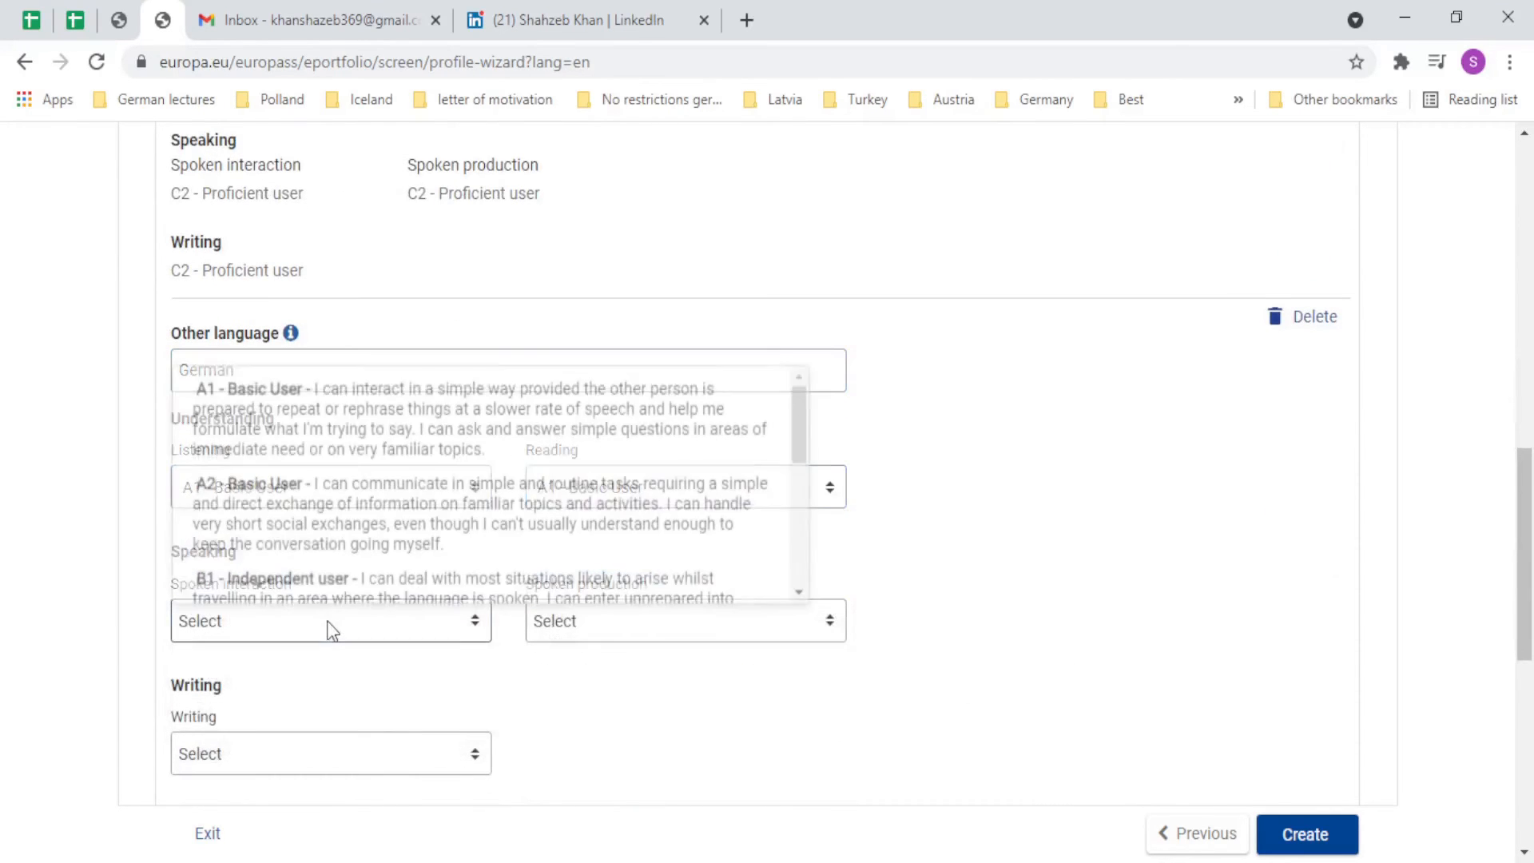
pyautogui.click(414, 408)
pyautogui.click(563, 628)
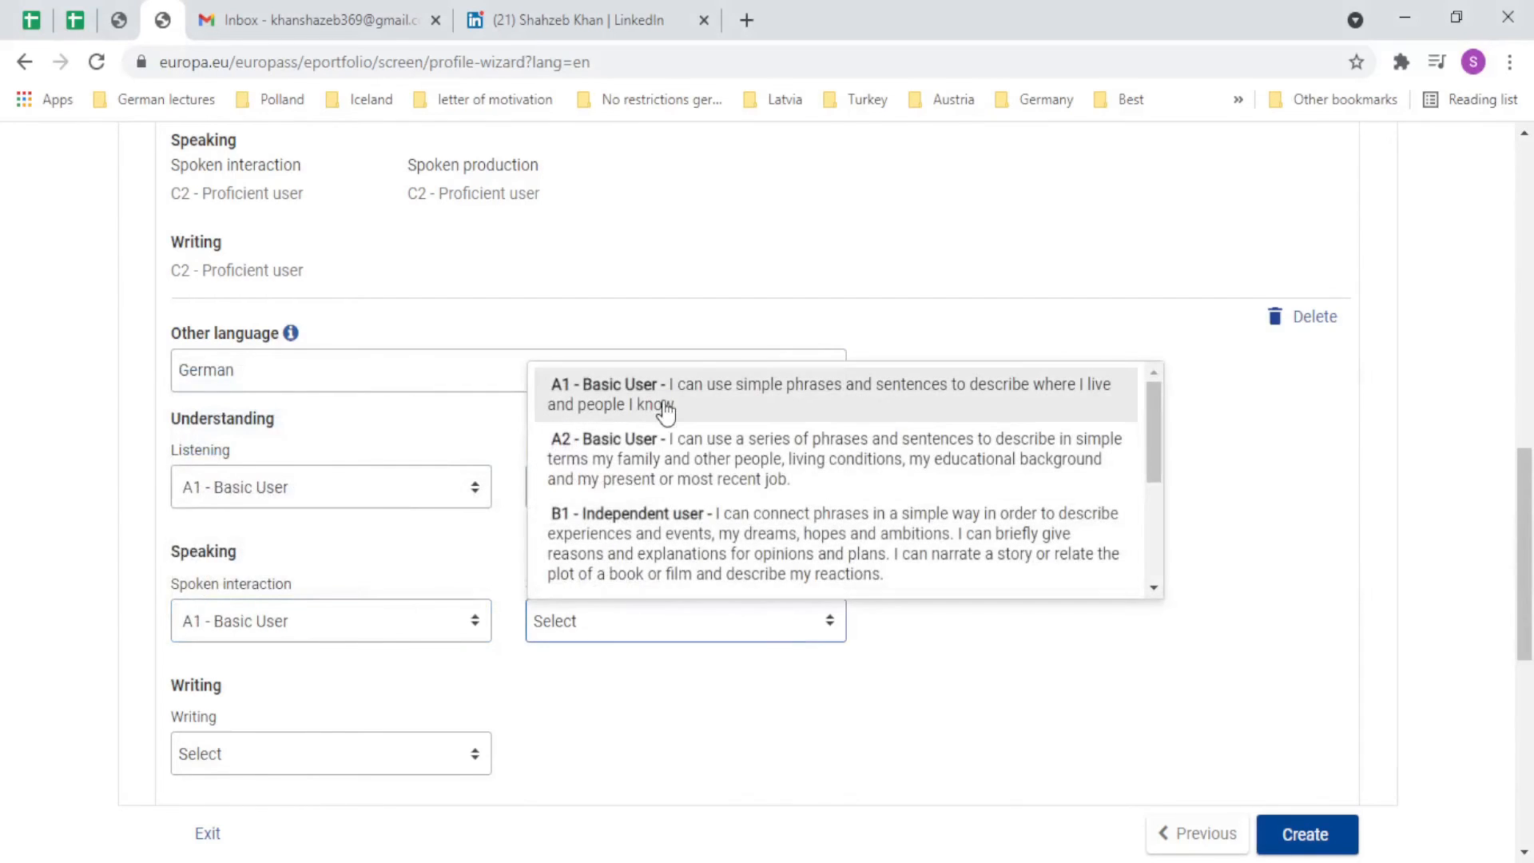
pyautogui.click(665, 410)
pyautogui.click(308, 767)
pyautogui.click(352, 548)
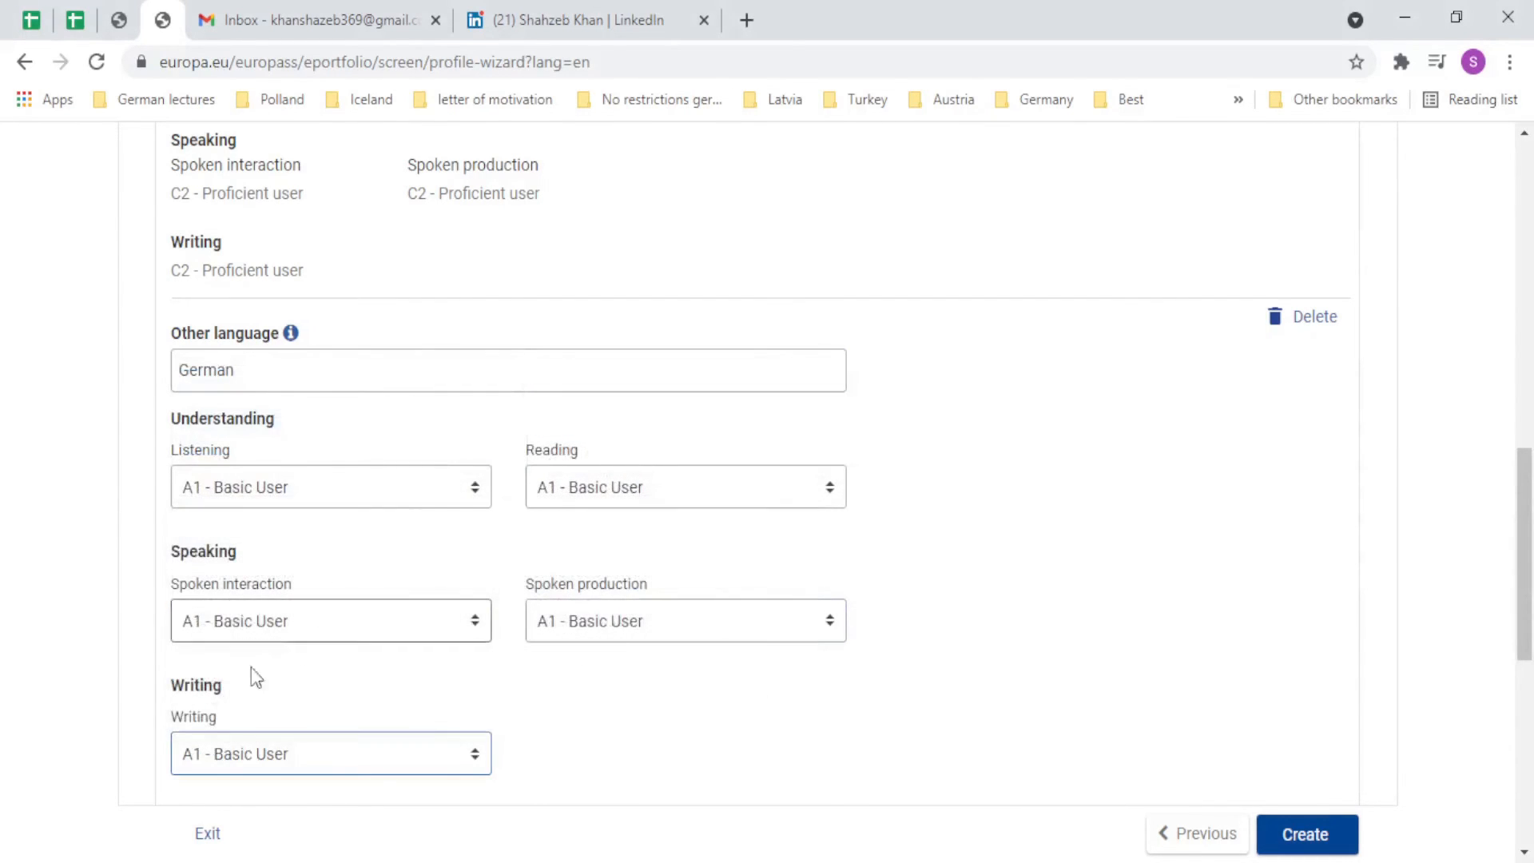
# Save German and add an empty slot for another language.
pyautogui.scroll(-4, 96, 624)
pyautogui.click(229, 551)
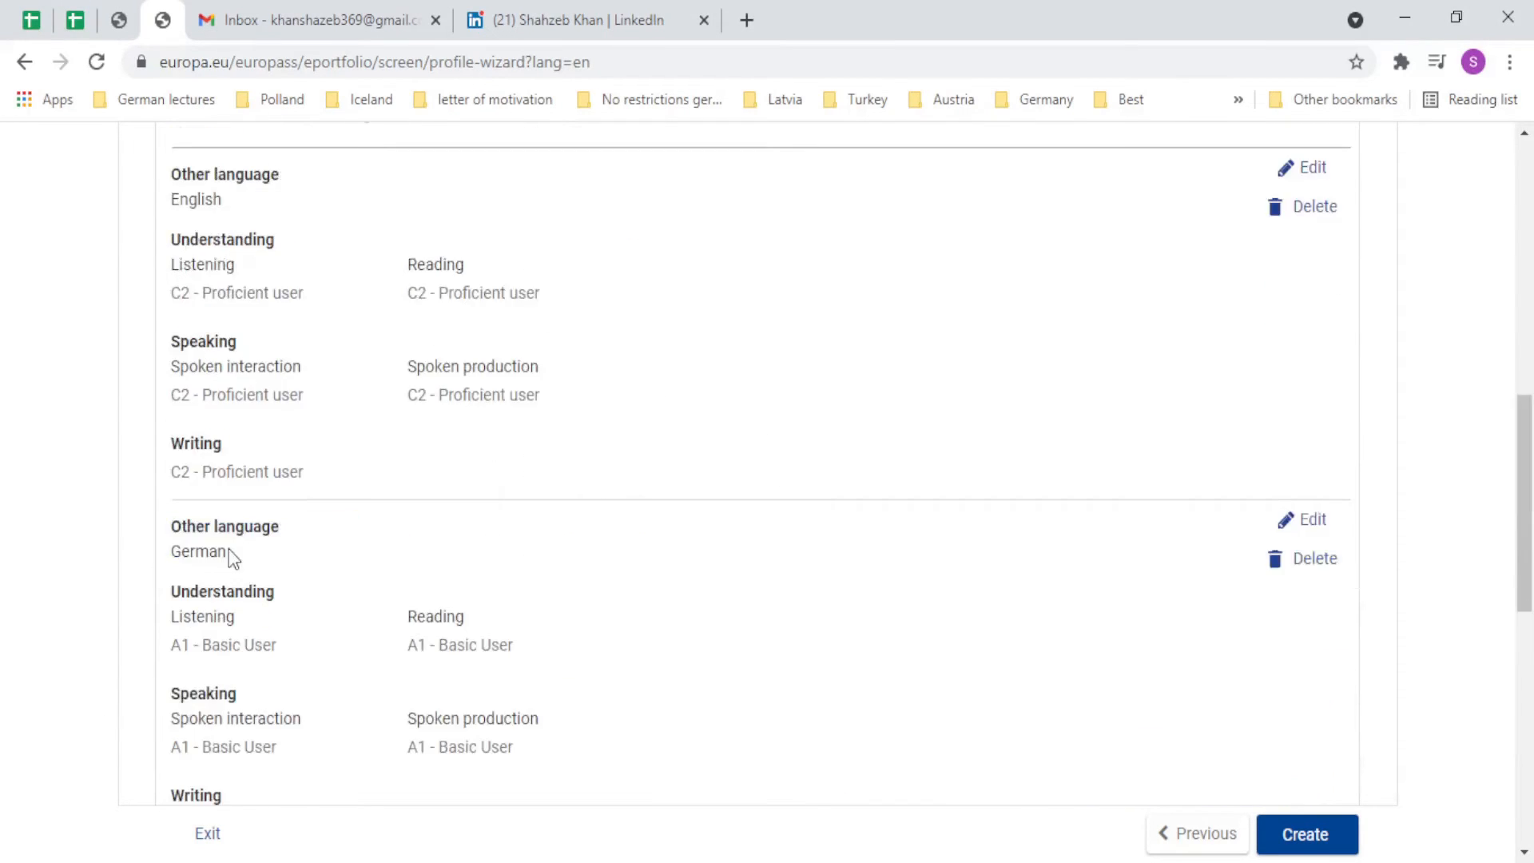
pyautogui.scroll(-7, 263, 607)
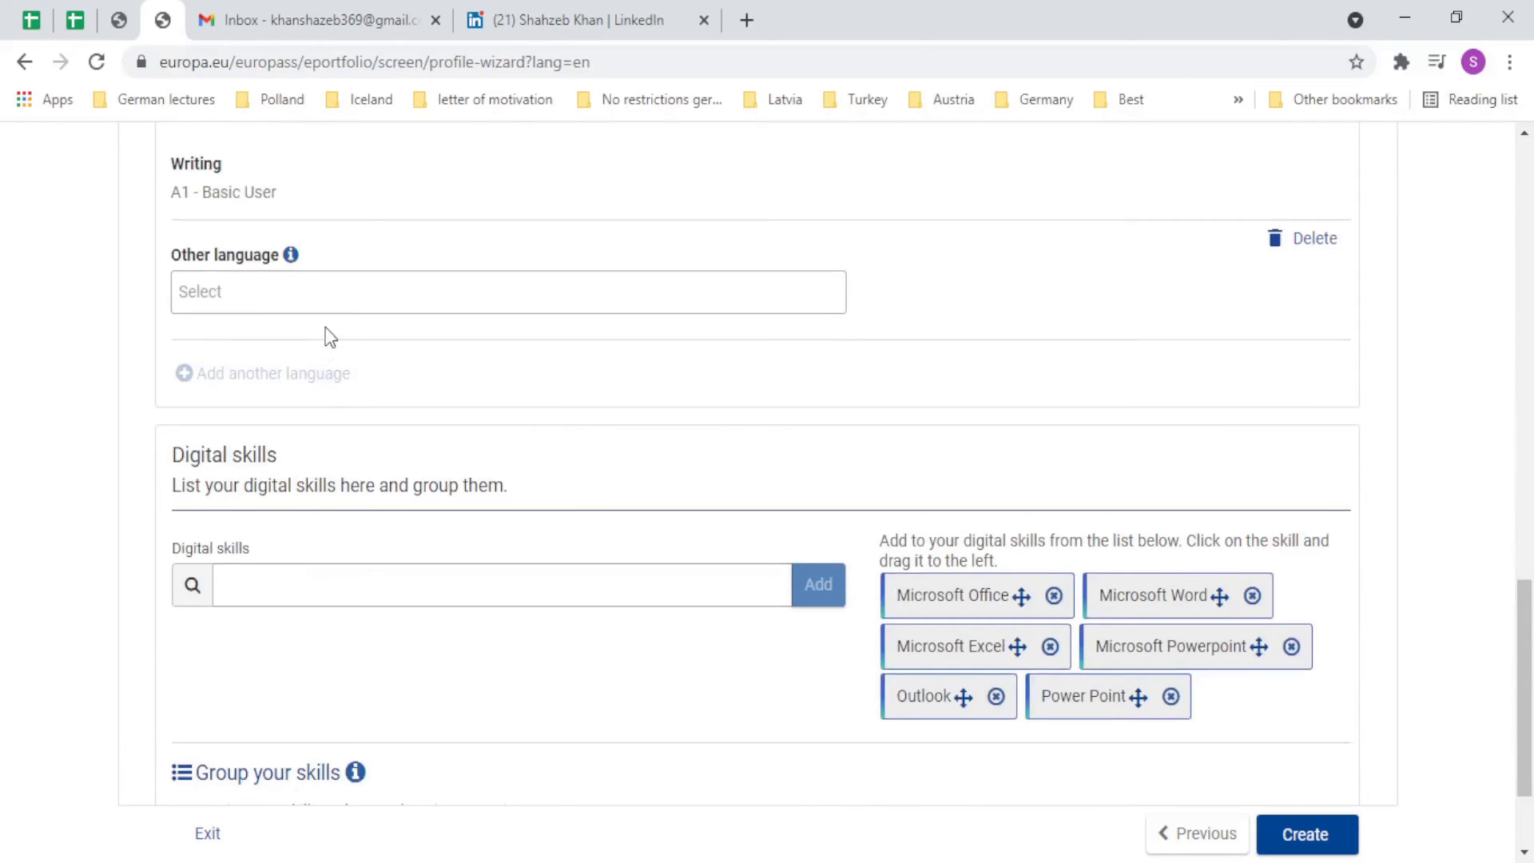
pyautogui.scroll(4, 330, 337)
# Enter Italian as the third other language.
pyautogui.click(287, 610)
pyautogui.write('It')
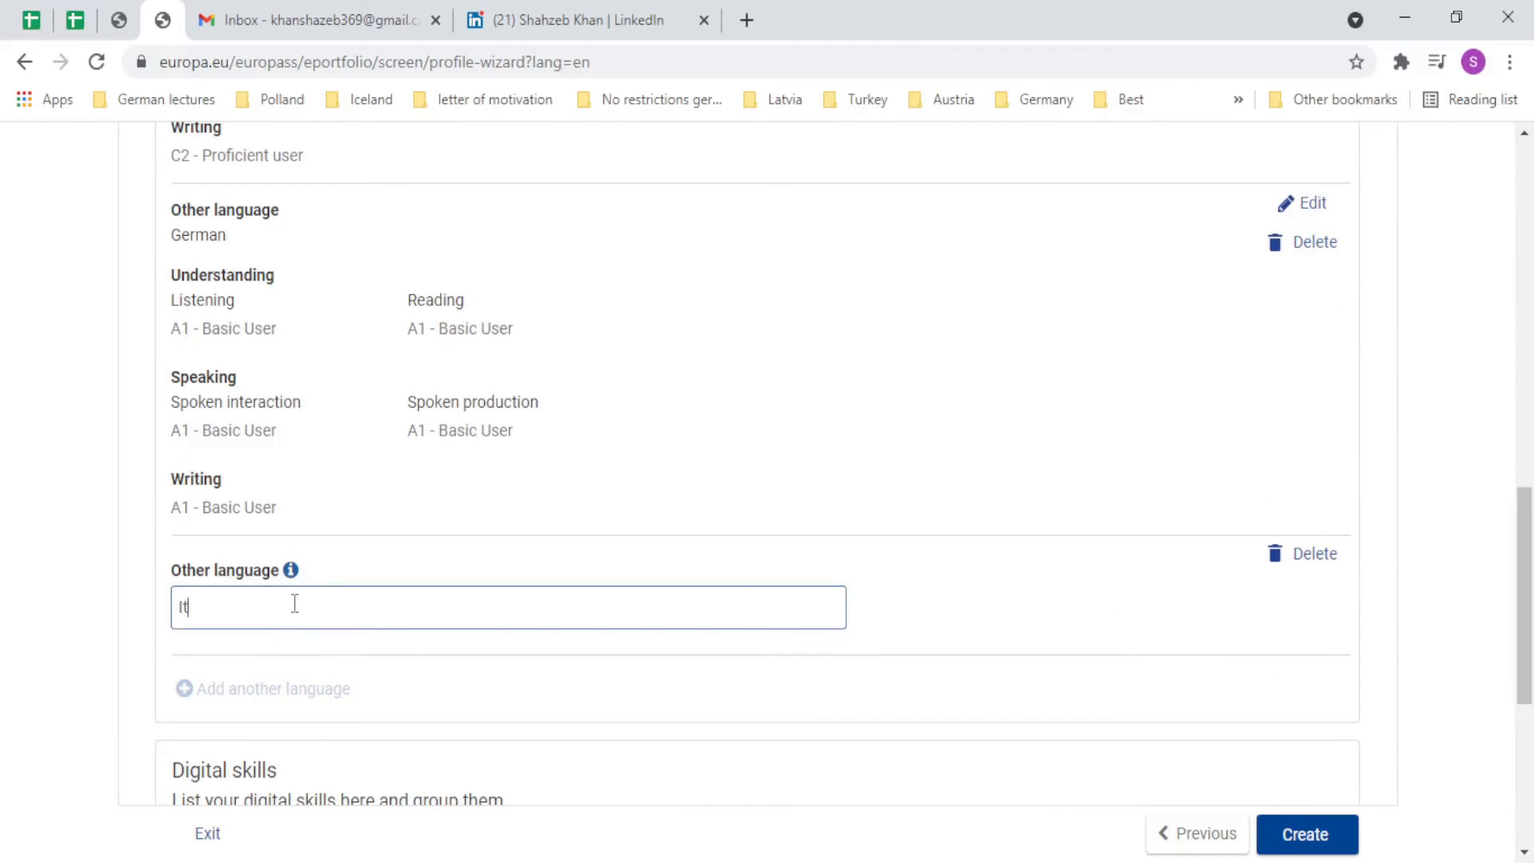
pyautogui.write('alian')
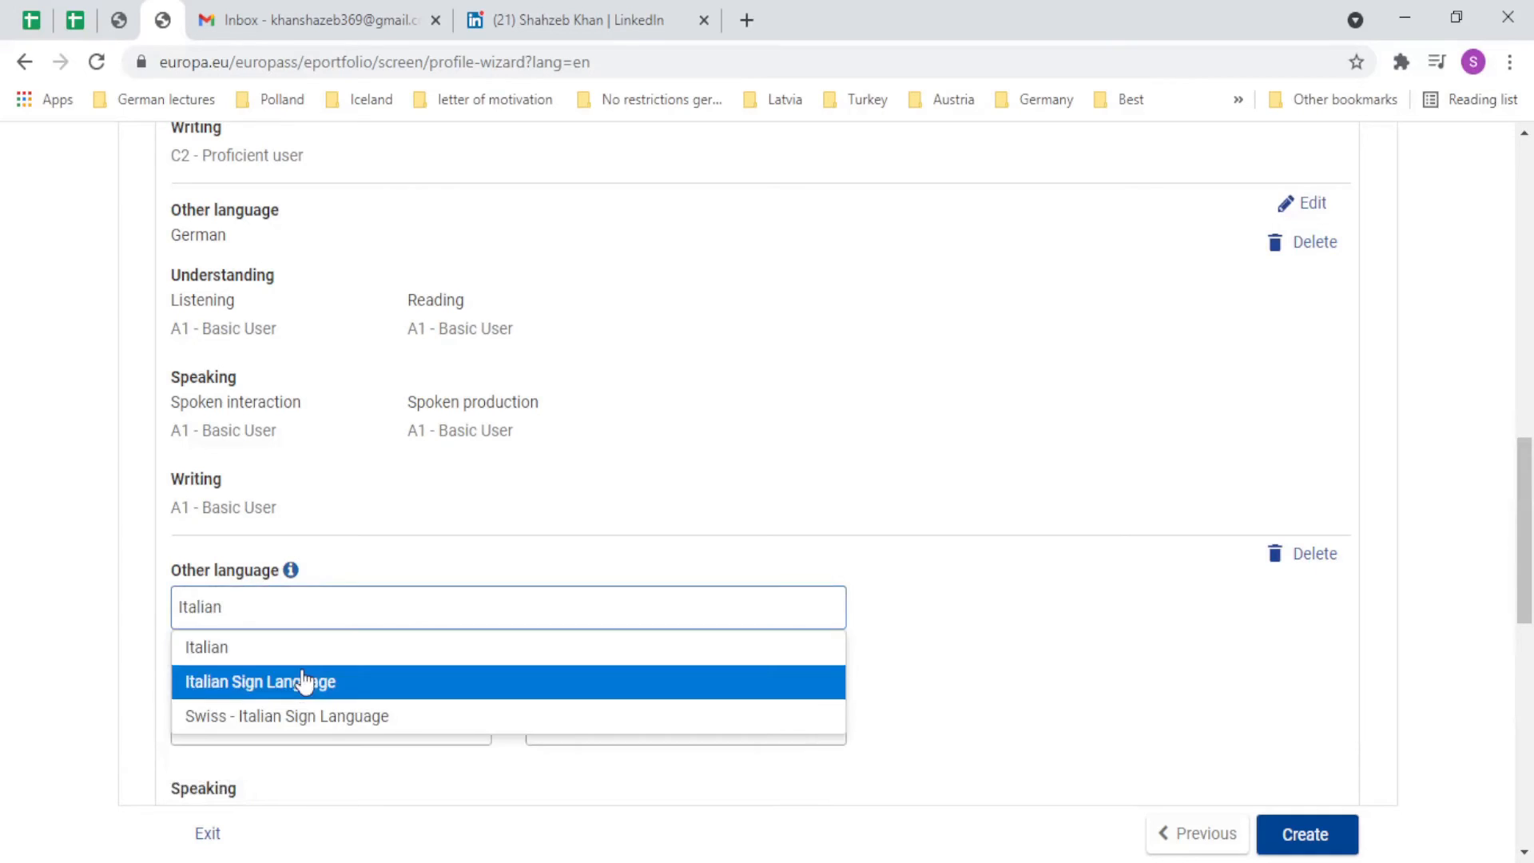
pyautogui.click(309, 659)
# Rate Italian listening and reading A1 - Basic User.
pyautogui.click(327, 683)
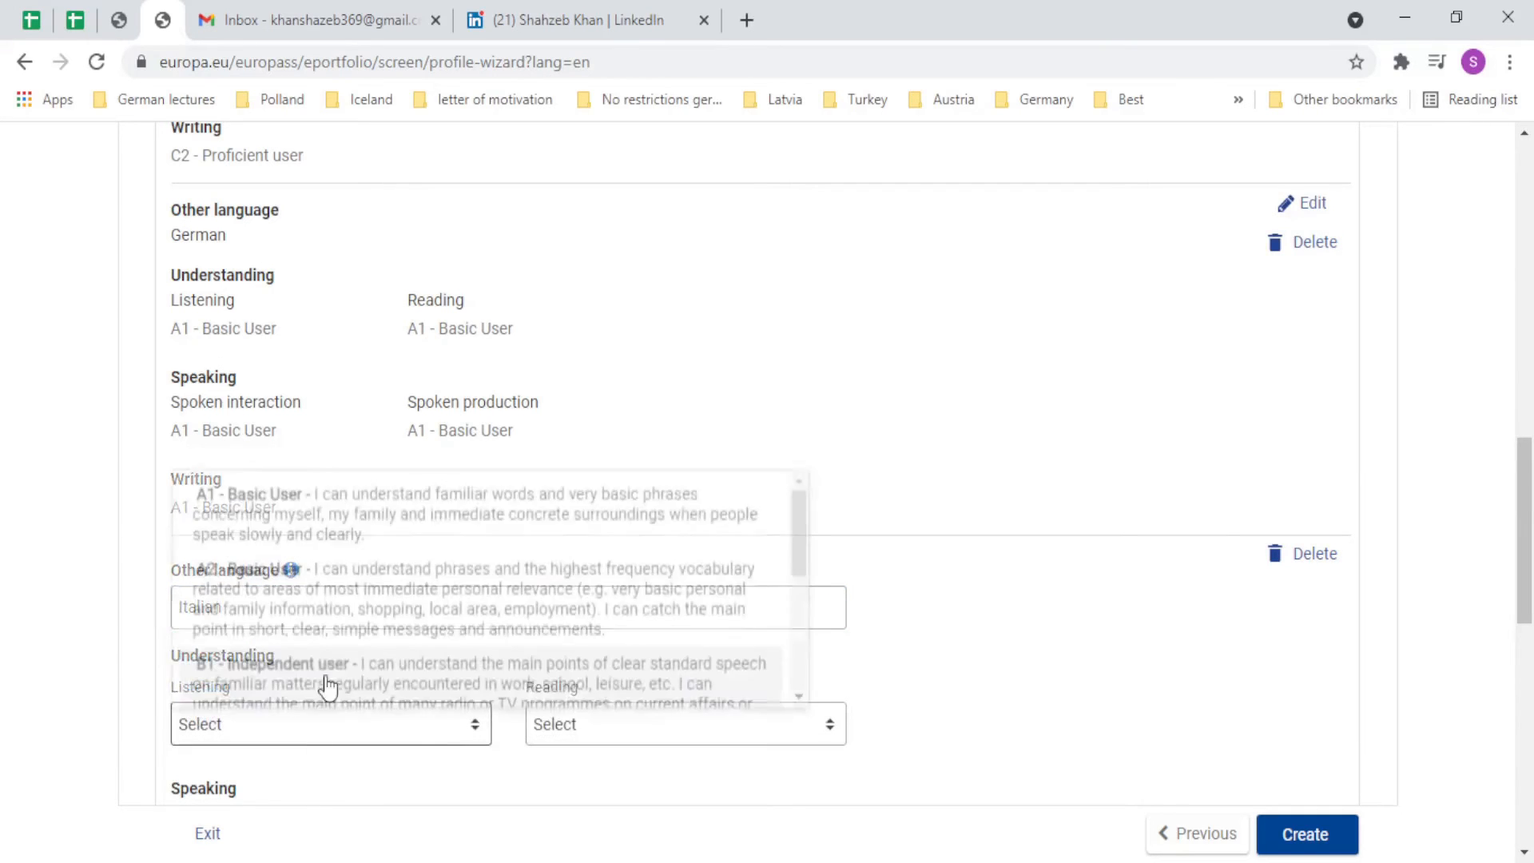
pyautogui.click(346, 491)
pyautogui.click(649, 728)
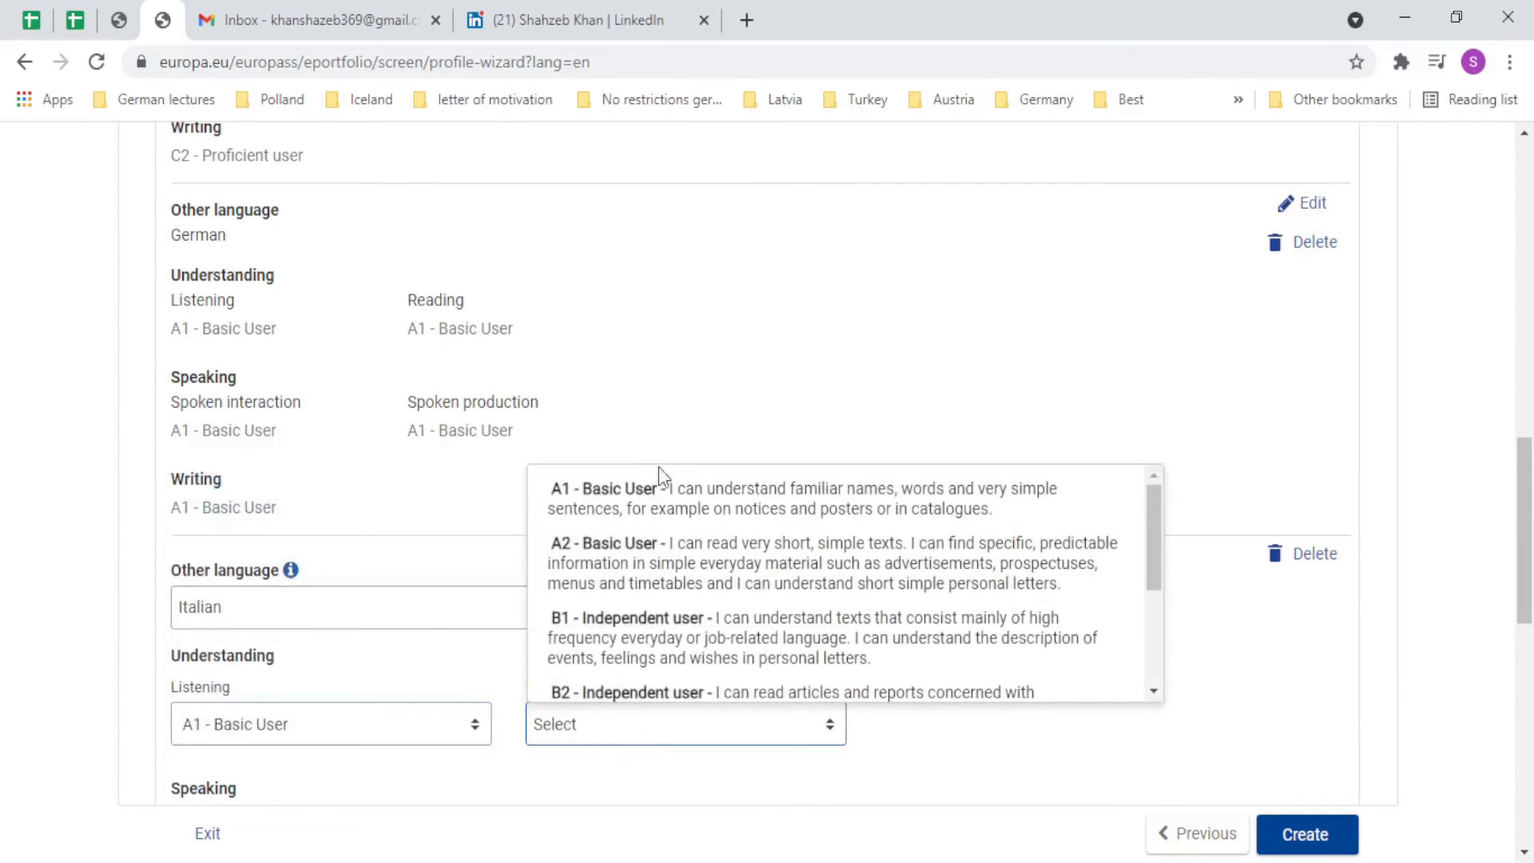
pyautogui.click(626, 513)
pyautogui.scroll(-4, 267, 702)
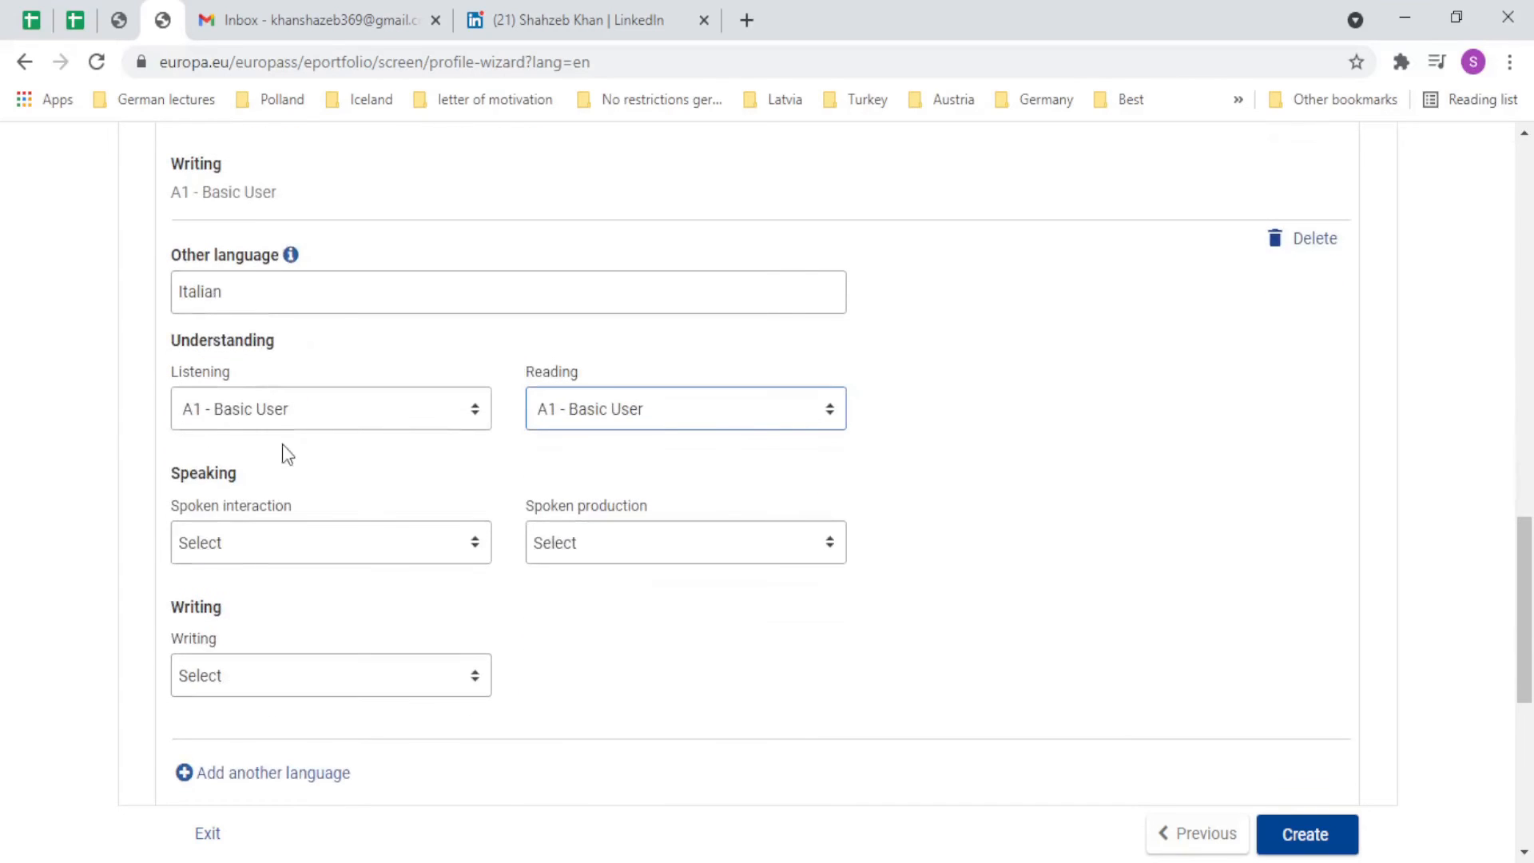
# Leave spoken interaction unrated and set spoken production and writing to A1 - Basic User.
pyautogui.click(325, 541)
pyautogui.click(339, 569)
pyautogui.click(654, 559)
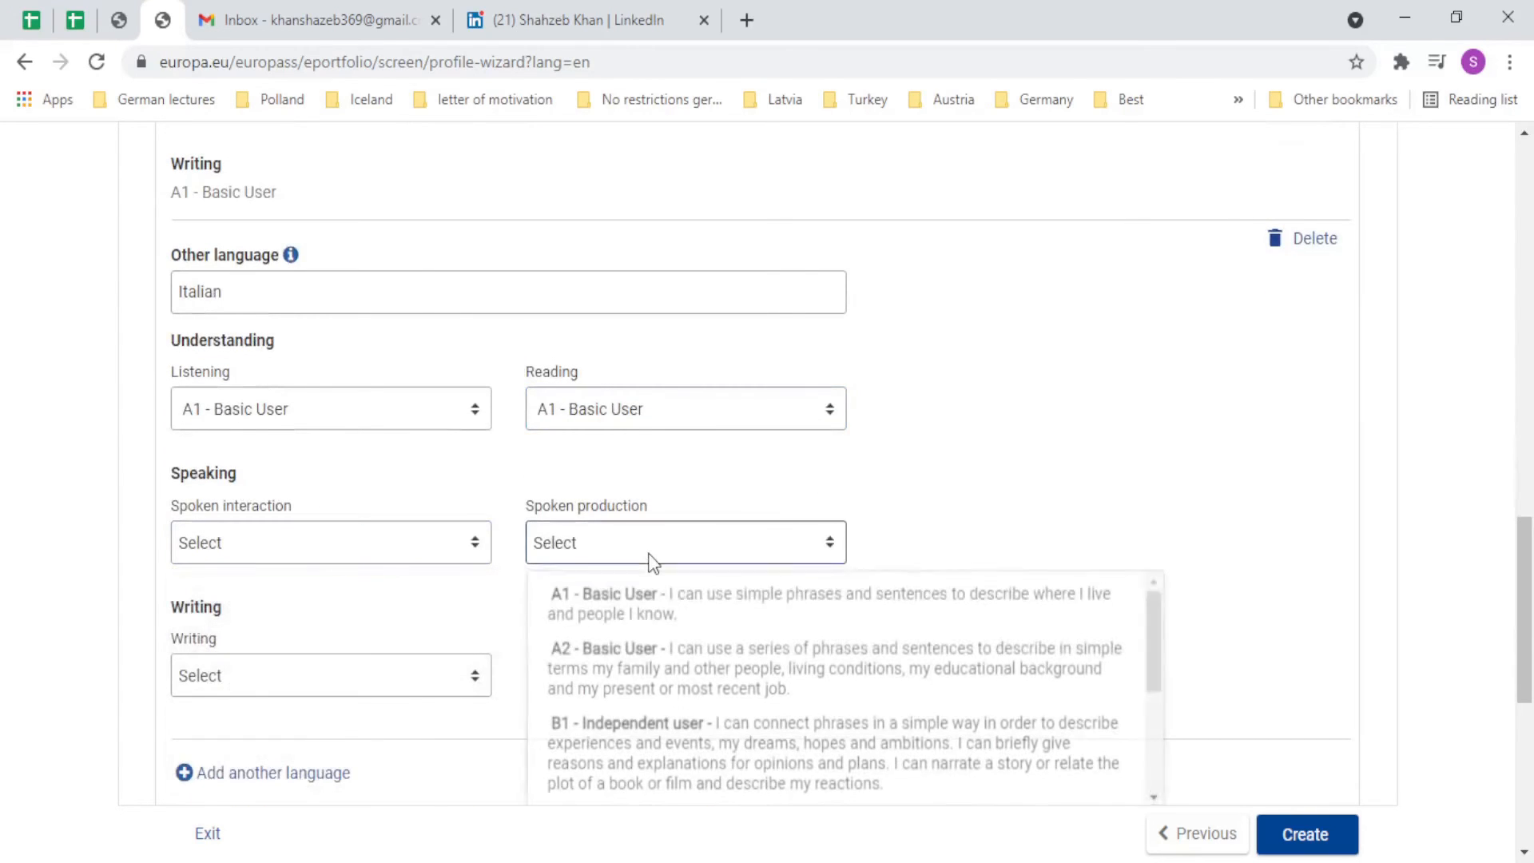
pyautogui.click(651, 607)
pyautogui.click(387, 681)
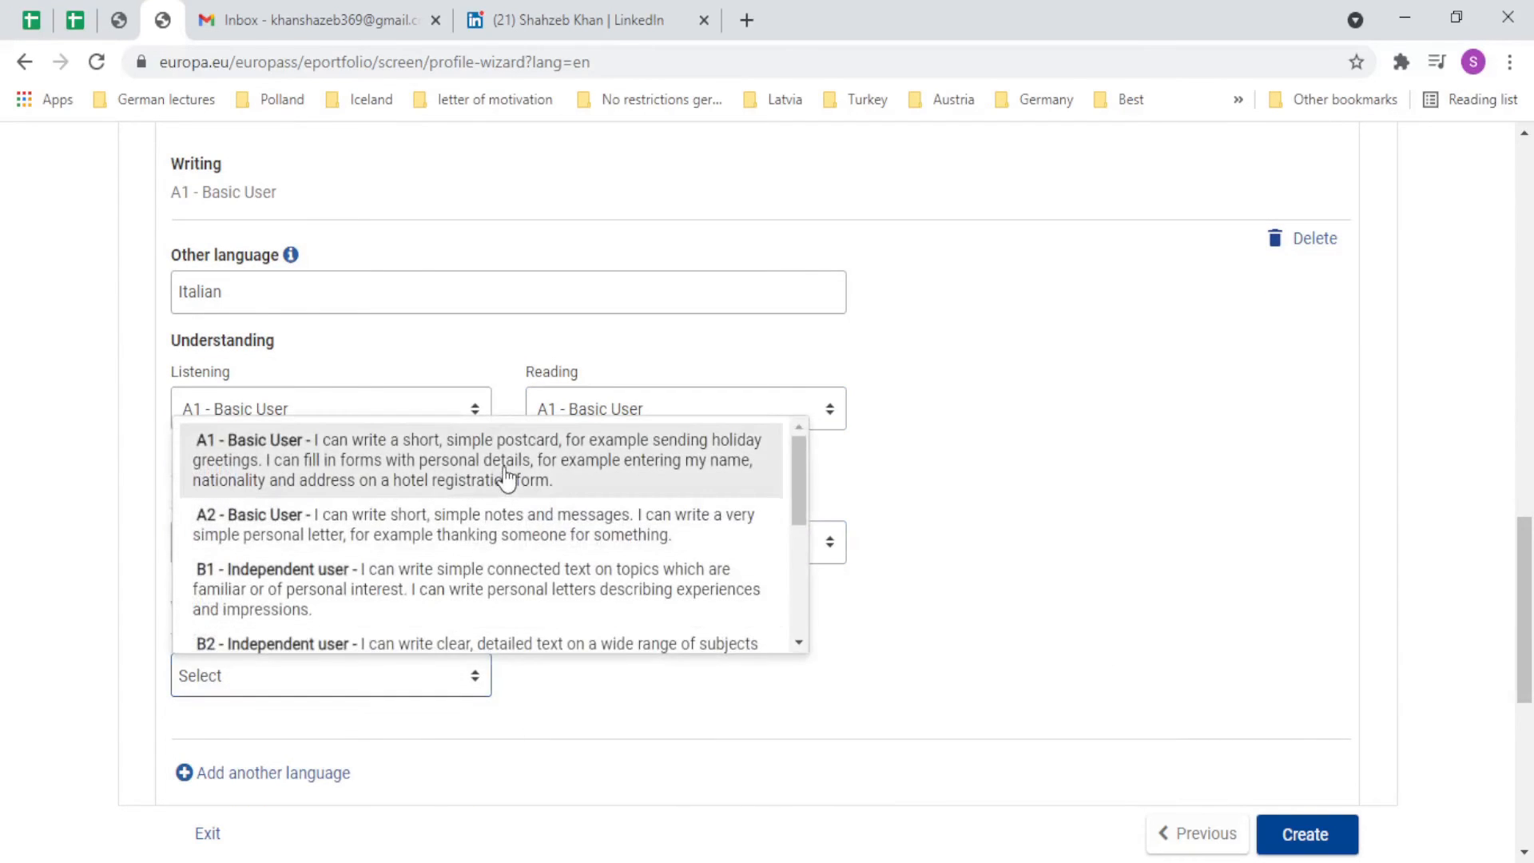
pyautogui.click(505, 477)
pyautogui.scroll(-4, 660, 592)
pyautogui.scroll(-1, 318, 553)
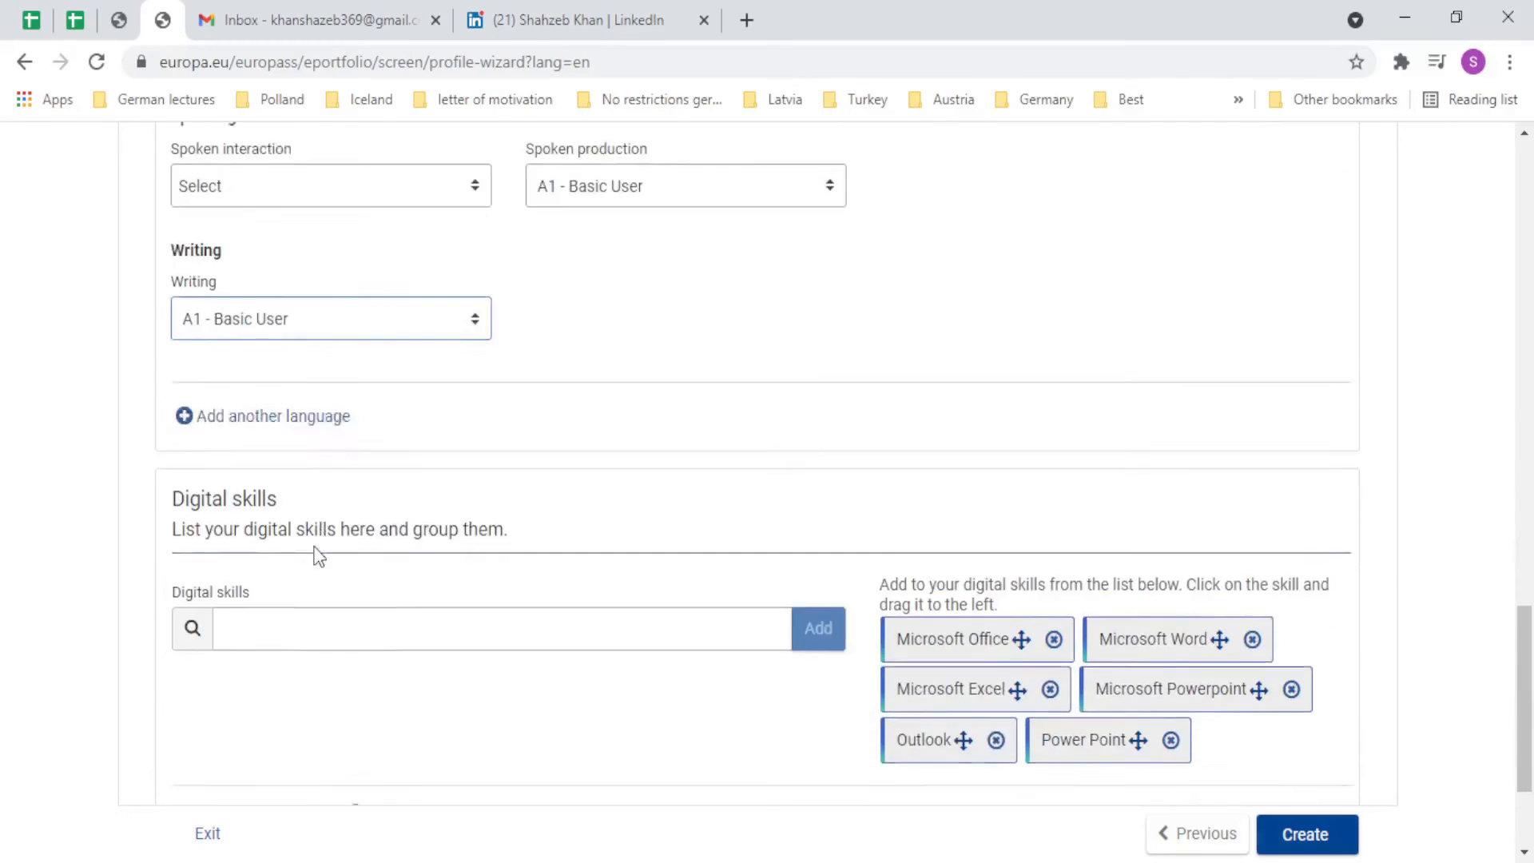
pyautogui.scroll(-3, 318, 554)
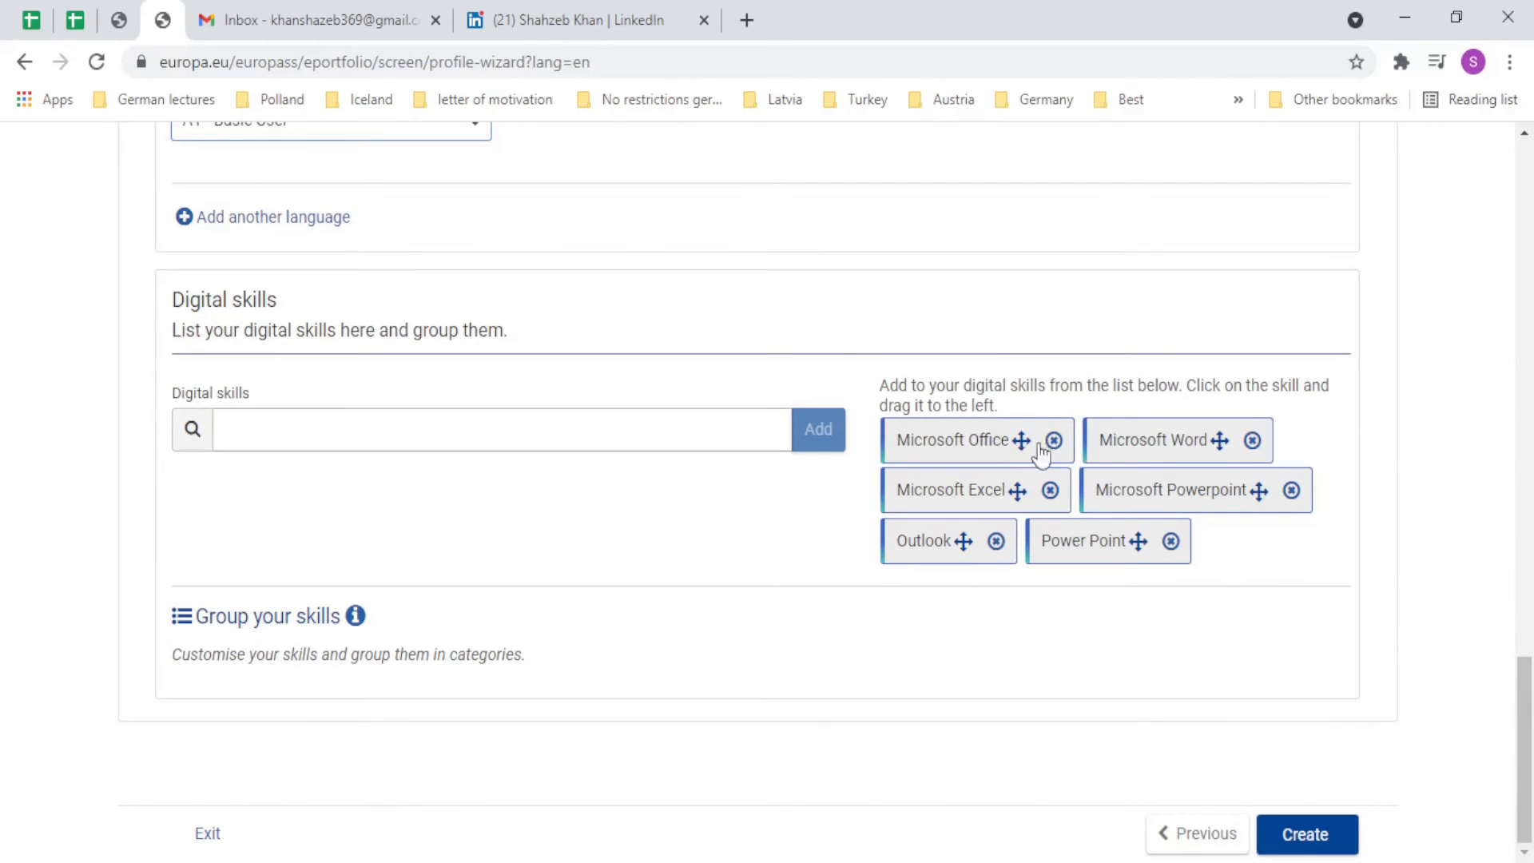
# Add Programming SQL as a digital skill and remove the stray Tabl tag.
pyautogui.click(525, 435)
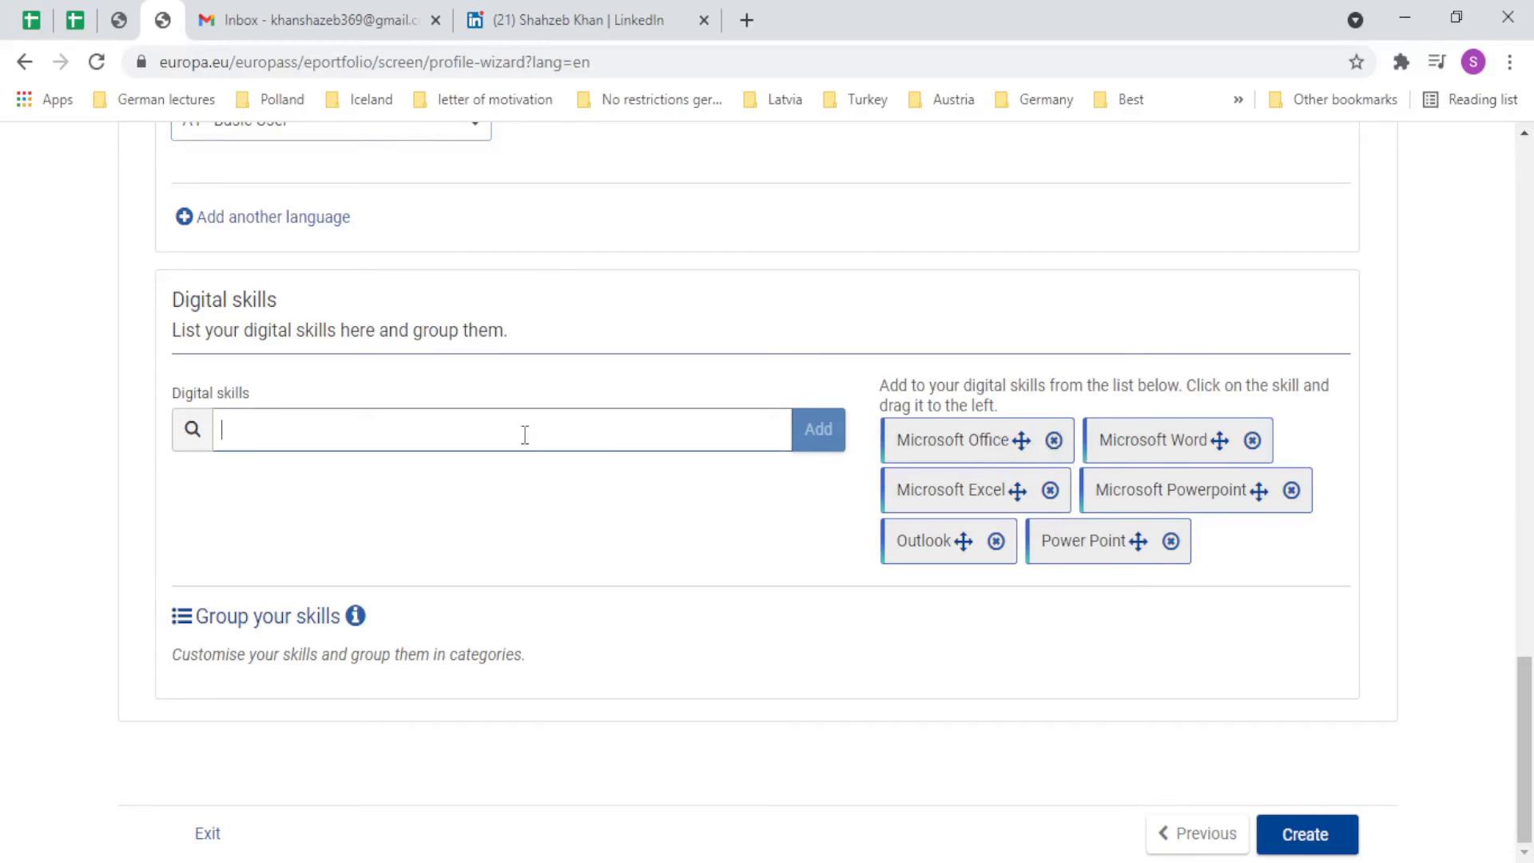
pyautogui.write('SQL')
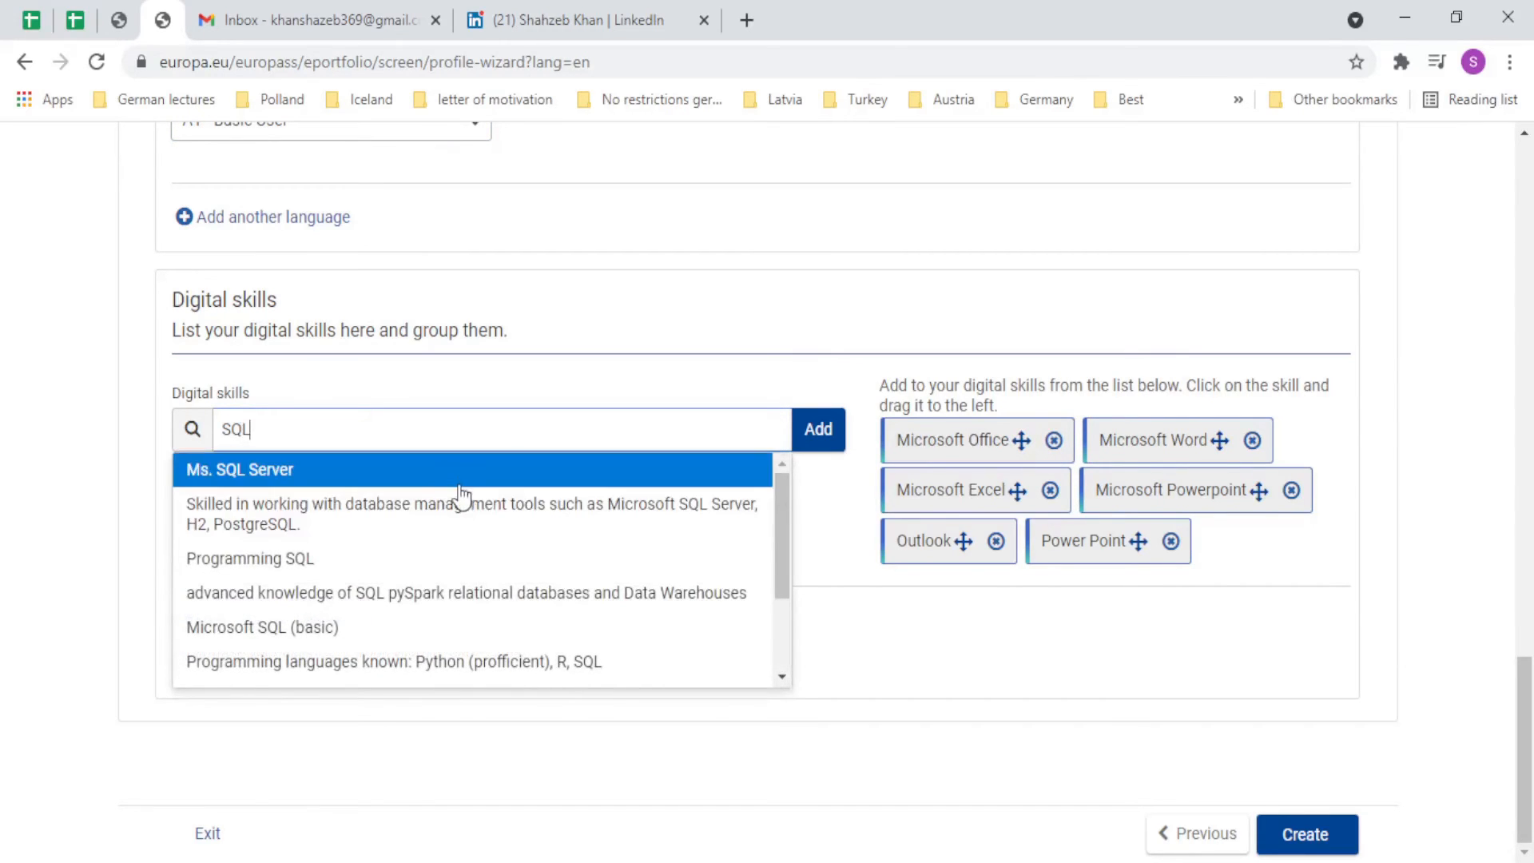
pyautogui.click(445, 558)
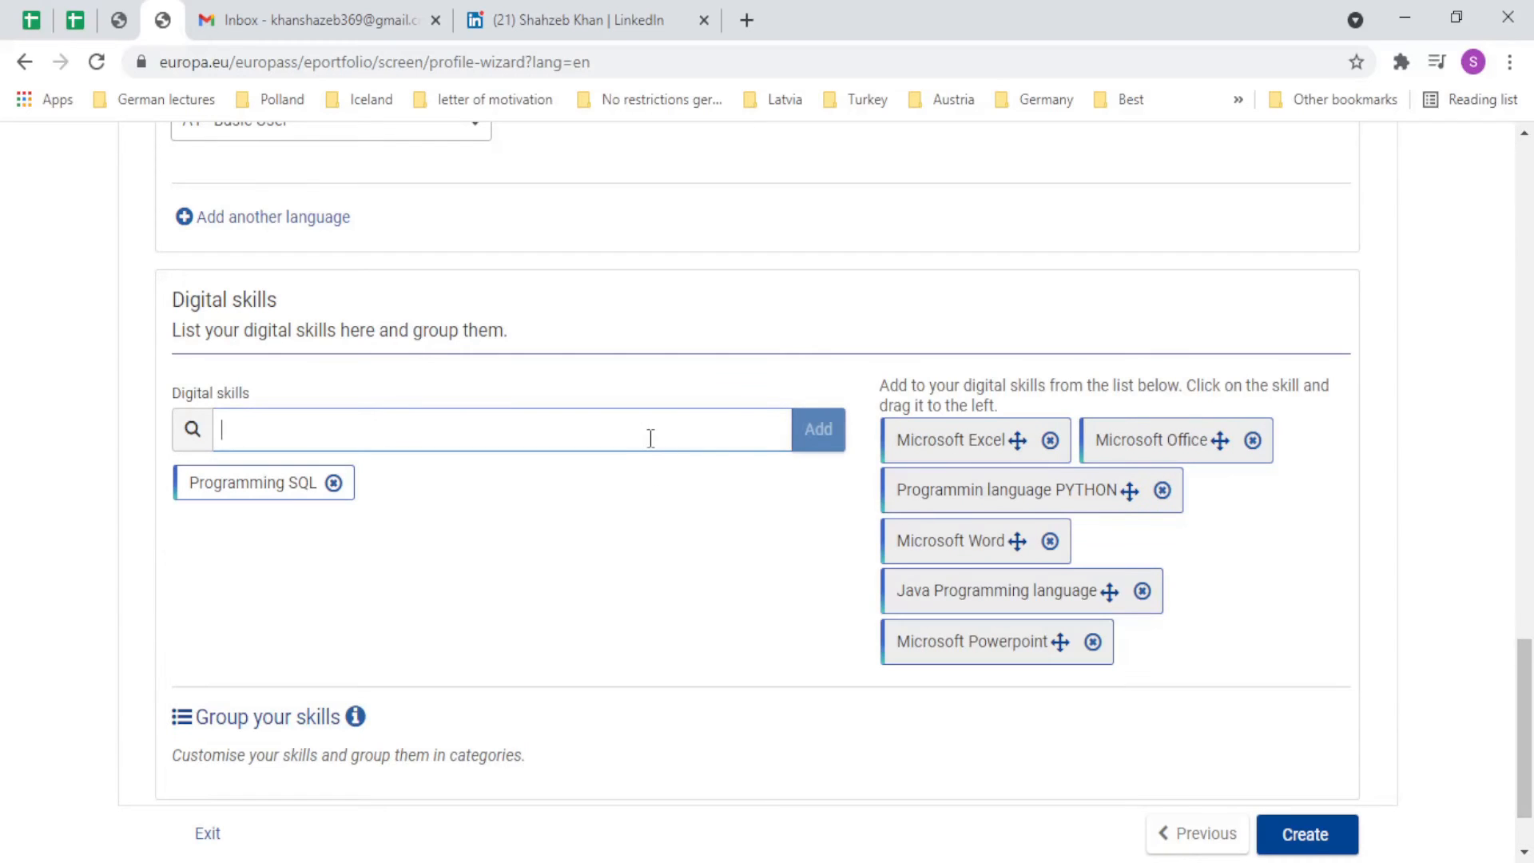
pyautogui.write('Tabl')
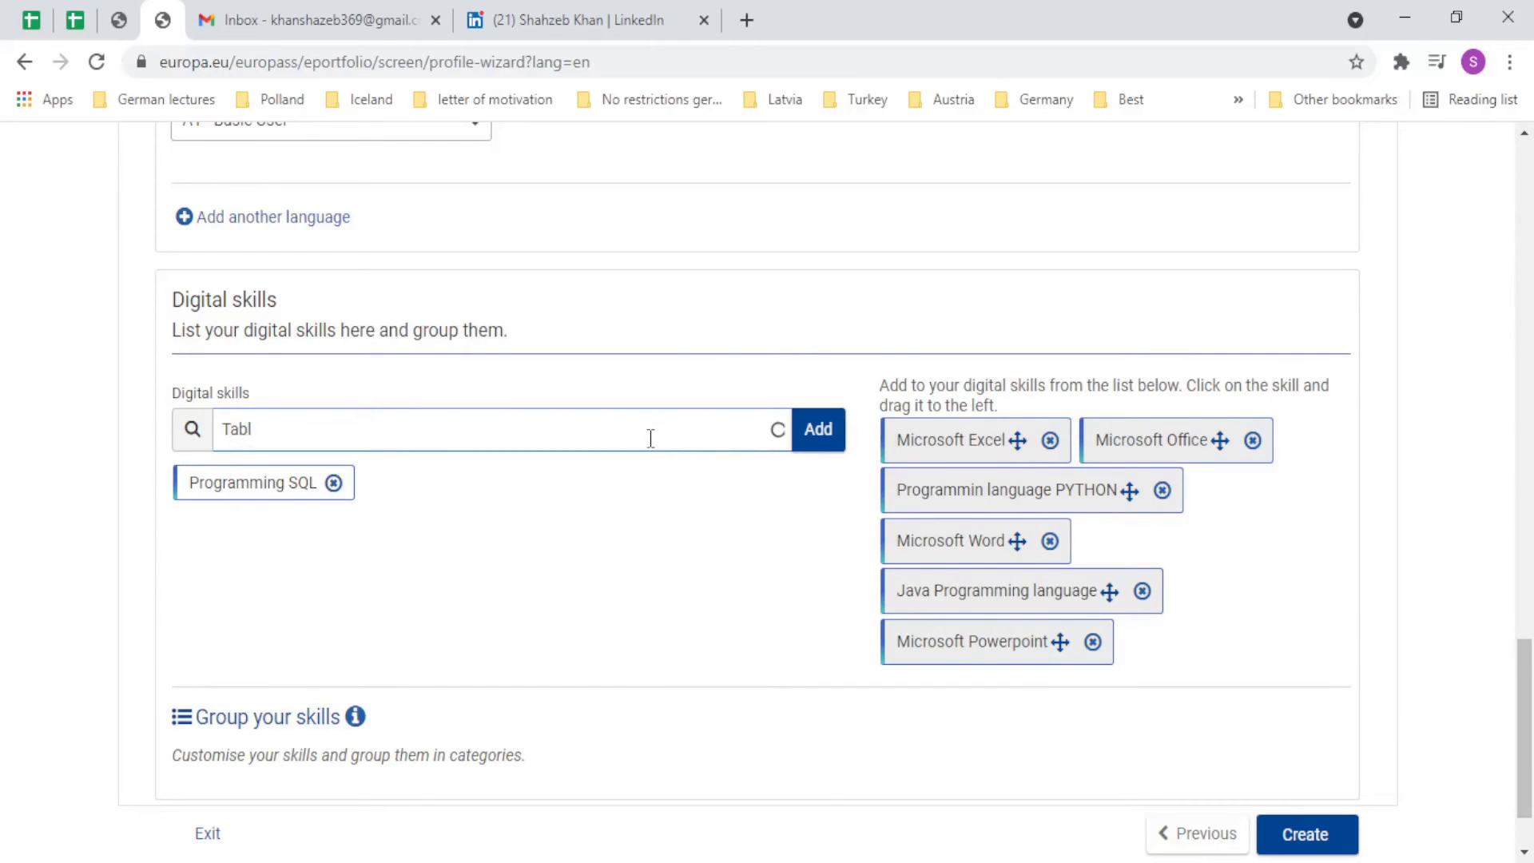
pyautogui.moveTo(513, 572); pyautogui.dragTo(587, 537)
pyautogui.click(819, 435)
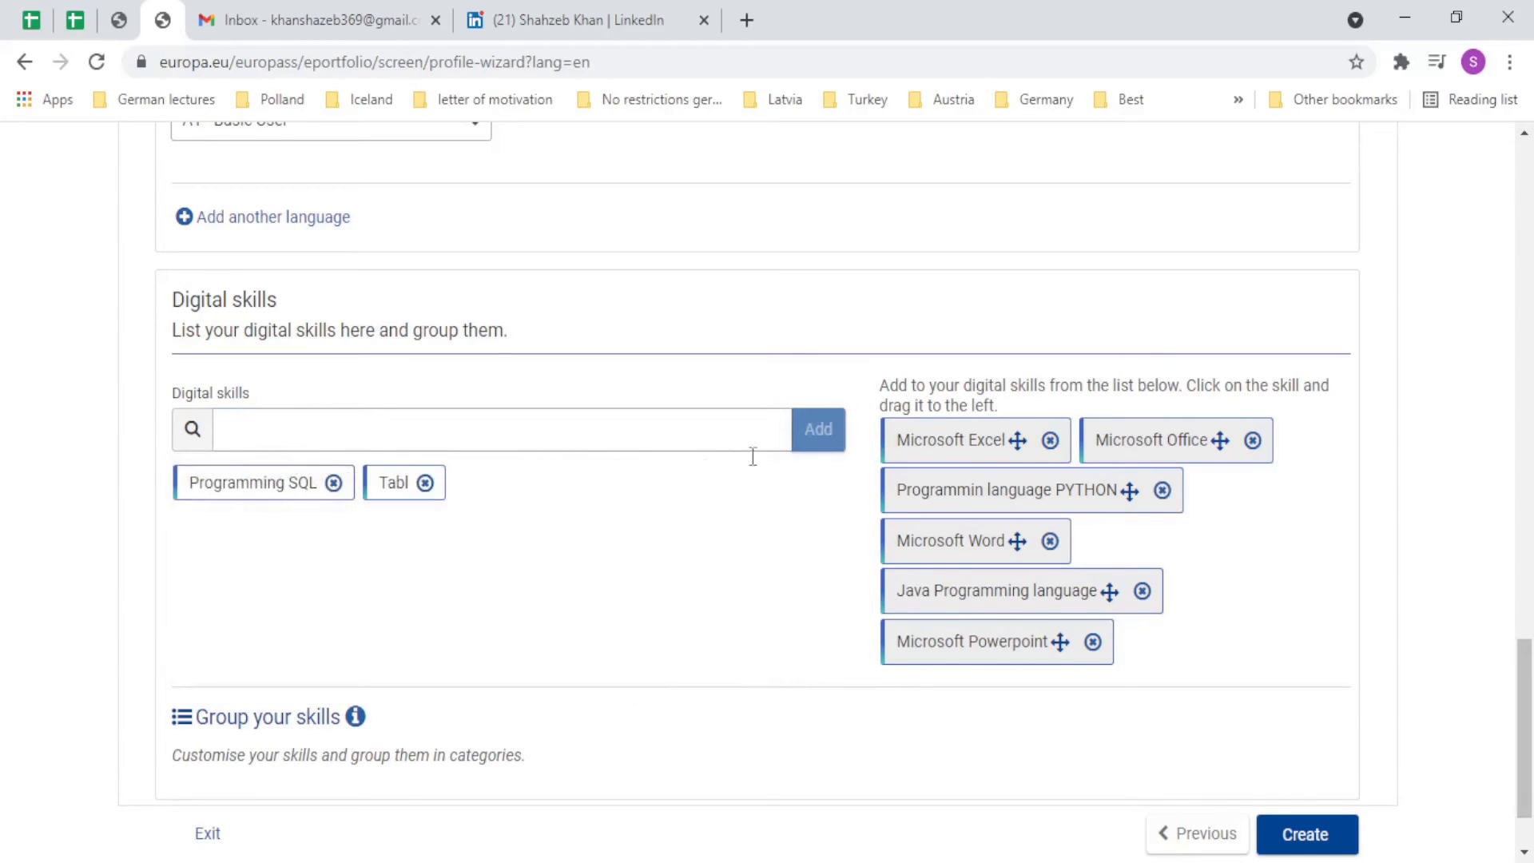
pyautogui.click(423, 483)
# Add Tableau (data analysis) and Saleforce as digital skills.
pyautogui.click(396, 435)
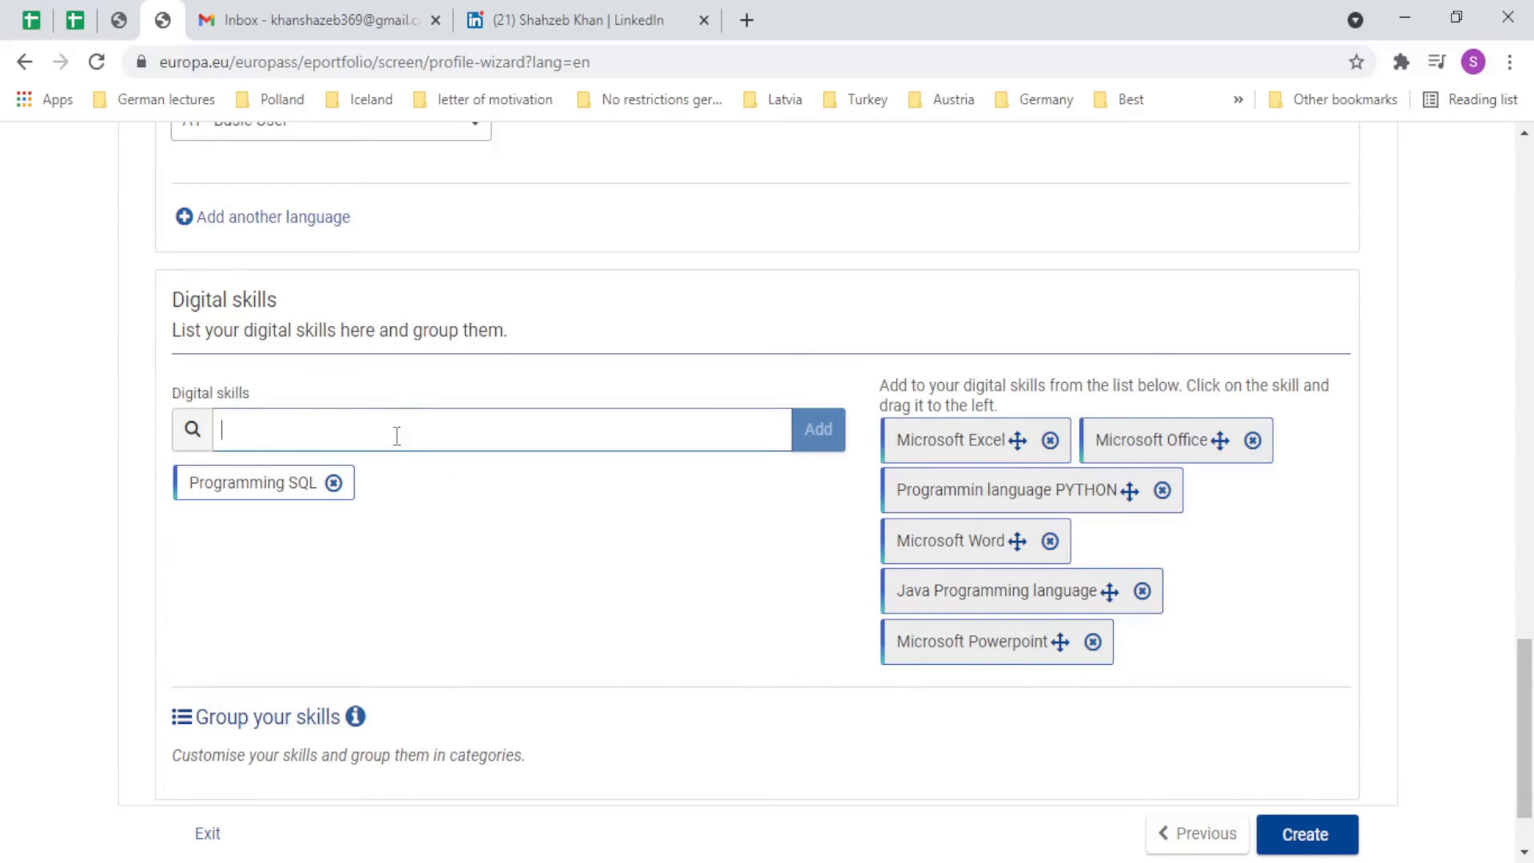
pyautogui.write('Tabl')
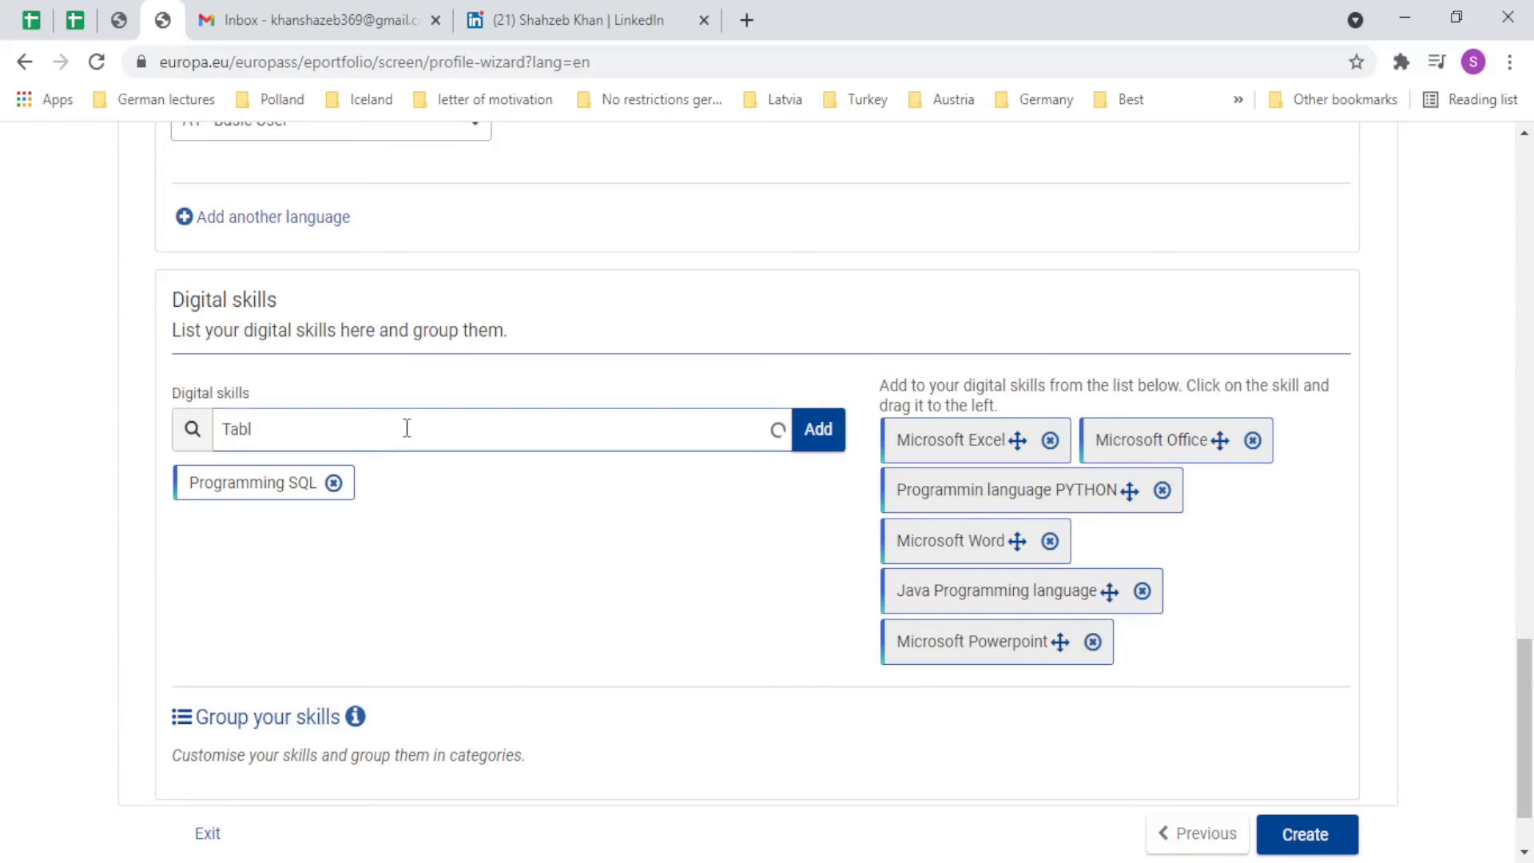
pyautogui.click(264, 543)
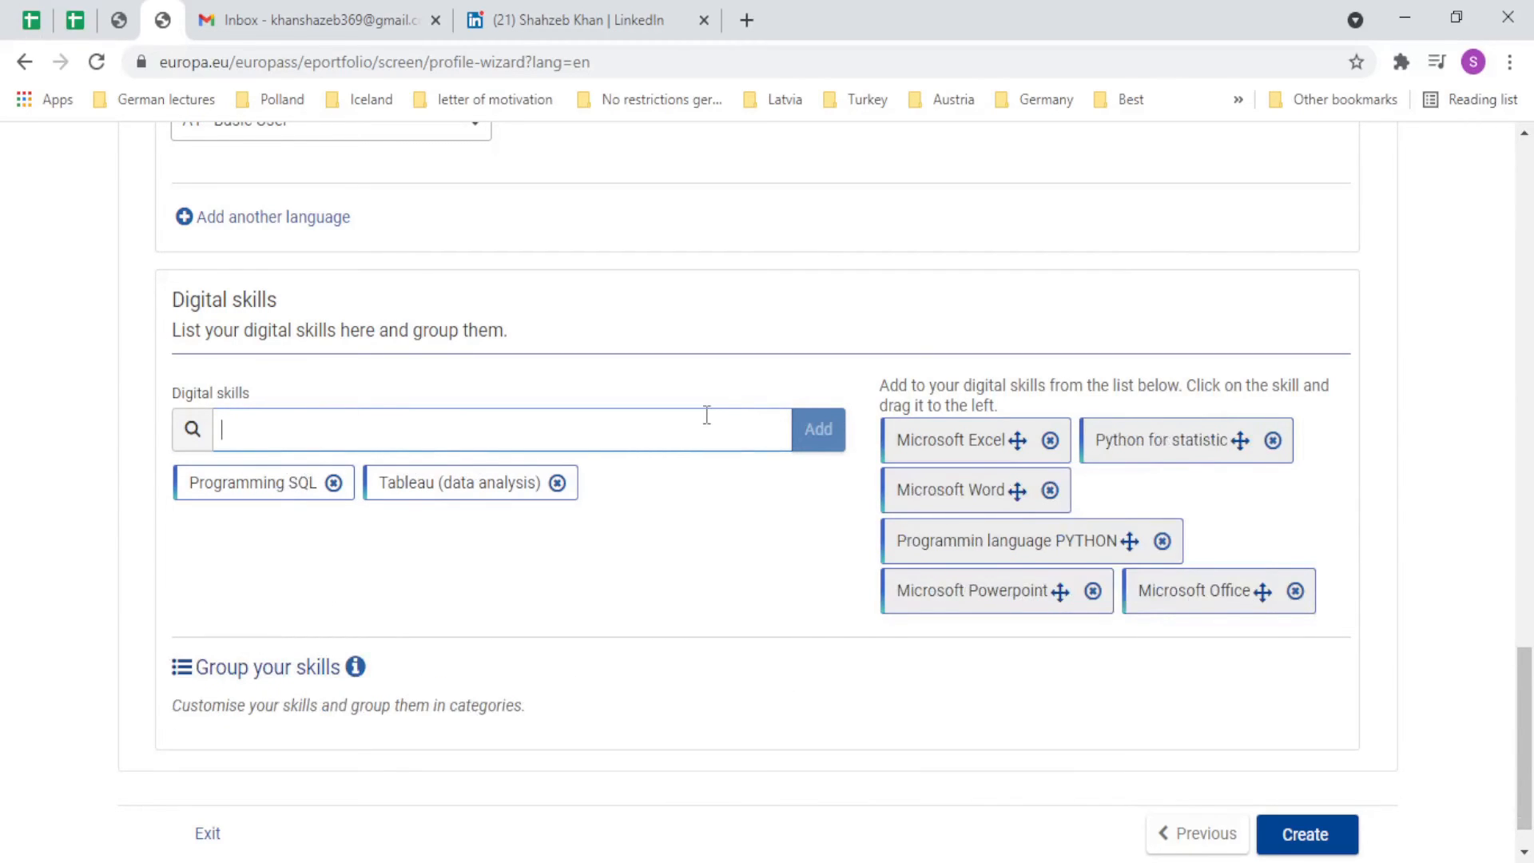
pyautogui.write('Sa')
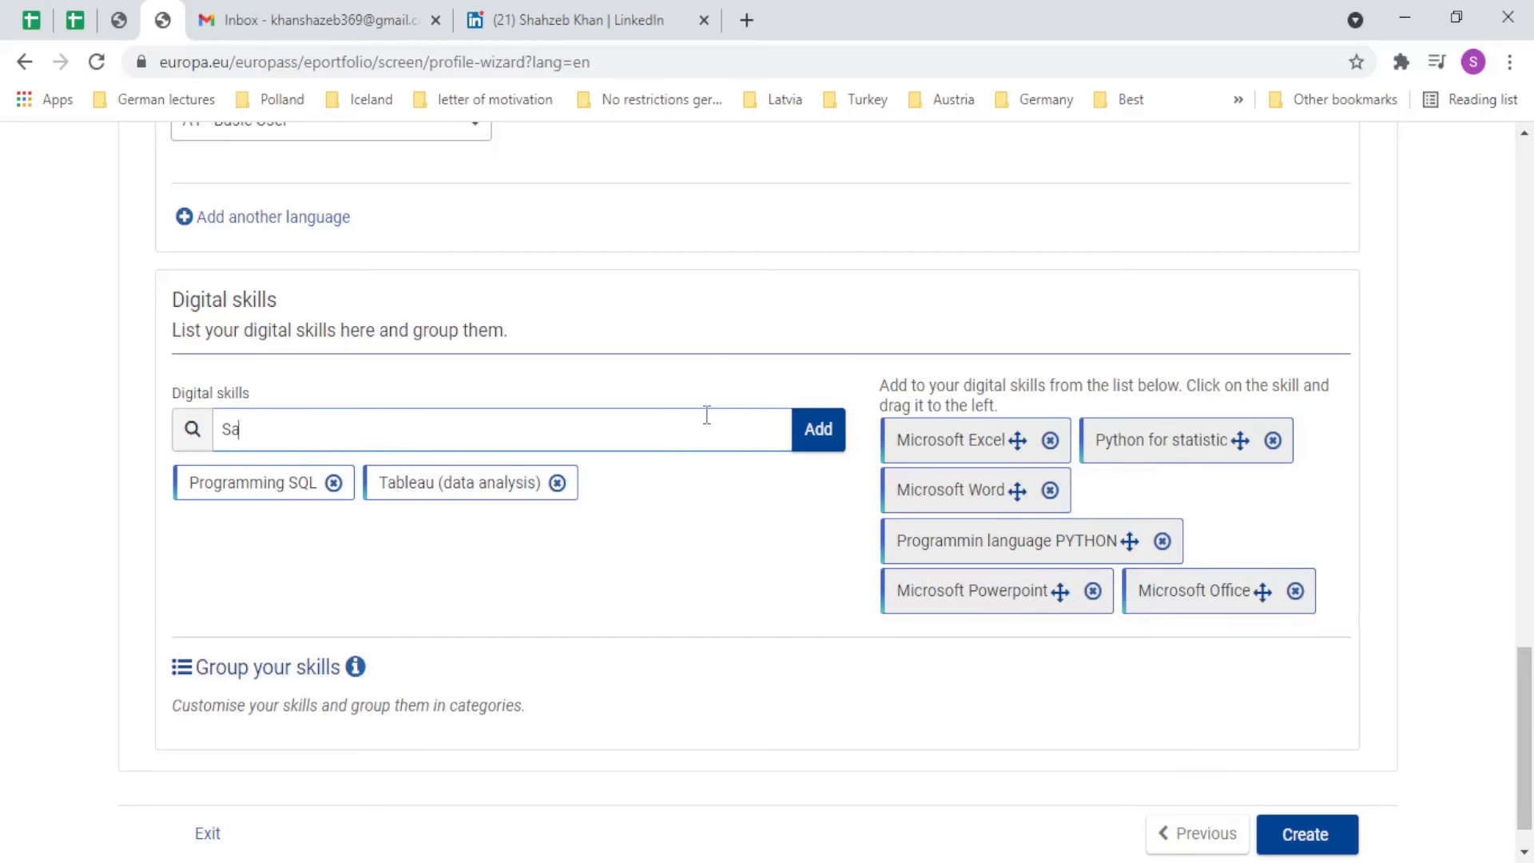
pyautogui.write('lef')
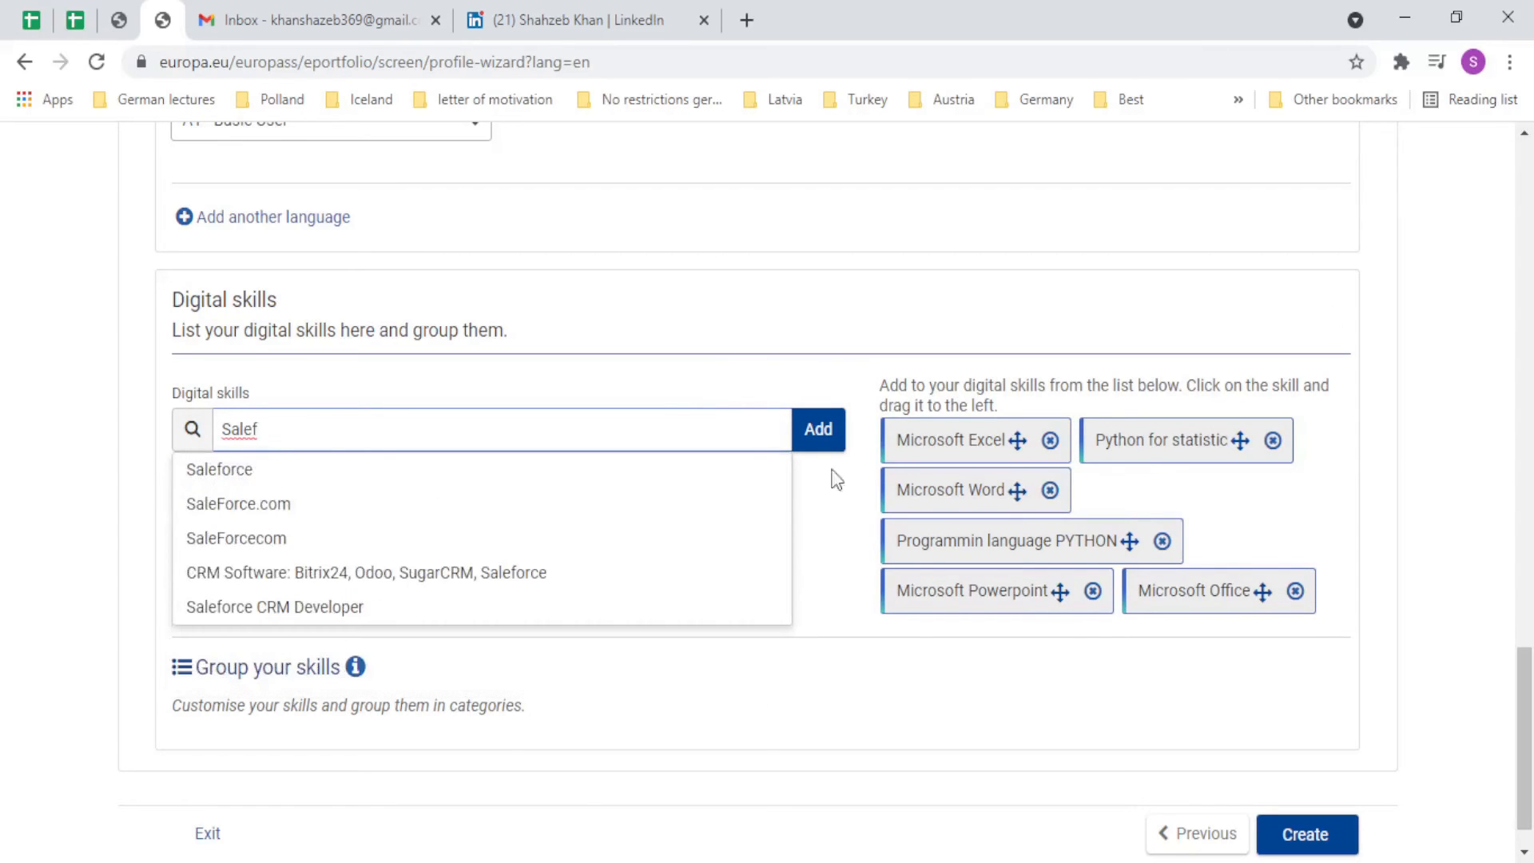
pyautogui.click(403, 473)
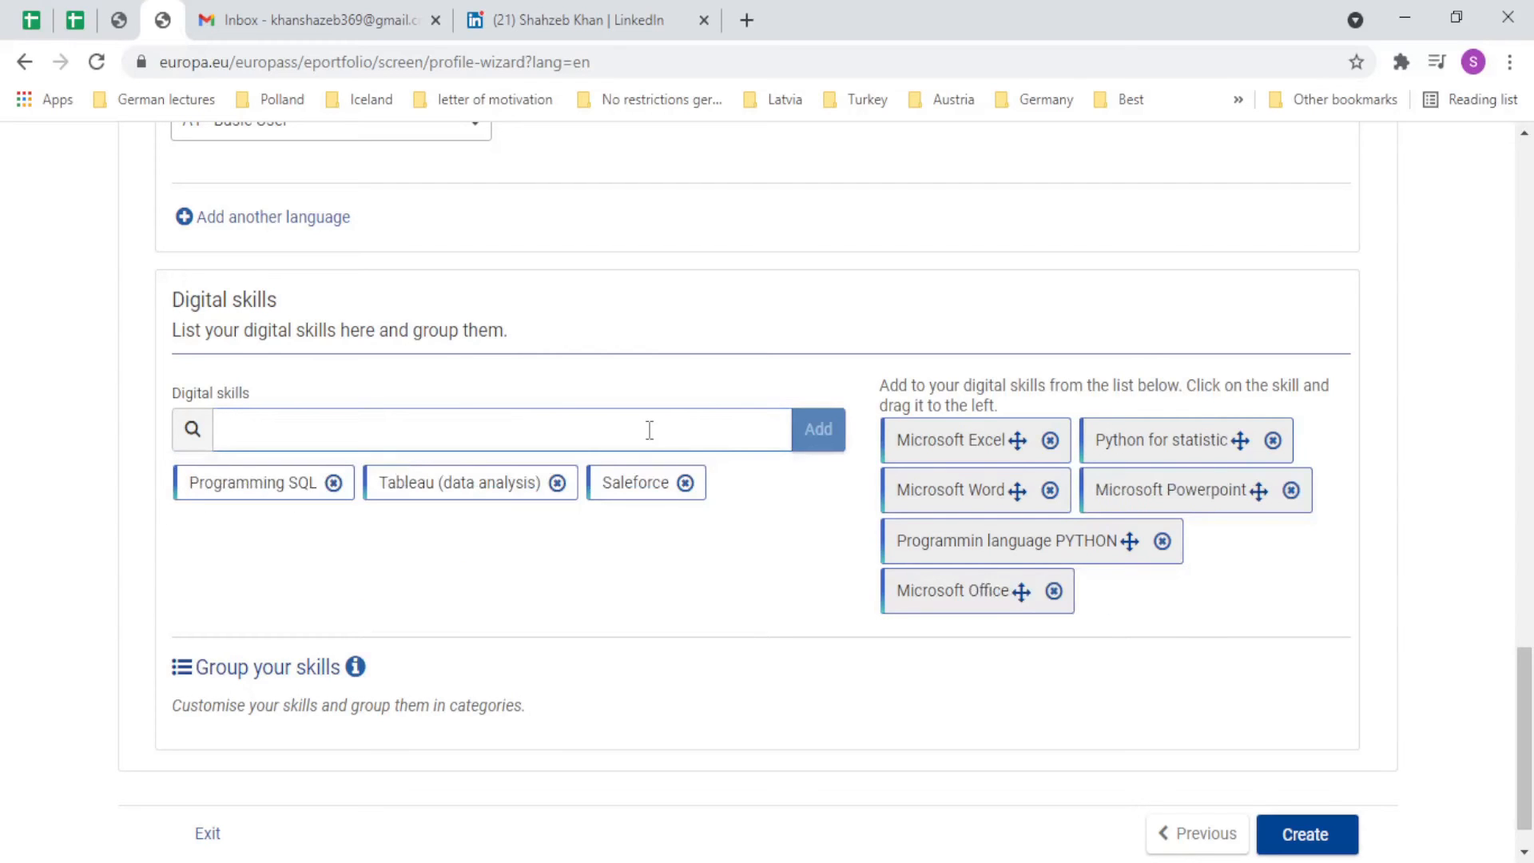
pyautogui.scroll(-1, 560, 511)
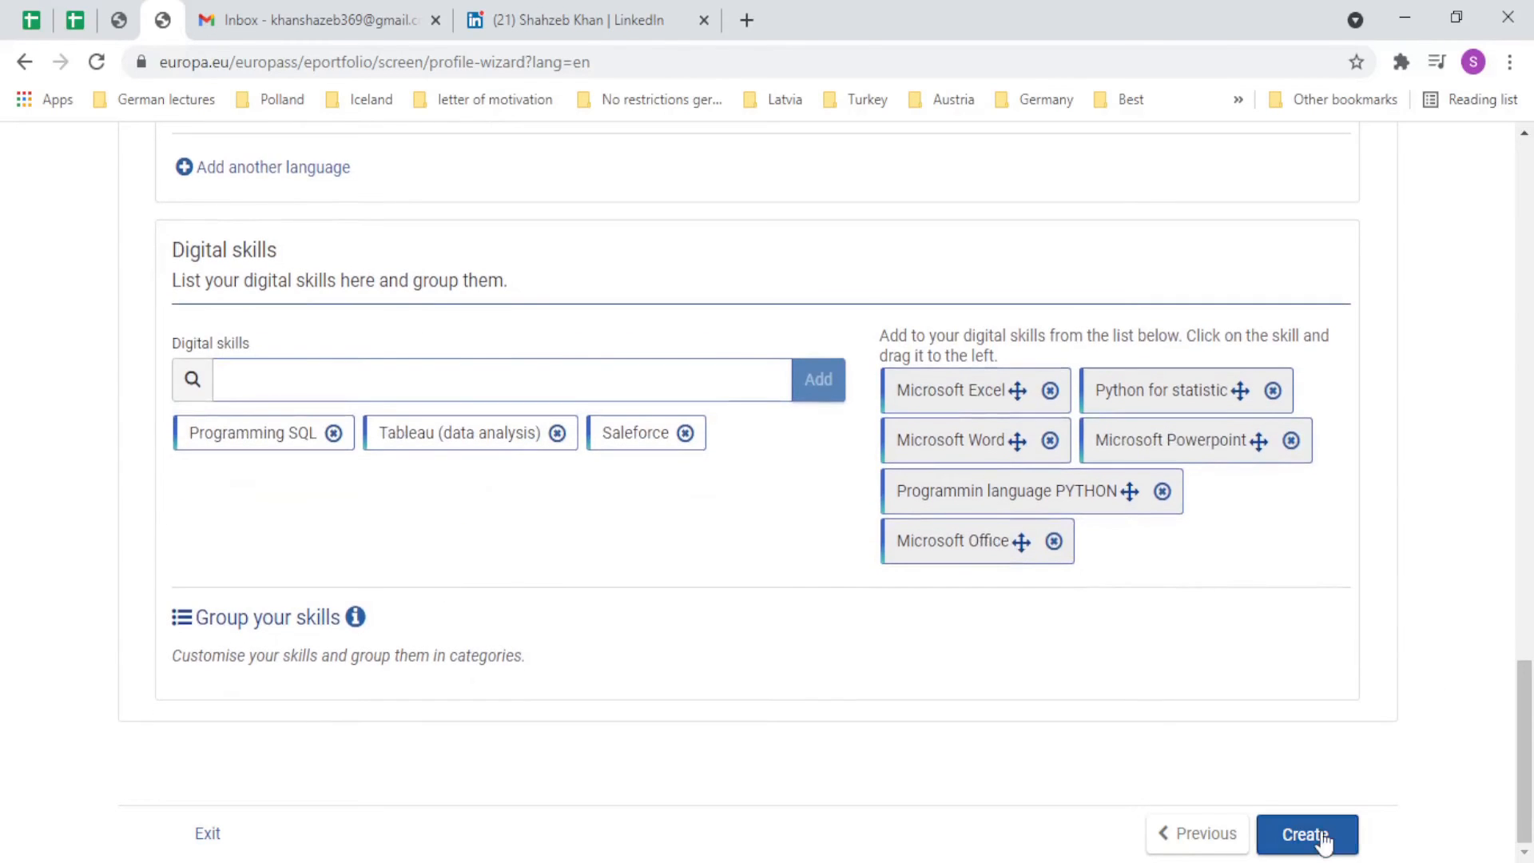
pyautogui.scroll(20, 1251, 719)
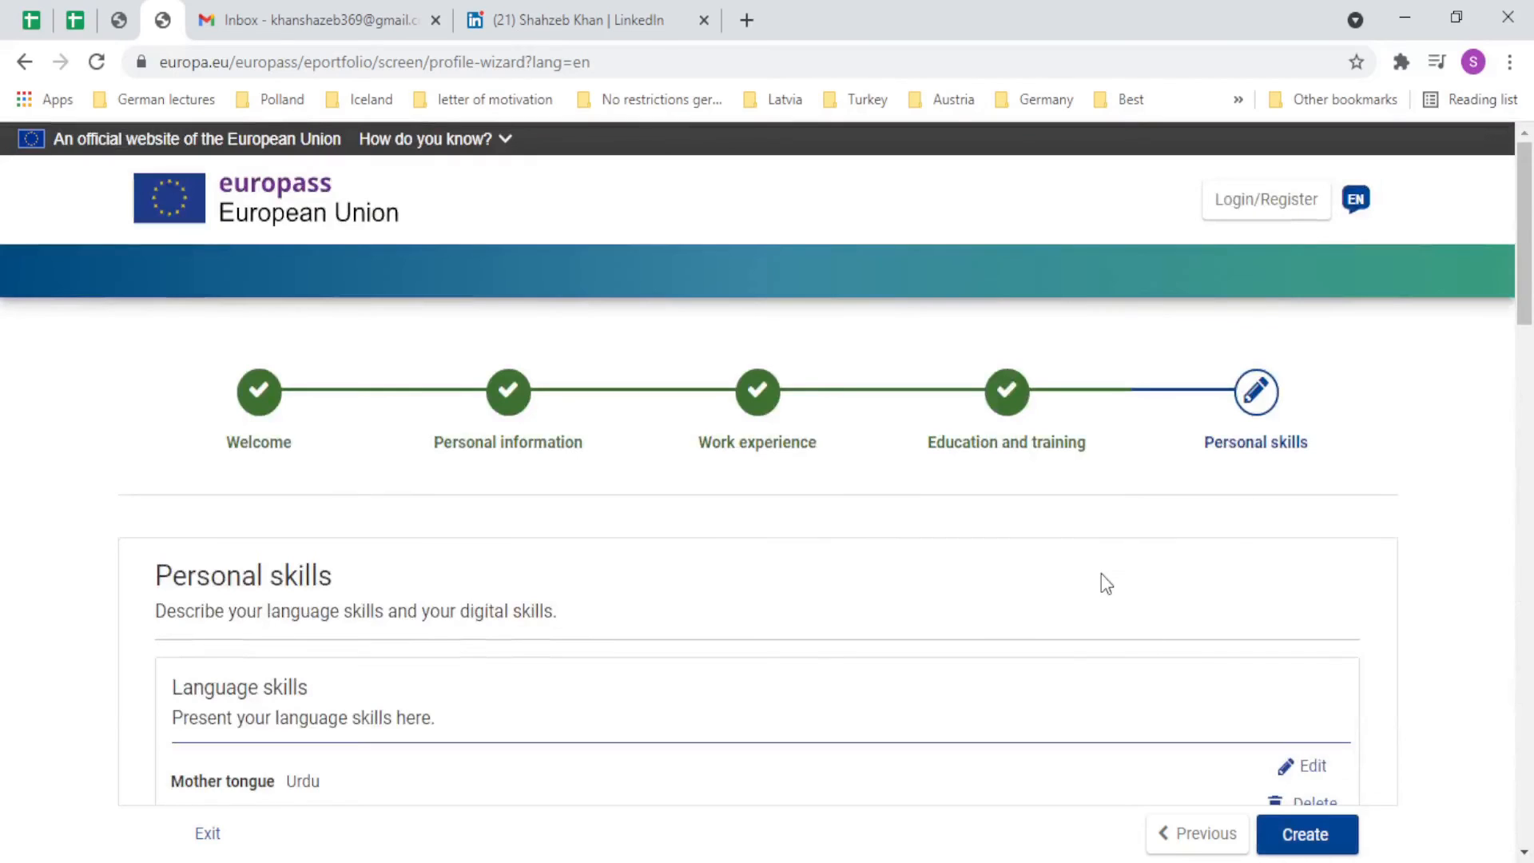
pyautogui.scroll(-6, 1102, 581)
pyautogui.scroll(-10, 1105, 583)
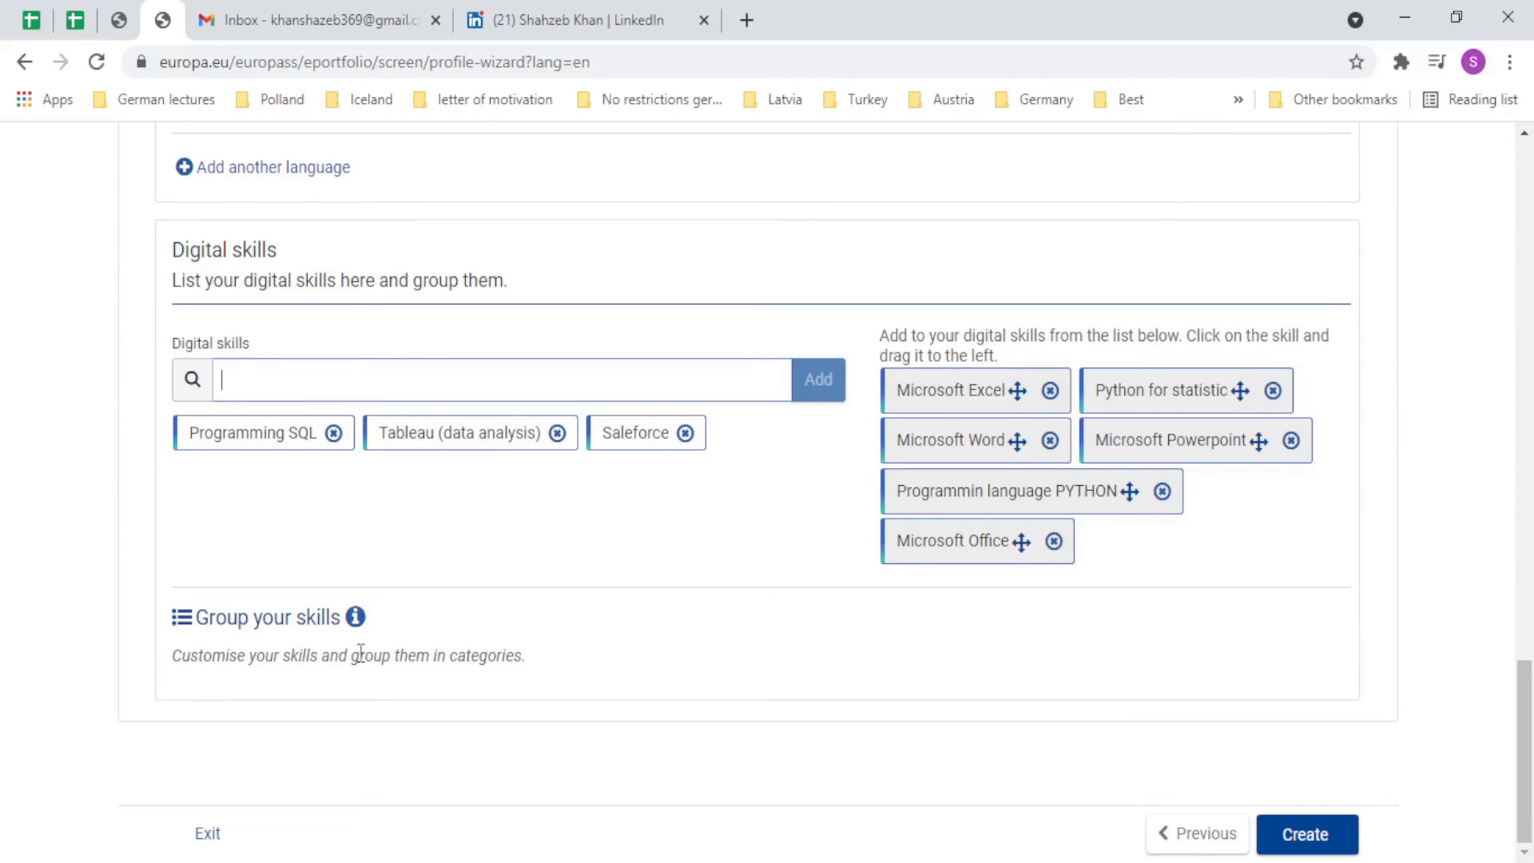
pyautogui.scroll(8, 360, 654)
pyautogui.scroll(-8, 360, 654)
pyautogui.scroll(15, 872, 671)
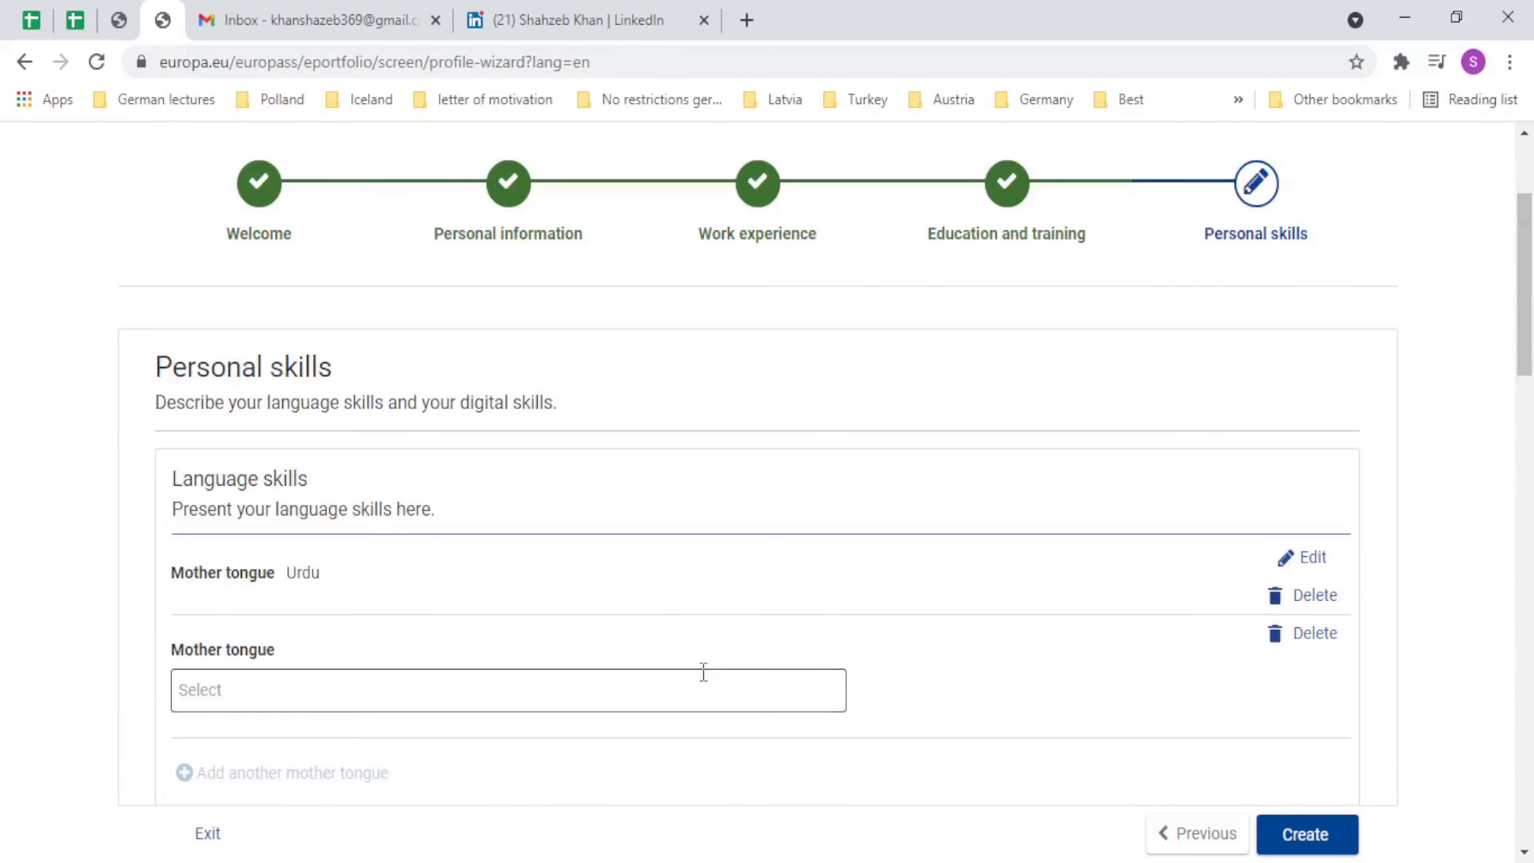
pyautogui.scroll(-11, 965, 469)
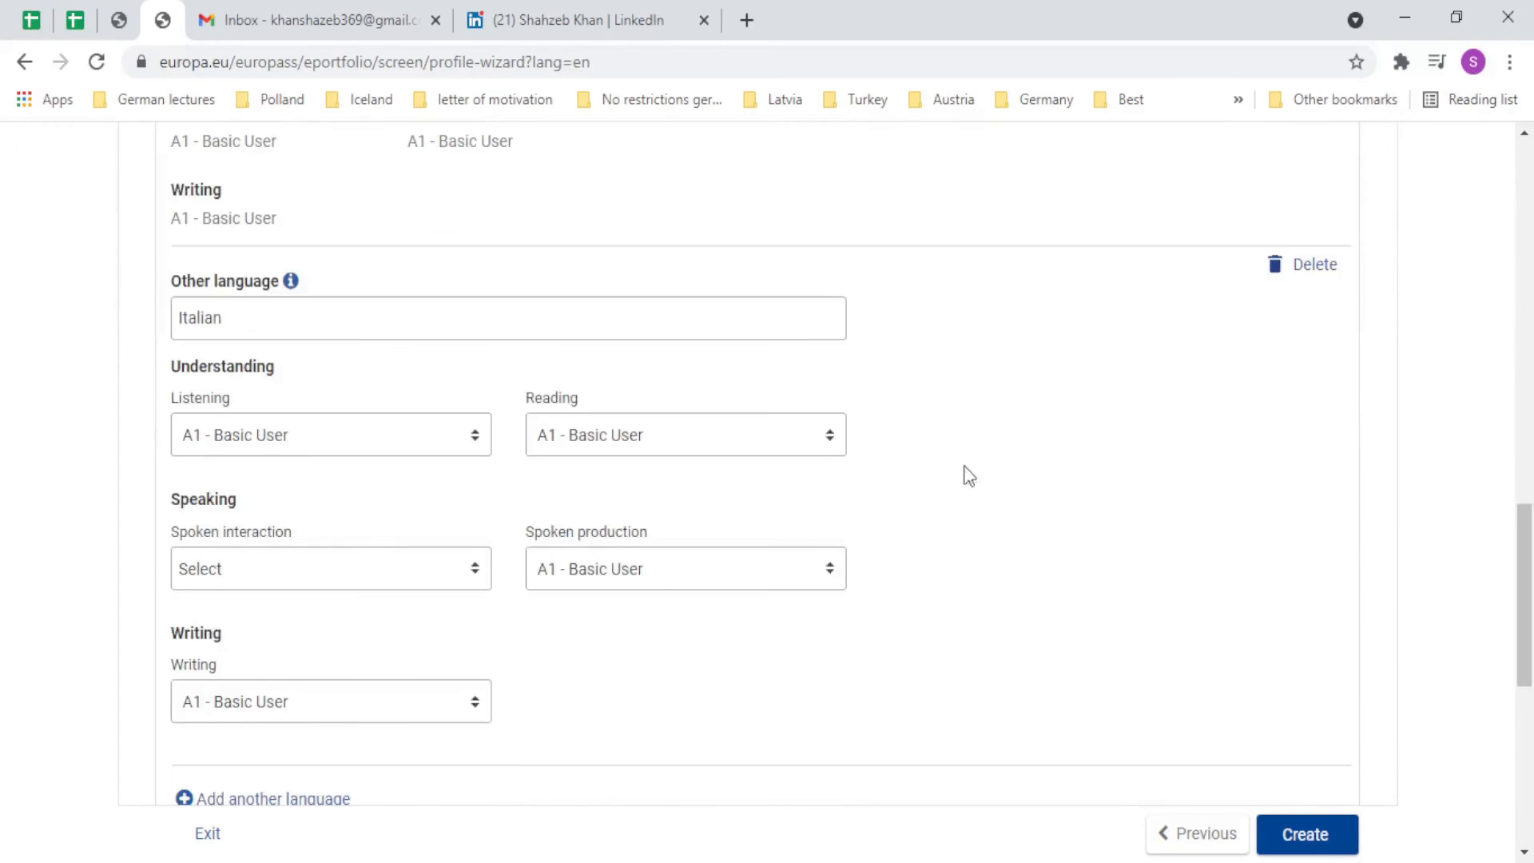
pyautogui.scroll(11, 966, 464)
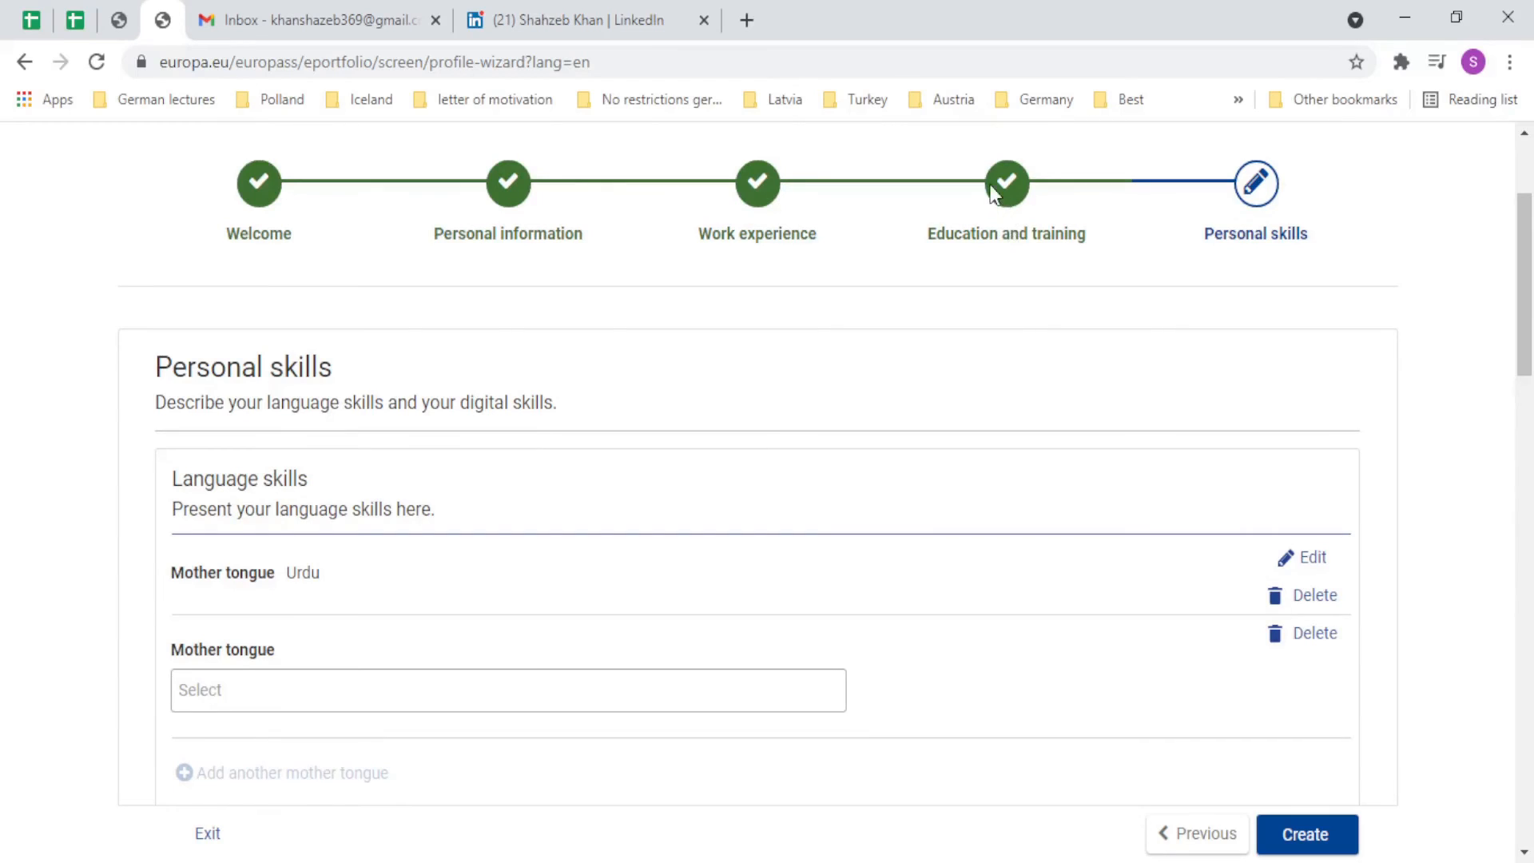
pyautogui.scroll(-10, 1014, 399)
pyautogui.scroll(-7, 1017, 477)
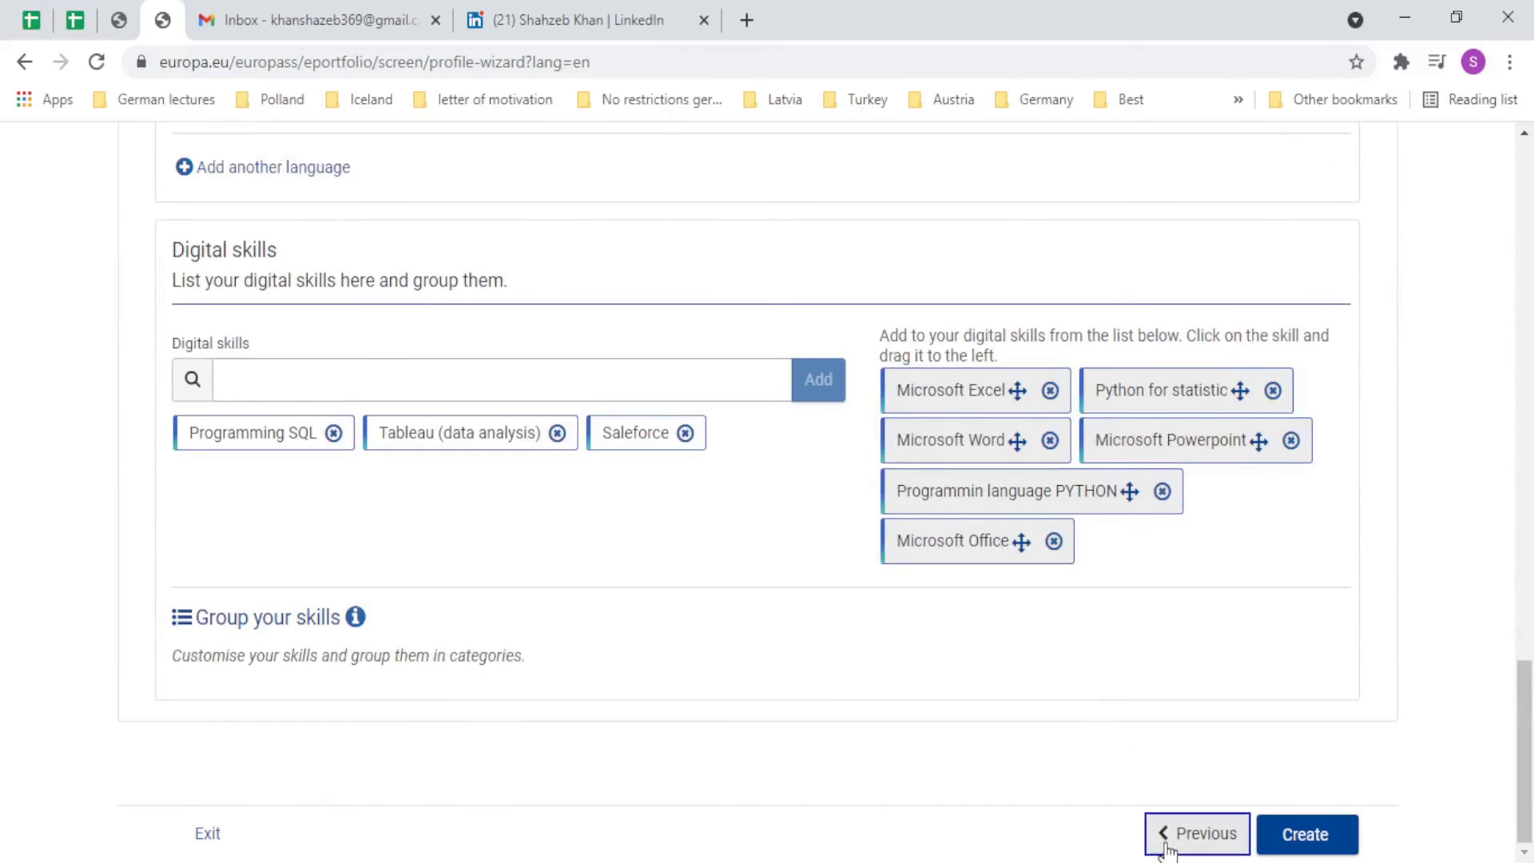
# Revisit the Education and training step and open a new entry form without filling it.
pyautogui.click(1165, 836)
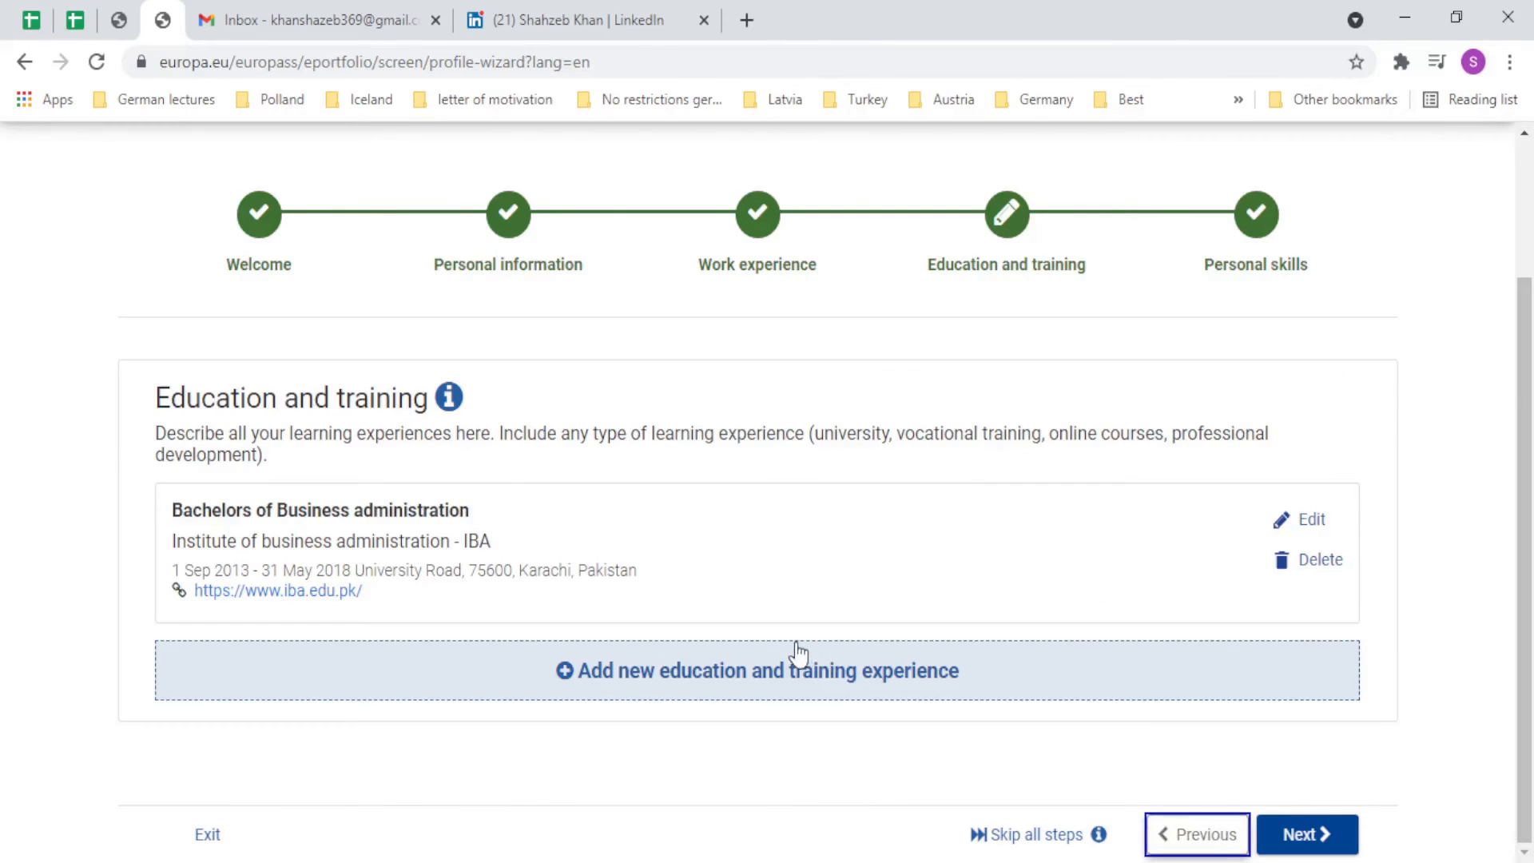
pyautogui.click(627, 693)
pyautogui.scroll(-4, 627, 689)
pyautogui.click(370, 401)
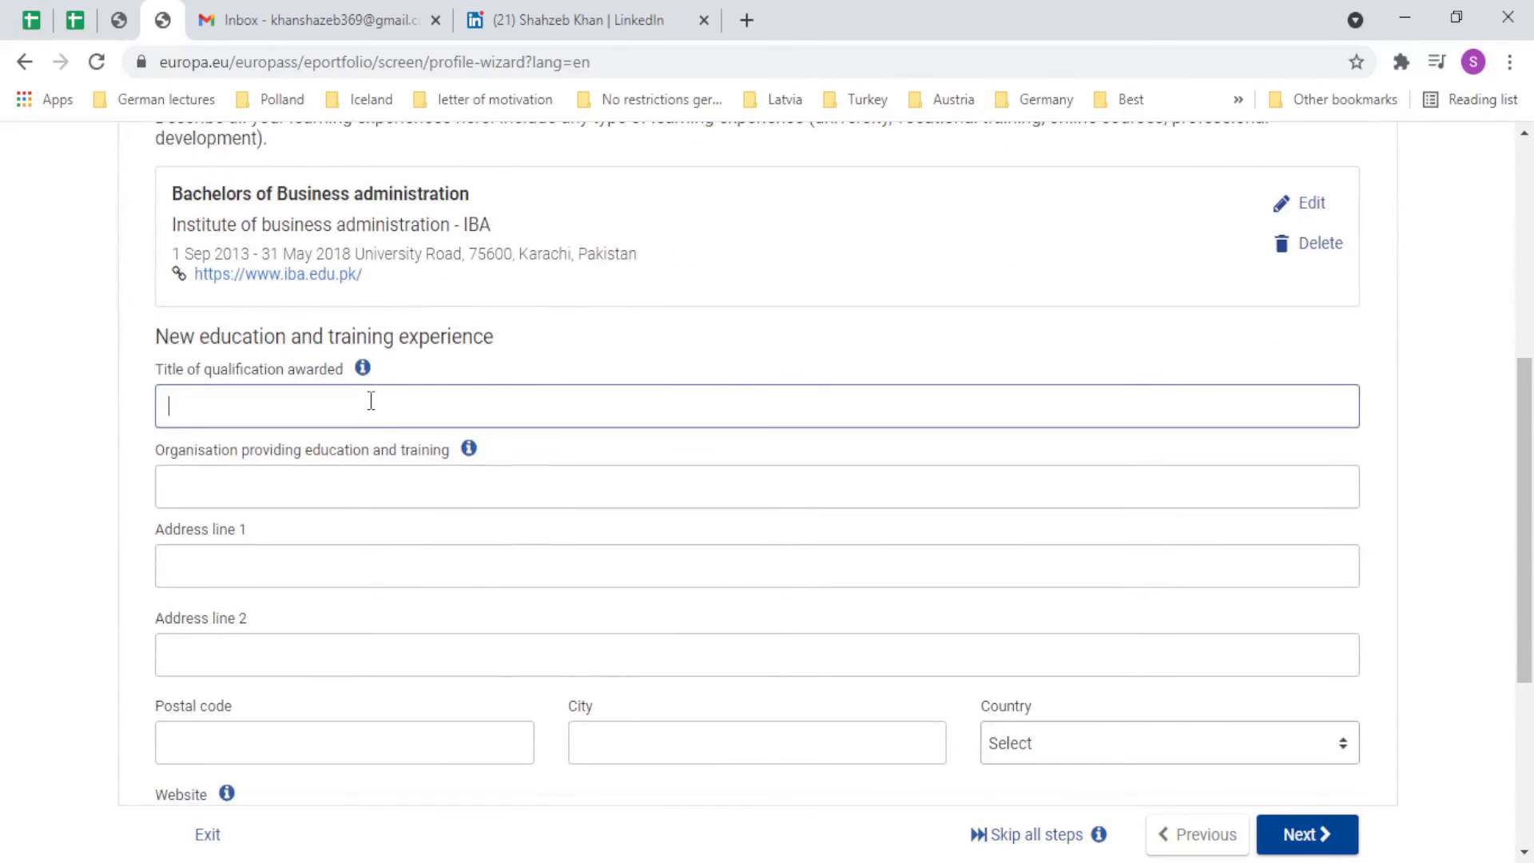
pyautogui.scroll(-5, 336, 499)
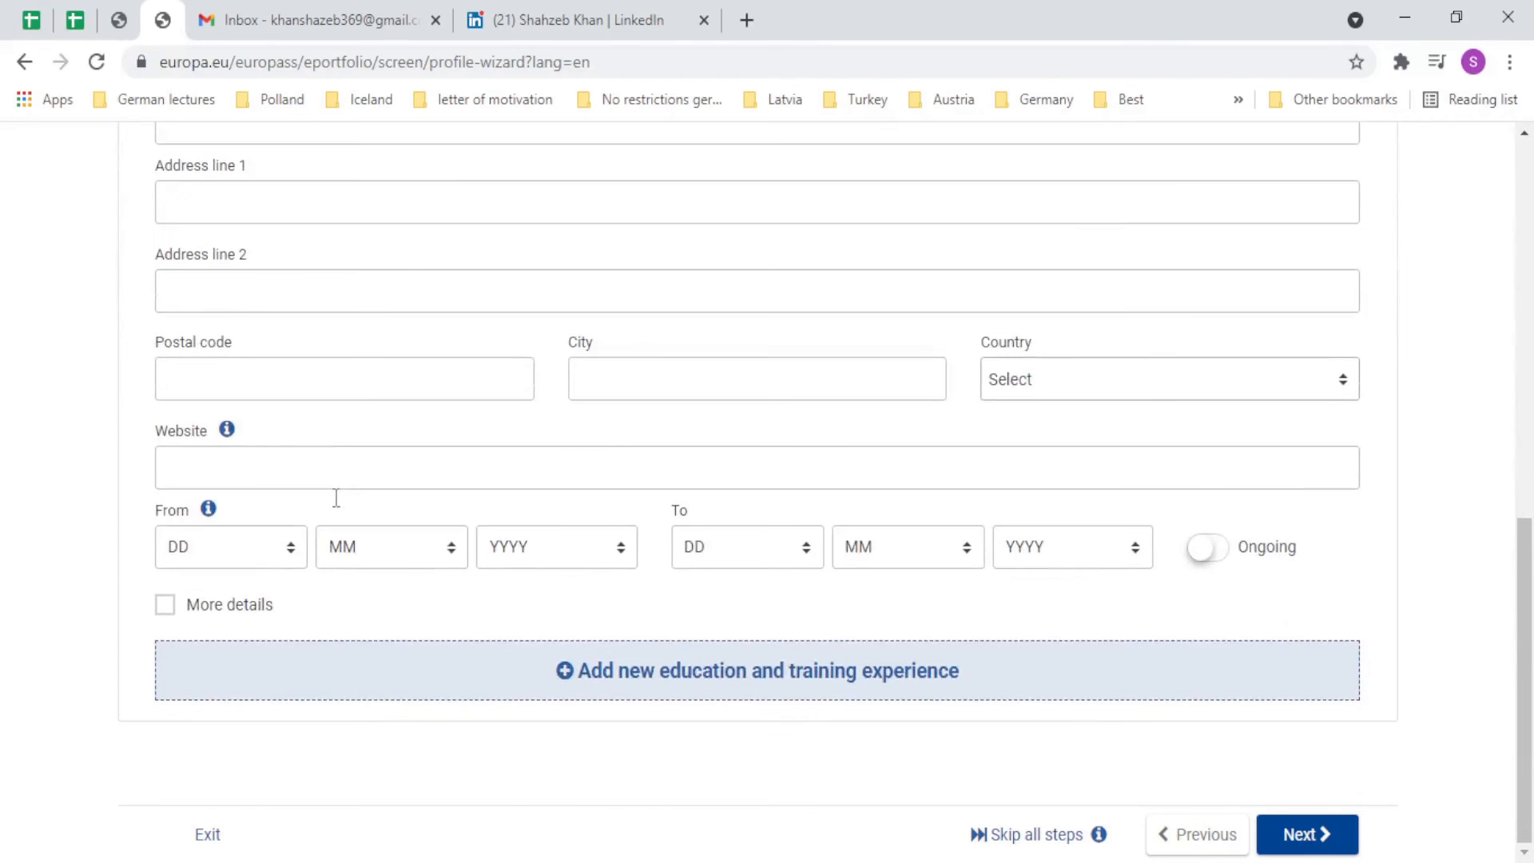
pyautogui.click(663, 683)
pyautogui.scroll(3, 471, 644)
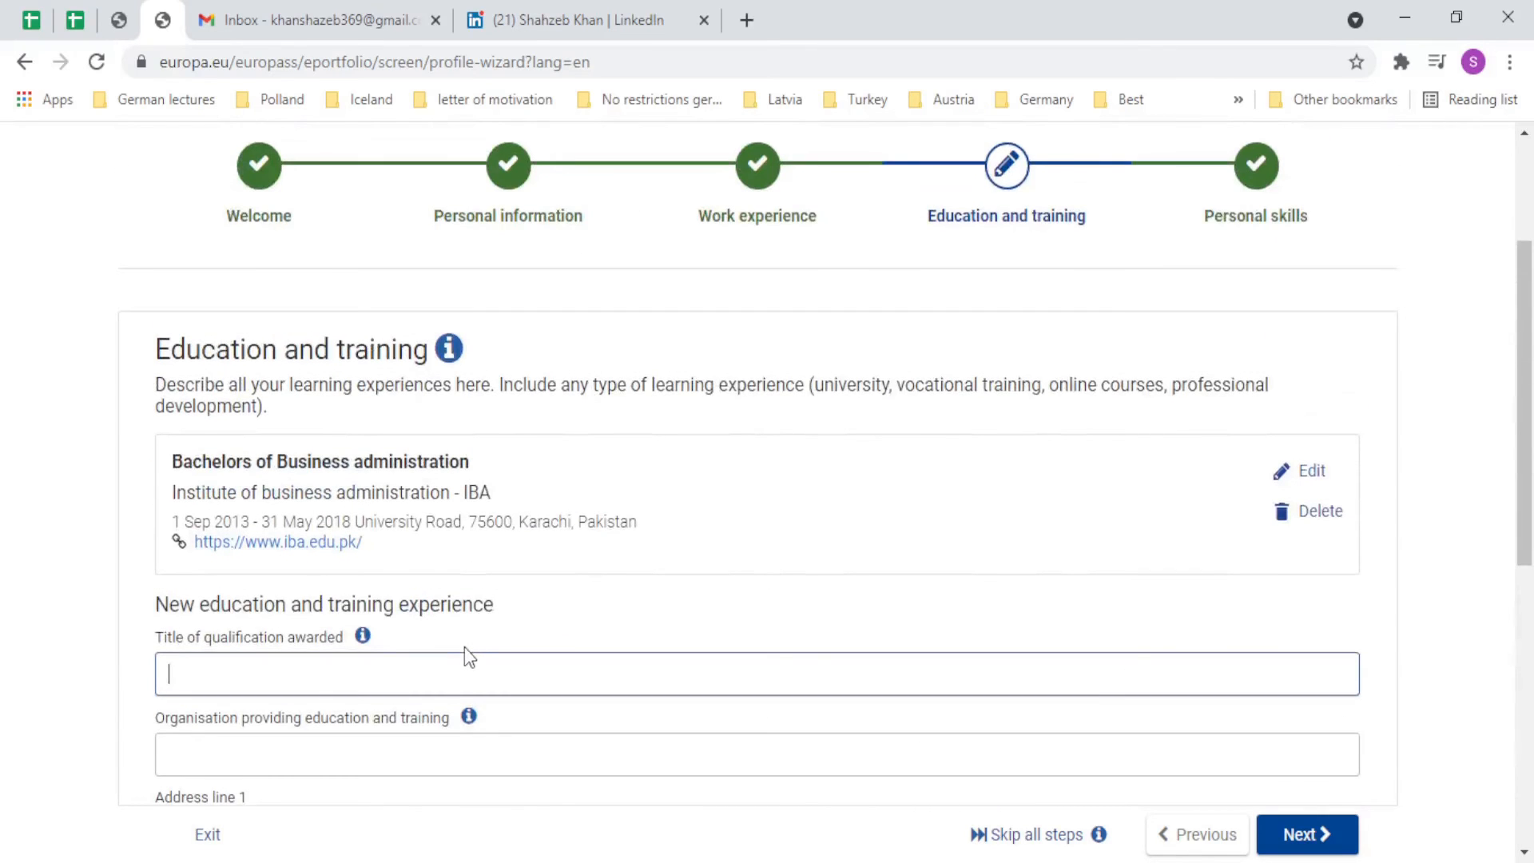
pyautogui.scroll(-3, 461, 651)
pyautogui.scroll(-4, 461, 653)
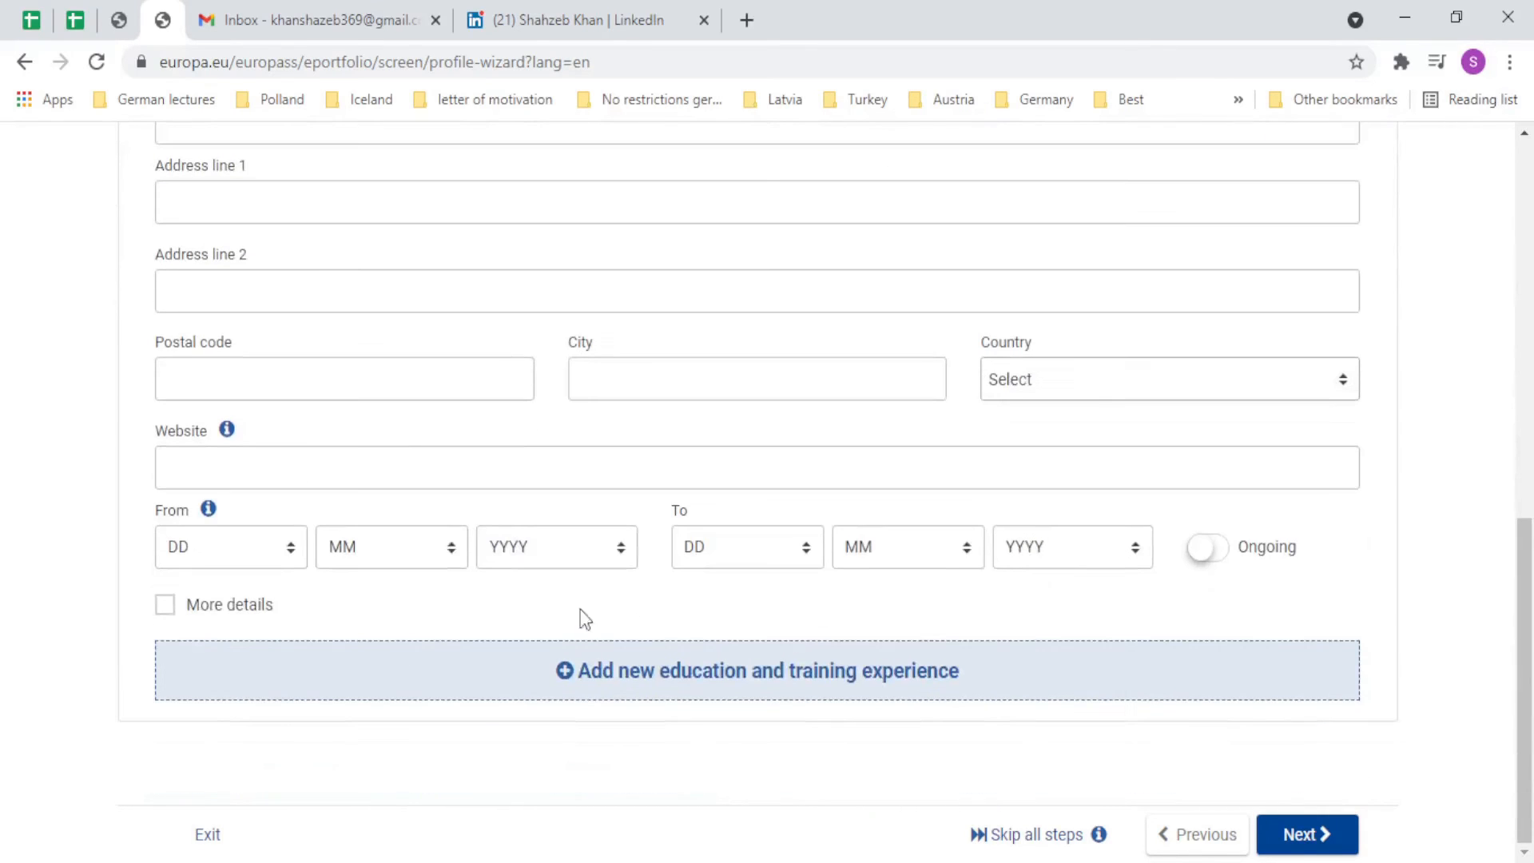
# Return to Personal skills and review the language and digital skills entries.
pyautogui.click(1279, 839)
pyautogui.scroll(-12, 178, 535)
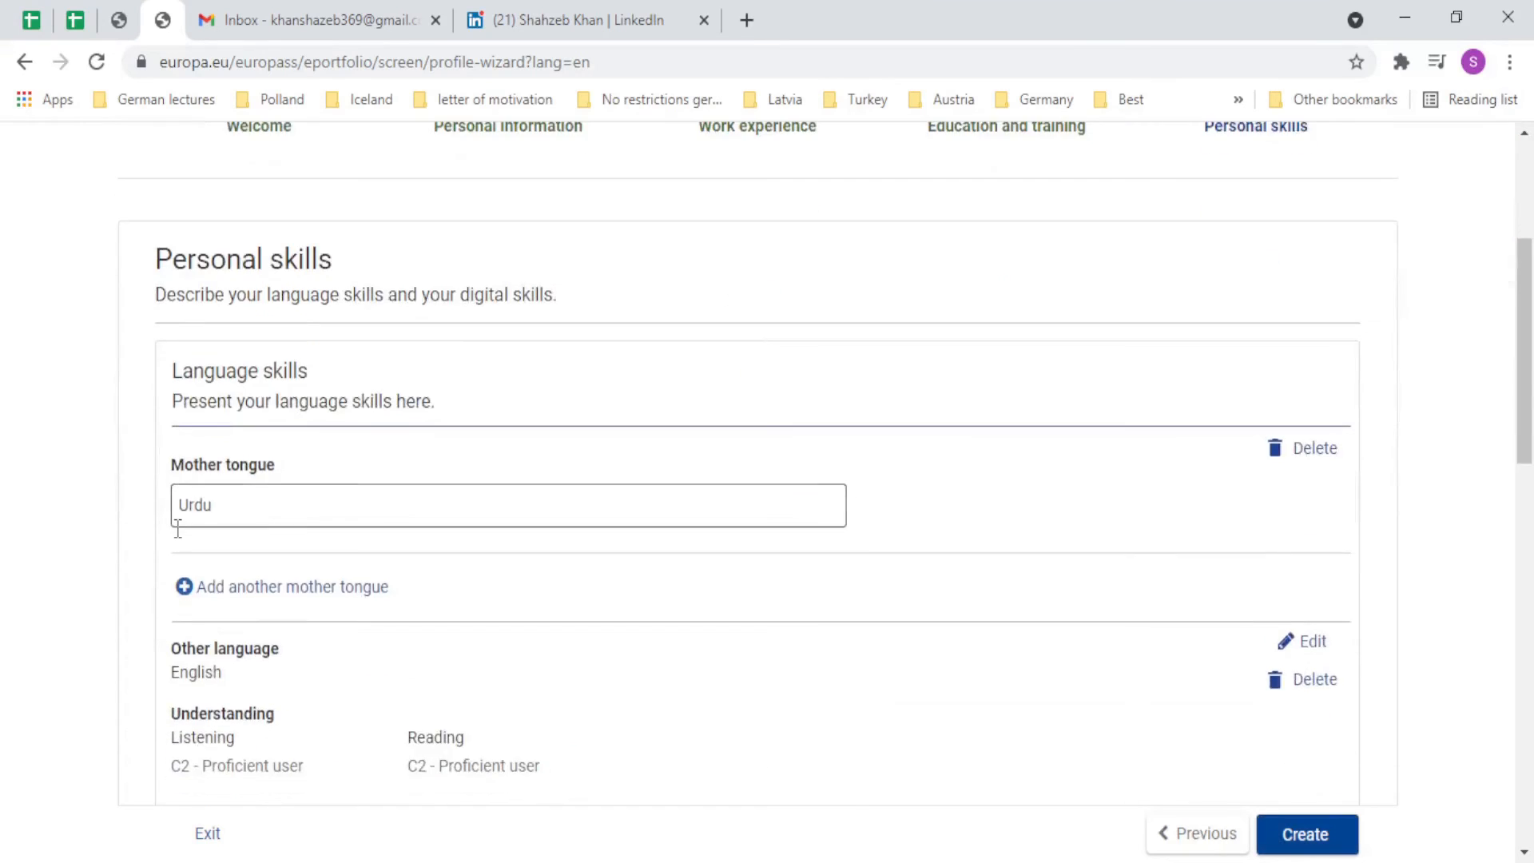
pyautogui.scroll(-8, 179, 537)
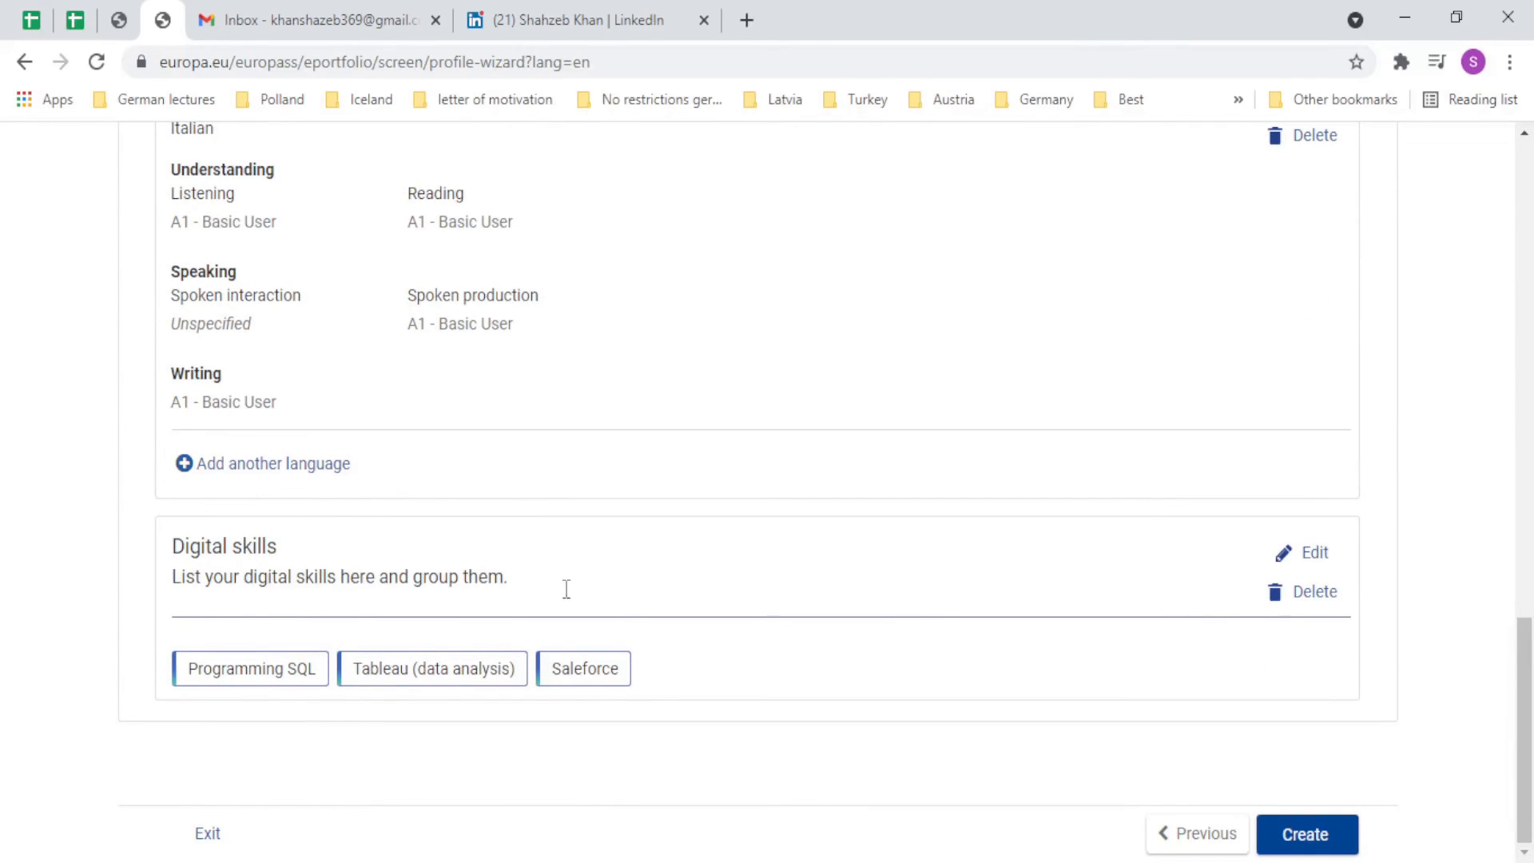
pyautogui.scroll(20, 1262, 751)
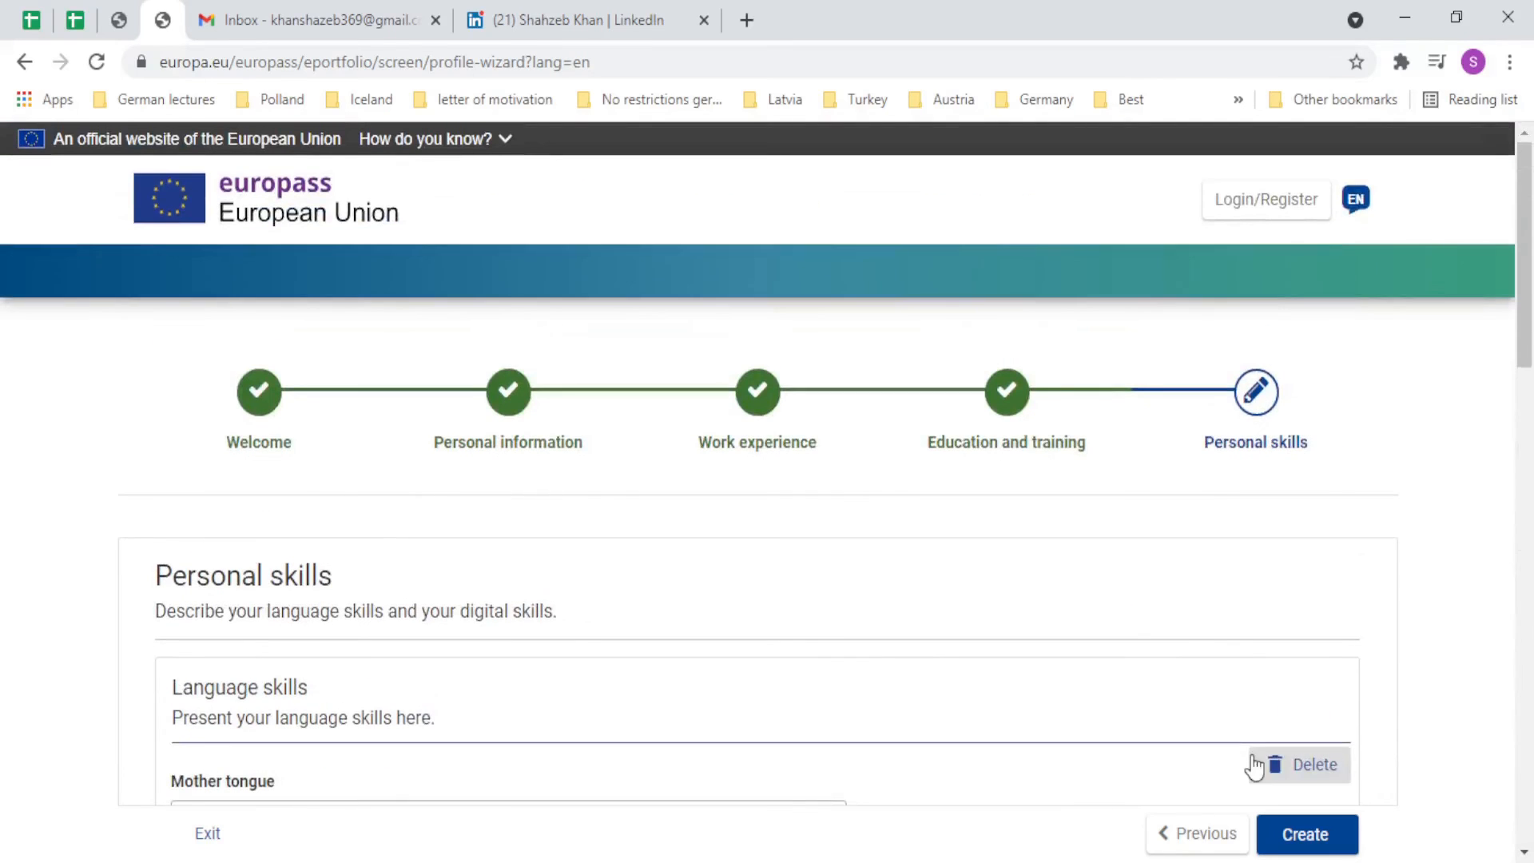
pyautogui.scroll(-18, 1279, 743)
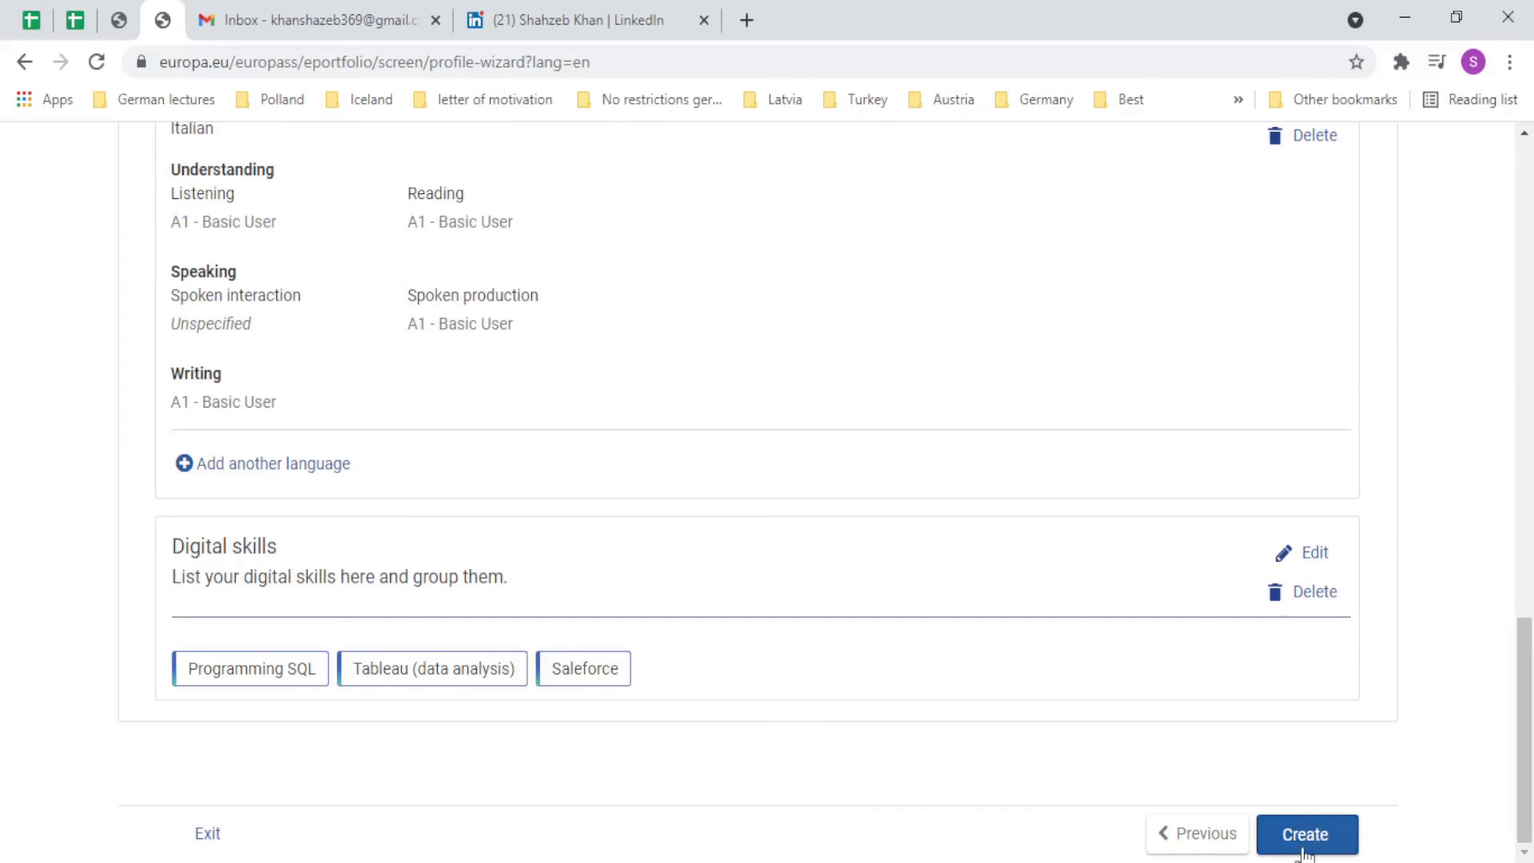
# Create the profile as a guest and review the Profile page with the Intern work experience.
pyautogui.click(1300, 847)
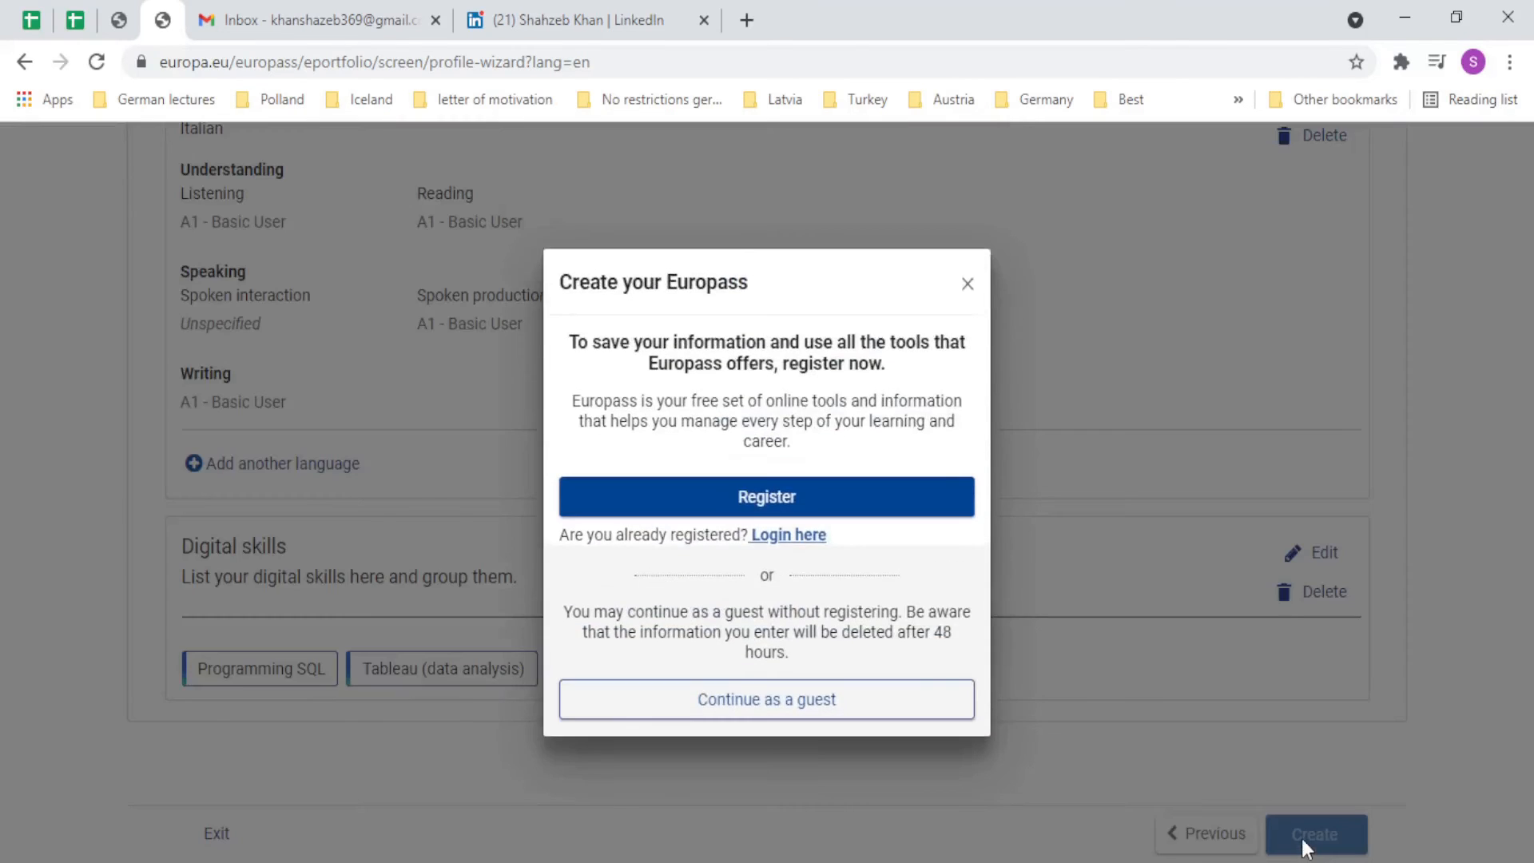
pyautogui.click(775, 703)
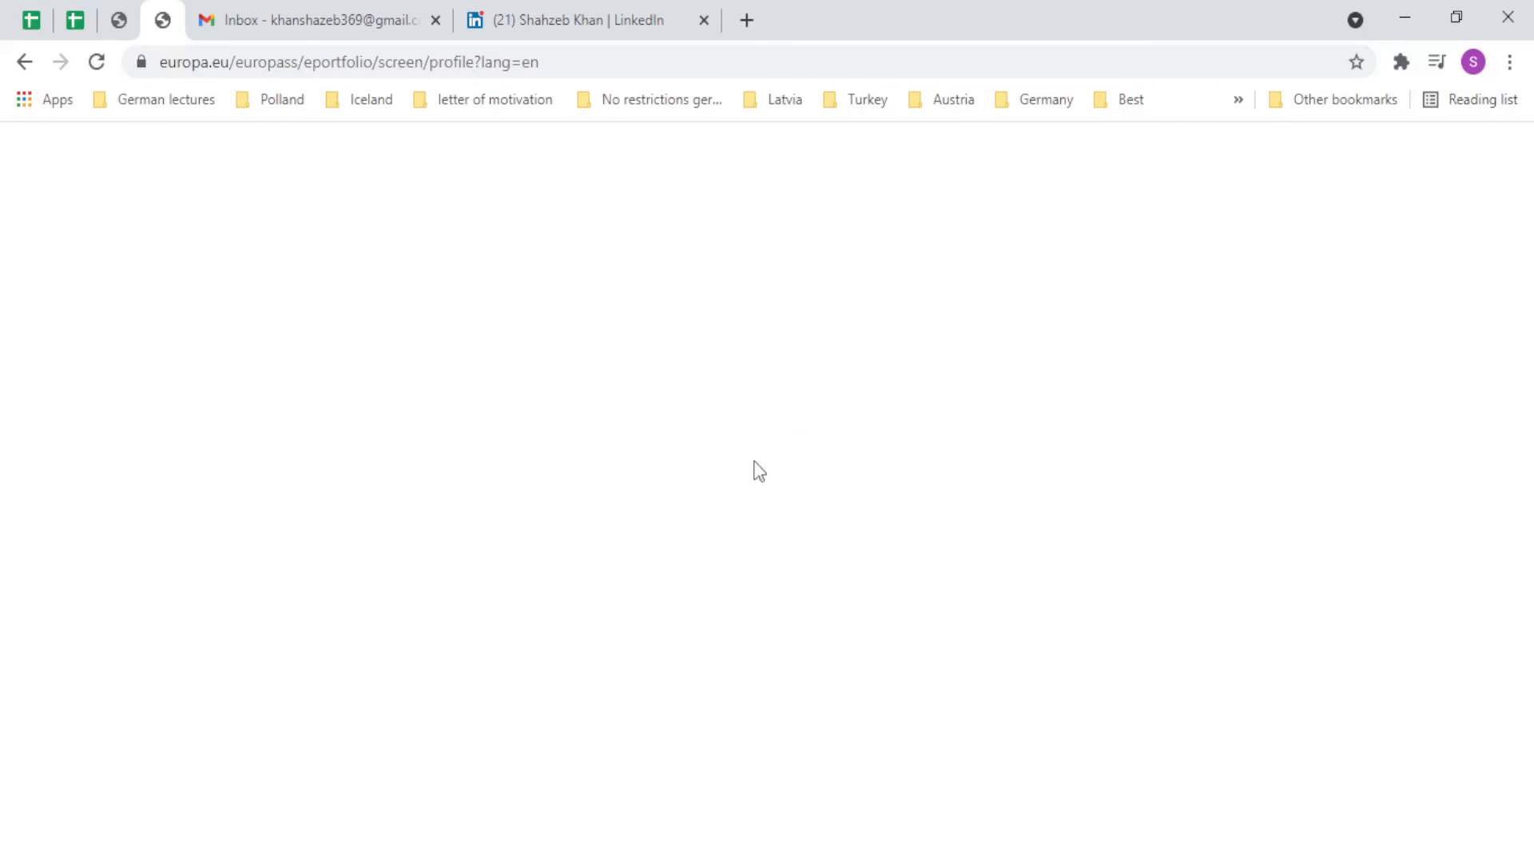
pyautogui.scroll(-1, 495, 703)
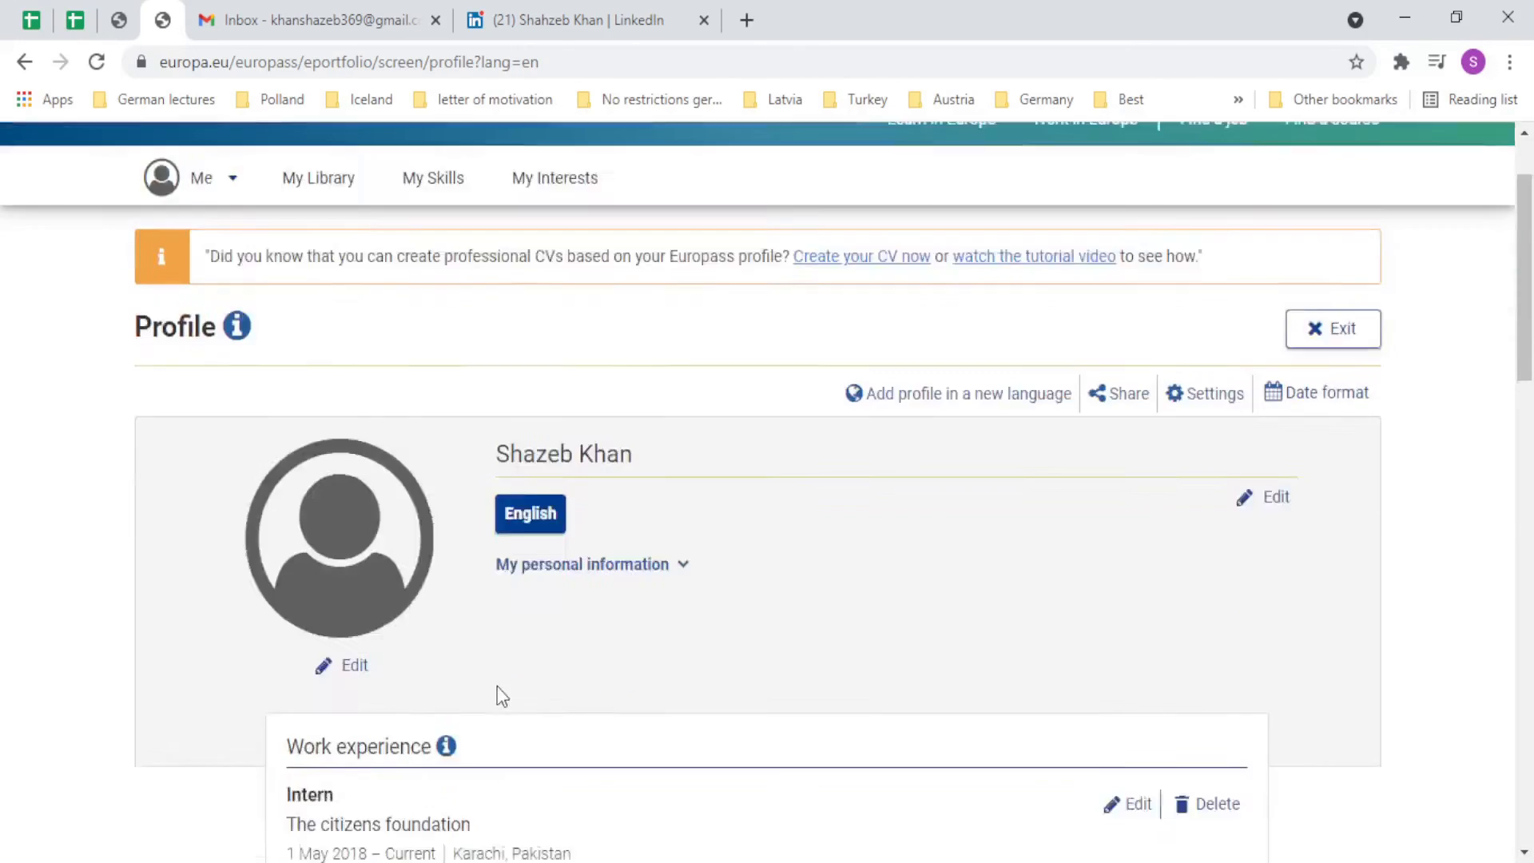
pyautogui.scroll(-5, 501, 695)
pyautogui.scroll(7, 500, 687)
pyautogui.scroll(-3, 502, 693)
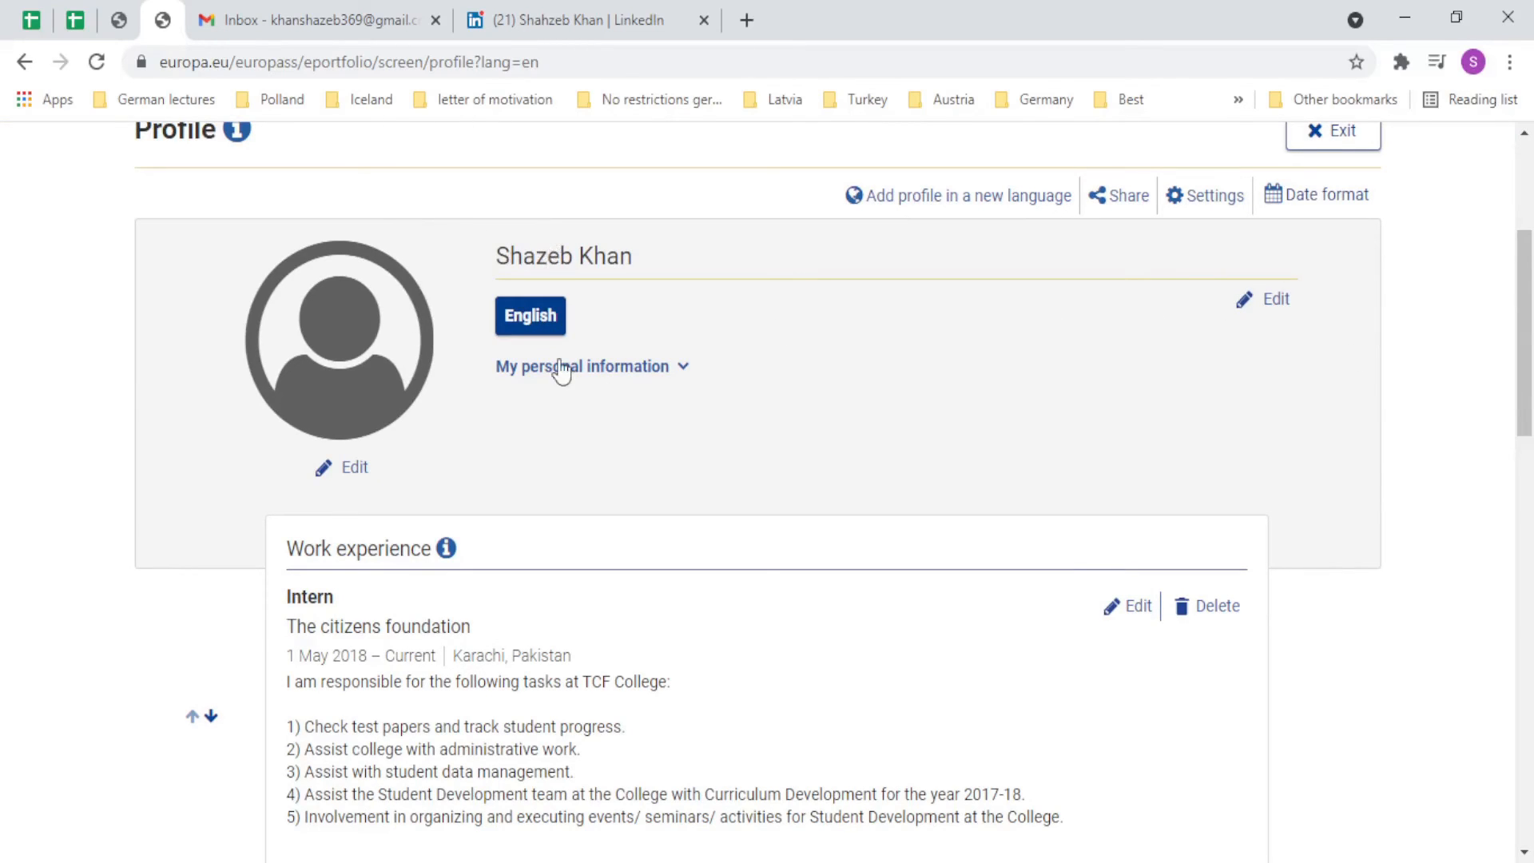
# Upload a portrait from this device and fit the crop circle around the face.
pyautogui.click(328, 478)
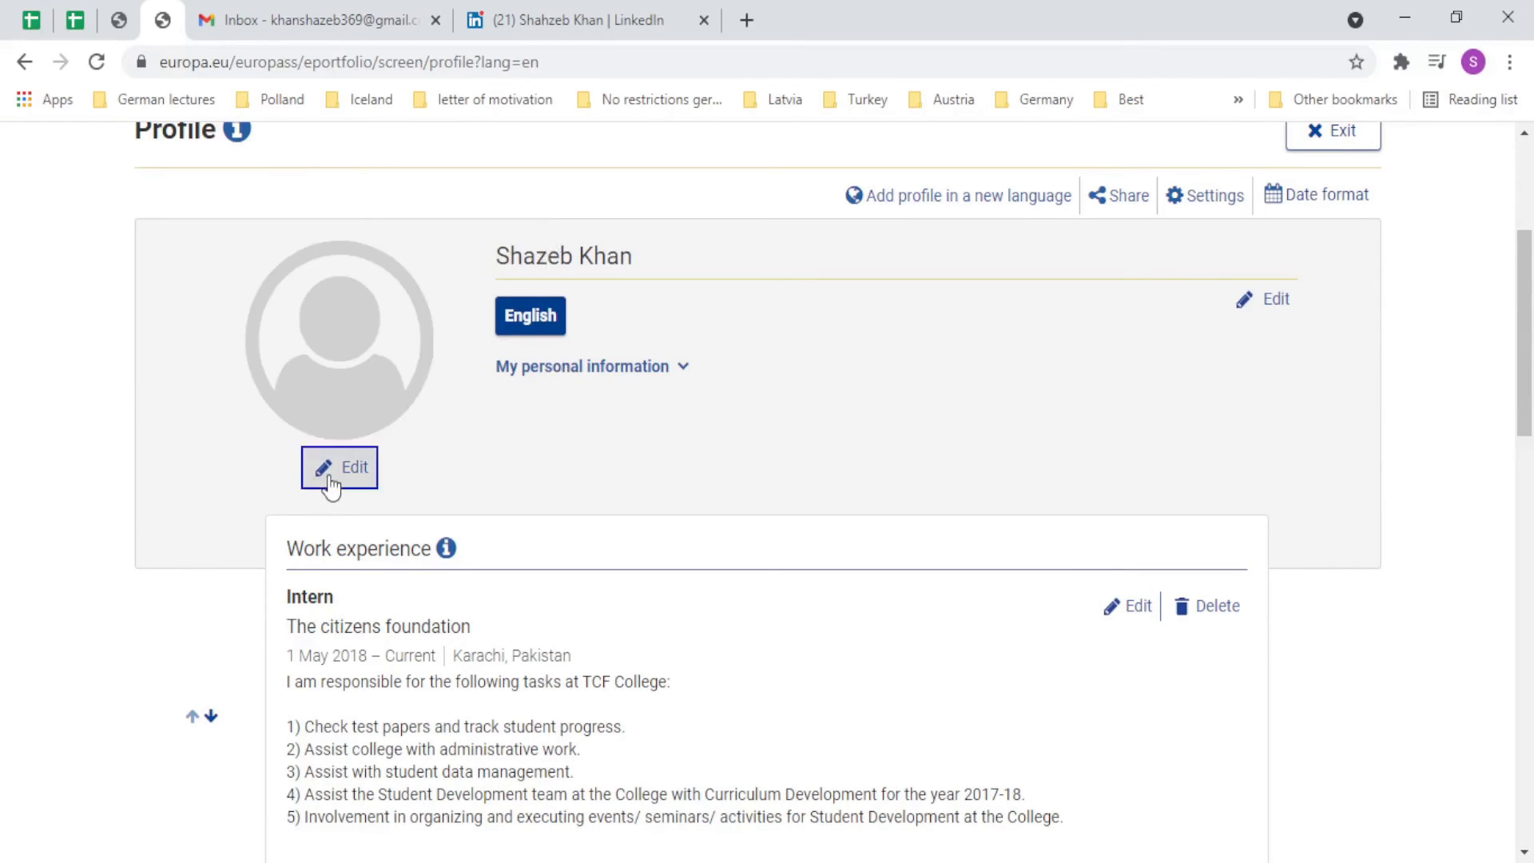
pyautogui.click(453, 369)
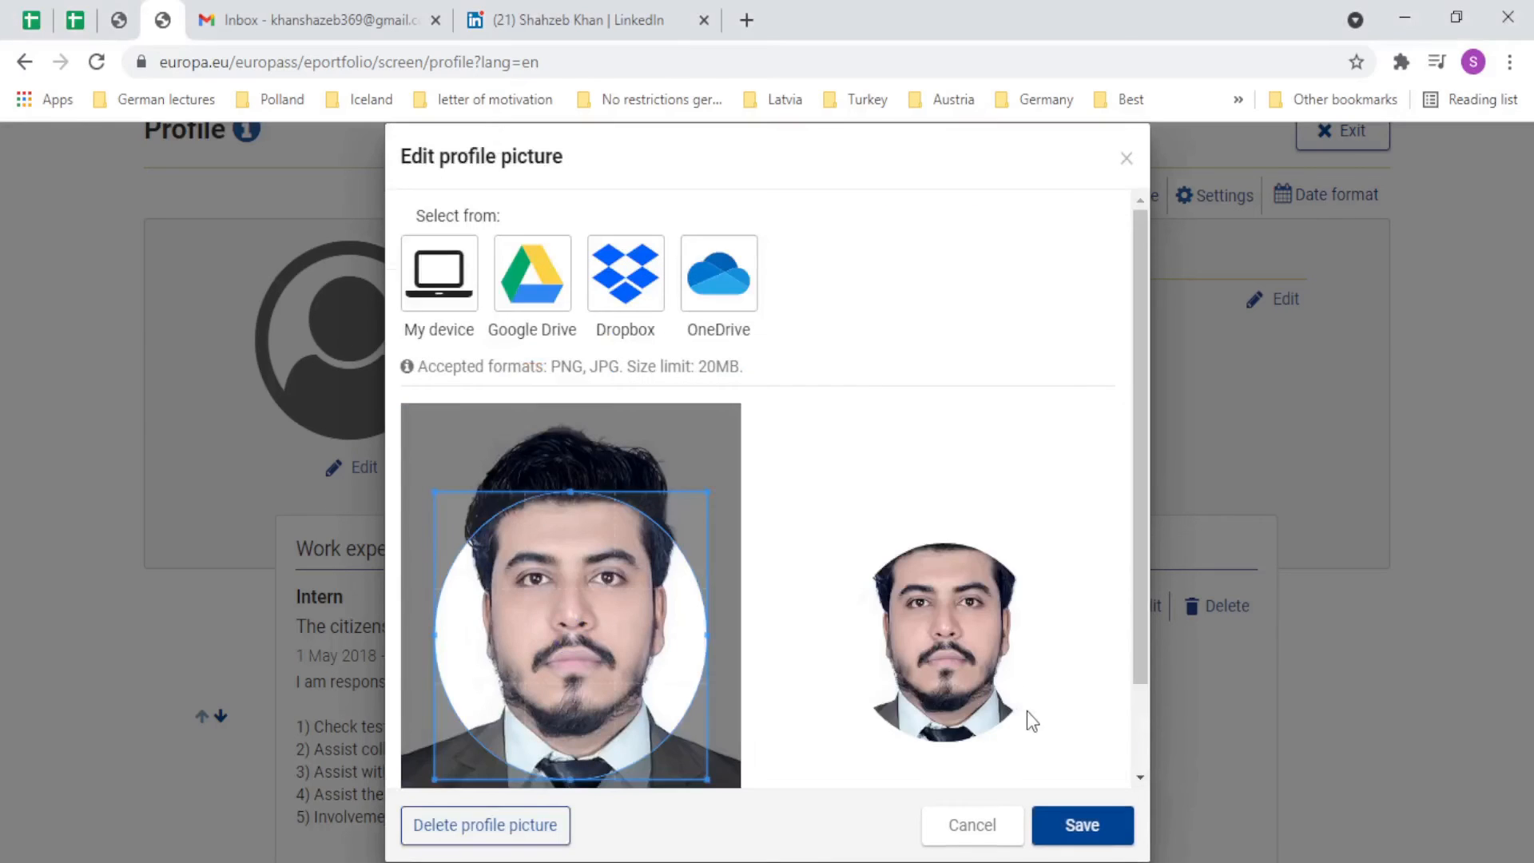
pyautogui.moveTo(717, 633); pyautogui.dragTo(631, 536)
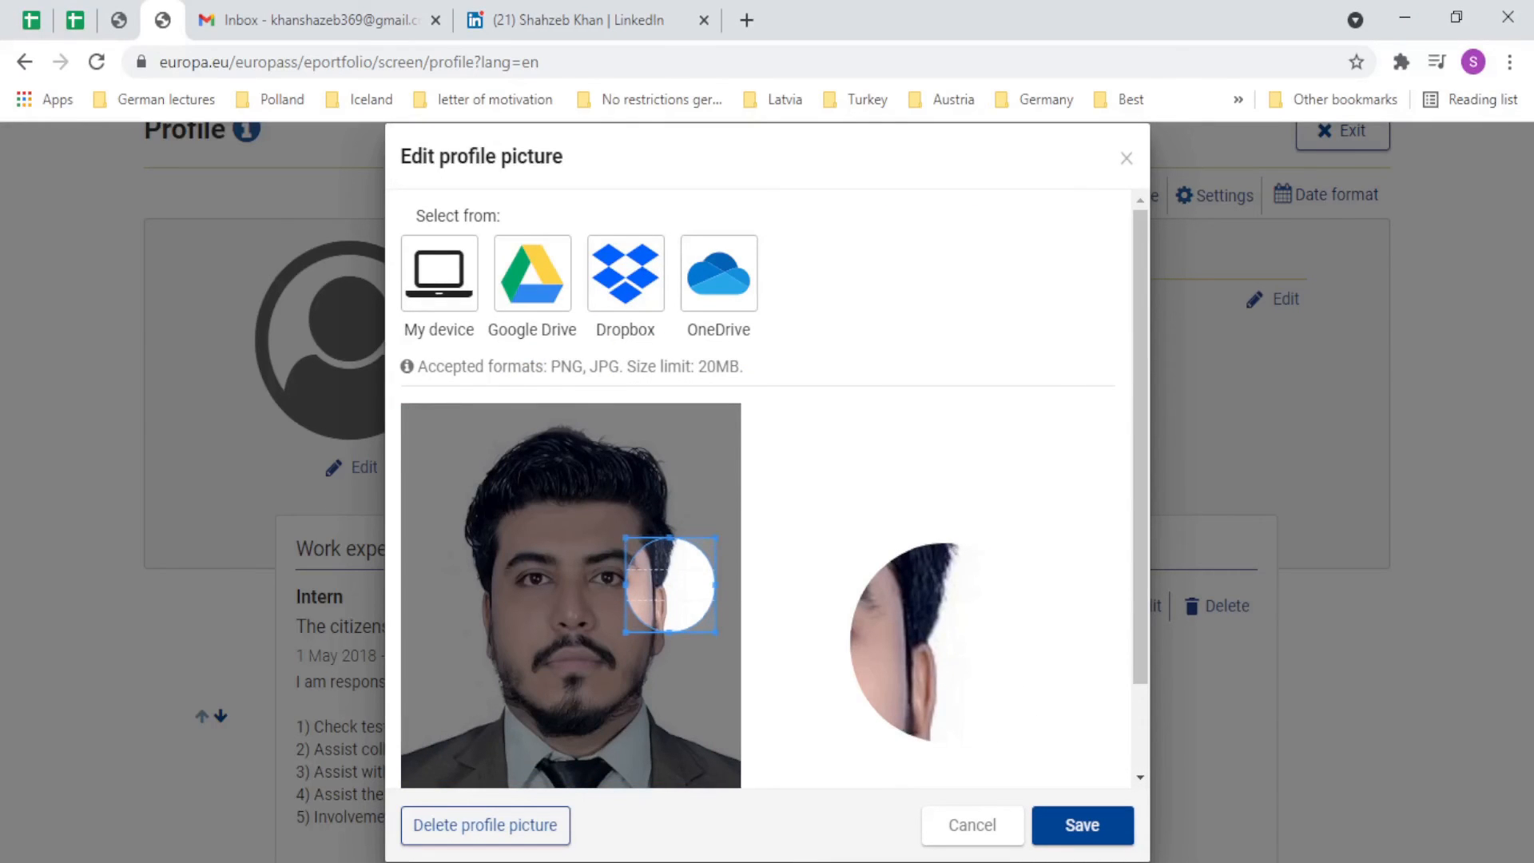
pyautogui.click(544, 555)
pyautogui.click(612, 639)
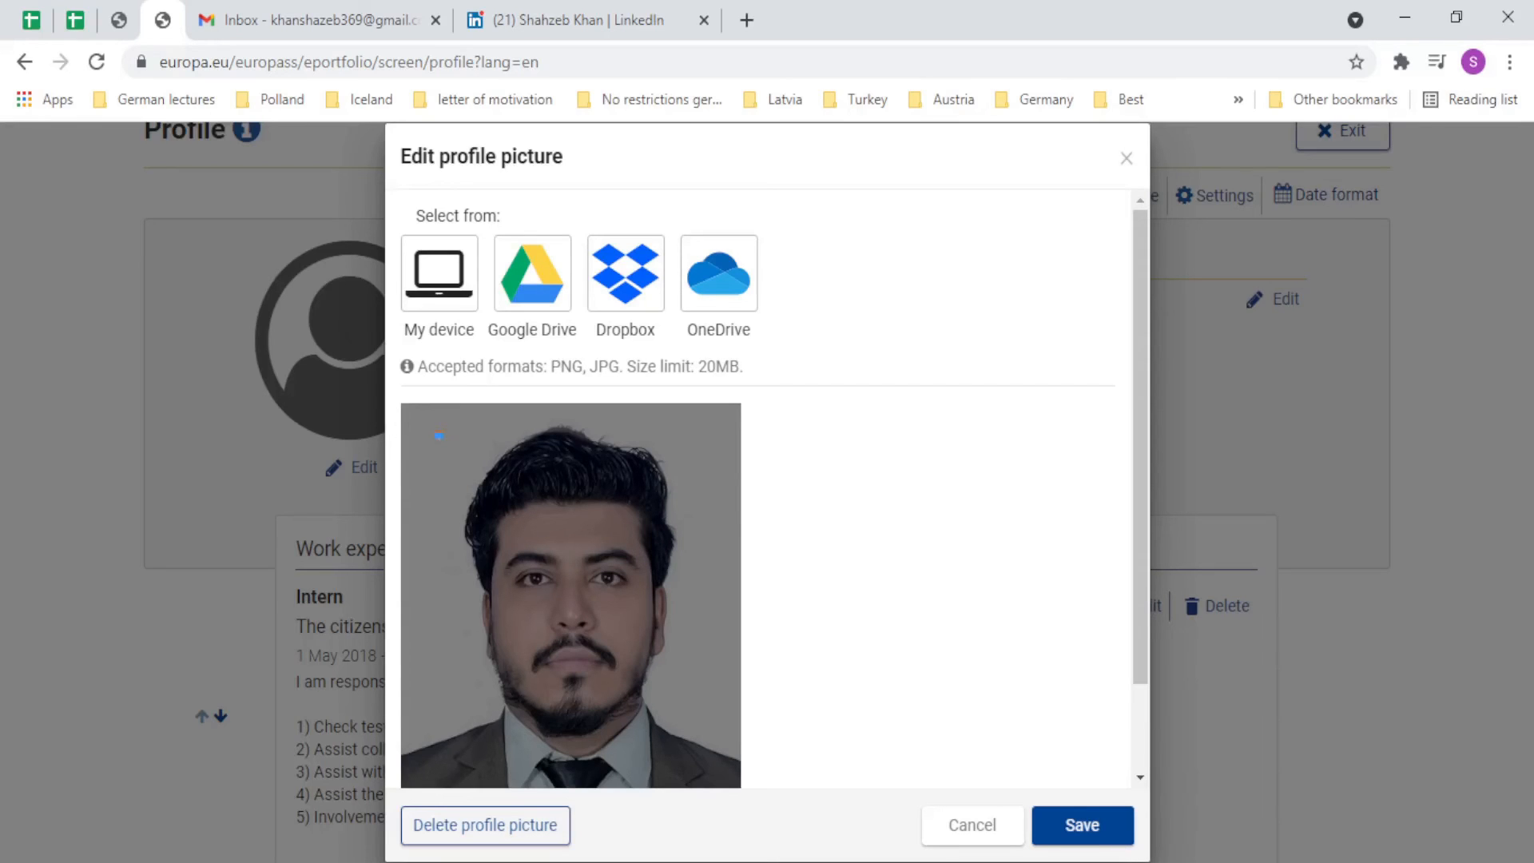
pyautogui.moveTo(445, 442); pyautogui.dragTo(747, 757)
pyautogui.moveTo(643, 646); pyautogui.dragTo(551, 593)
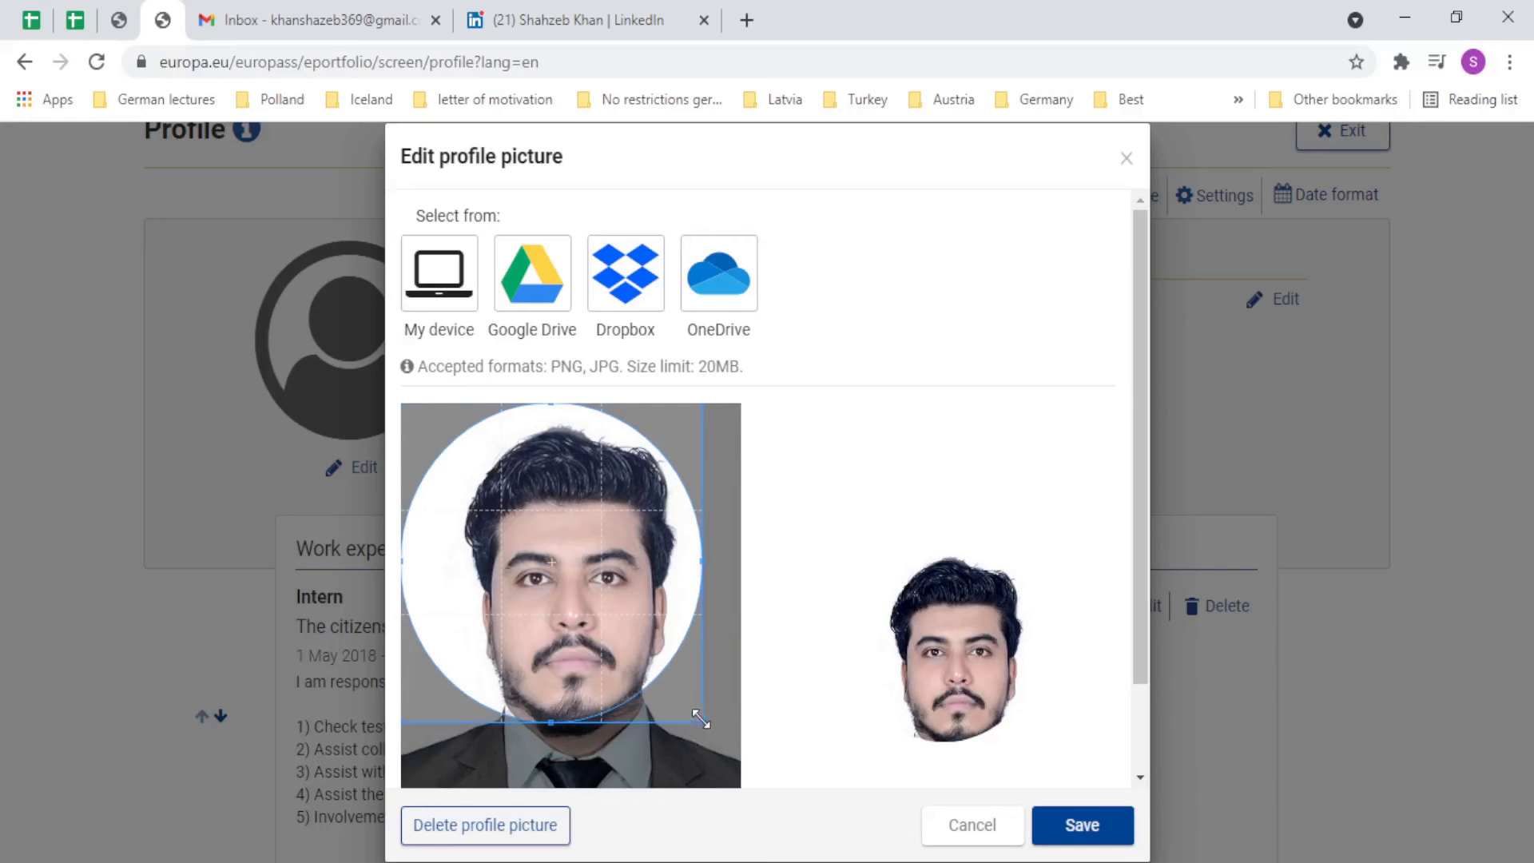
pyautogui.moveTo(703, 724); pyautogui.dragTo(742, 763)
pyautogui.moveTo(669, 683); pyautogui.dragTo(671, 704)
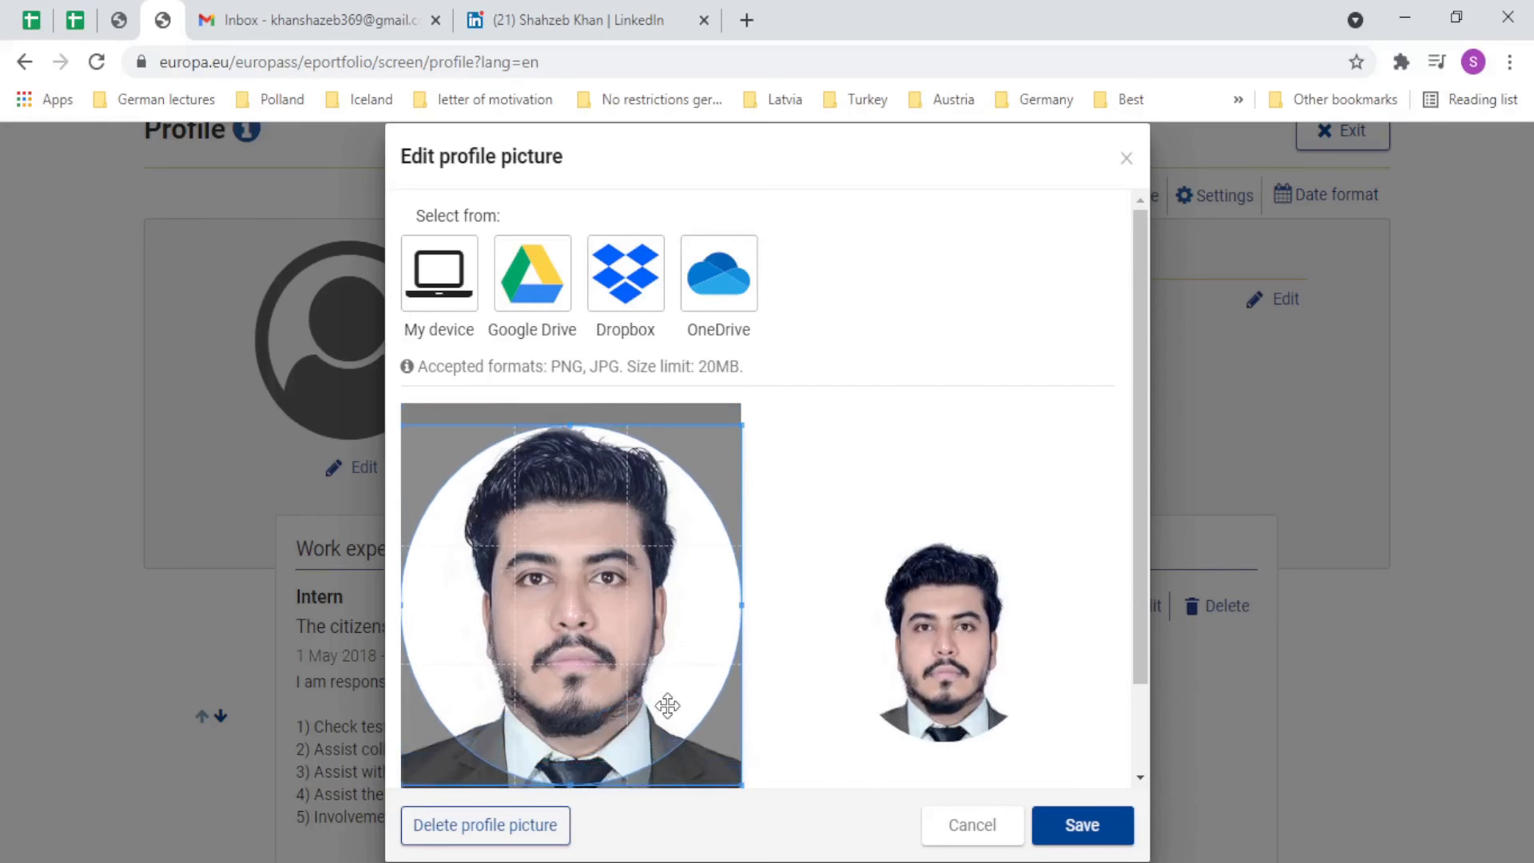
pyautogui.scroll(-2, 878, 559)
# Save the cropped profile picture, then start a new section at the bottom of the profile.
pyautogui.click(1110, 825)
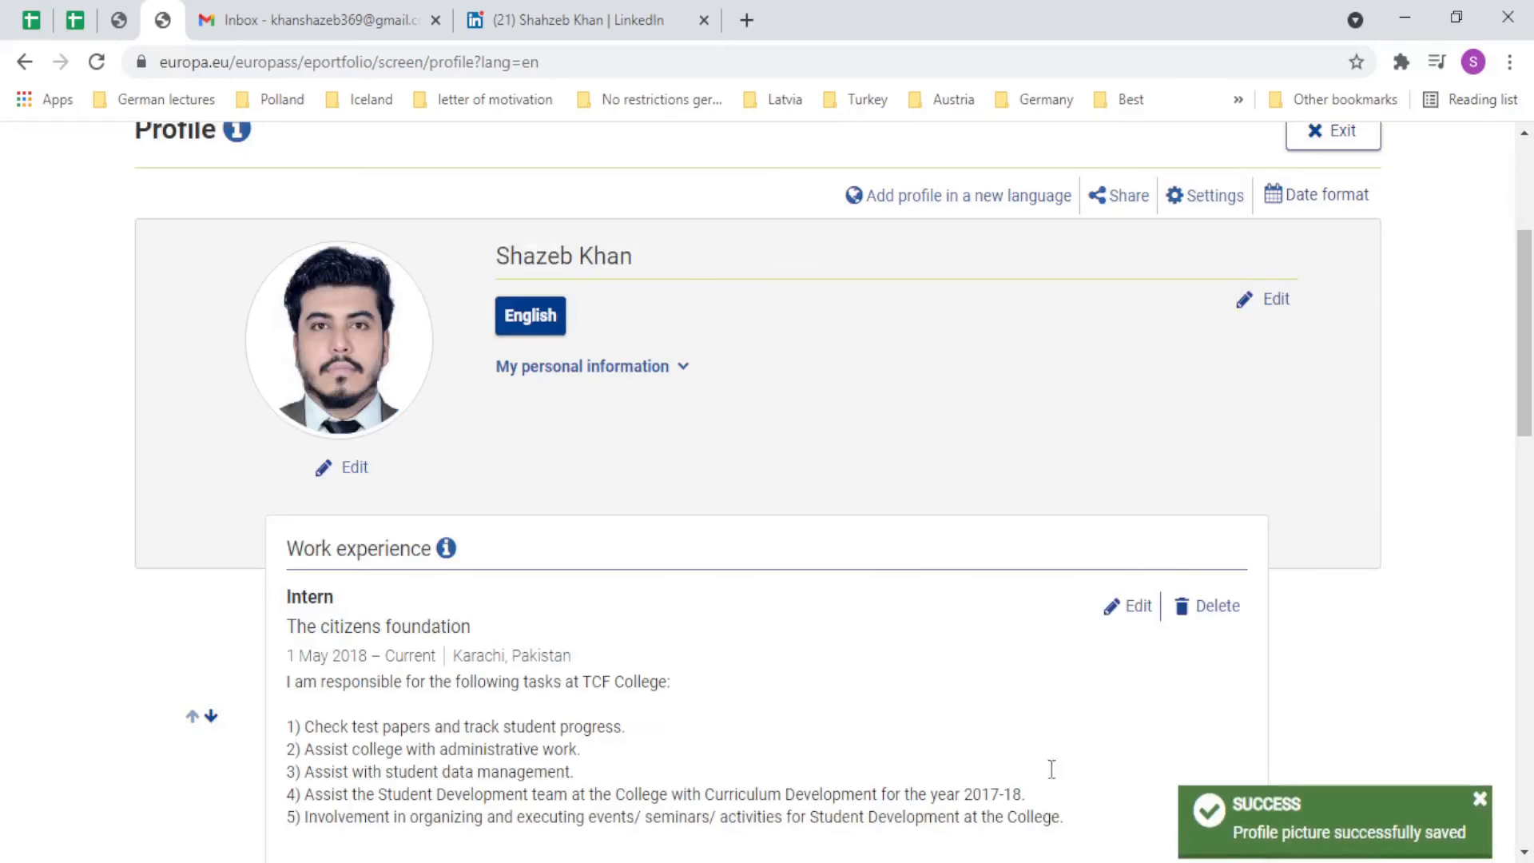
pyautogui.scroll(-4, 664, 622)
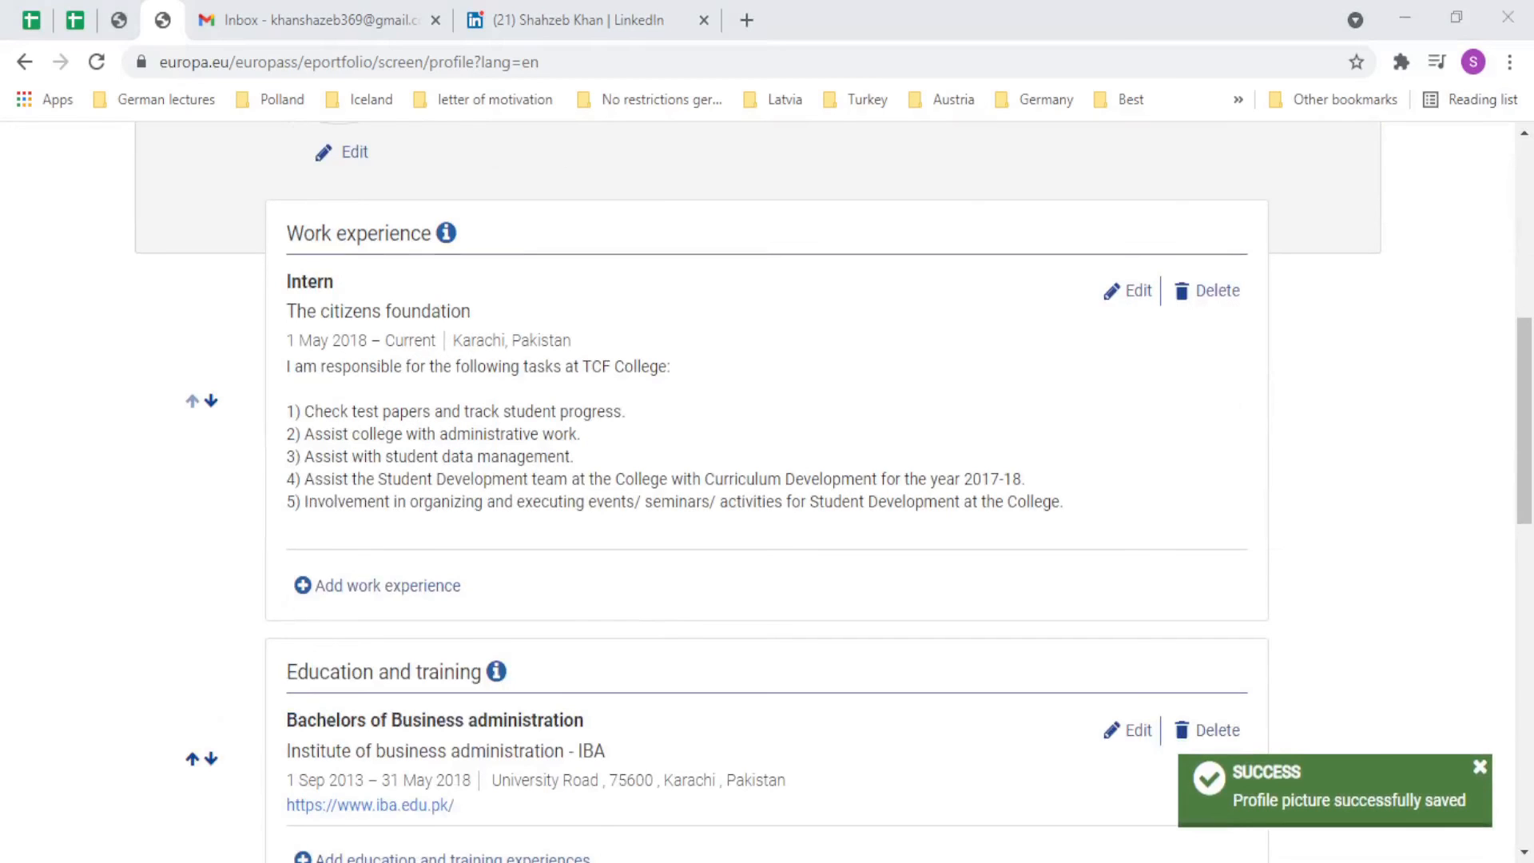
pyautogui.scroll(-8, 234, 682)
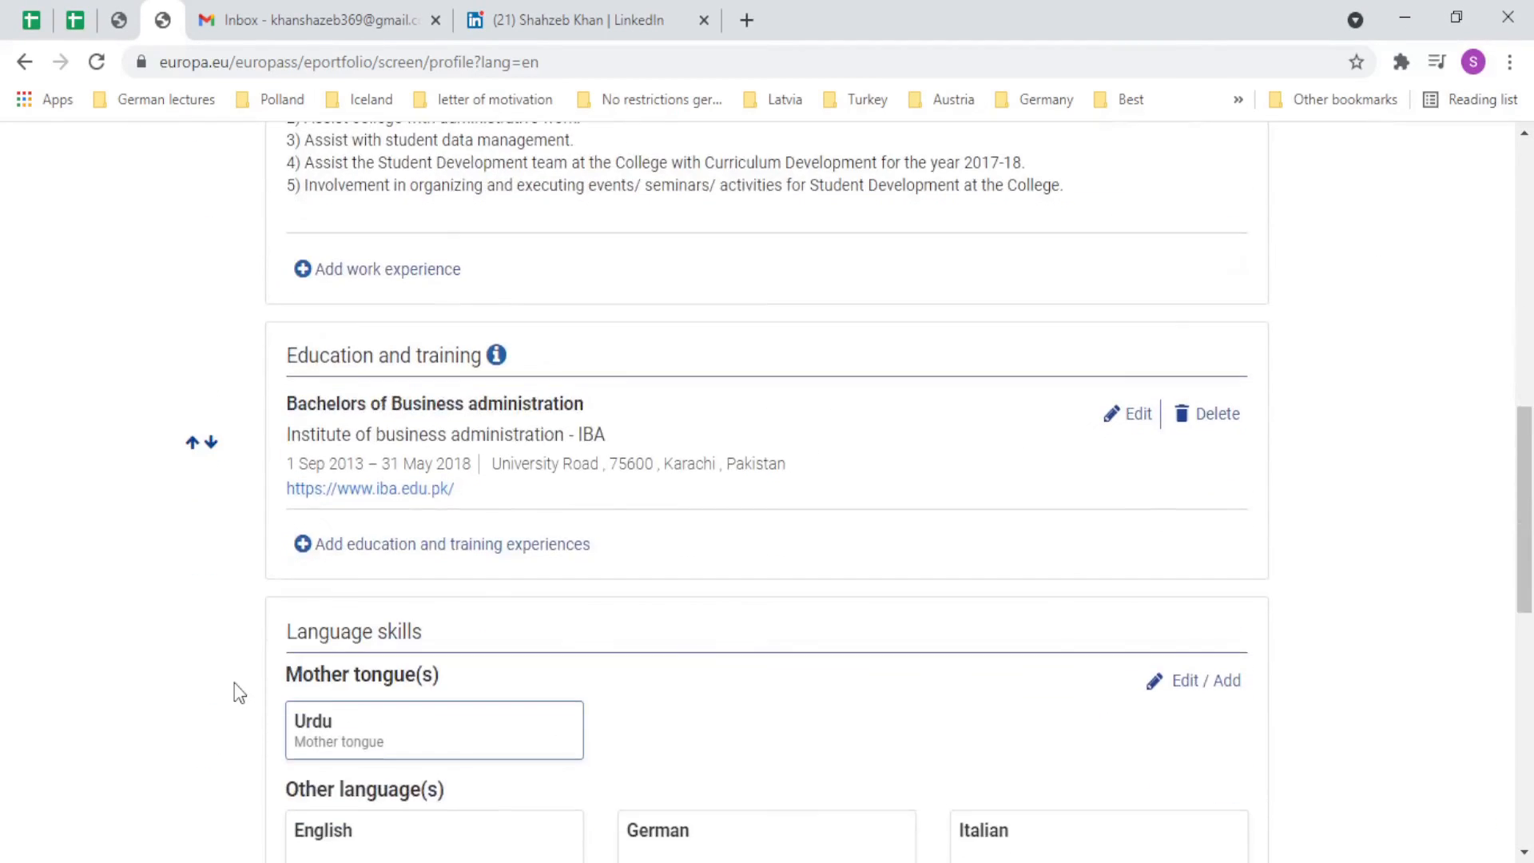
pyautogui.scroll(-4, 233, 682)
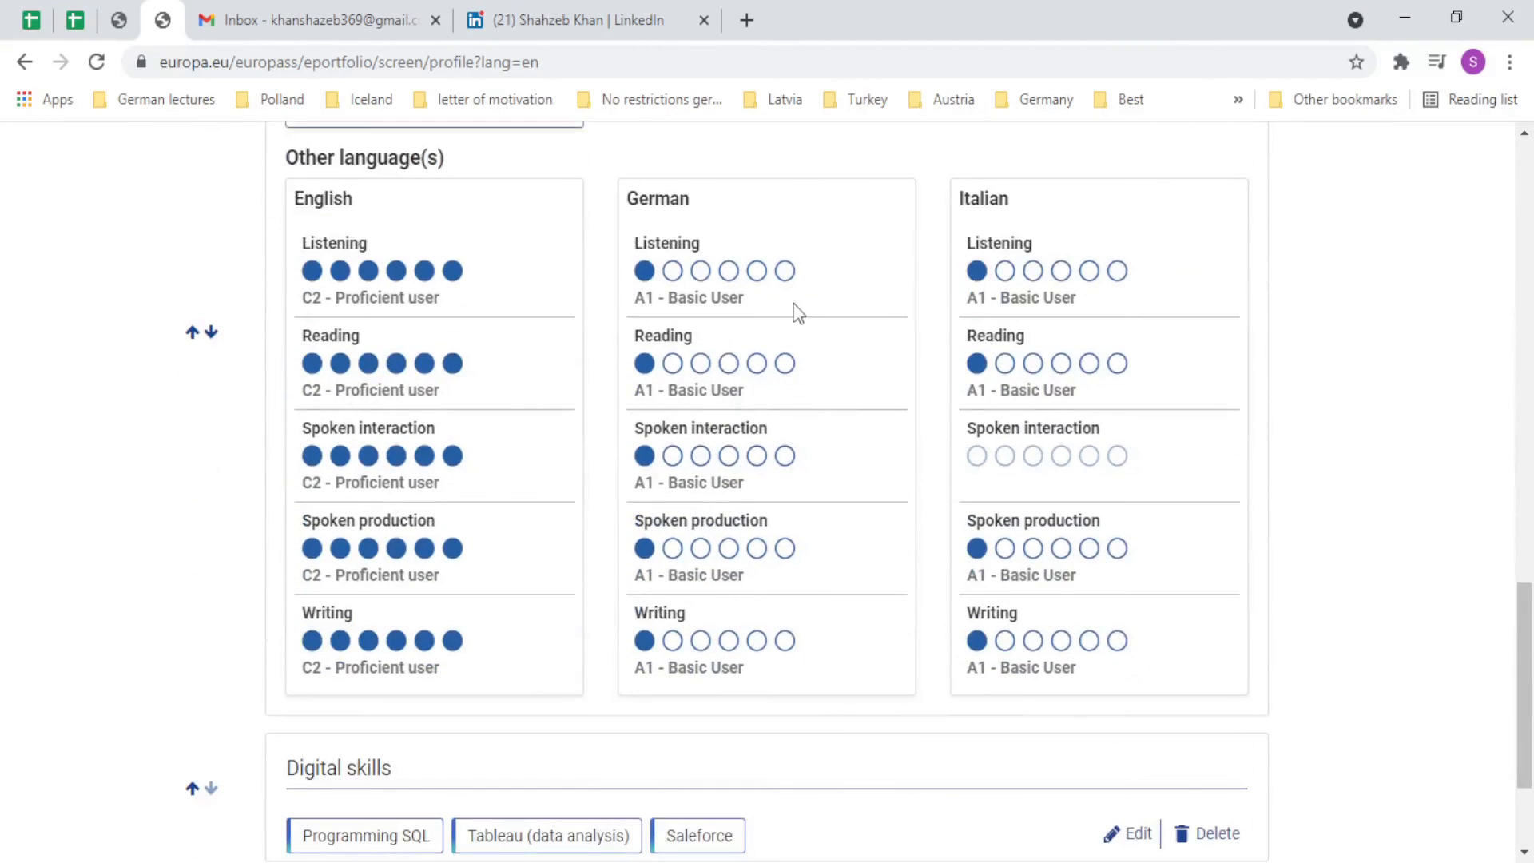
pyautogui.scroll(-3, 825, 421)
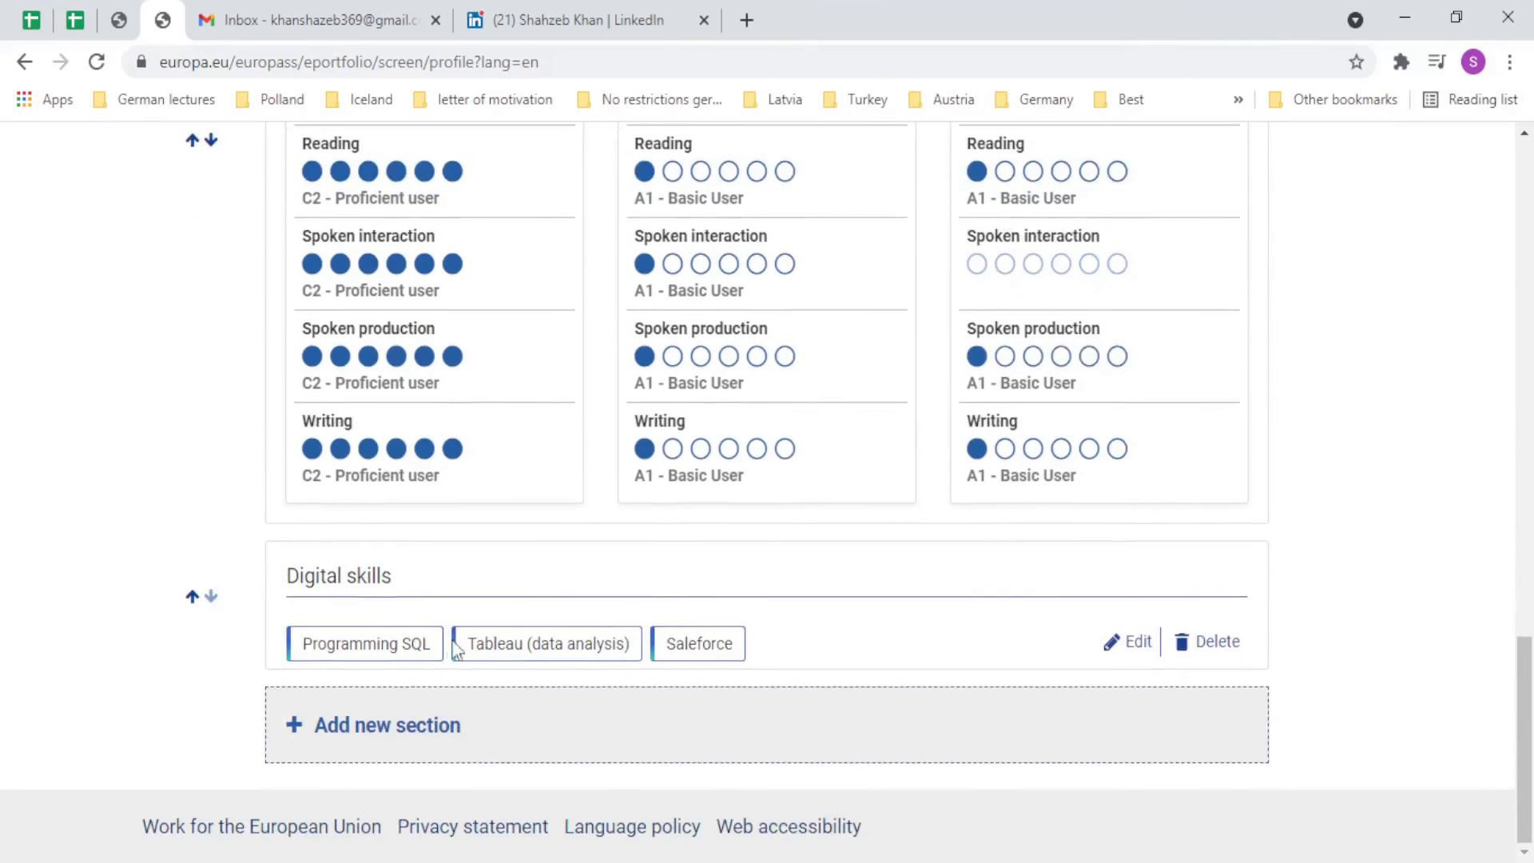
pyautogui.click(383, 727)
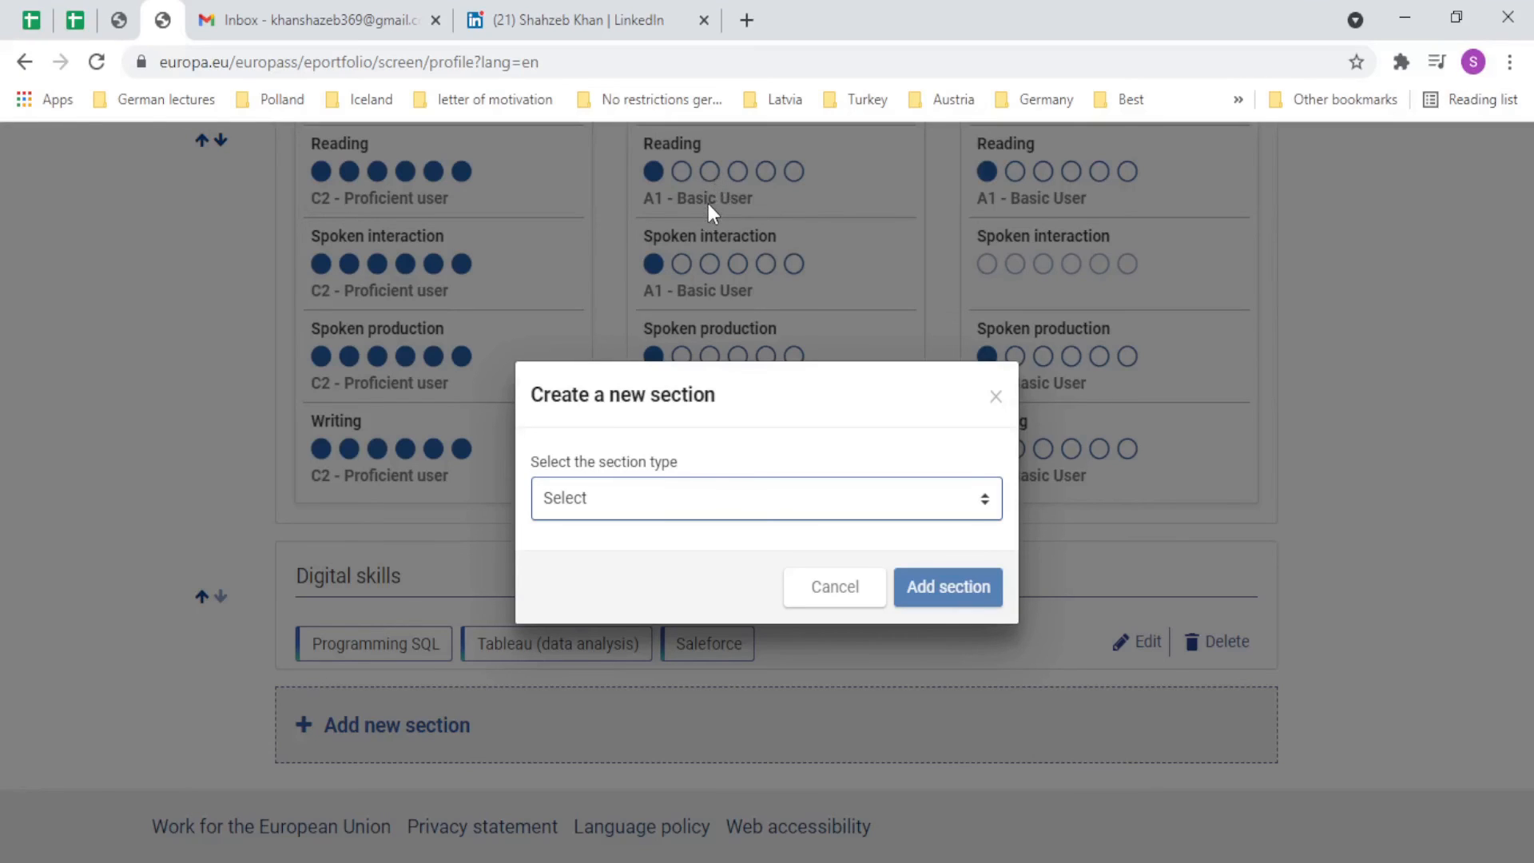
# Choose Honours and awards as the section type and add it.
pyautogui.click(692, 267)
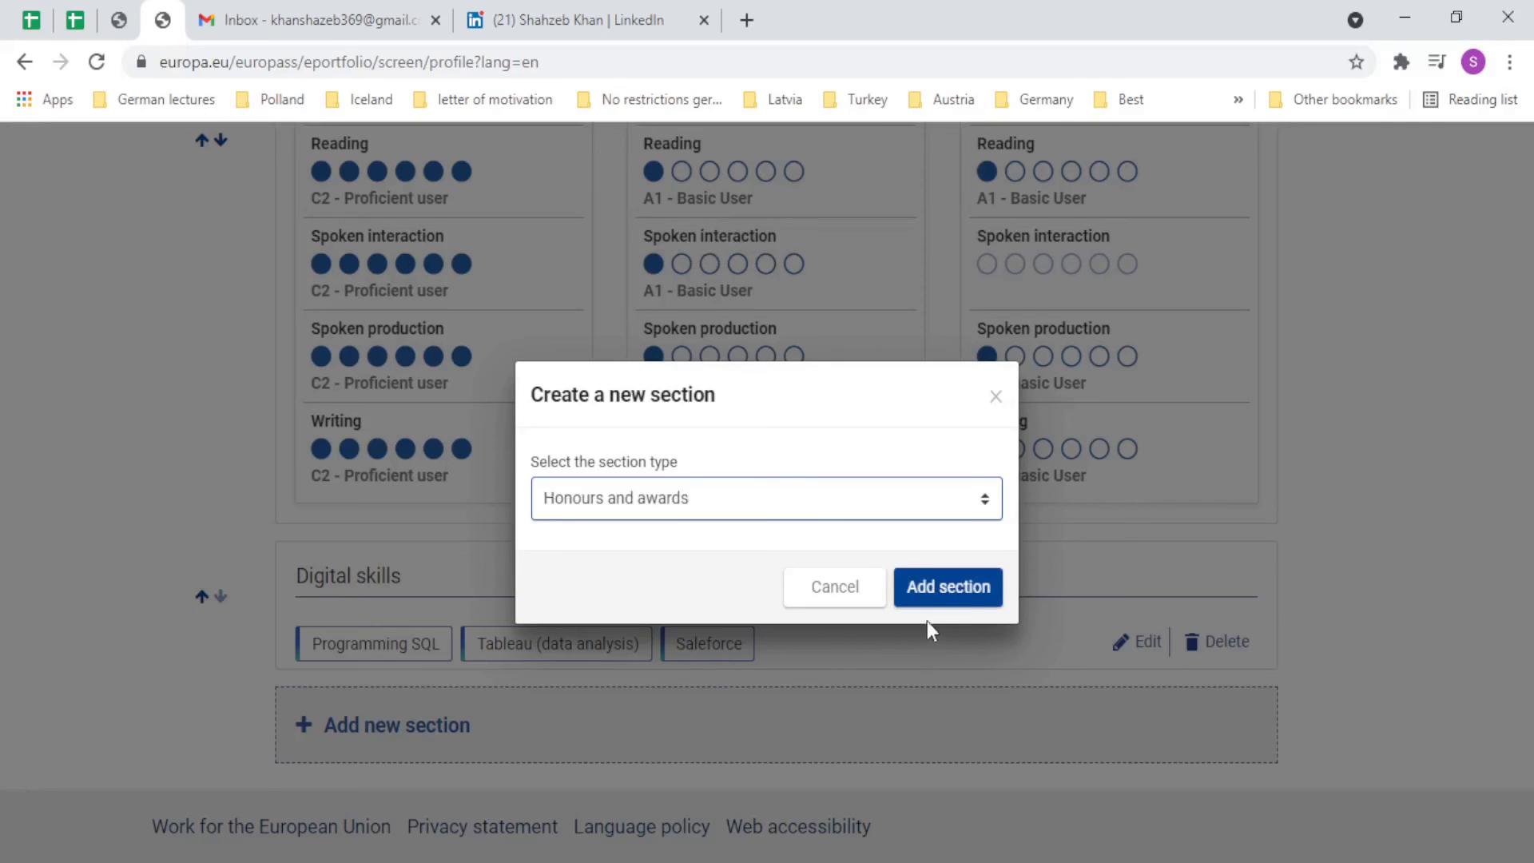
pyautogui.click(954, 597)
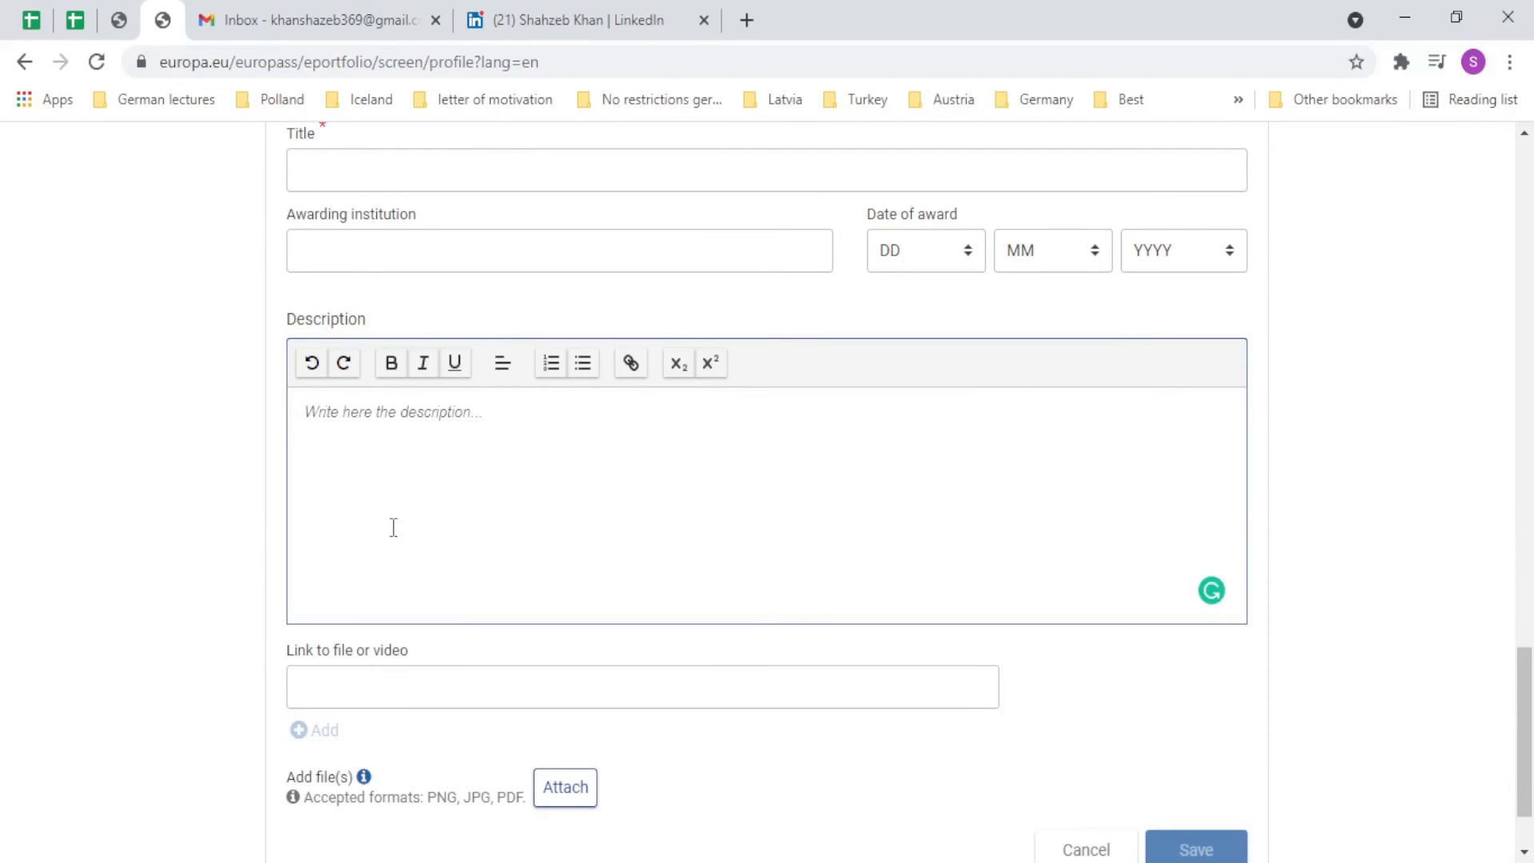
# Enter the award title HEC Scholarship, correcting the misspelling.
pyautogui.click(523, 174)
pyautogui.write('HEC S')
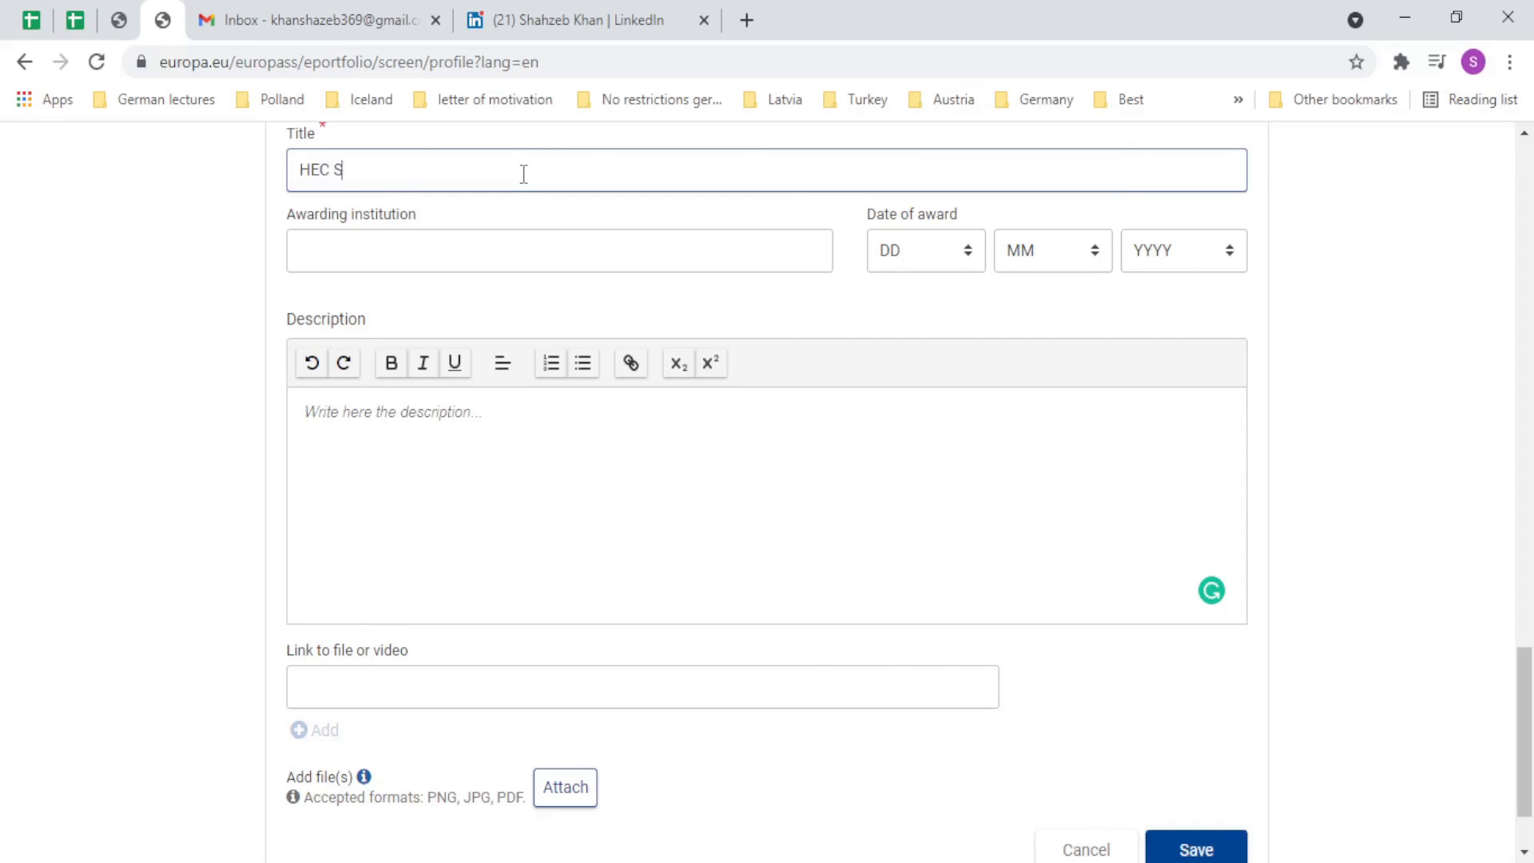
pyautogui.write('chorship')
pyautogui.click(564, 257)
pyautogui.click(392, 172)
pyautogui.doubleClick(392, 172)
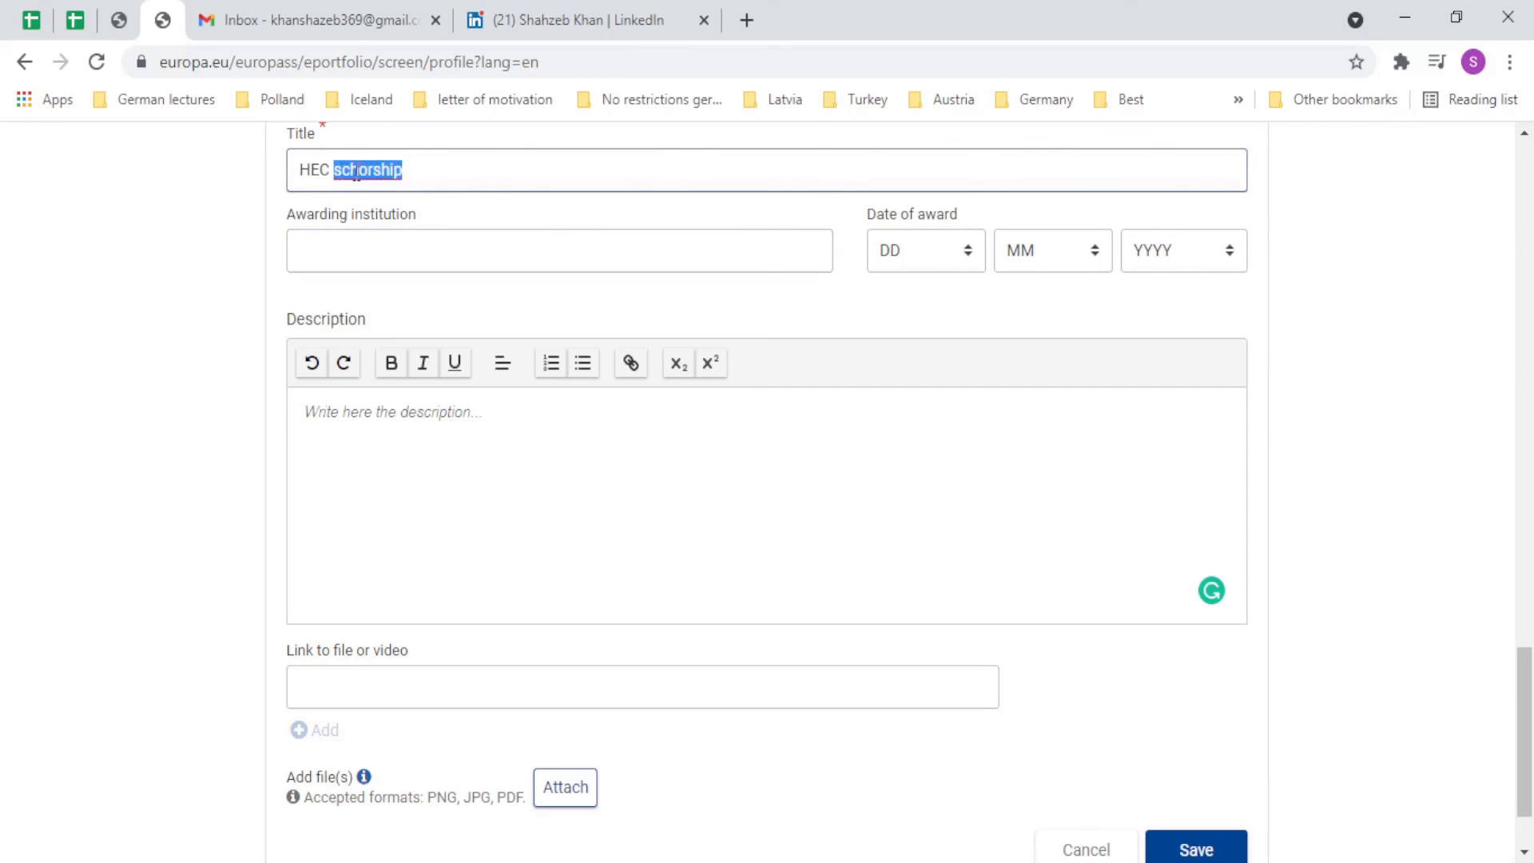
pyautogui.tripleClick(356, 172)
pyautogui.doubleClick(366, 172)
pyautogui.write('Schor ship')
pyautogui.click(385, 170)
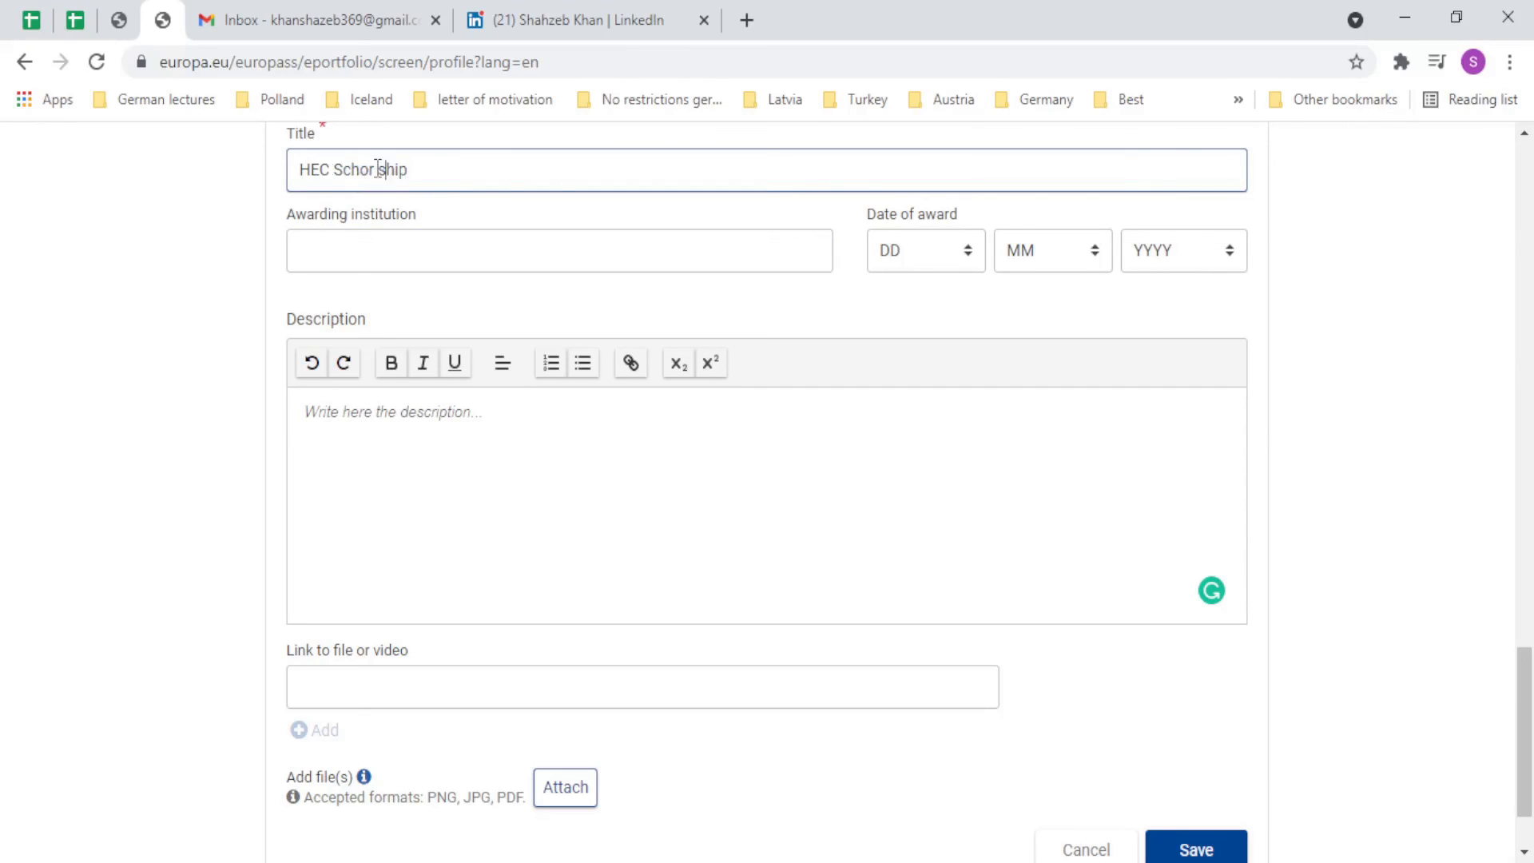
pyautogui.press('BackSpace')
pyautogui.press('BackSpace')
pyautogui.press('BackSpace')
pyautogui.press('BackSpace')
pyautogui.write('holar')
pyautogui.hotkey('ctrl', 'a')
# Copy HEC from the title into the Awarding institution field.
pyautogui.click(438, 257)
pyautogui.click(306, 173)
pyautogui.doubleClick(306, 172)
pyautogui.hotkey('ctrl', 'c')
pyautogui.click(357, 243)
pyautogui.hotkey('ctrl', 'v')
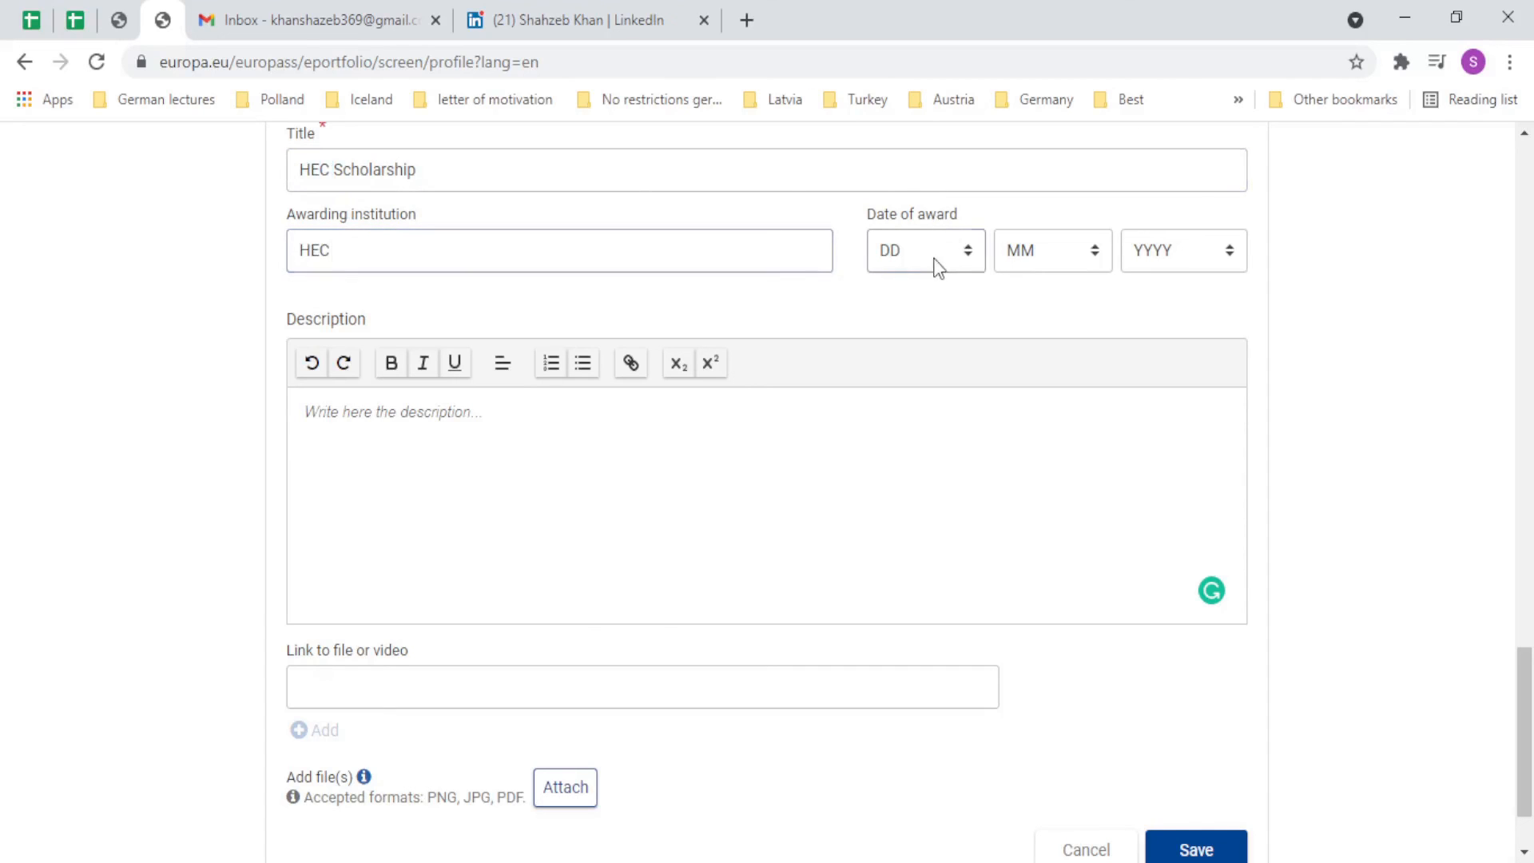
# Set the date of award to day 5, month 3, year 2015.
pyautogui.click(933, 258)
pyautogui.click(904, 409)
pyautogui.click(1067, 268)
pyautogui.click(1070, 341)
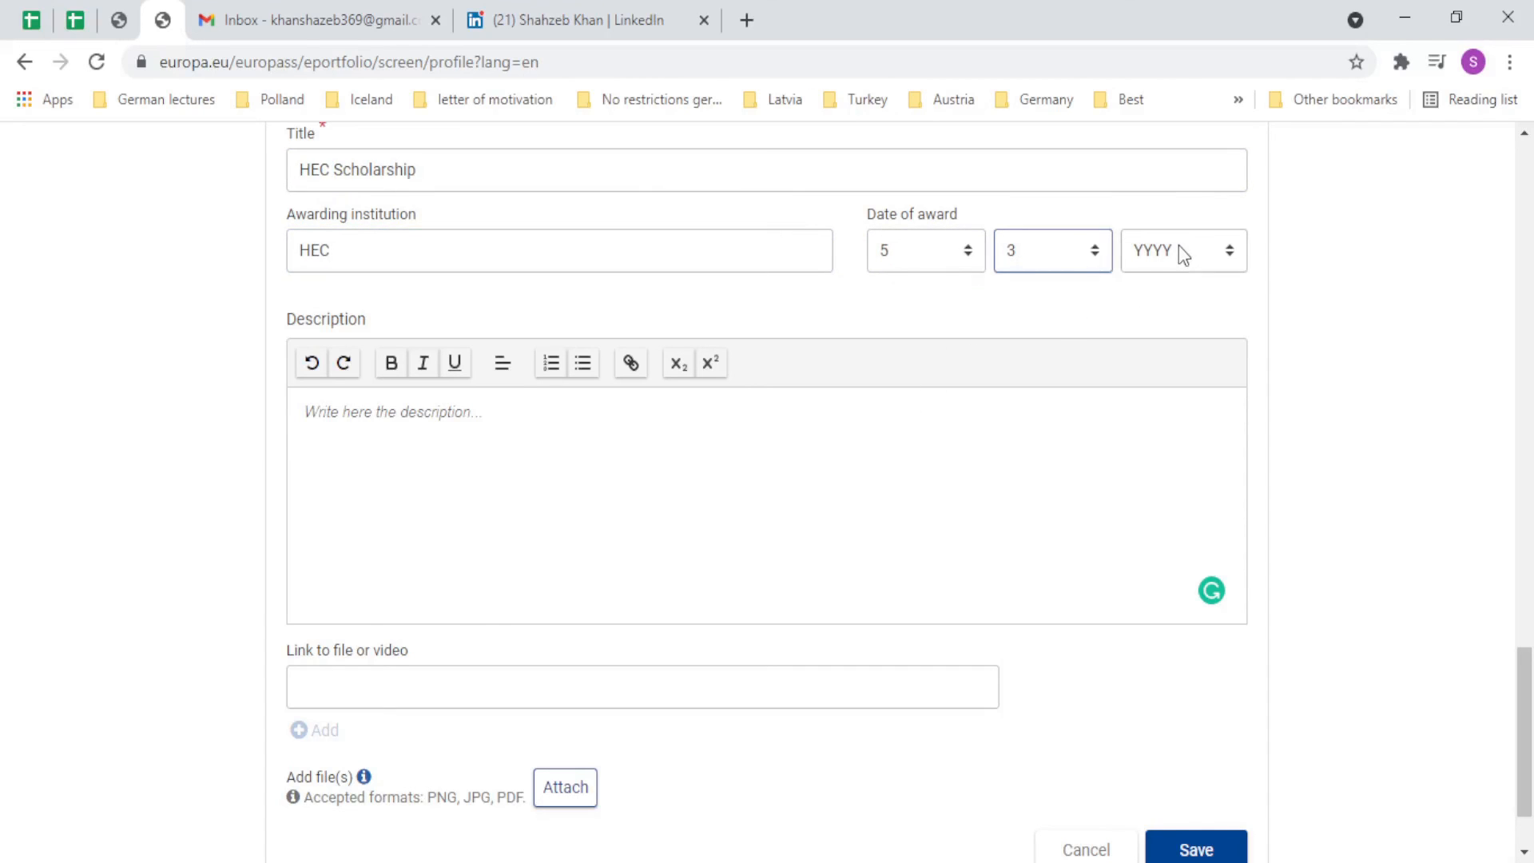
pyautogui.click(1178, 246)
pyautogui.click(1191, 435)
pyautogui.scroll(-2, 891, 480)
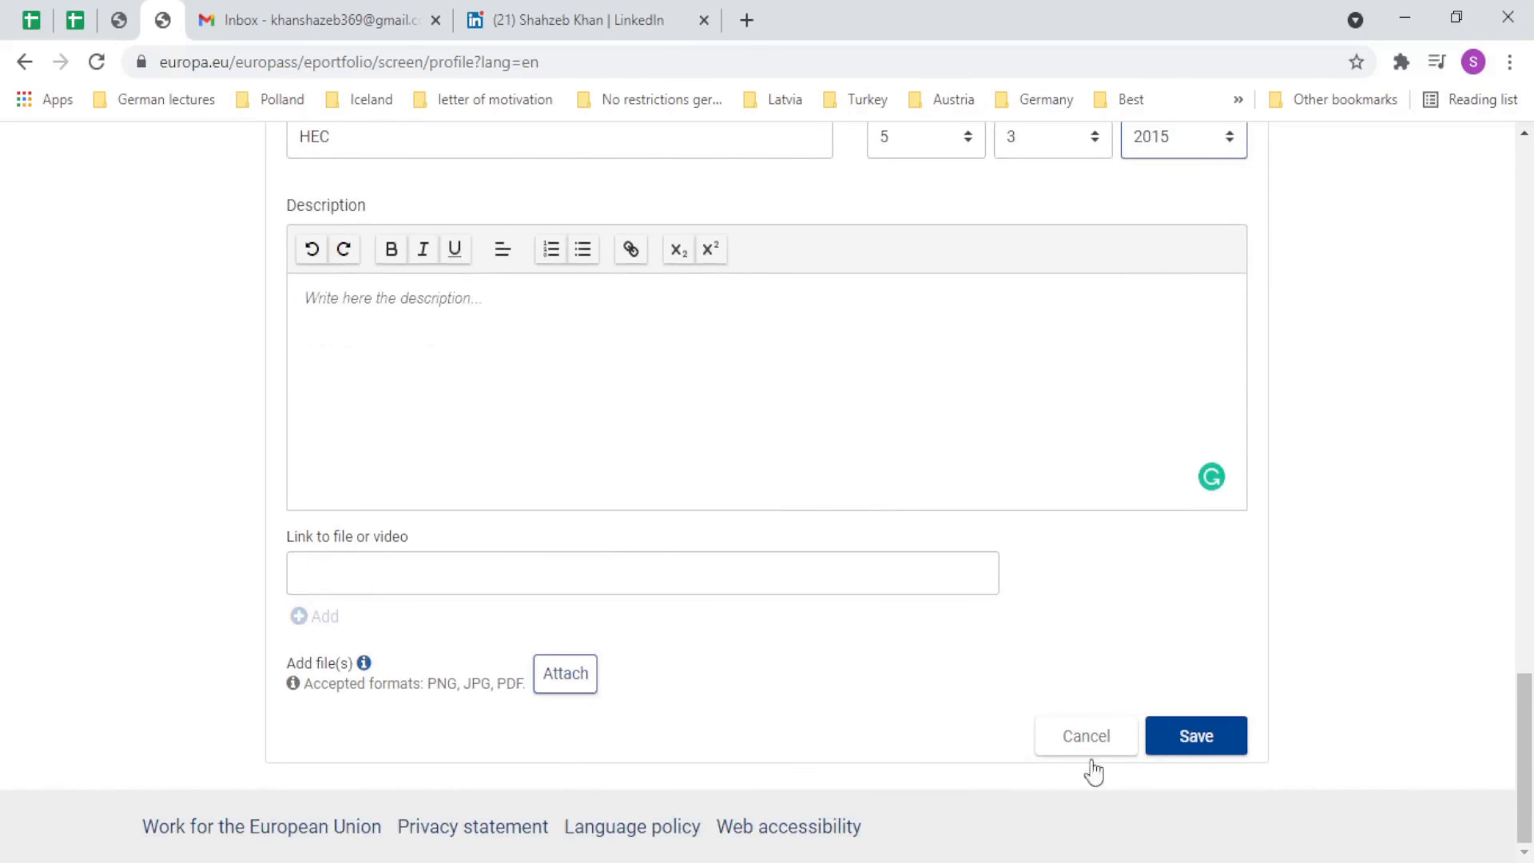
# Save the HEC Scholarship award and check it lists HEC with 5 Mar 2015.
pyautogui.click(1174, 739)
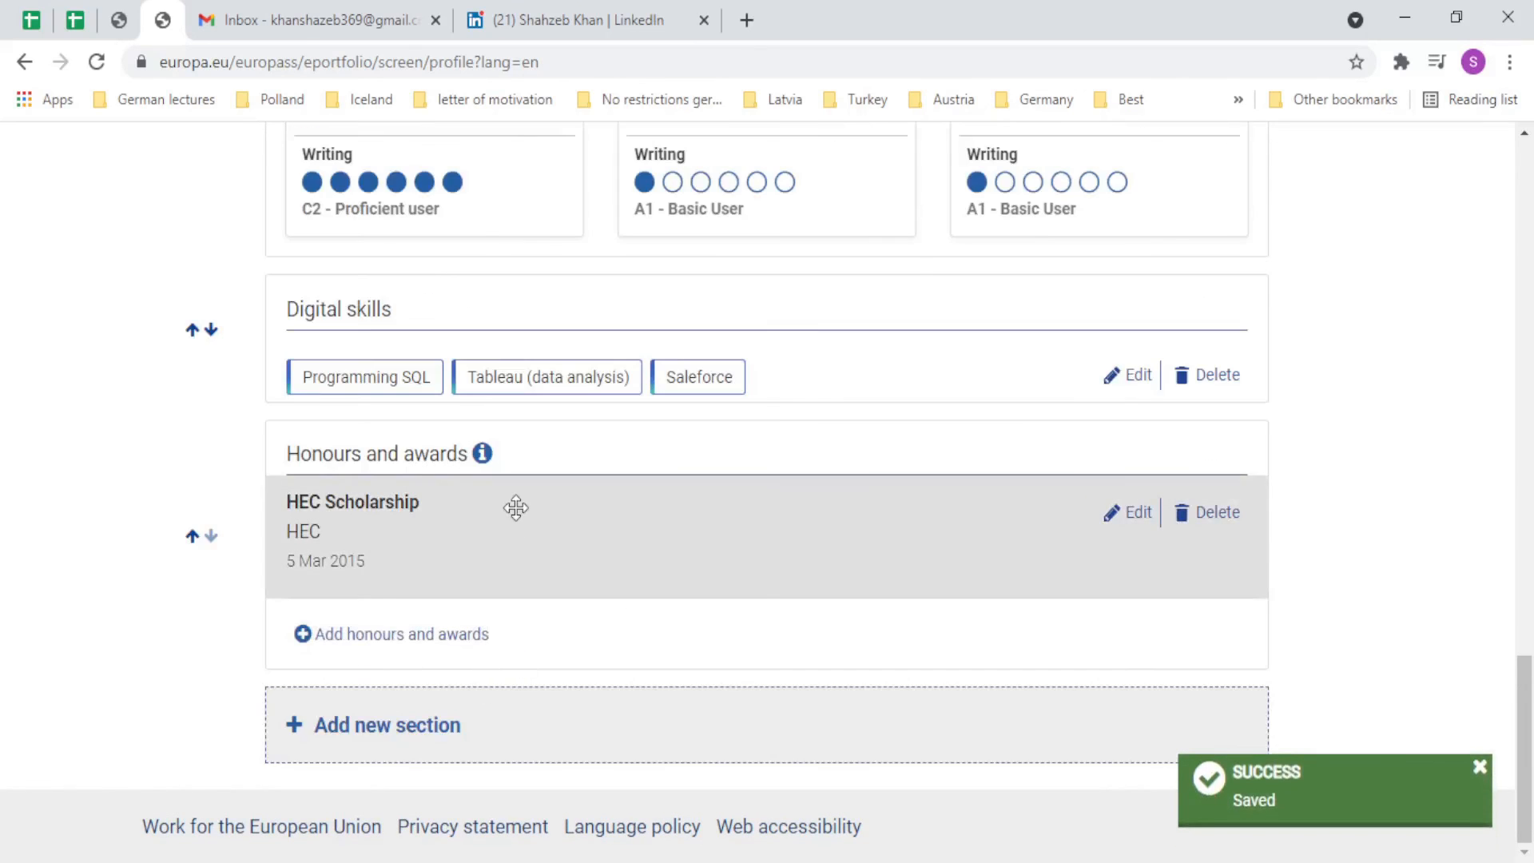
pyautogui.scroll(4, 513, 507)
pyautogui.scroll(-5, 513, 511)
pyautogui.scroll(20, 1151, 548)
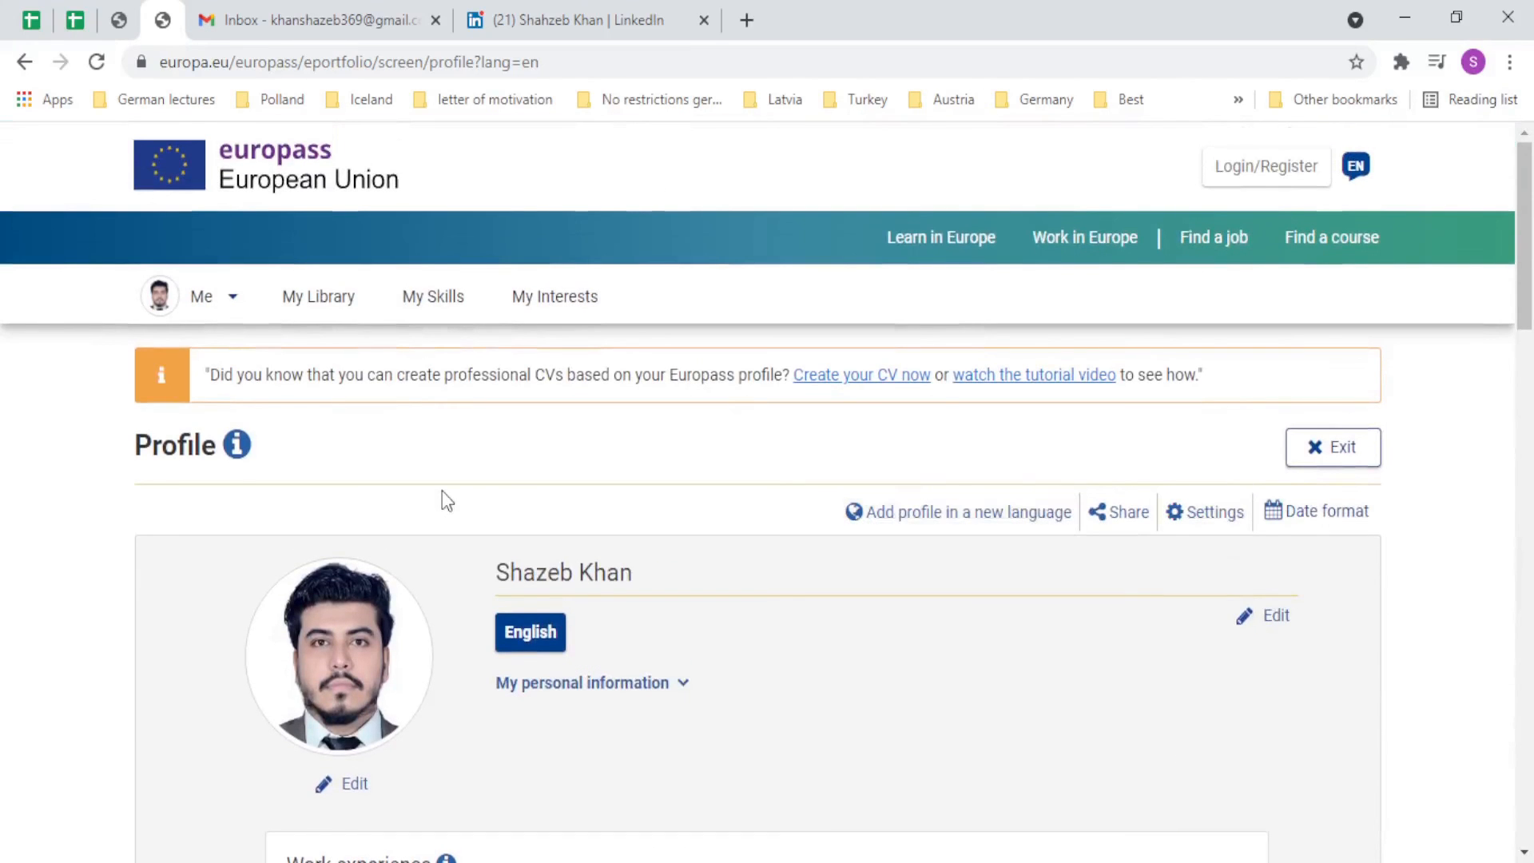
pyautogui.scroll(-15, 608, 463)
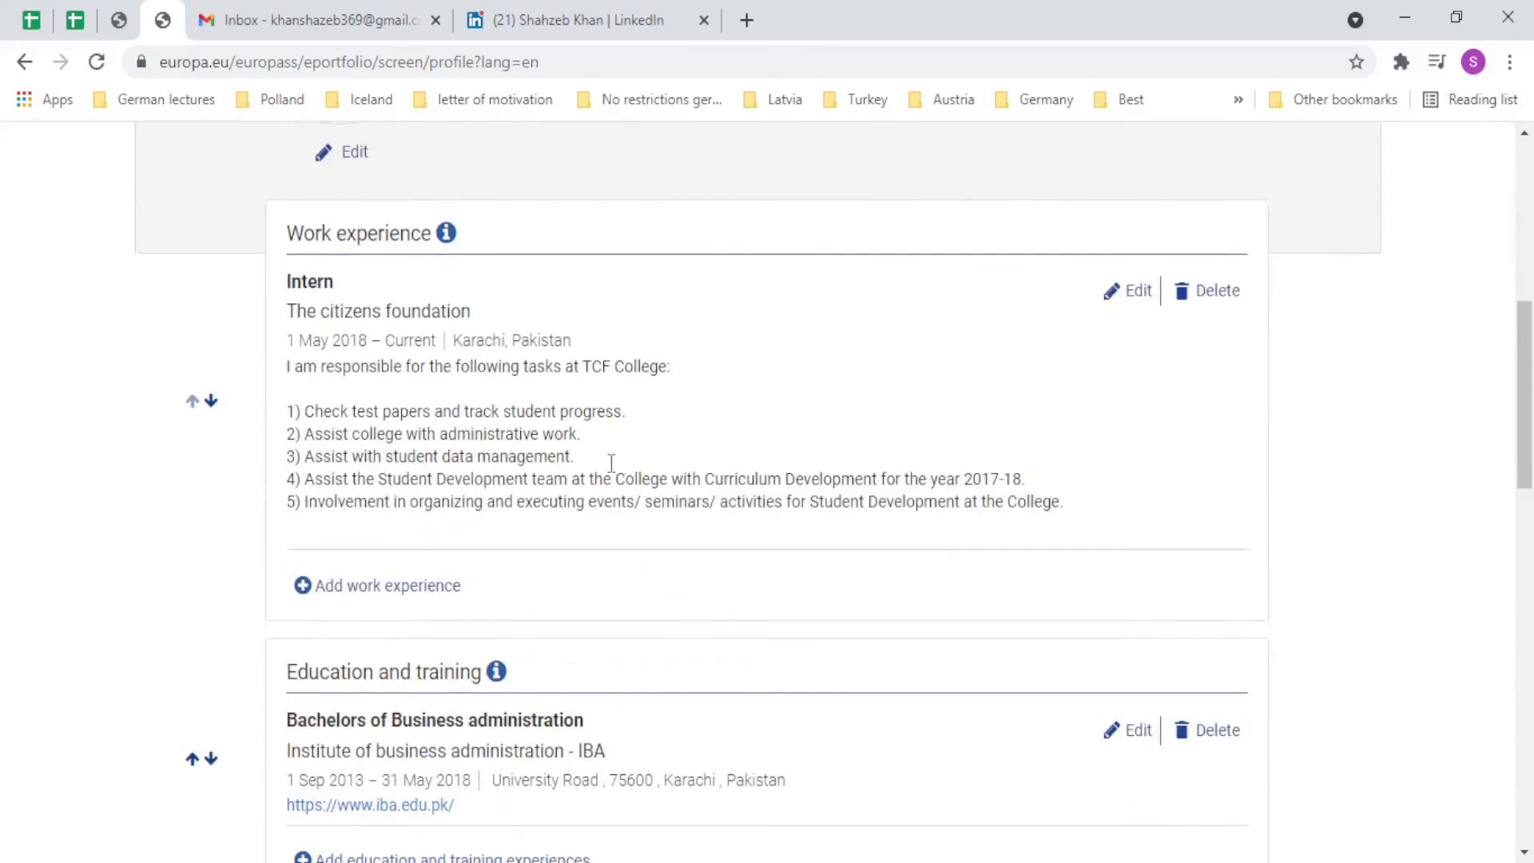
pyautogui.scroll(-2, 603, 465)
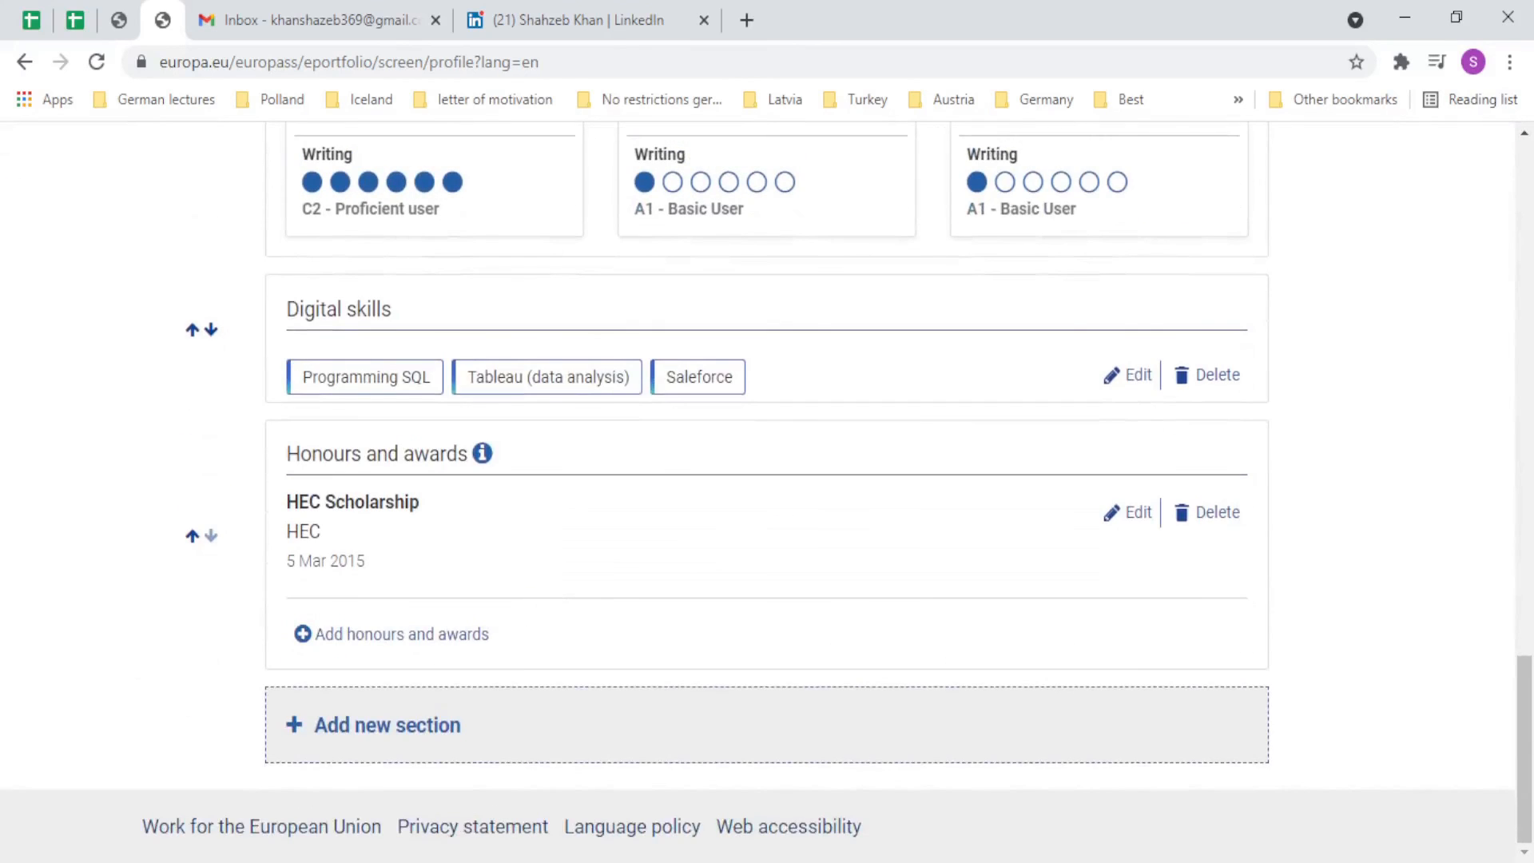